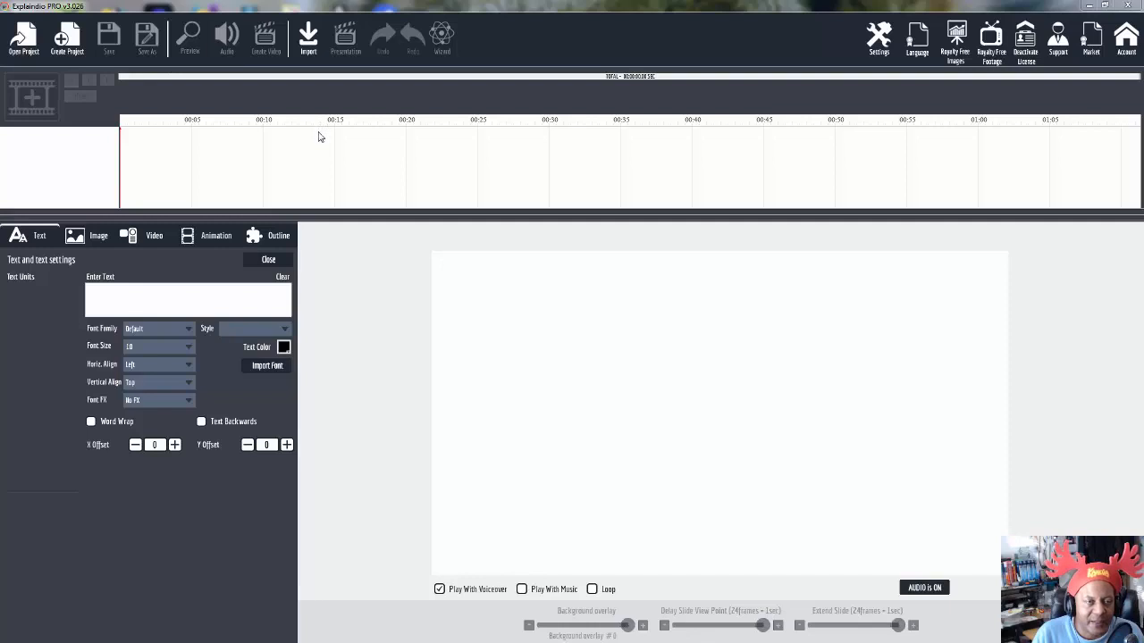
Import the slide pack "Month 15 - Kinetic Typography 1" into the library from the _Monthly Slides Media folder on drive TerraBorg01 (P:).
{"action": "left_click", "coordinate": [309, 37]}
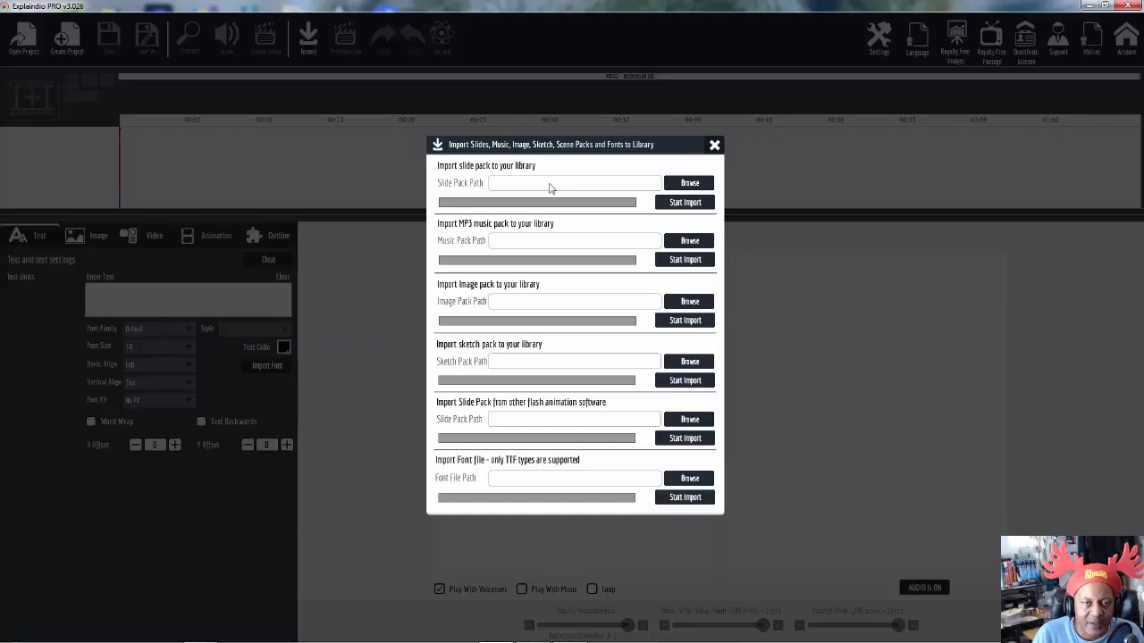
{"action": "left_click", "coordinate": [686, 185]}
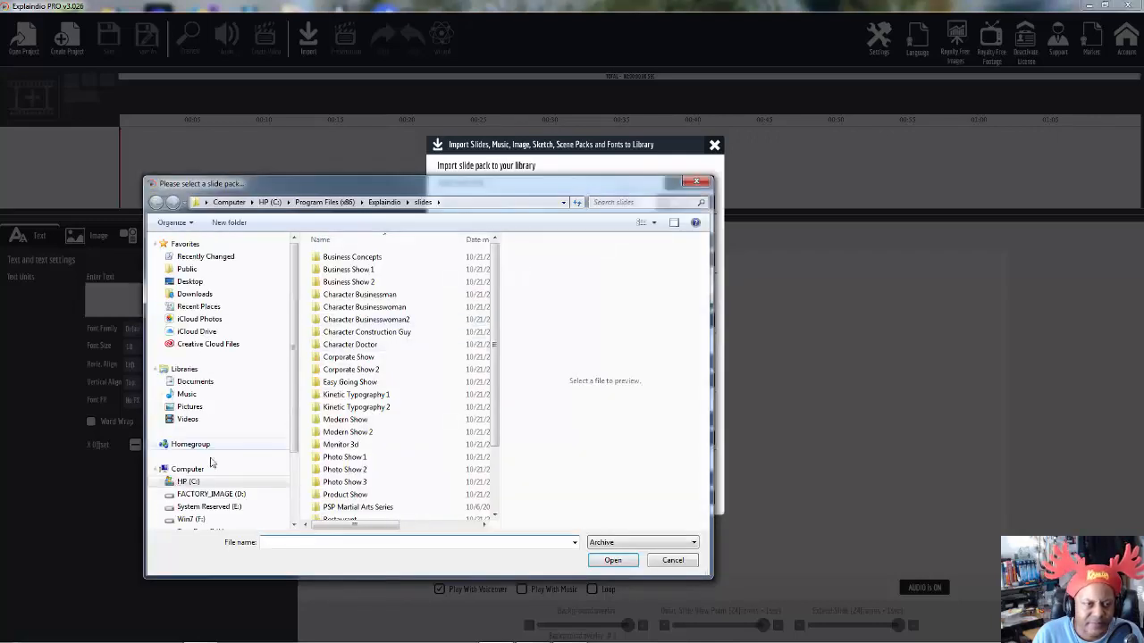
{"action": "scroll", "coordinate": [223, 402], "scroll_direction": "down", "scroll_amount": 3}
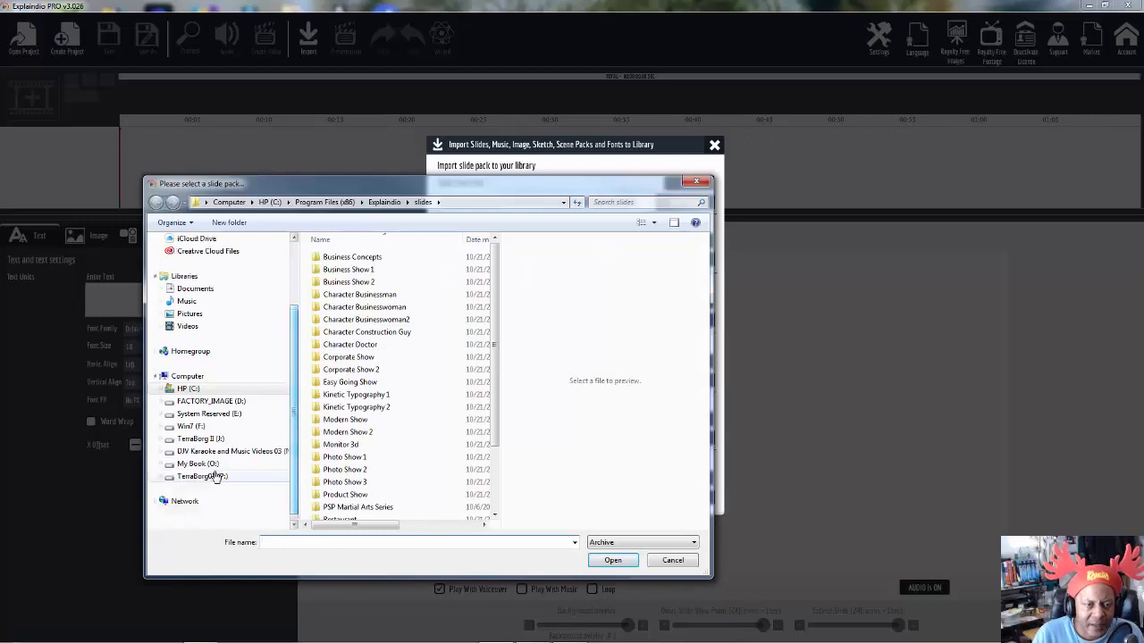
{"action": "left_click", "coordinate": [208, 475]}
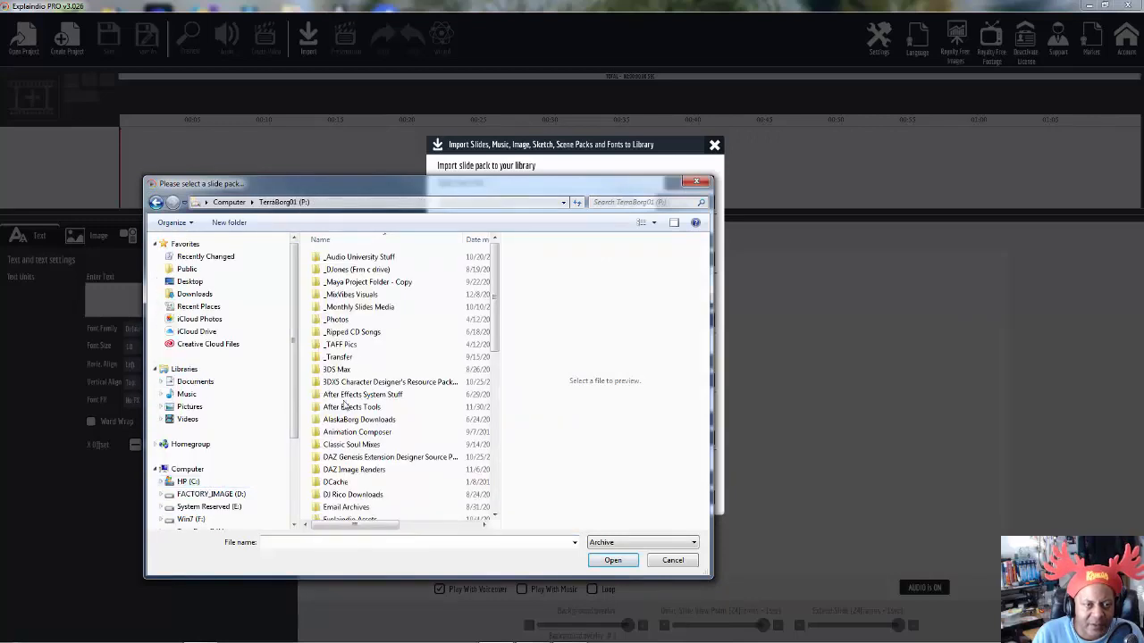
{"action": "double_click", "coordinate": [362, 306]}
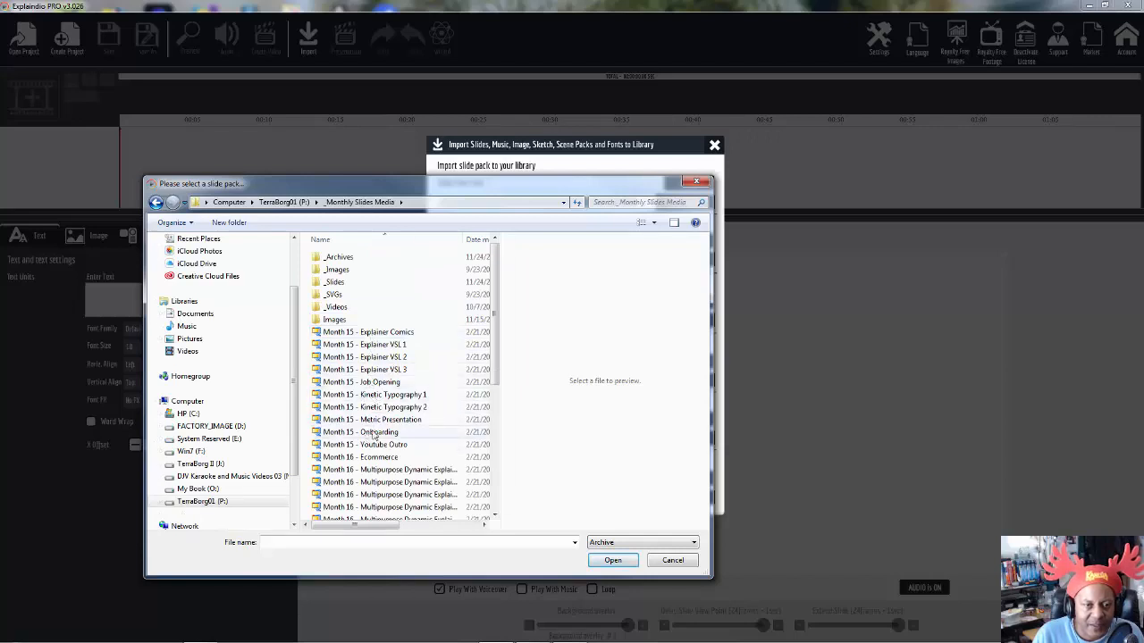
{"action": "left_click", "coordinate": [376, 398]}
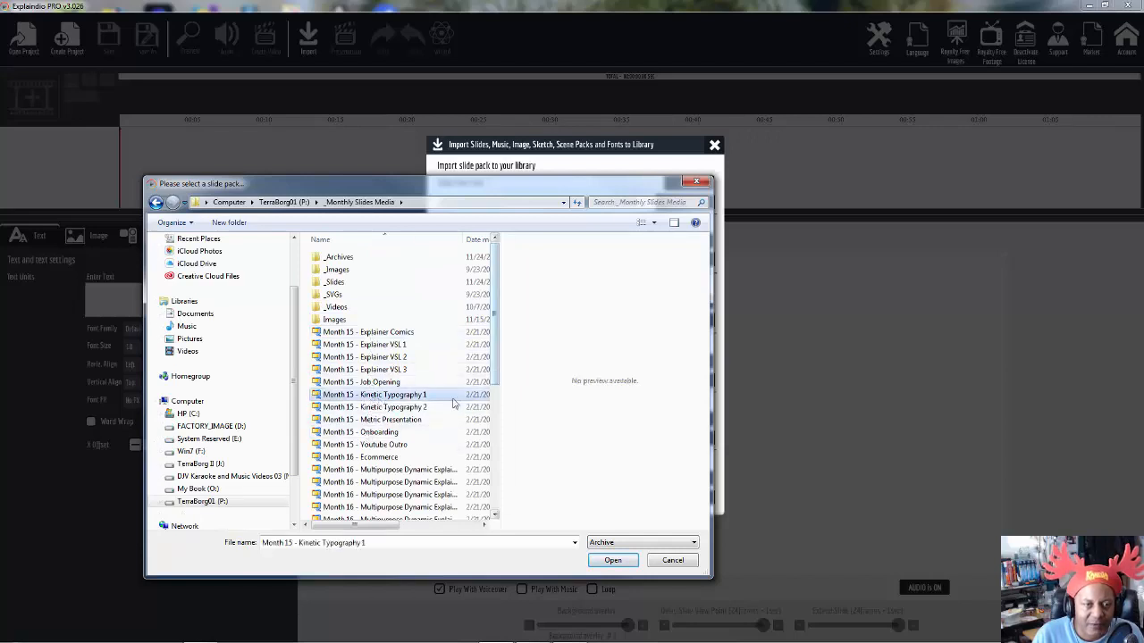
{"action": "left_click", "coordinate": [613, 560]}
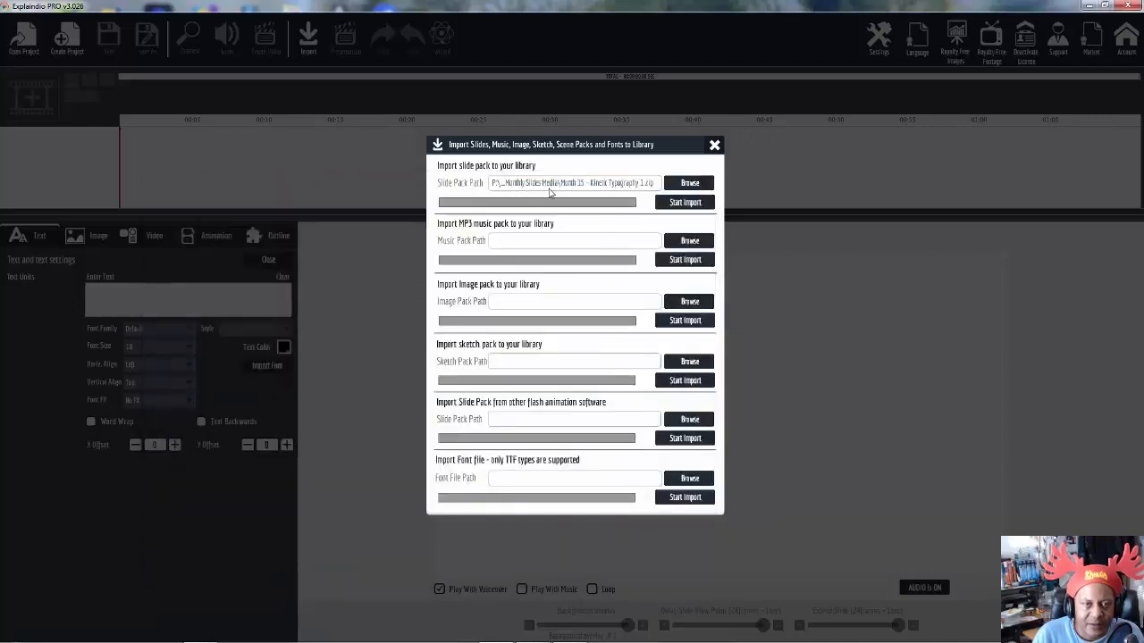
{"action": "left_click", "coordinate": [687, 204]}
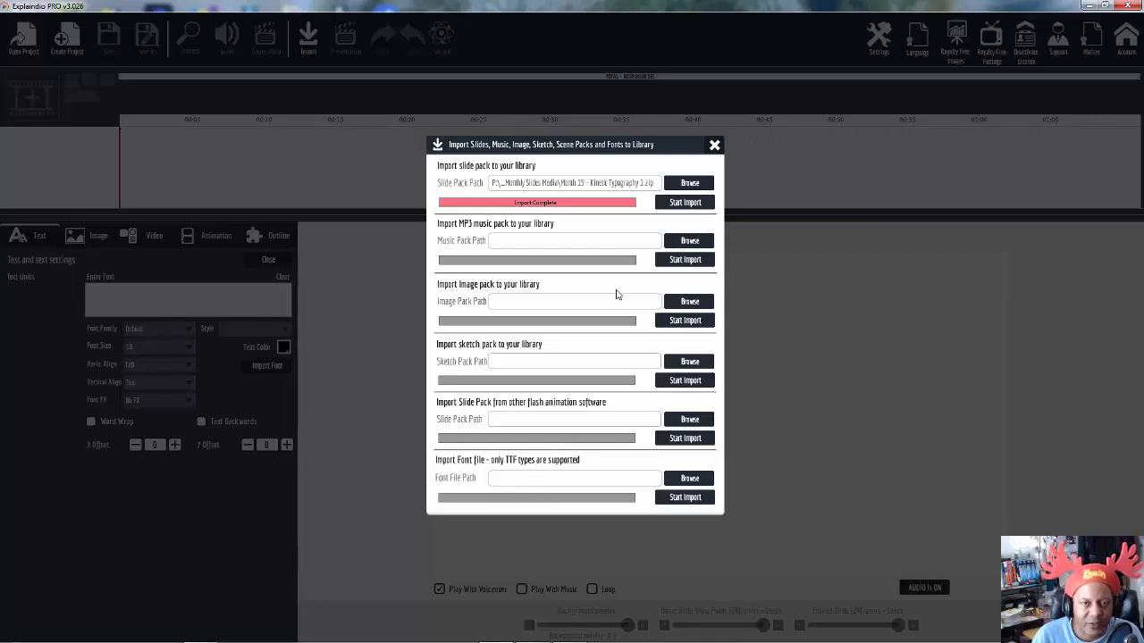
{"action": "left_click", "coordinate": [714, 145]}
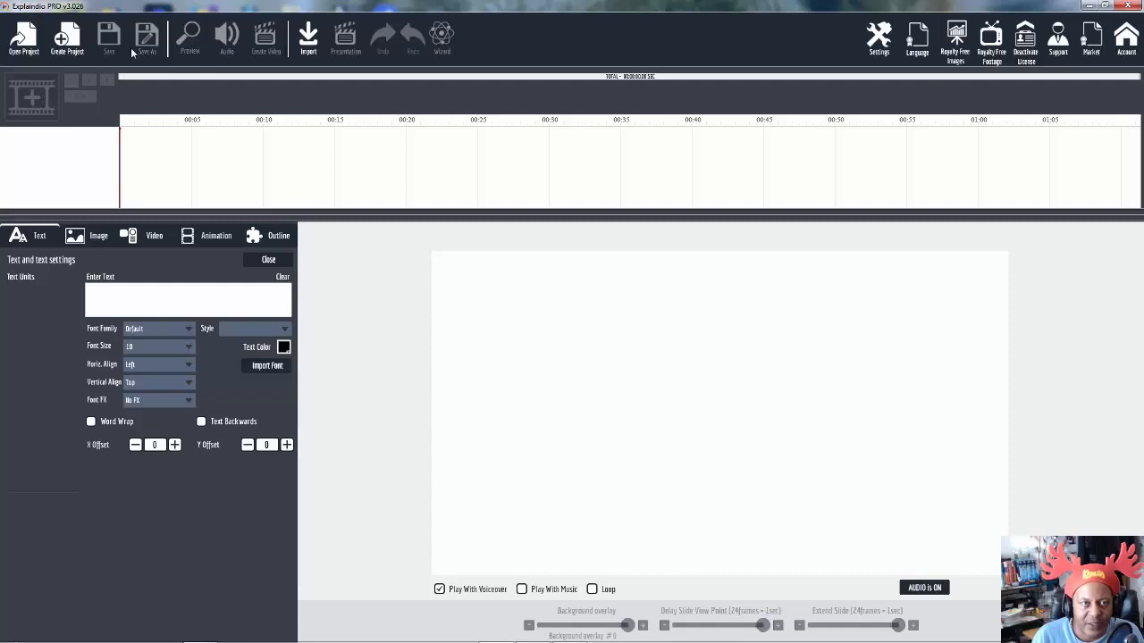
Create a new project named "test proj".
{"action": "left_click", "coordinate": [66, 41]}
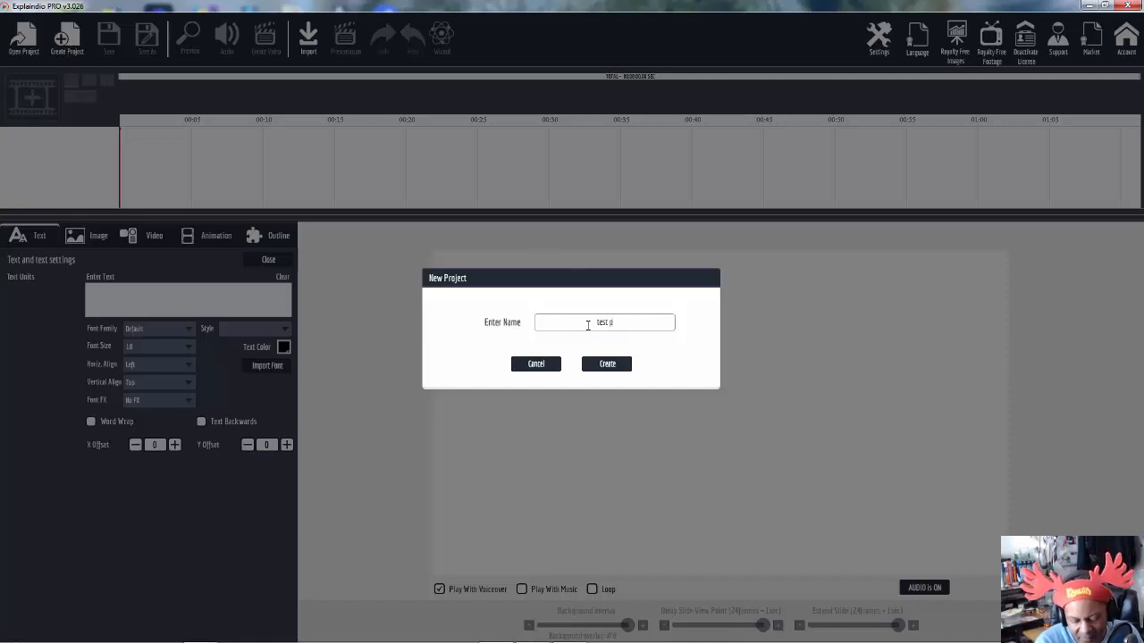
{"action": "type", "text": "roj"}
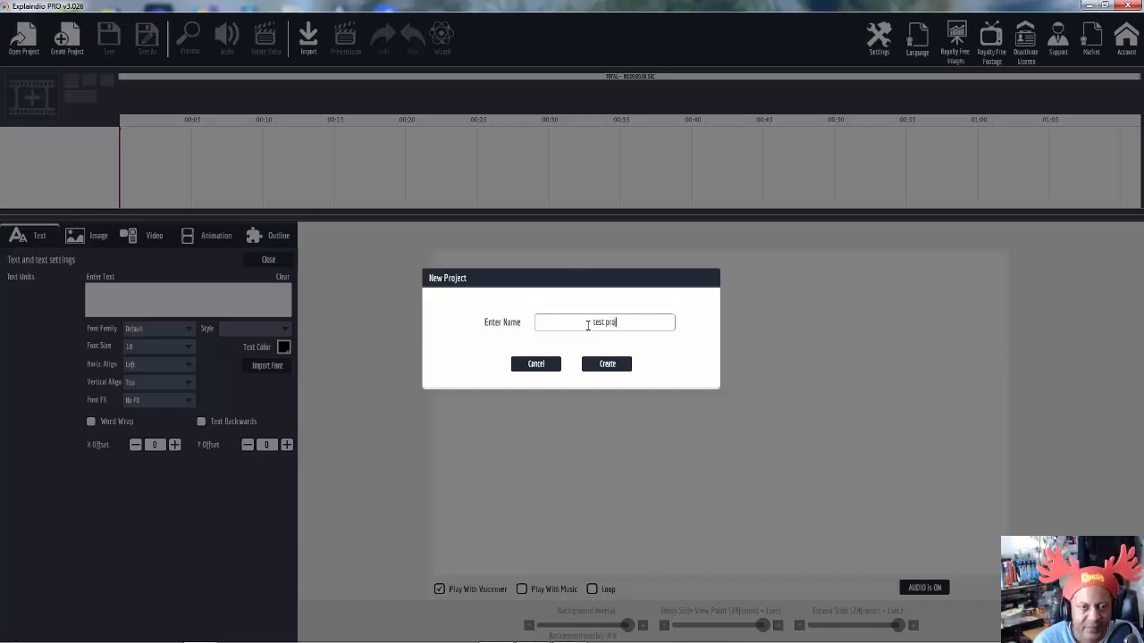
{"action": "left_click", "coordinate": [610, 366]}
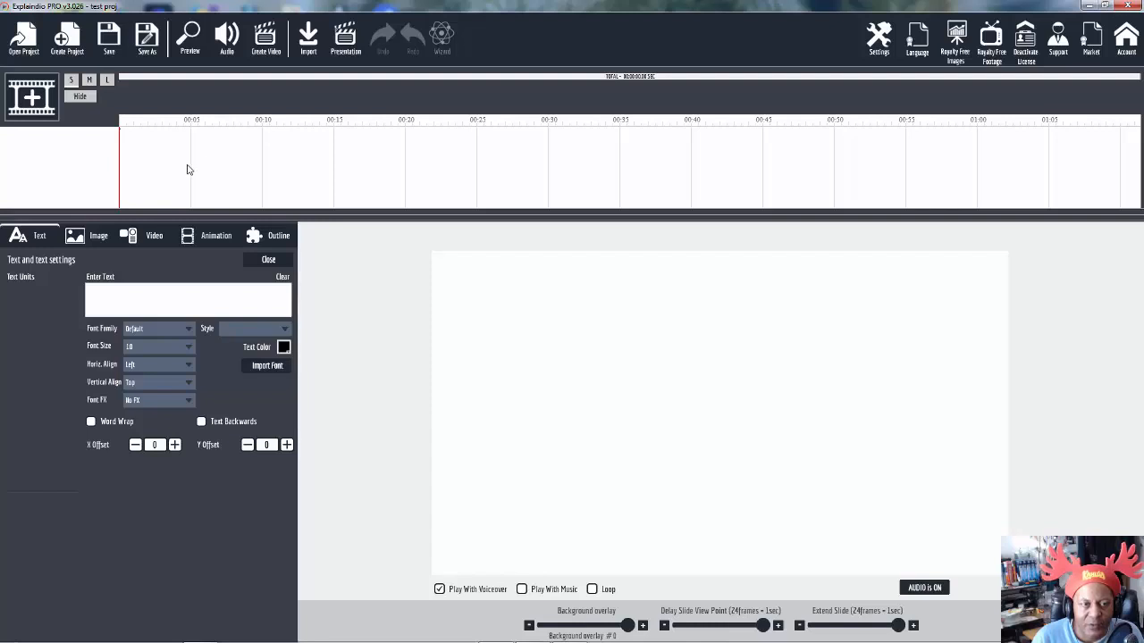
Create a new blank scene and add a default text object, placed slightly above the middle of the canvas.
{"action": "left_click", "coordinate": [33, 100]}
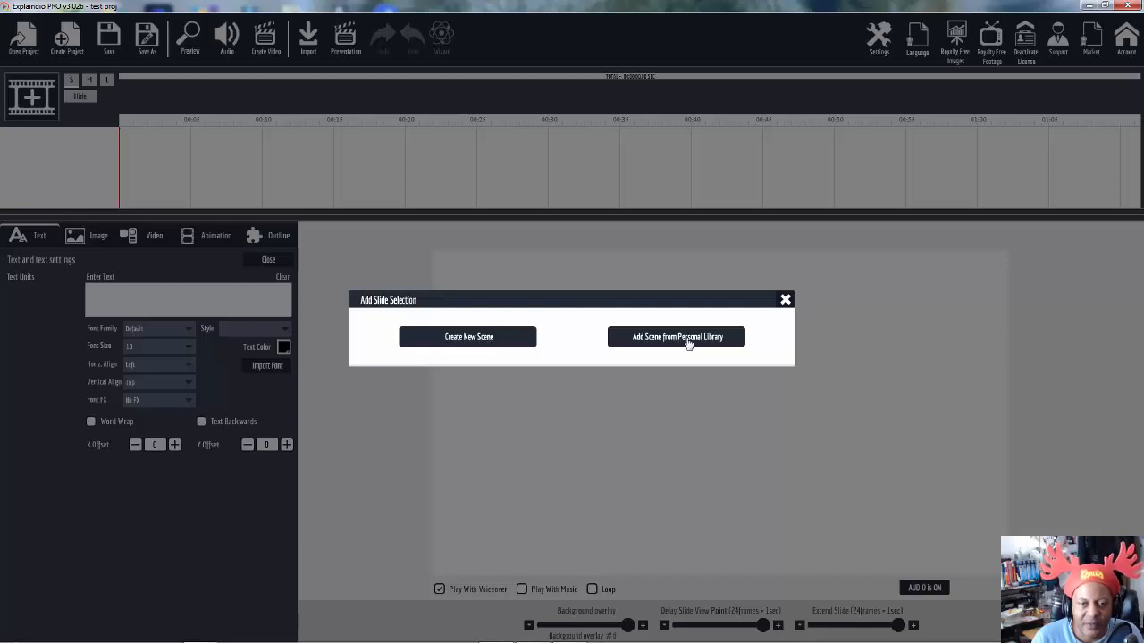
{"action": "left_click", "coordinate": [472, 343]}
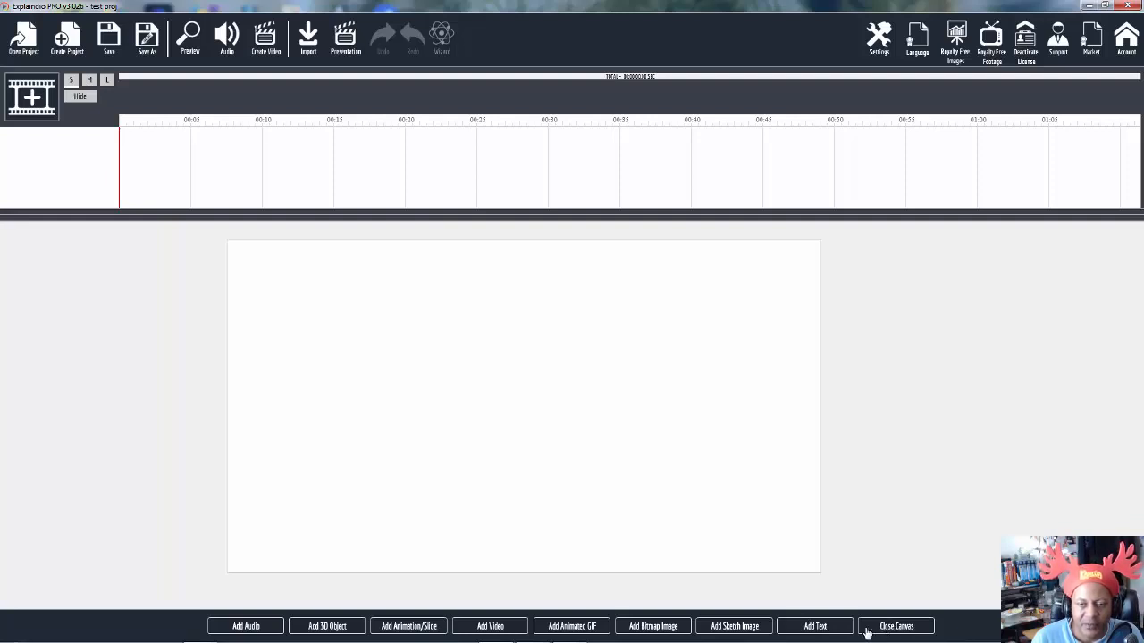
{"action": "left_click", "coordinate": [815, 626]}
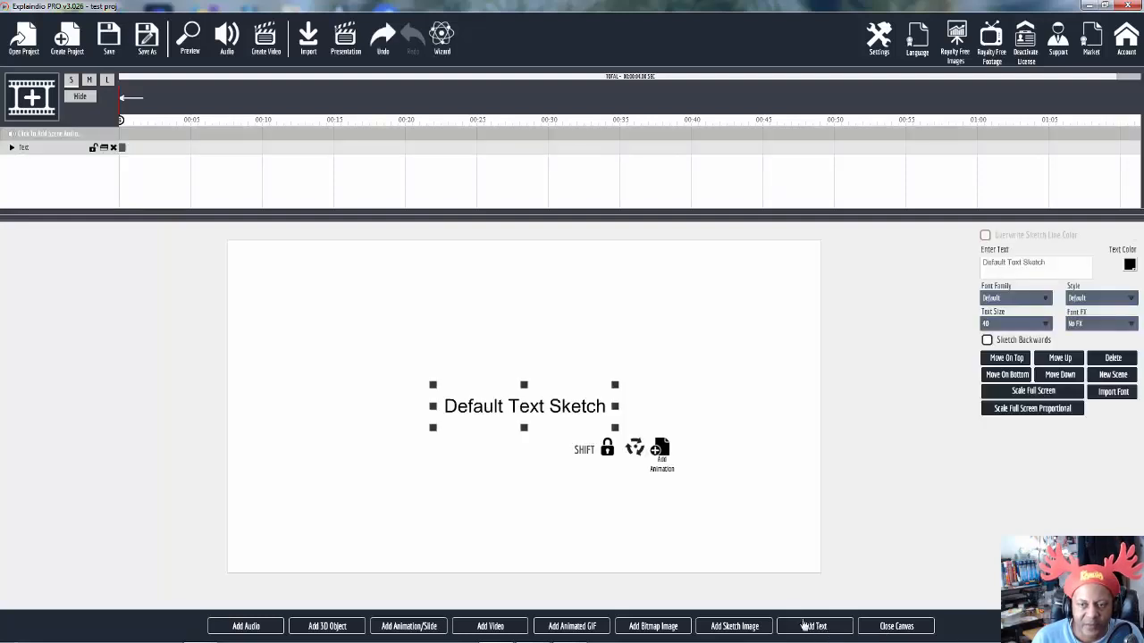
{"action": "mouse_move", "coordinate": [574, 412]}
{"action": "left_mouse_down"}
{"action": "mouse_move", "coordinate": [533, 315]}
{"action": "mouse_move", "coordinate": [585, 333]}
{"action": "mouse_move", "coordinate": [562, 337]}
{"action": "mouse_move", "coordinate": [581, 324]}
{"action": "mouse_move", "coordinate": [574, 373]}
{"action": "mouse_move", "coordinate": [546, 373]}
{"action": "mouse_move", "coordinate": [566, 368]}
{"action": "left_mouse_up"}
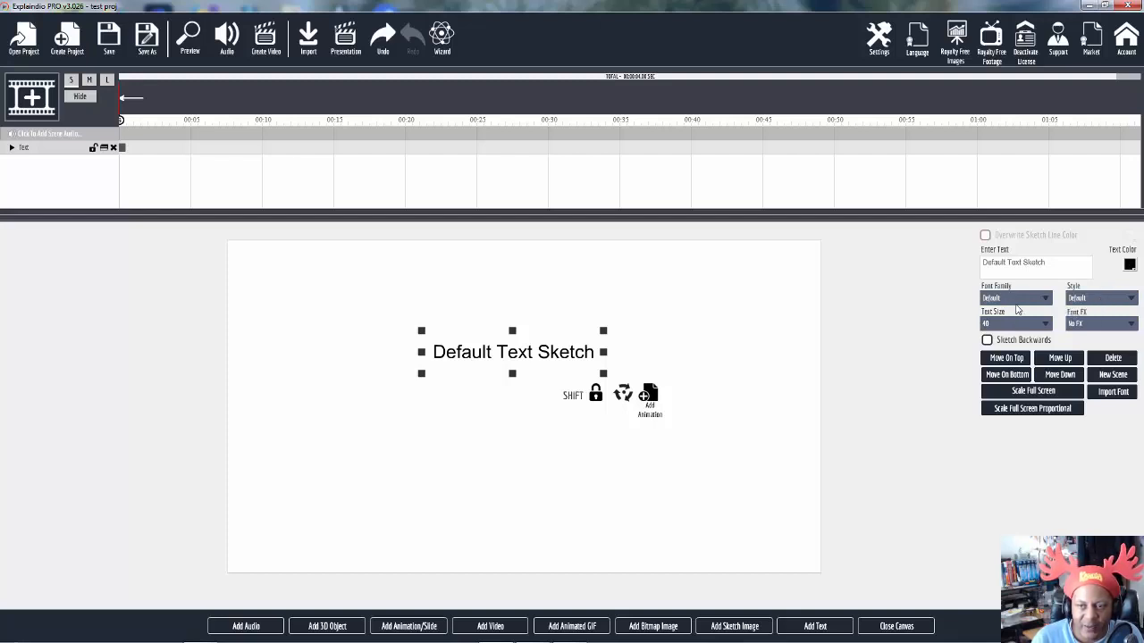
Set the text's font family to Alfa Slab One and its text size to 75.
{"action": "left_click", "coordinate": [1093, 326]}
{"action": "left_click", "coordinate": [1095, 327]}
{"action": "left_click", "coordinate": [1018, 300]}
{"action": "left_click", "coordinate": [1013, 358]}
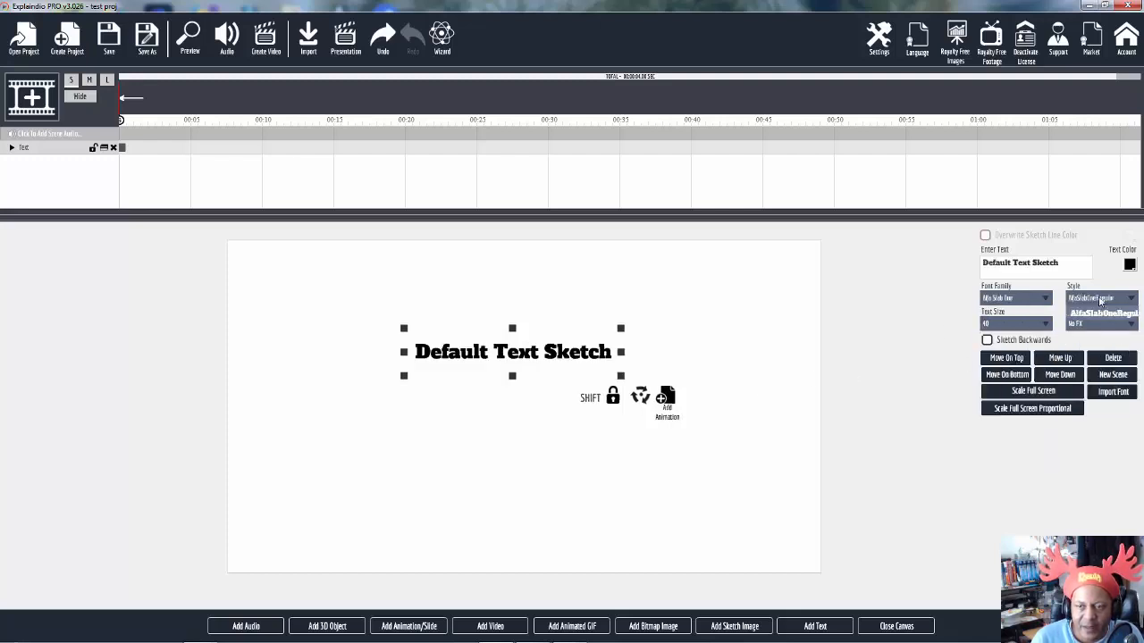
{"action": "left_click", "coordinate": [1029, 326]}
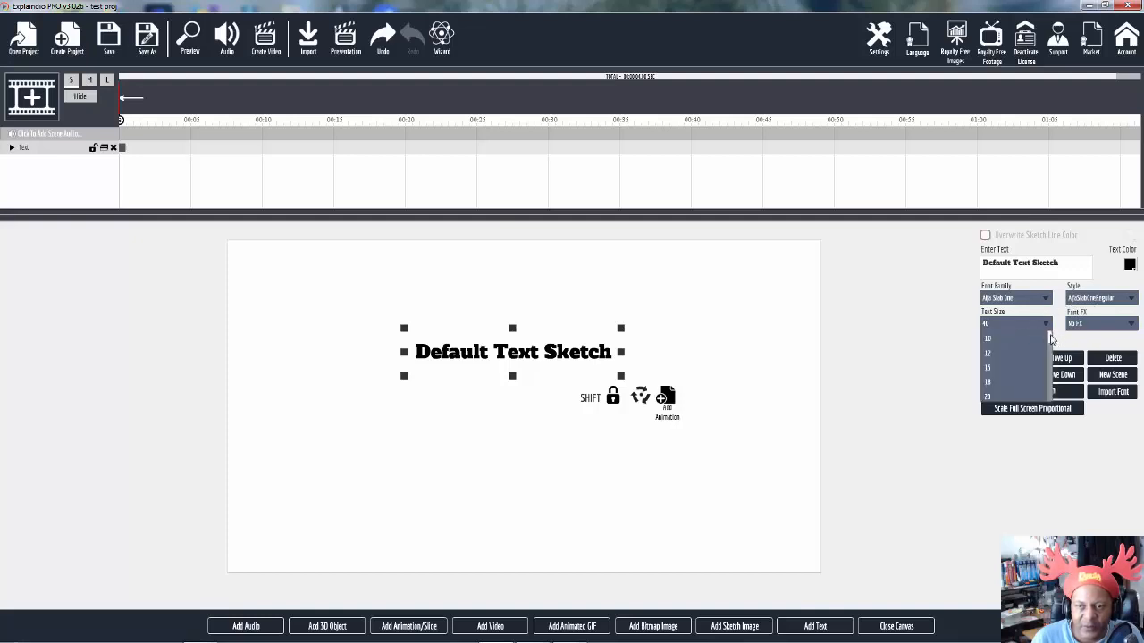
{"action": "scroll", "coordinate": [1021, 370], "scroll_direction": "down", "scroll_amount": 3}
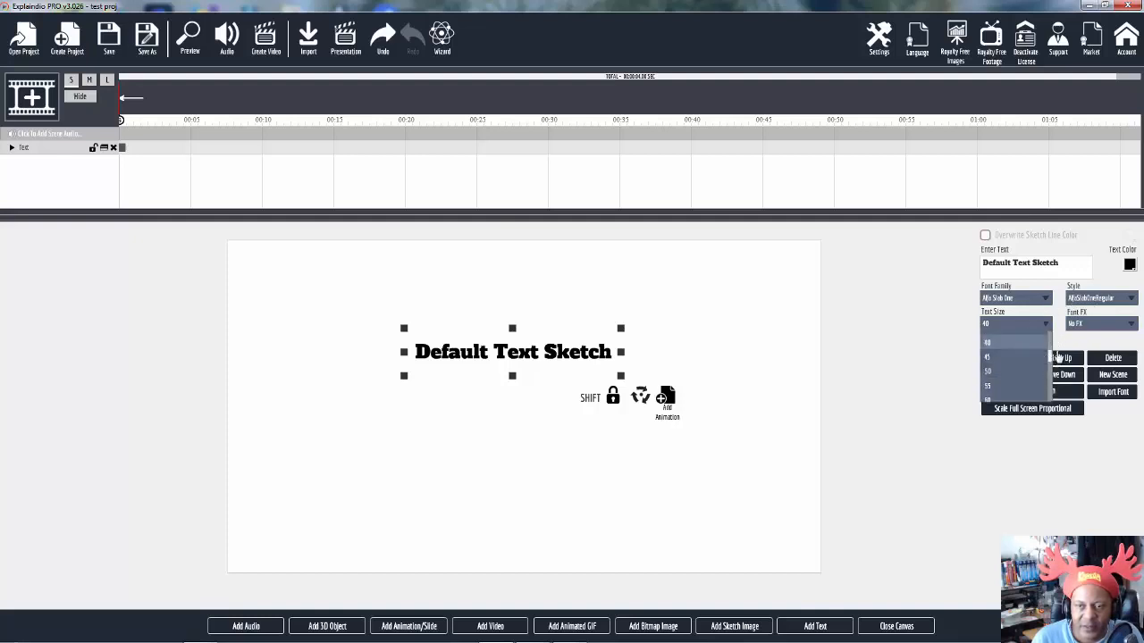
{"action": "scroll", "coordinate": [1049, 361], "scroll_direction": "down", "scroll_amount": 2}
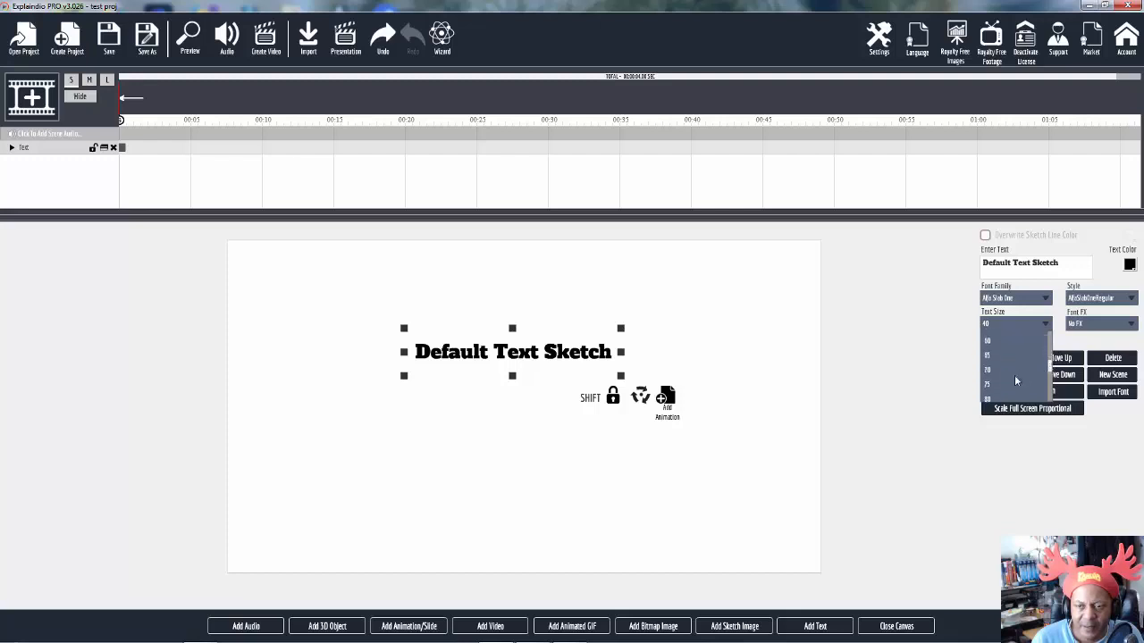
{"action": "left_click", "coordinate": [1006, 387]}
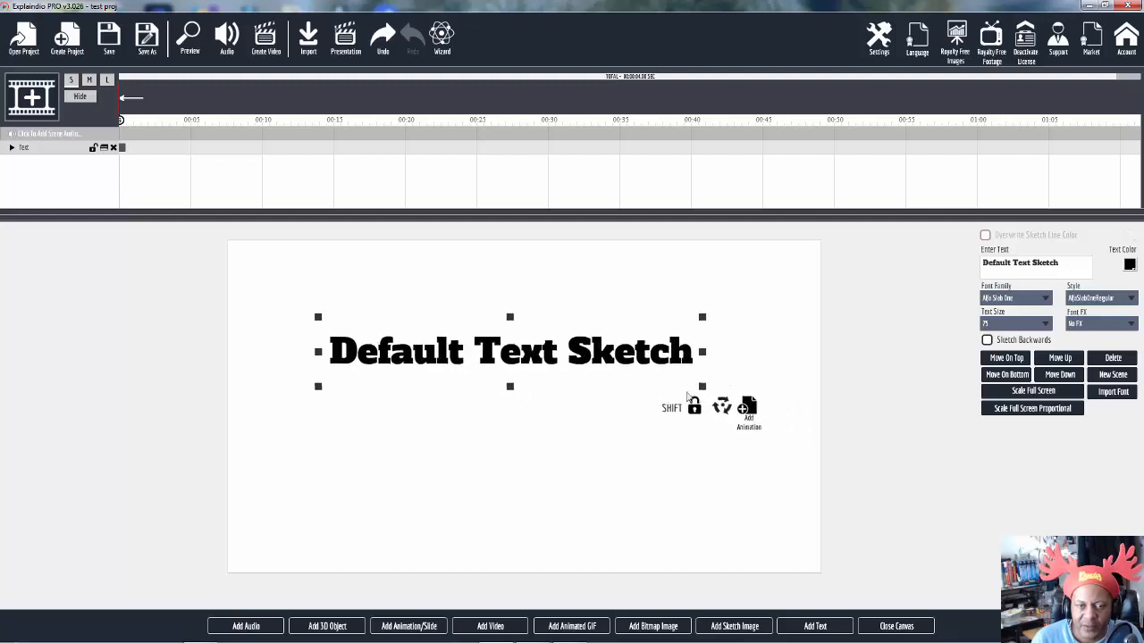
Scale the text proportionally on the canvas until it spans about three quarters of the canvas width.
{"action": "scroll", "coordinate": [515, 411], "scroll_direction": "up", "scroll_amount": 3}
{"action": "scroll", "coordinate": [518, 411], "scroll_direction": "down", "scroll_amount": 3}
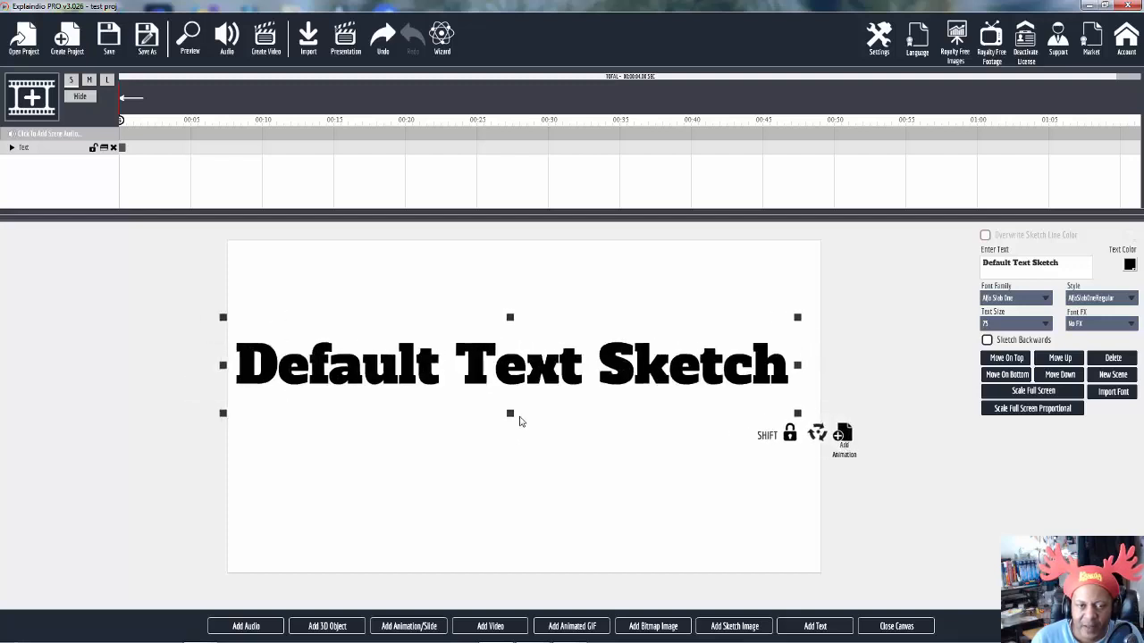
{"action": "scroll", "coordinate": [532, 393], "scroll_direction": "up", "scroll_amount": 2}
{"action": "scroll", "coordinate": [536, 408], "scroll_direction": "down", "scroll_amount": 1}
{"action": "scroll", "coordinate": [536, 408], "scroll_direction": "up", "scroll_amount": 1}
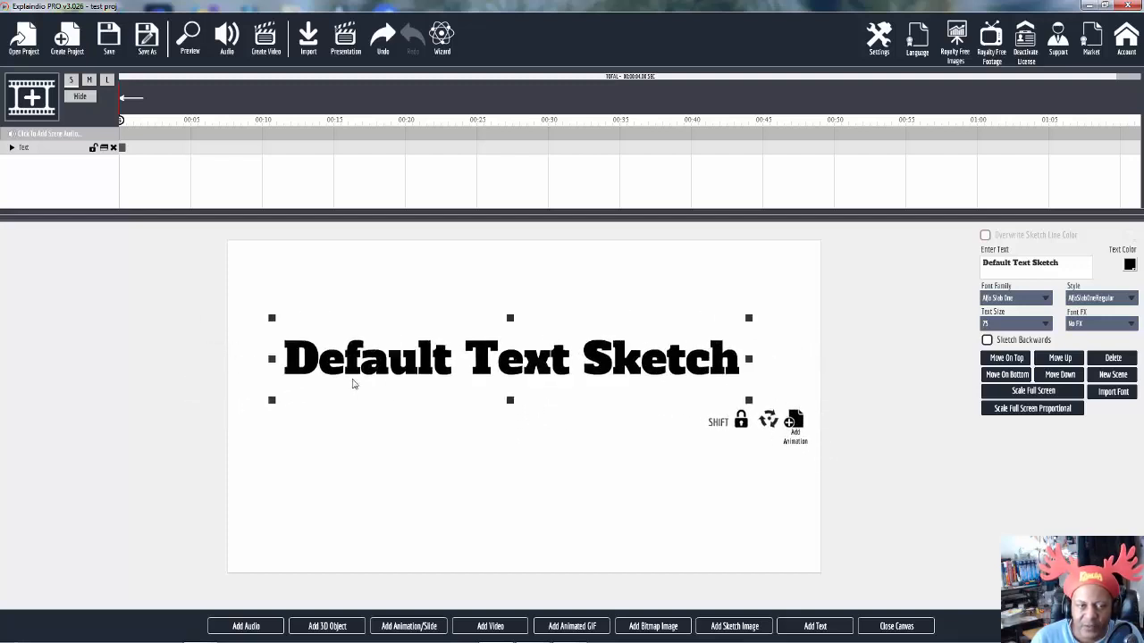
{"action": "mouse_move", "coordinate": [272, 322]}
{"action": "left_mouse_down"}
{"action": "mouse_move", "coordinate": [280, 302]}
{"action": "mouse_move", "coordinate": [286, 314]}
{"action": "left_mouse_up"}
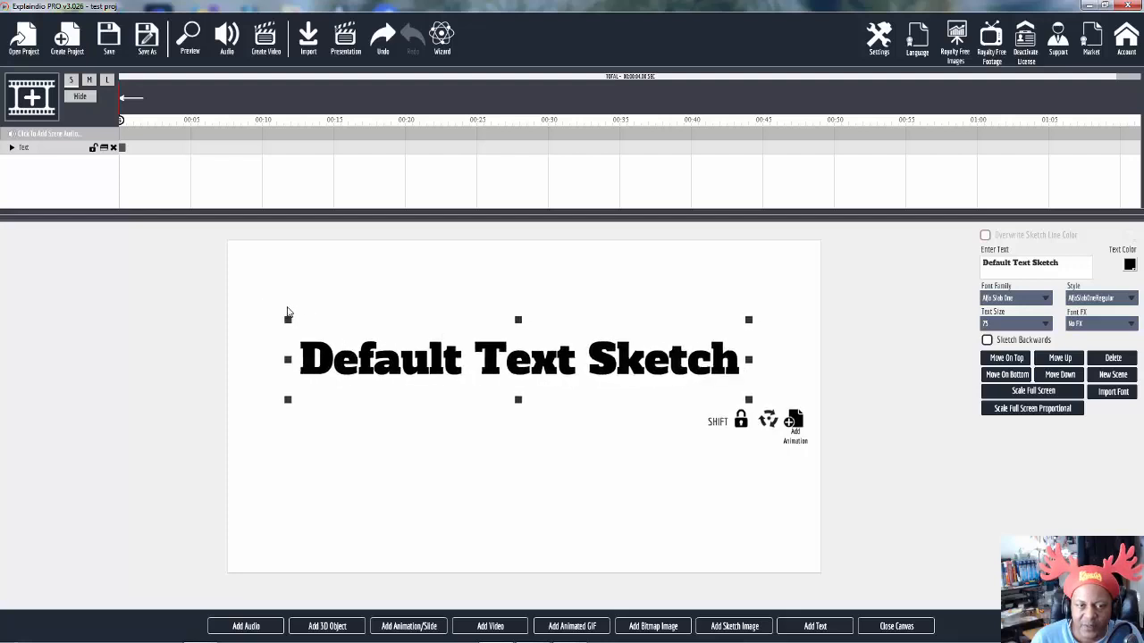
Unlock the text's proportions and stretch its height and width independently, ending slightly taller and narrower than before.
{"action": "left_click", "coordinate": [741, 425]}
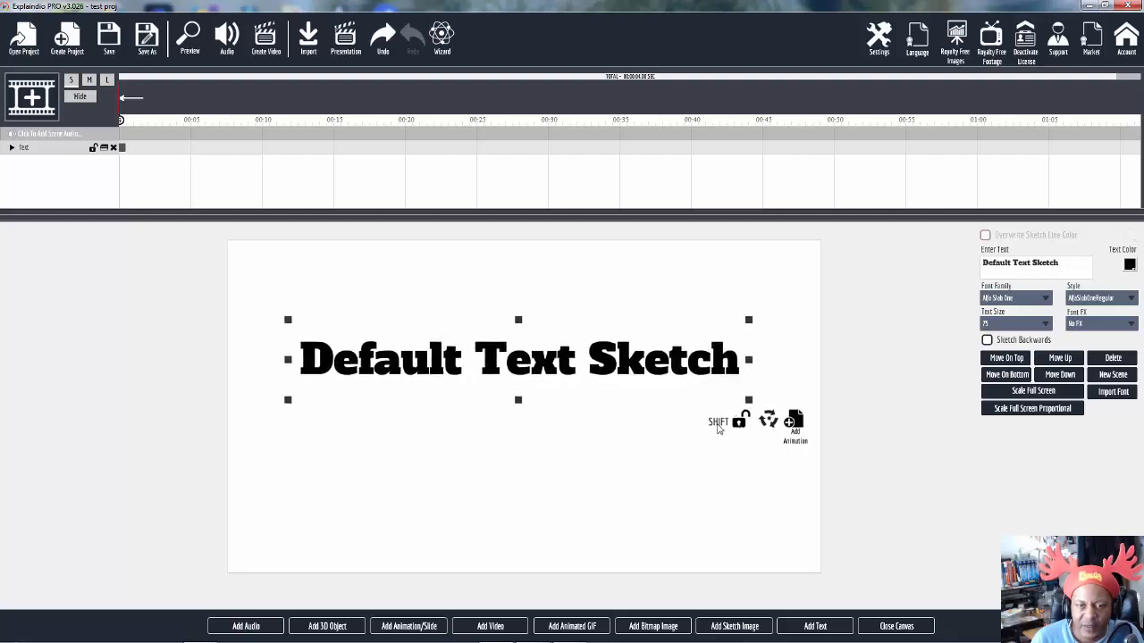
{"action": "mouse_move", "coordinate": [519, 406]}
{"action": "left_mouse_down"}
{"action": "mouse_move", "coordinate": [515, 491]}
{"action": "mouse_move", "coordinate": [521, 419]}
{"action": "left_mouse_up"}
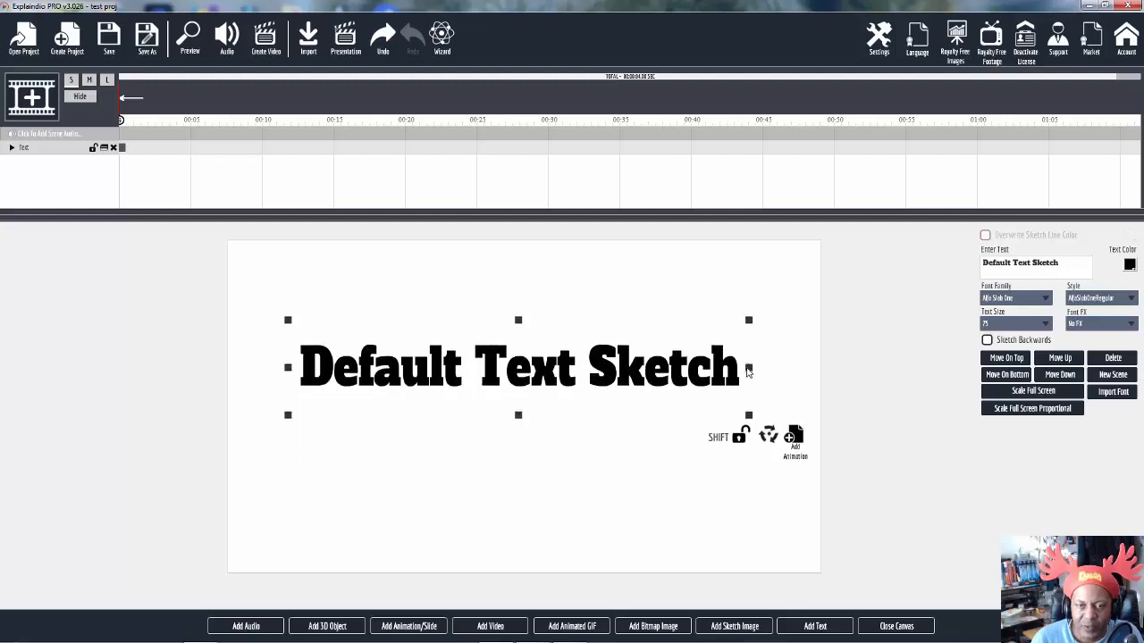
{"action": "left_click_drag", "start_coordinate": [749, 370], "coordinate": [488, 370]}
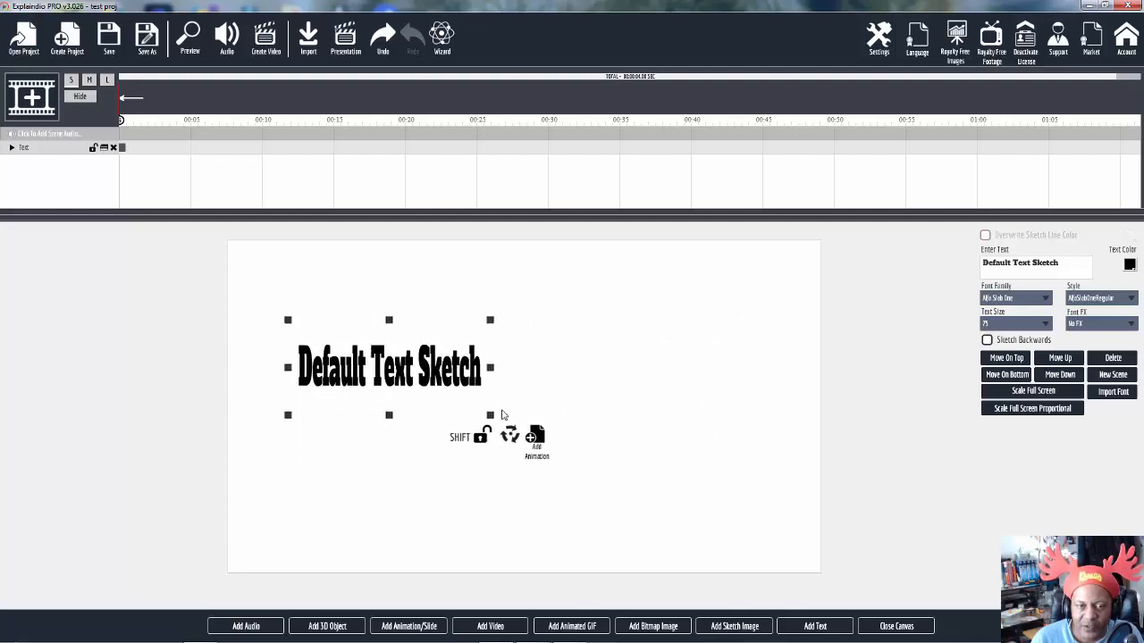
{"action": "mouse_move", "coordinate": [490, 414]}
{"action": "left_mouse_down"}
{"action": "mouse_move", "coordinate": [455, 380]}
{"action": "mouse_move", "coordinate": [713, 430]}
{"action": "left_mouse_up"}
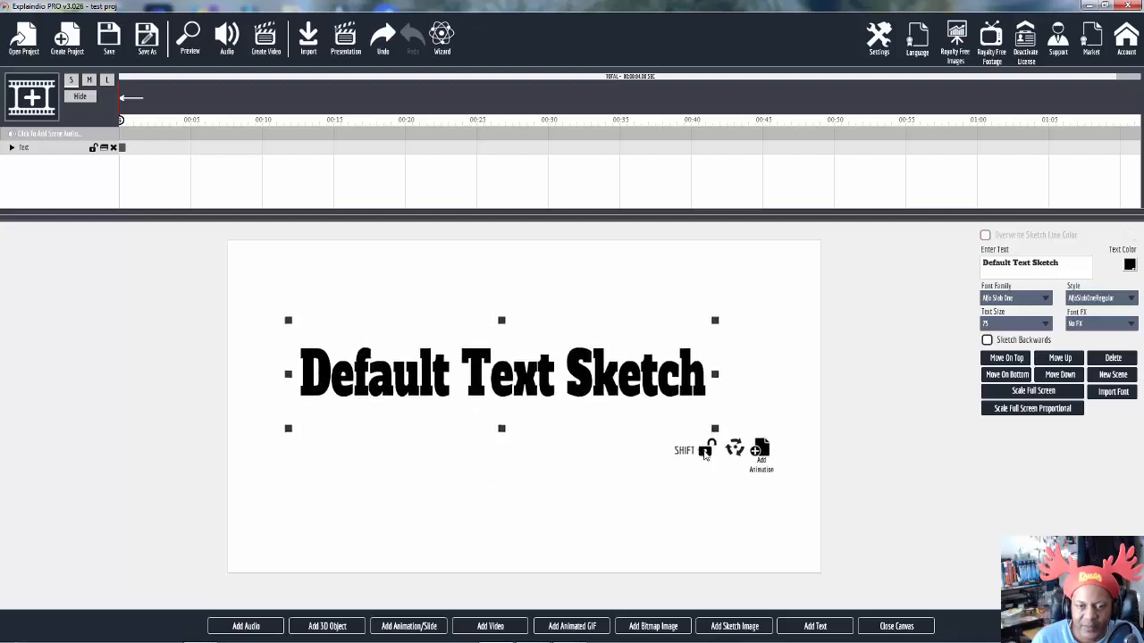
Lock the text's proportions again and move the text up near the canvas's upper edge.
{"action": "left_click", "coordinate": [703, 452]}
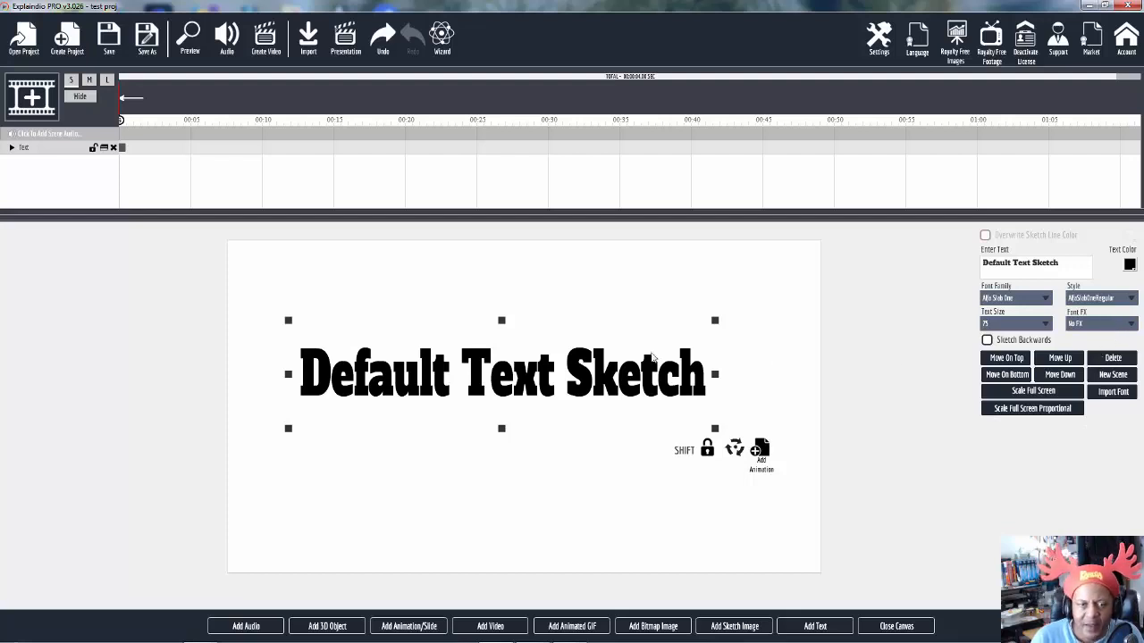
{"action": "mouse_move", "coordinate": [583, 384]}
{"action": "left_mouse_down"}
{"action": "mouse_move", "coordinate": [627, 310]}
{"action": "mouse_move", "coordinate": [586, 312]}
{"action": "left_mouse_up"}
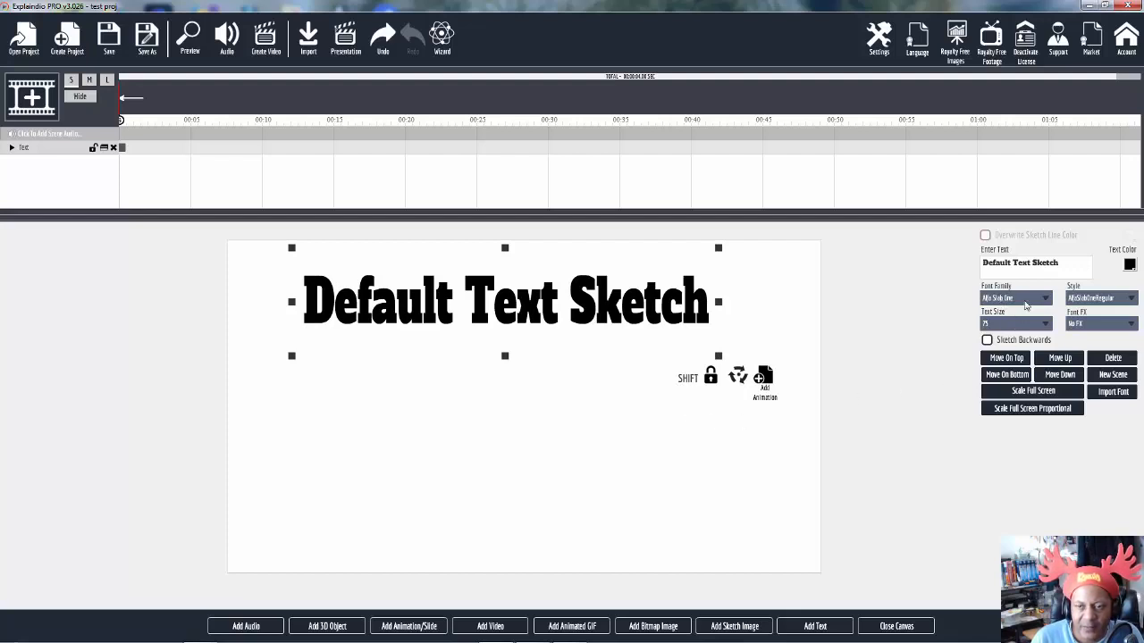
Apply the Strong Shadow font effect to the text and change its text color to red.
{"action": "left_click", "coordinate": [1094, 325]}
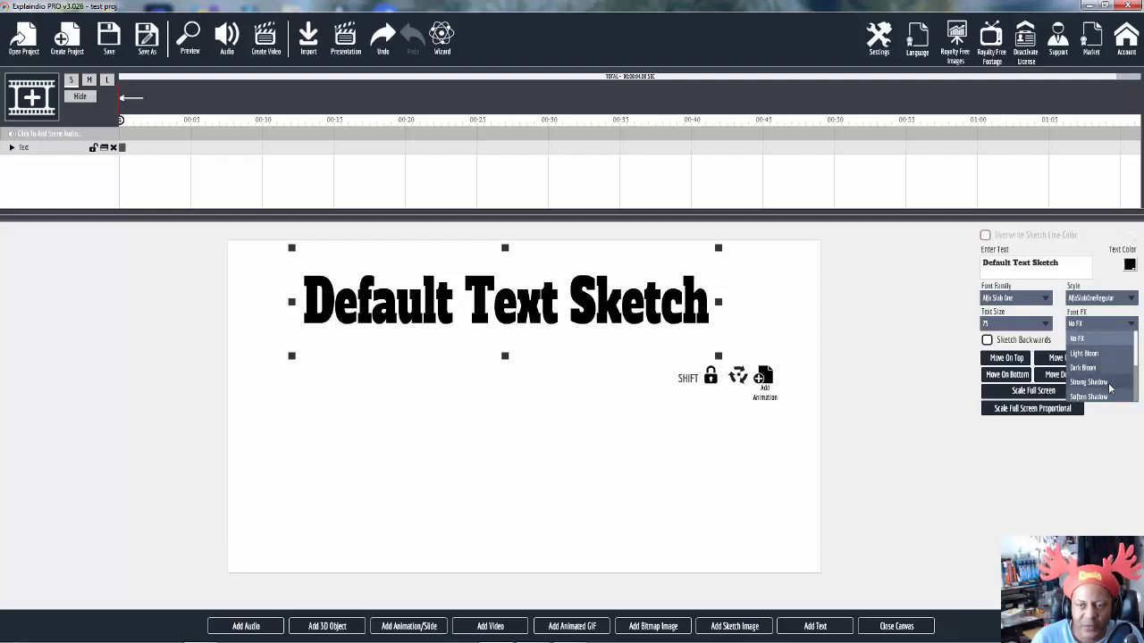
{"action": "left_click", "coordinate": [1109, 383]}
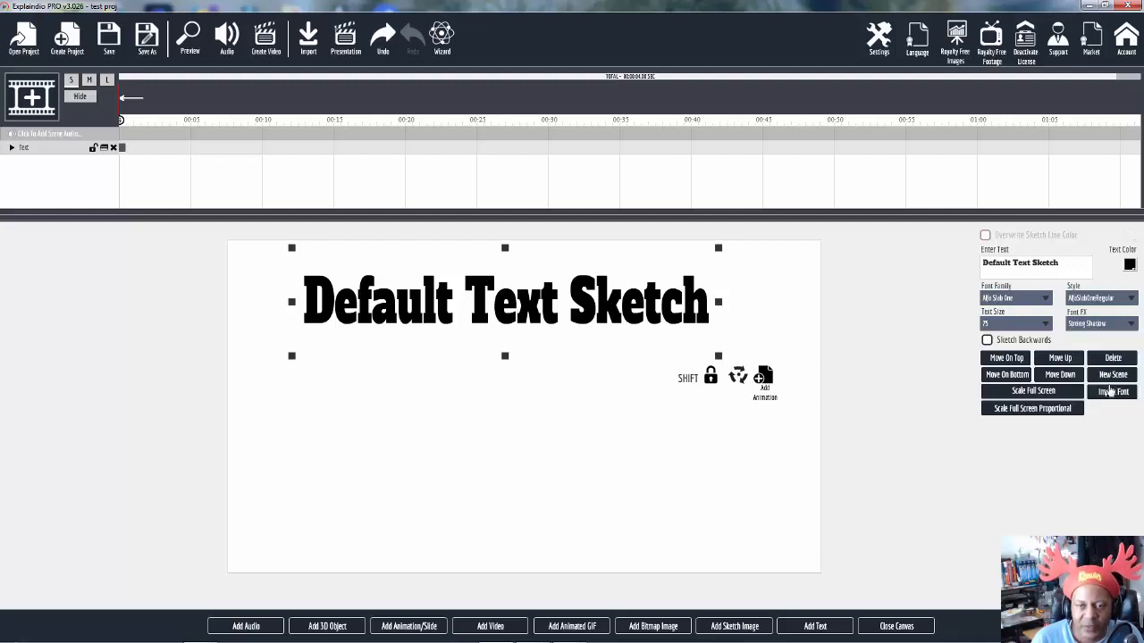
{"action": "left_click", "coordinate": [1105, 325]}
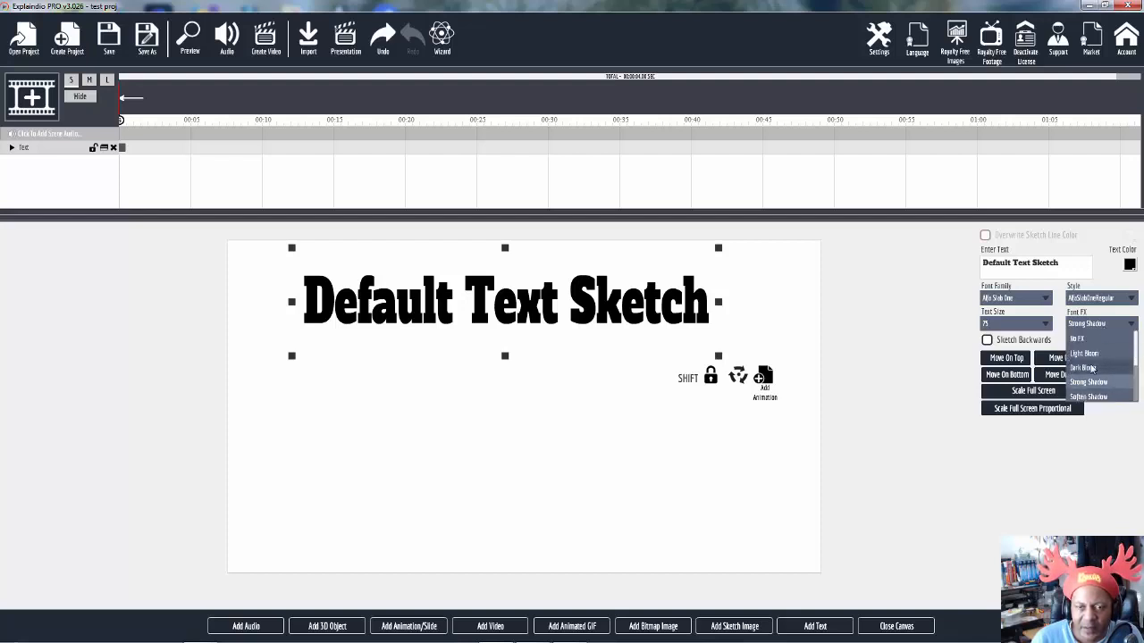
{"action": "left_click", "coordinate": [1130, 265]}
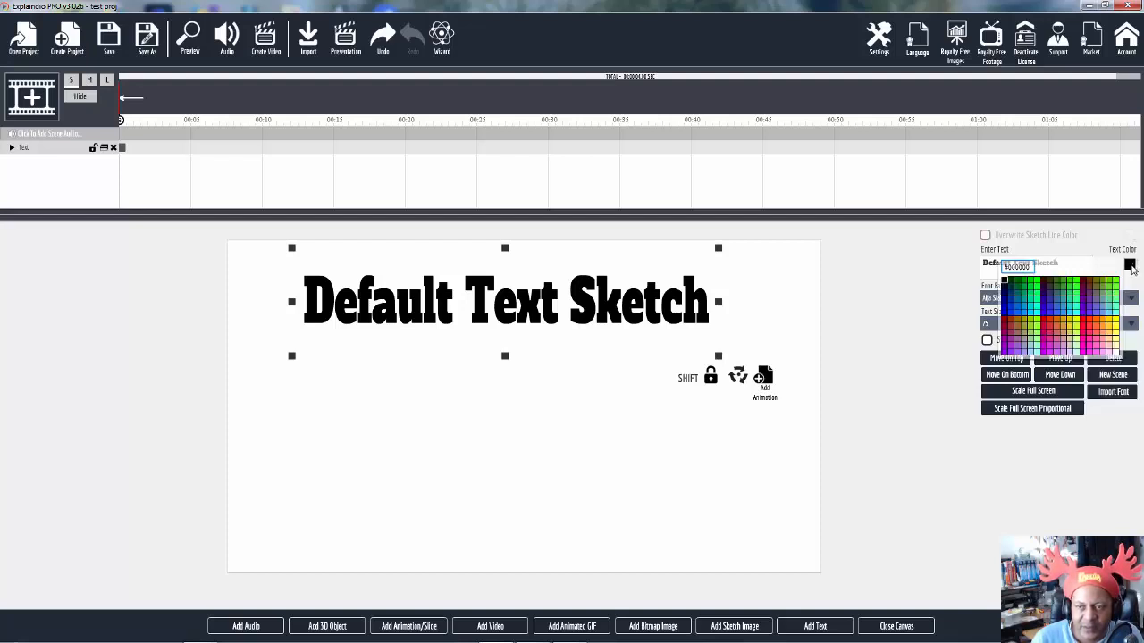
{"action": "left_click", "coordinate": [1090, 327]}
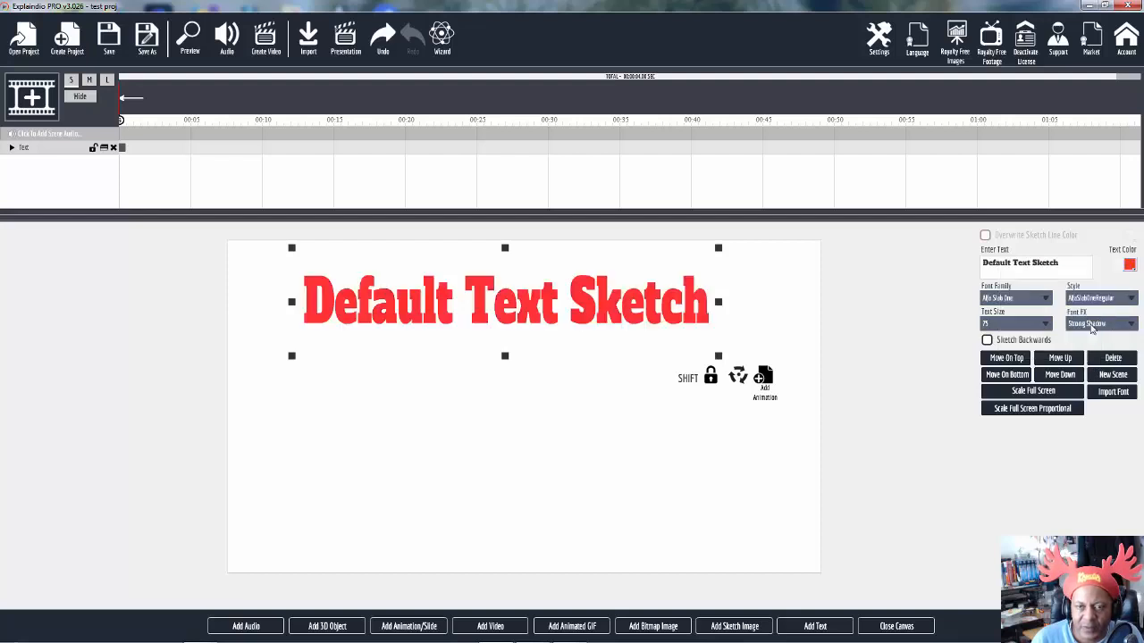
Try the Dark Bloom font effect on the text, nudging the text slightly down, and return to Strong Shadow.
{"action": "left_click", "coordinate": [1099, 326]}
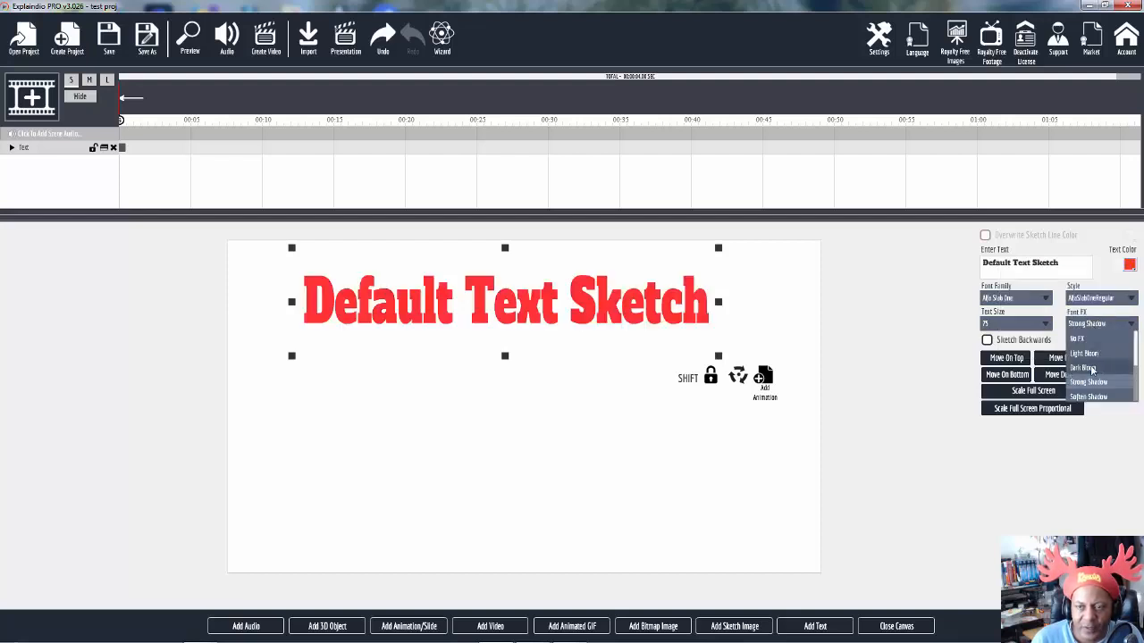
{"action": "left_click", "coordinate": [1094, 369]}
{"action": "mouse_move", "coordinate": [698, 325]}
{"action": "left_mouse_down"}
{"action": "mouse_move", "coordinate": [724, 340]}
{"action": "mouse_move", "coordinate": [696, 339]}
{"action": "left_mouse_up"}
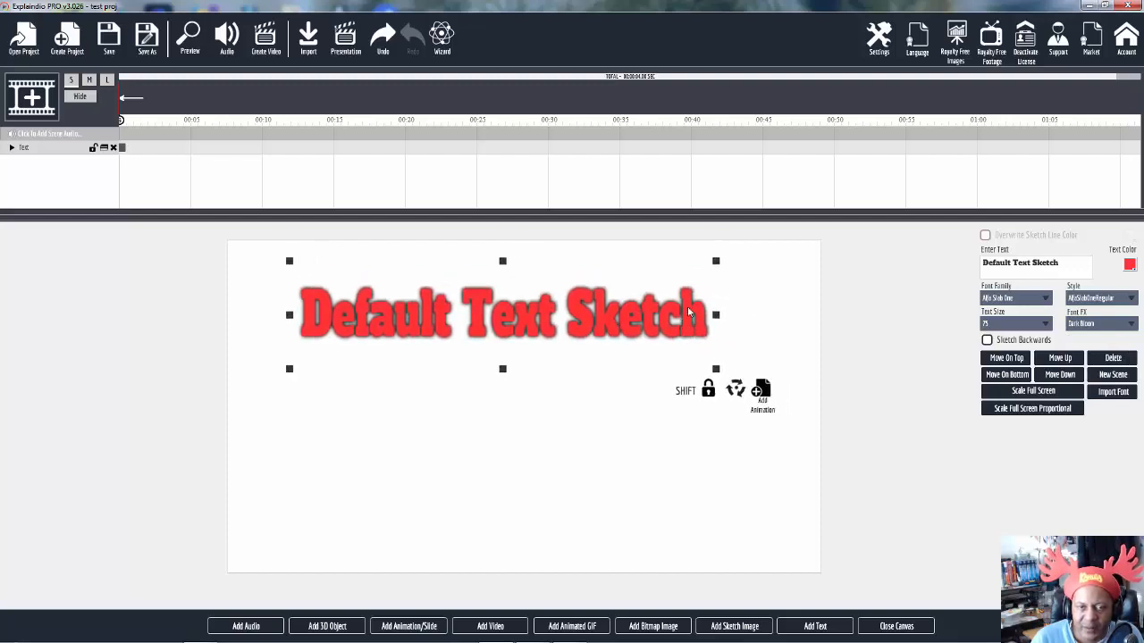
{"action": "left_click", "coordinate": [1089, 327]}
{"action": "left_click", "coordinate": [1104, 386]}
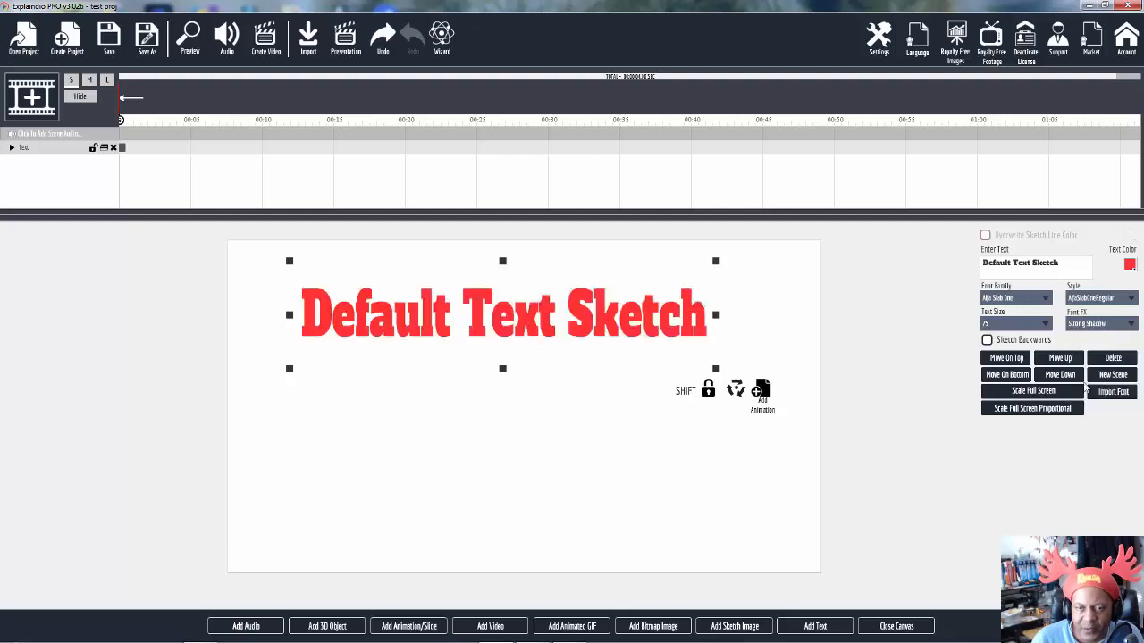
Compare the Black Clone Shift 1 and Black Clone Shift 2 font effects on the text, keeping Black Clone Shift 1.
{"action": "left_click", "coordinate": [1110, 329]}
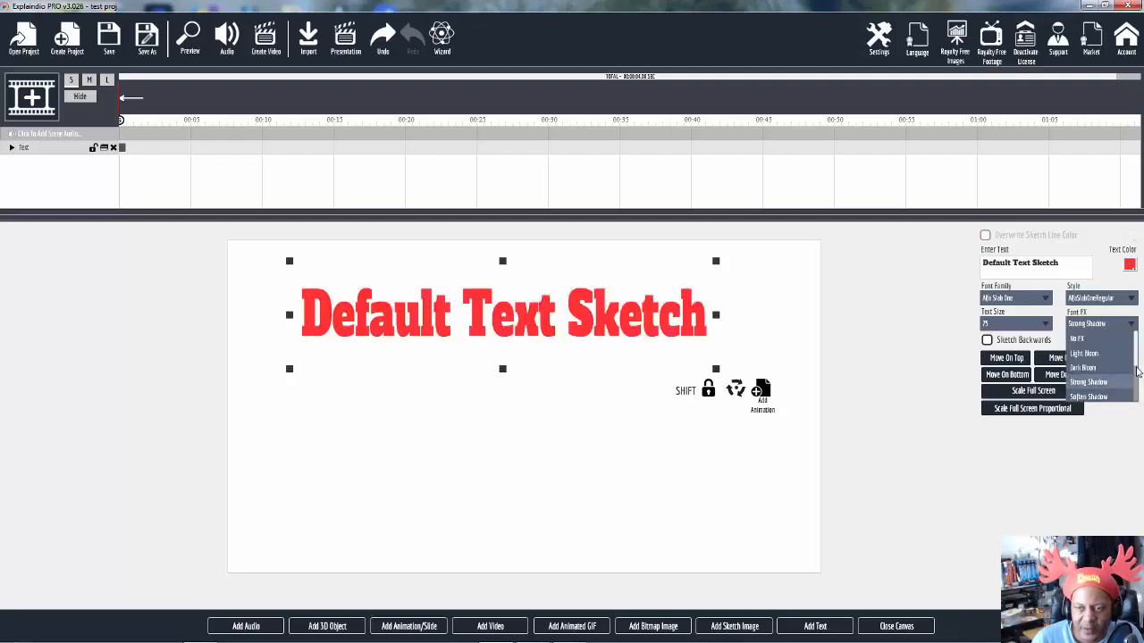
{"action": "scroll", "coordinate": [1136, 371], "scroll_direction": "down", "scroll_amount": 3}
{"action": "left_click", "coordinate": [1103, 370]}
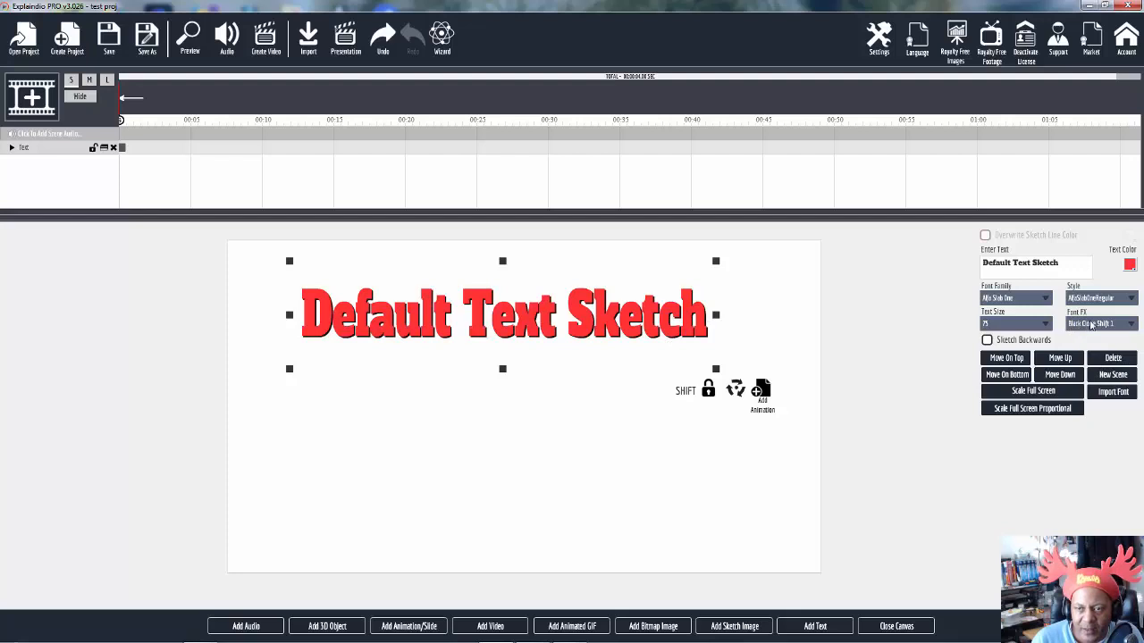
{"action": "left_click", "coordinate": [1091, 325]}
{"action": "left_click", "coordinate": [1108, 382]}
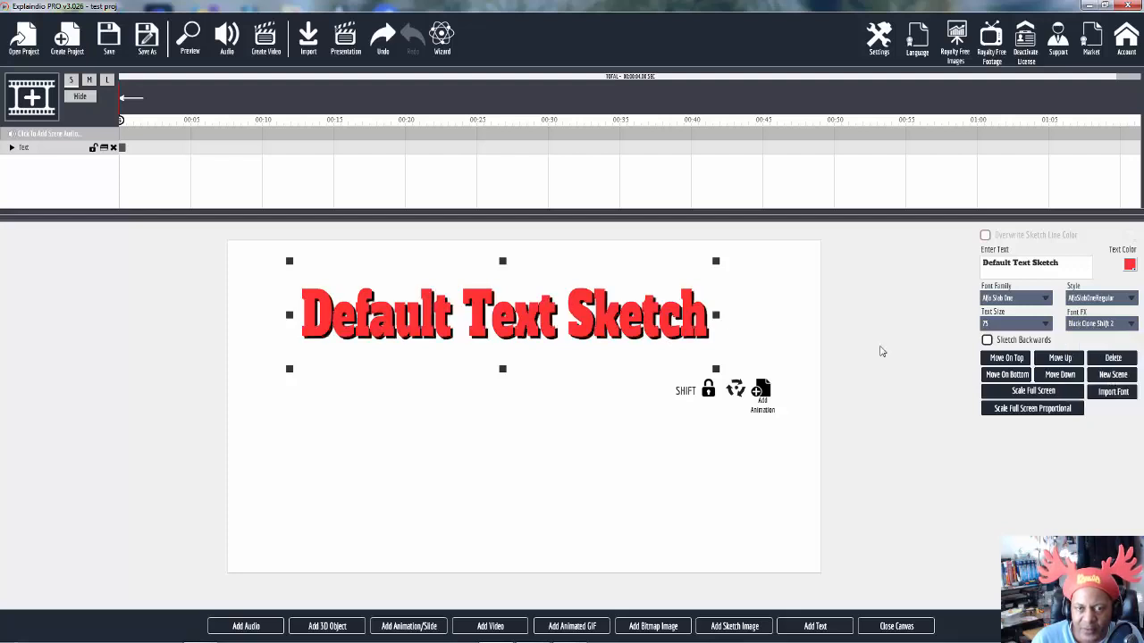
{"action": "left_click", "coordinate": [1105, 327]}
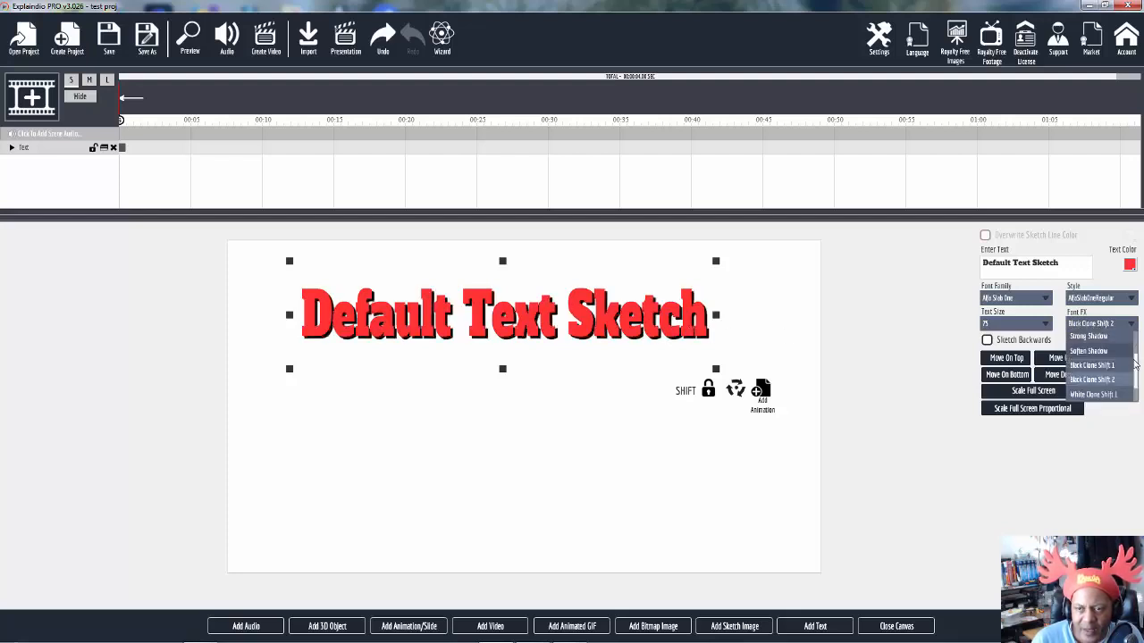
{"action": "left_click", "coordinate": [1131, 368]}
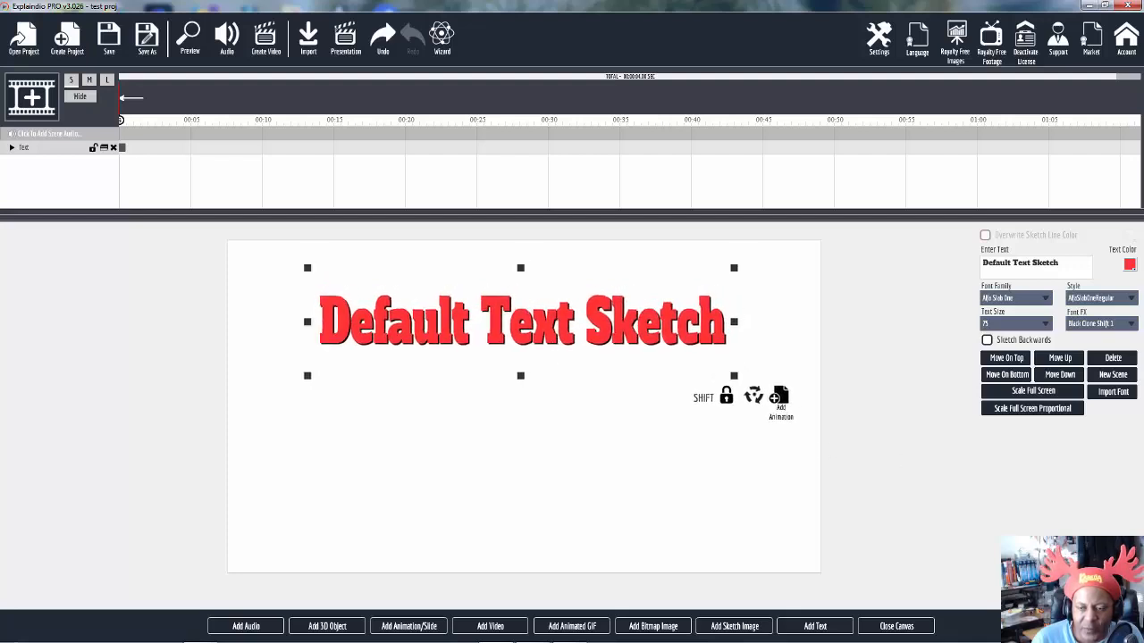
Preview the Paper textures in the Canvas Texture Gallery, including Black.jpg, and leave the gallery without adding one.
{"action": "left_click", "coordinate": [1041, 576]}
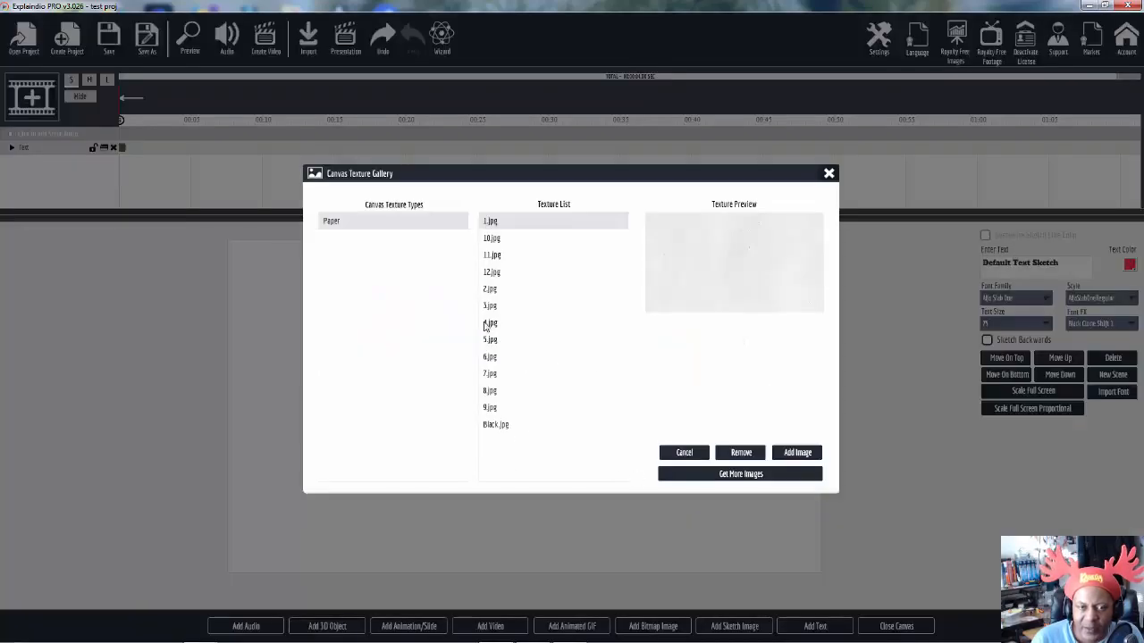
{"action": "left_click", "coordinate": [496, 257]}
{"action": "left_click", "coordinate": [492, 273]}
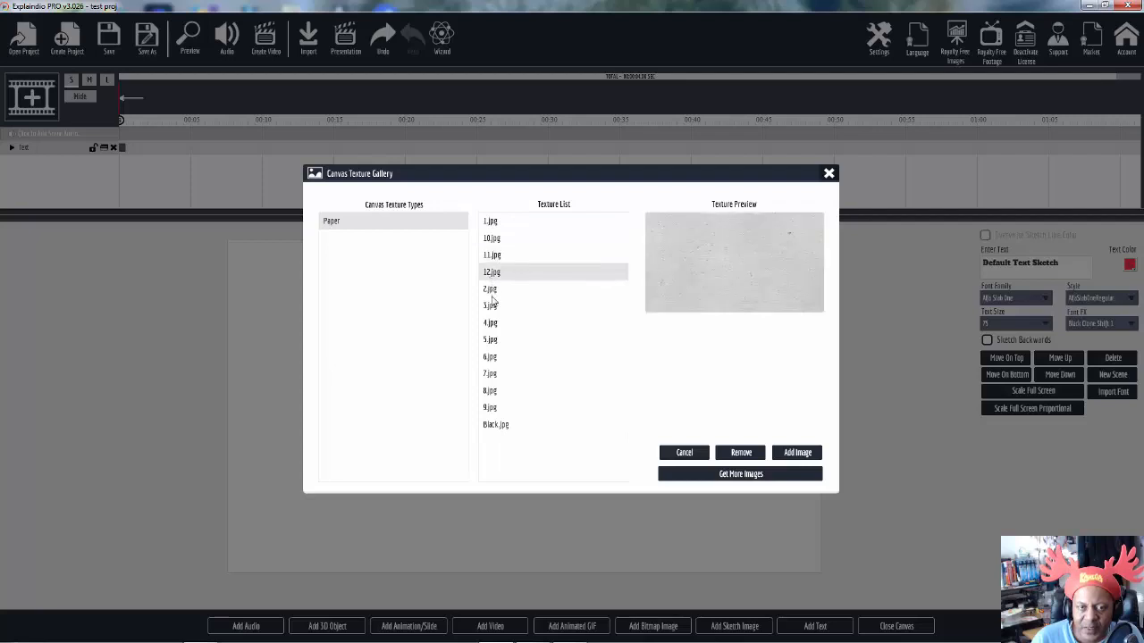
{"action": "left_click", "coordinate": [491, 295]}
{"action": "left_click", "coordinate": [489, 308]}
{"action": "left_click", "coordinate": [490, 325]}
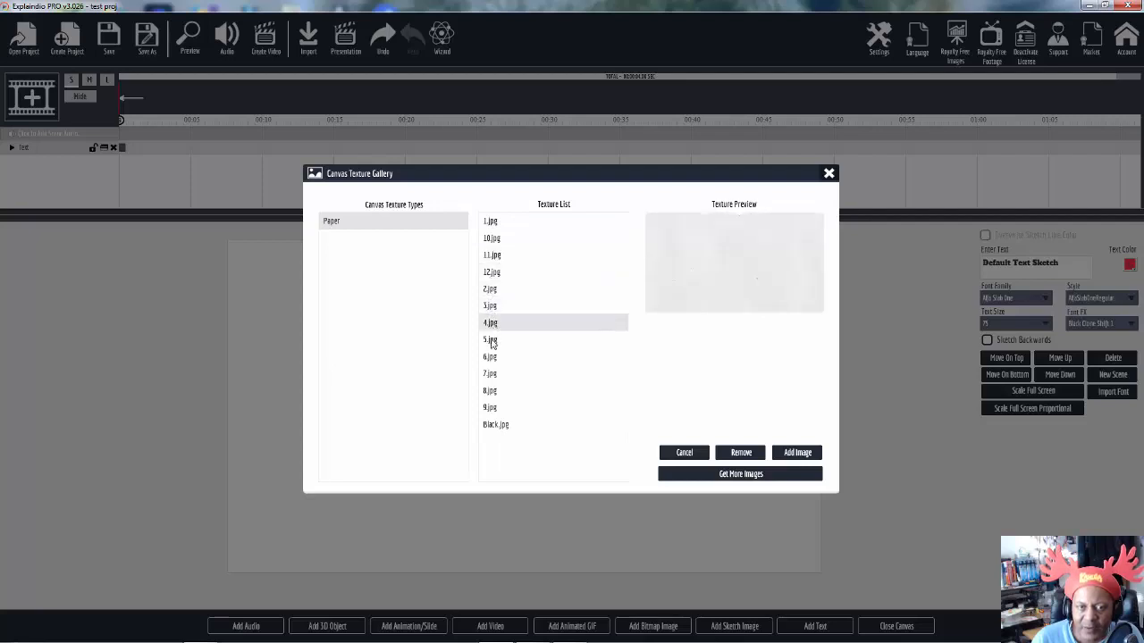
{"action": "left_click", "coordinate": [490, 343]}
{"action": "left_click", "coordinate": [489, 359]}
{"action": "left_click", "coordinate": [489, 377]}
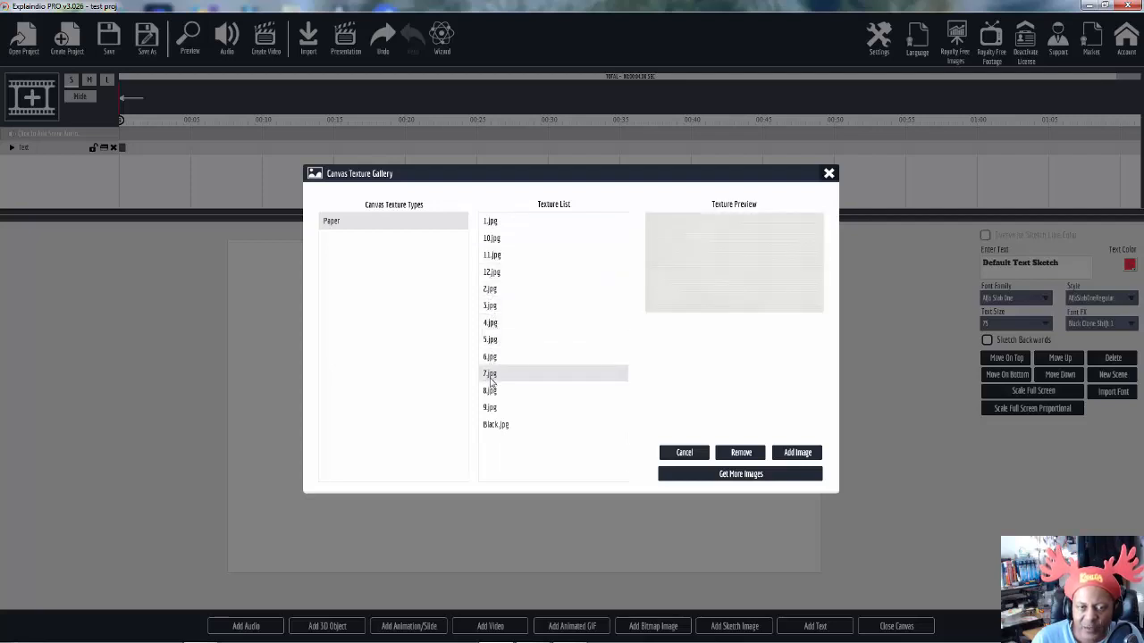
{"action": "left_click", "coordinate": [492, 393]}
{"action": "left_click", "coordinate": [496, 411]}
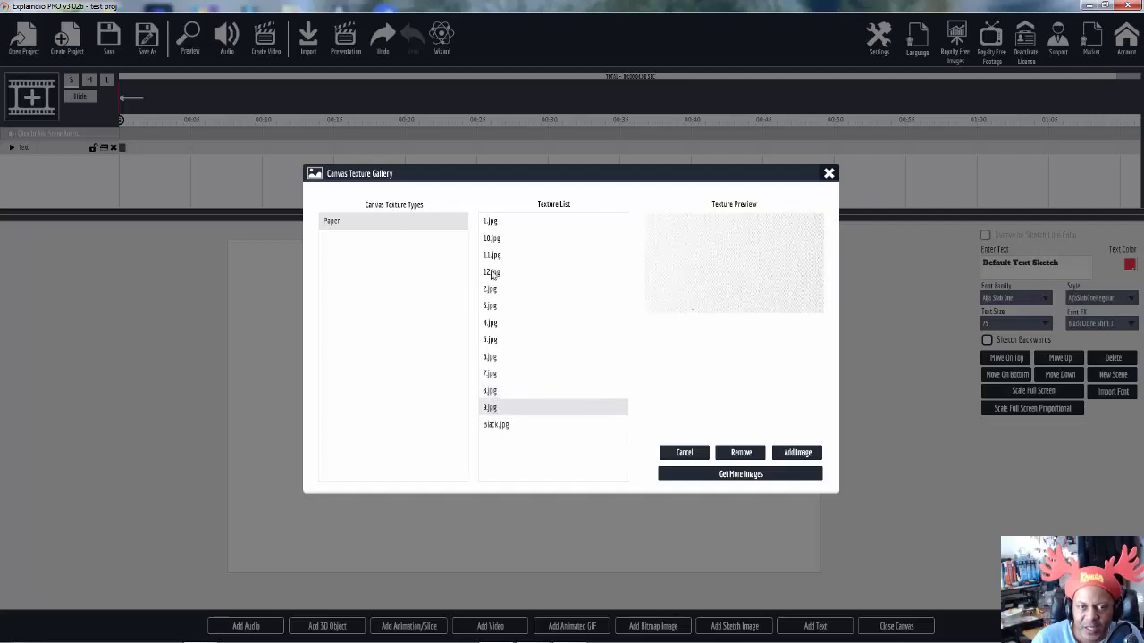
{"action": "left_click", "coordinate": [496, 242]}
{"action": "left_click", "coordinate": [495, 256]}
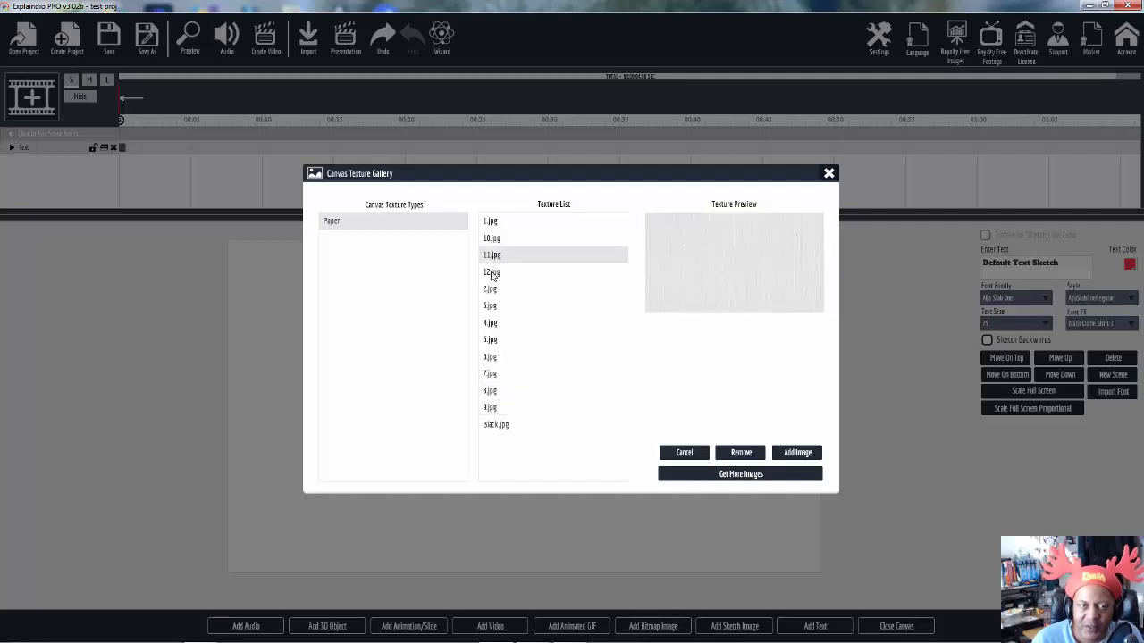
{"action": "left_click", "coordinate": [492, 276]}
{"action": "left_click", "coordinate": [492, 292]}
{"action": "left_click", "coordinate": [491, 308]}
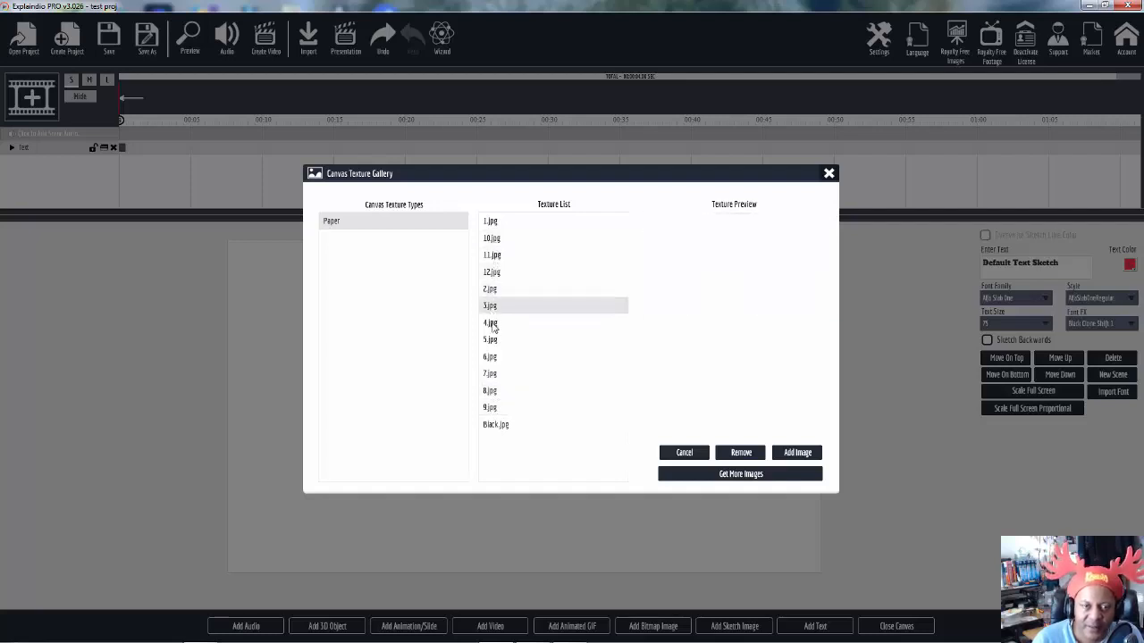
{"action": "left_click", "coordinate": [491, 326]}
{"action": "left_click", "coordinate": [492, 342]}
{"action": "left_click", "coordinate": [495, 357]}
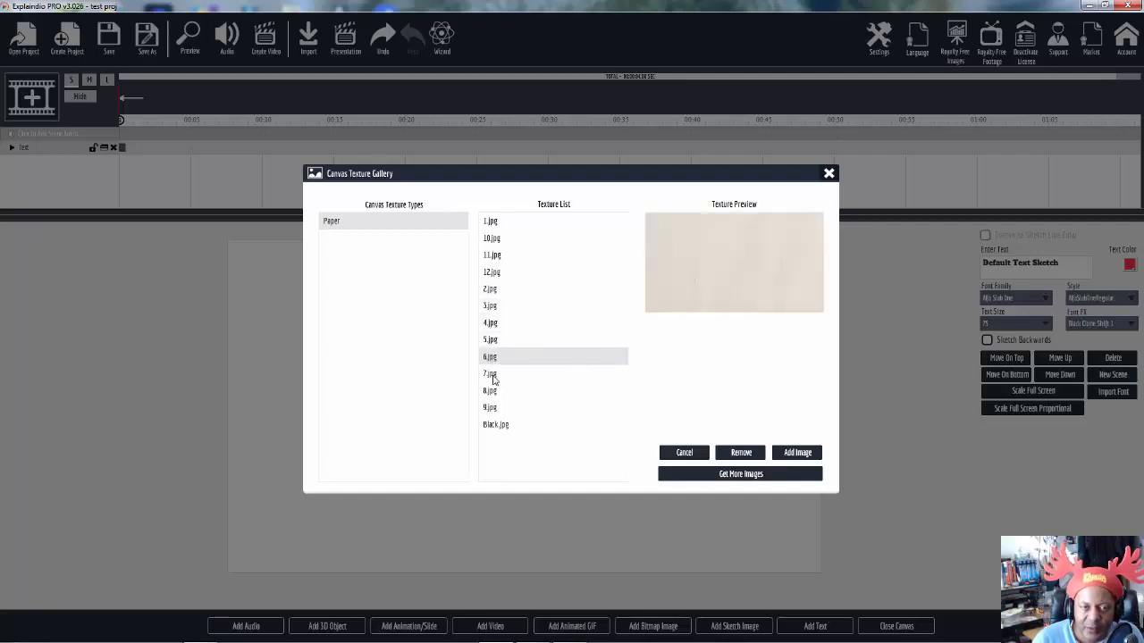
{"action": "left_click", "coordinate": [495, 378]}
{"action": "left_click", "coordinate": [491, 394]}
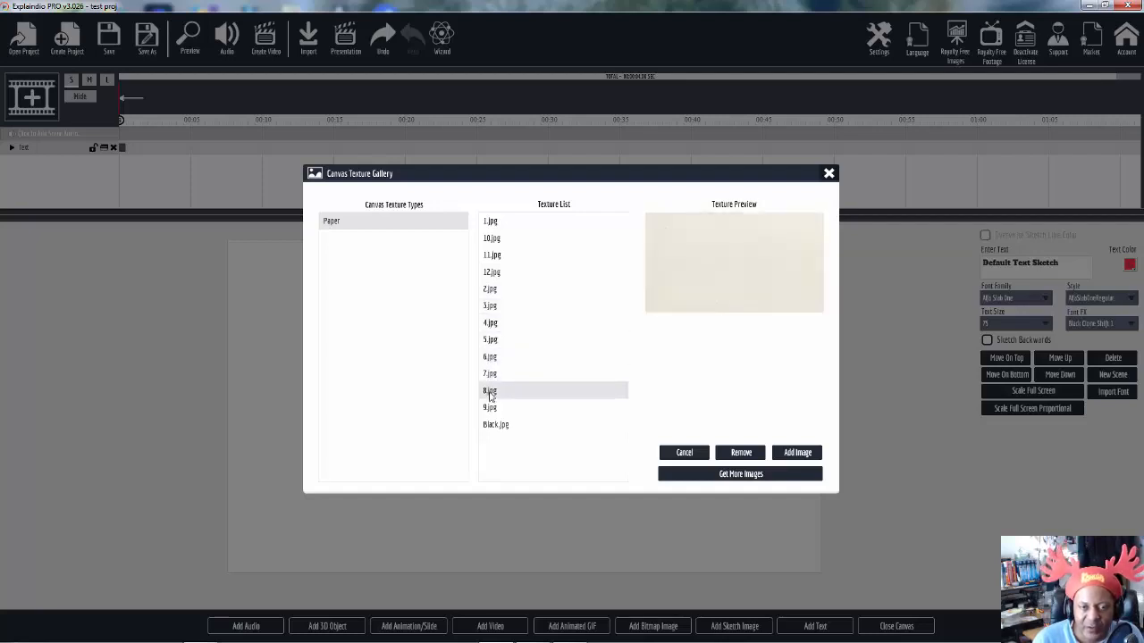
{"action": "left_click", "coordinate": [491, 409]}
{"action": "left_click", "coordinate": [494, 308]}
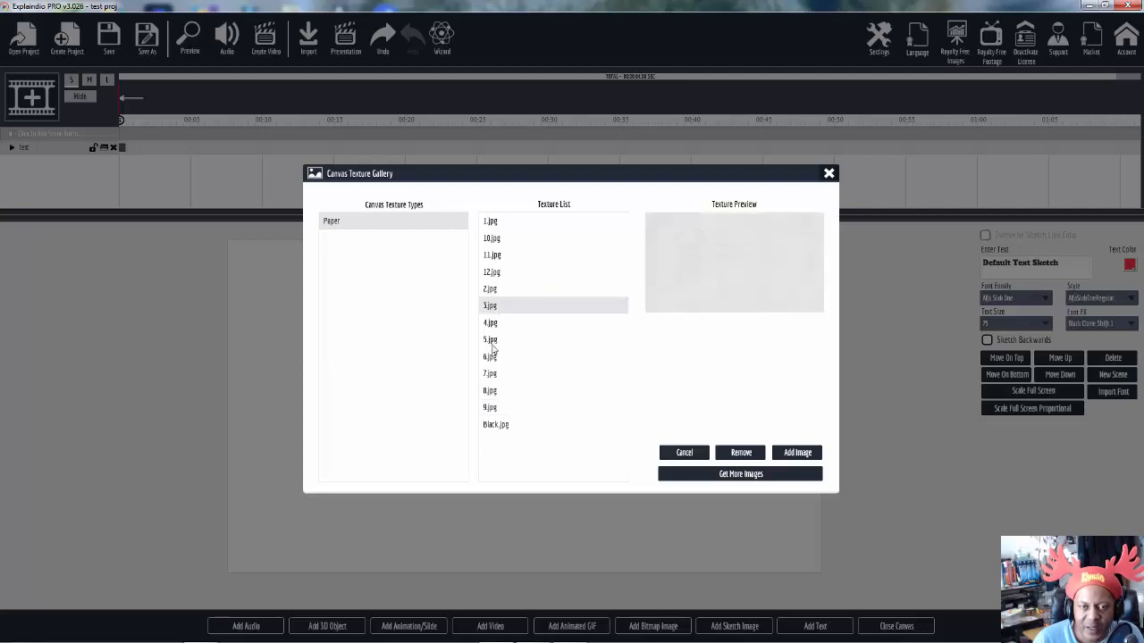
{"action": "left_click", "coordinate": [490, 427]}
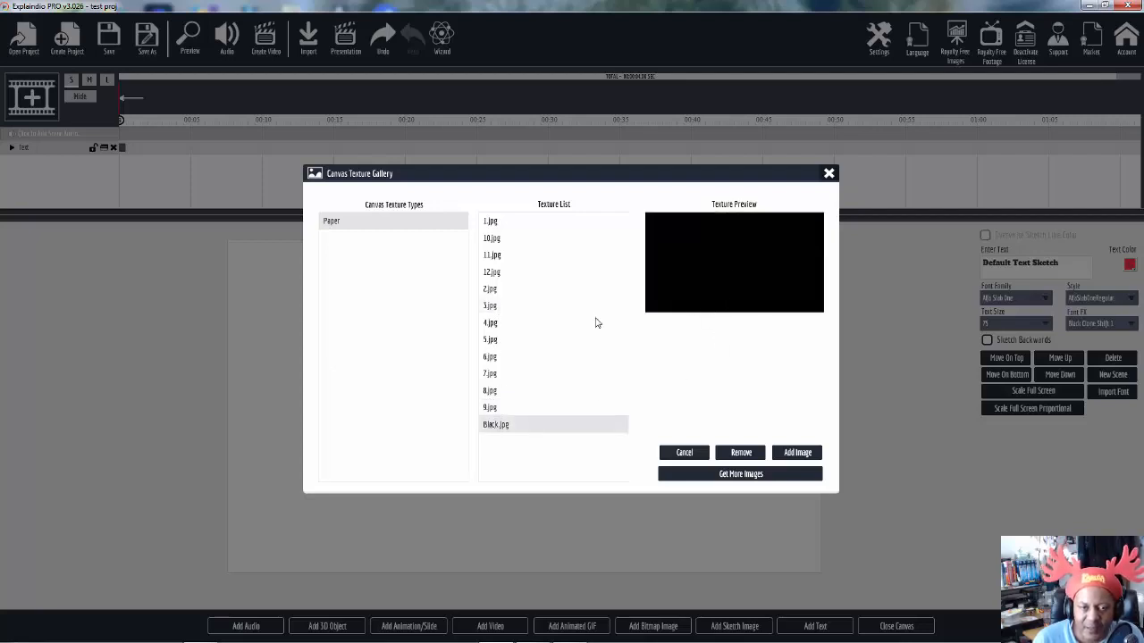
{"action": "left_click", "coordinate": [492, 271]}
{"action": "left_click", "coordinate": [492, 238]}
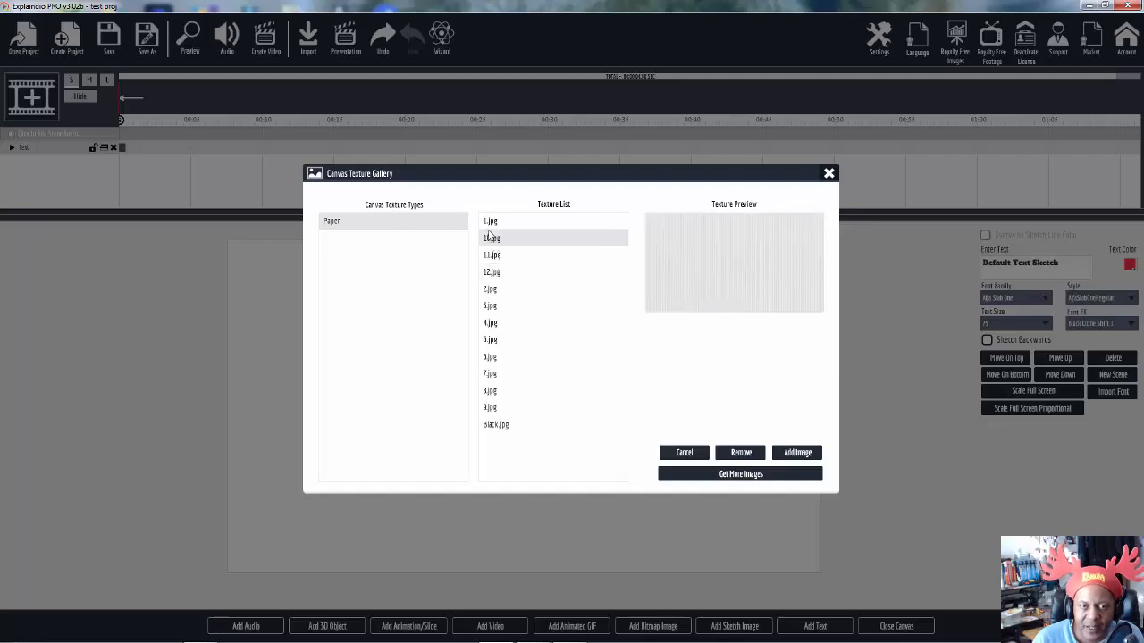
{"action": "left_click", "coordinate": [494, 305]}
{"action": "left_click", "coordinate": [491, 324]}
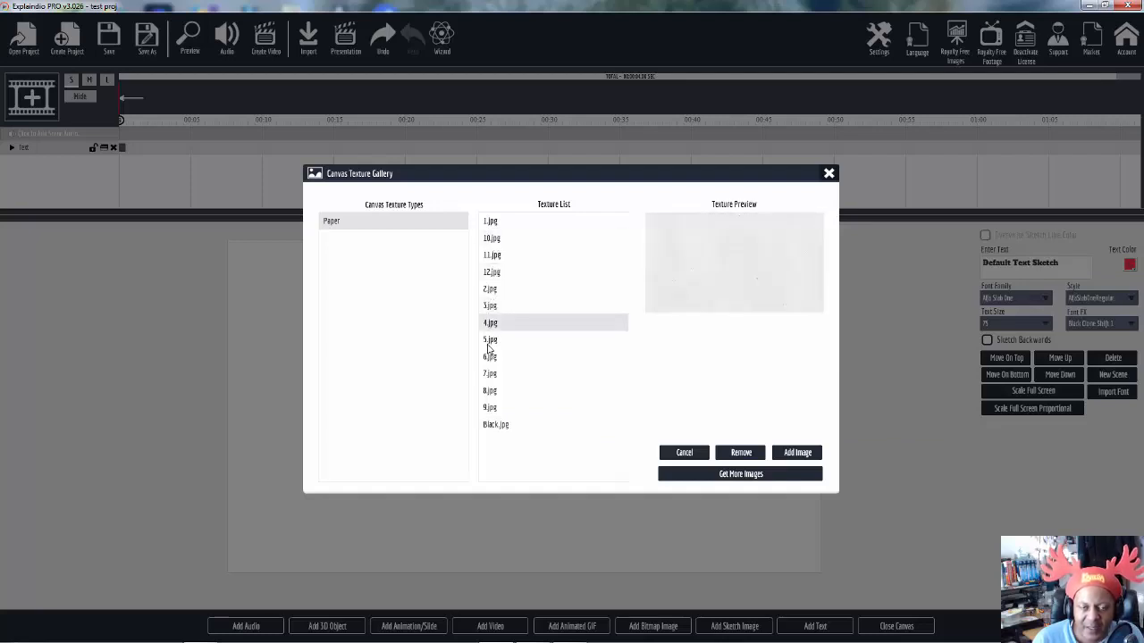
{"action": "left_click", "coordinate": [490, 343]}
{"action": "left_click", "coordinate": [491, 373]}
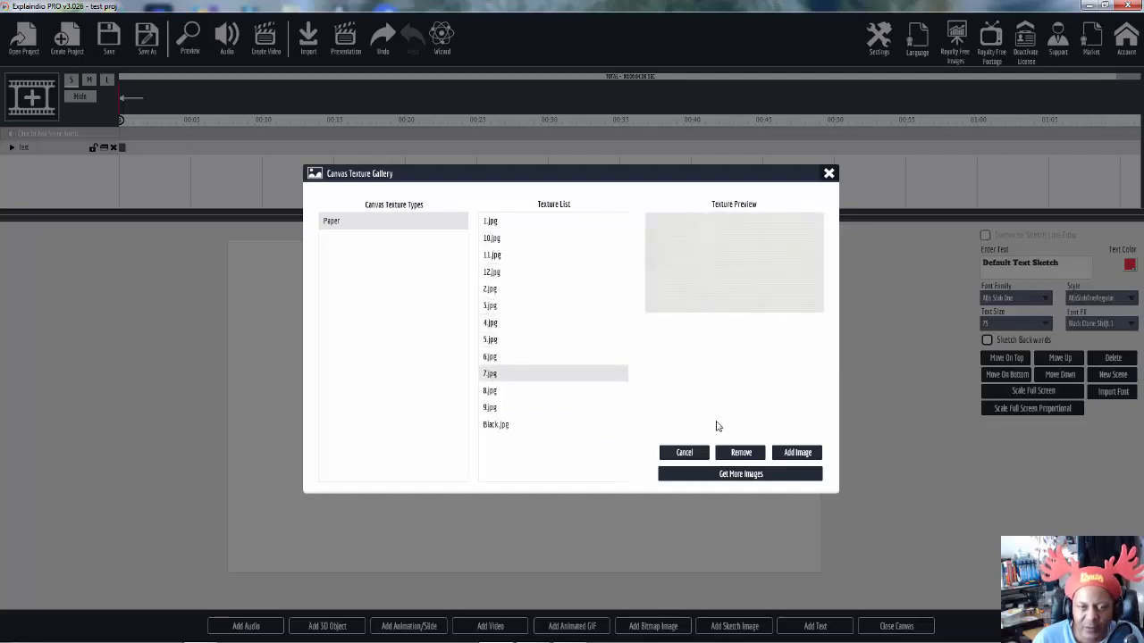
{"action": "left_click", "coordinate": [685, 453]}
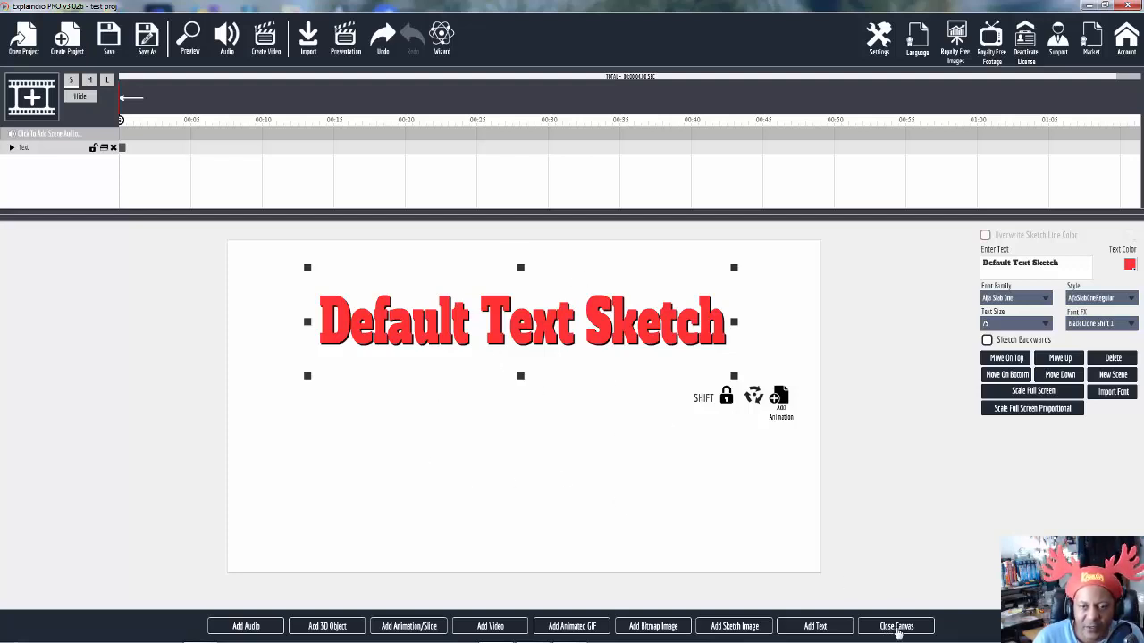
Close the canvas and add a Sketch By Hand effect to the Text layer in the timeline.
{"action": "left_click", "coordinate": [897, 626]}
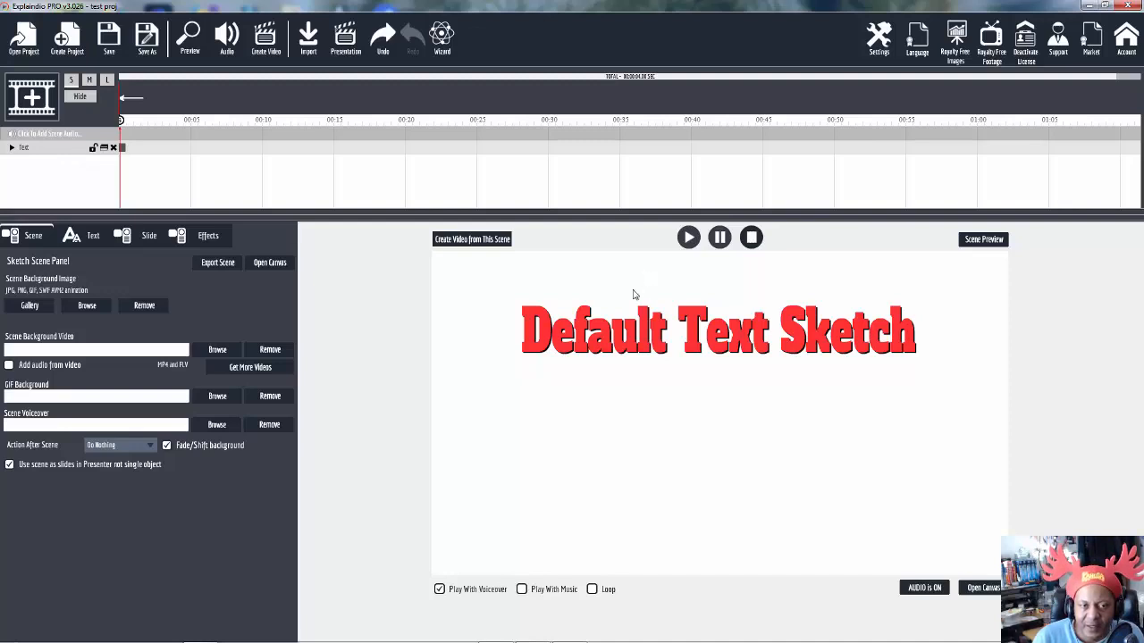
{"action": "left_click", "coordinate": [12, 148]}
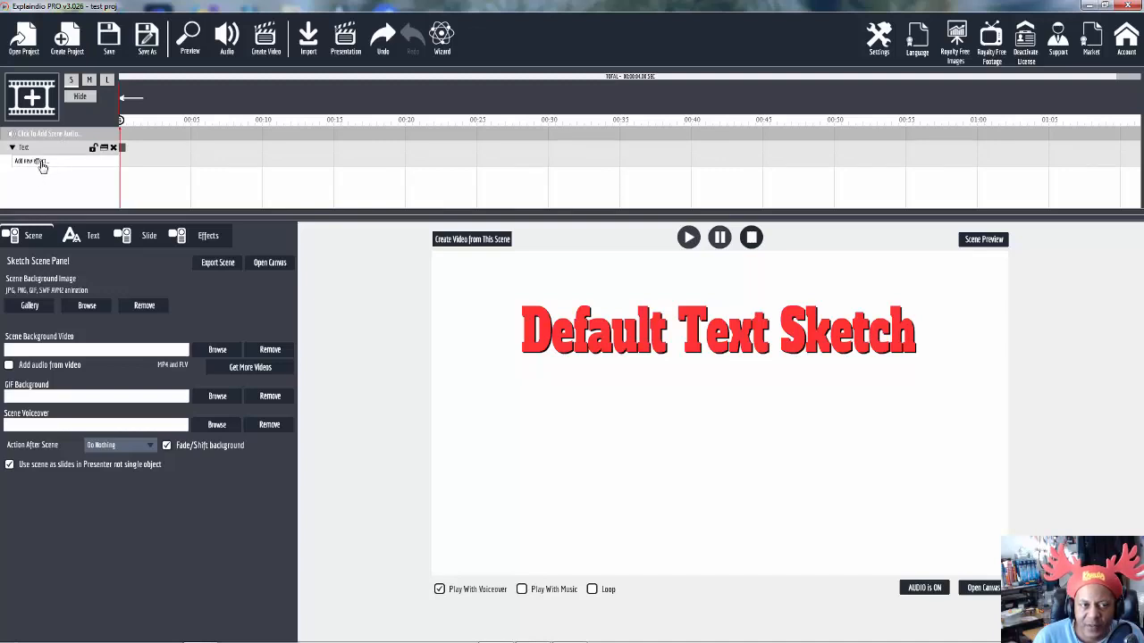
{"action": "left_click", "coordinate": [45, 164]}
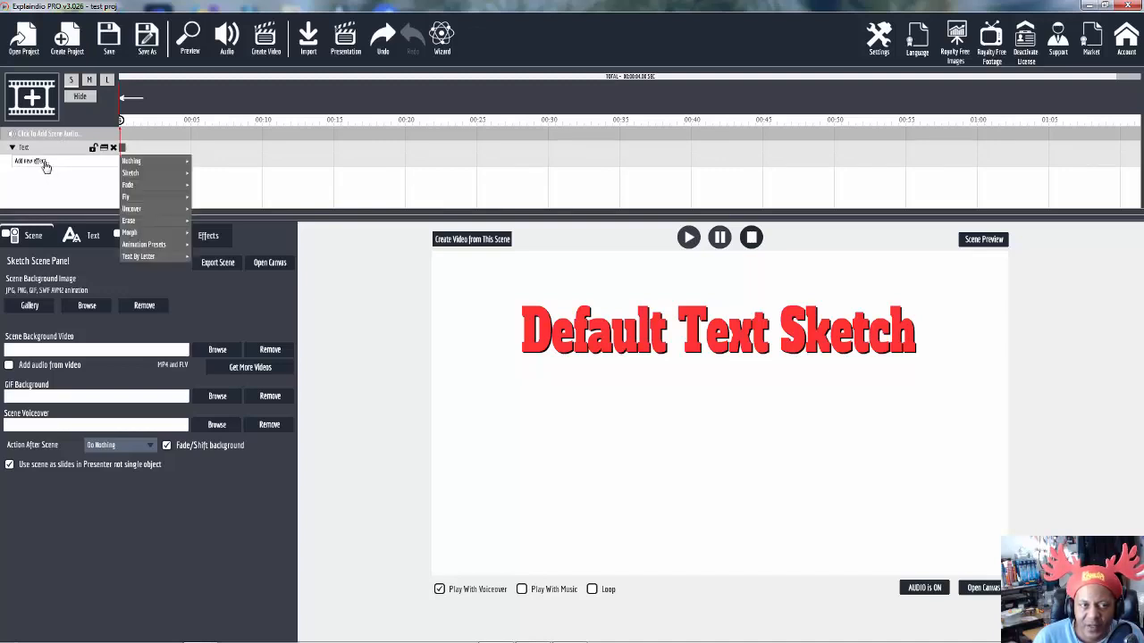
{"action": "mouse_move", "coordinate": [154, 174]}
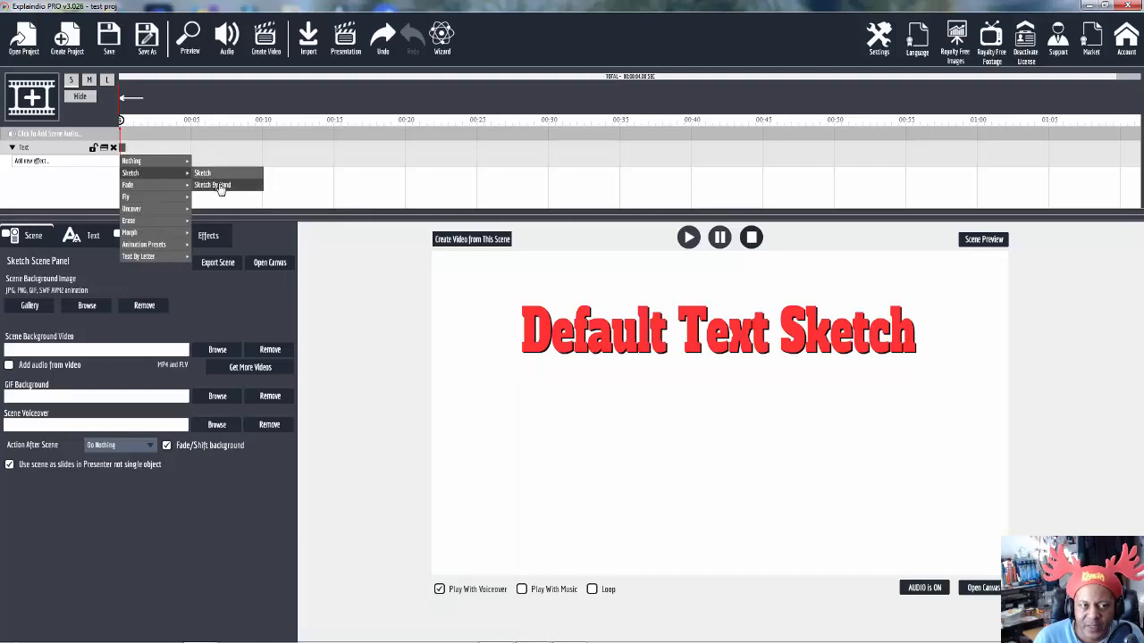
{"action": "left_click", "coordinate": [220, 186]}
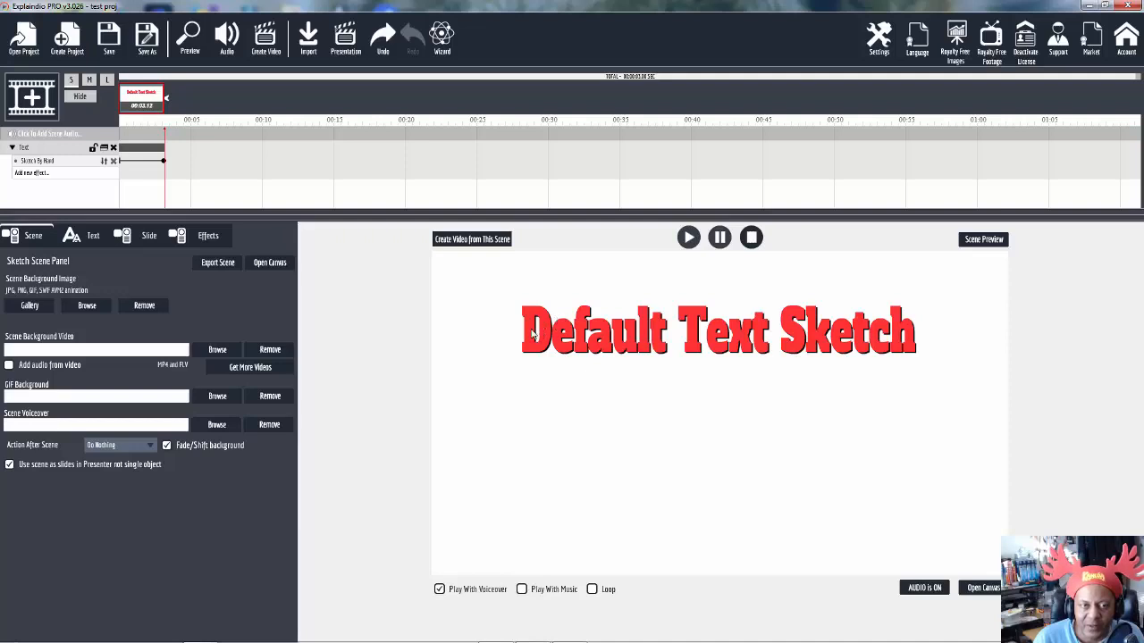
Reopen the canvas, shrink the text proportionally to about half the canvas width, and place it in the canvas's upper-left corner.
{"action": "left_click", "coordinate": [983, 589]}
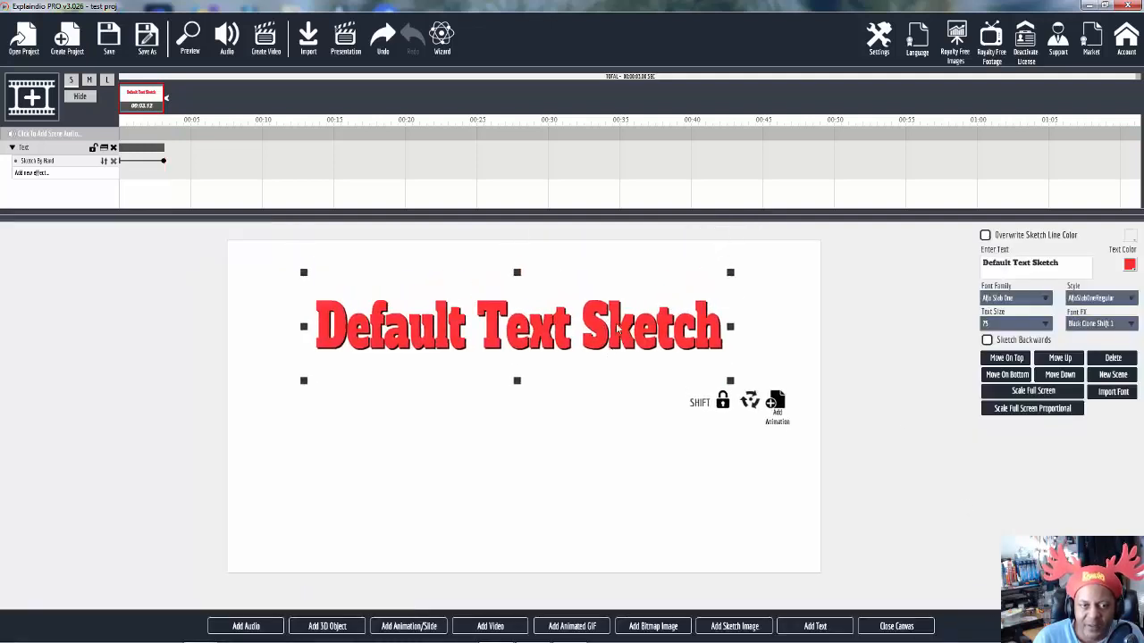
{"action": "mouse_move", "coordinate": [616, 327]}
{"action": "left_mouse_down"}
{"action": "mouse_move", "coordinate": [557, 304]}
{"action": "mouse_move", "coordinate": [580, 341]}
{"action": "mouse_move", "coordinate": [598, 333]}
{"action": "left_mouse_up"}
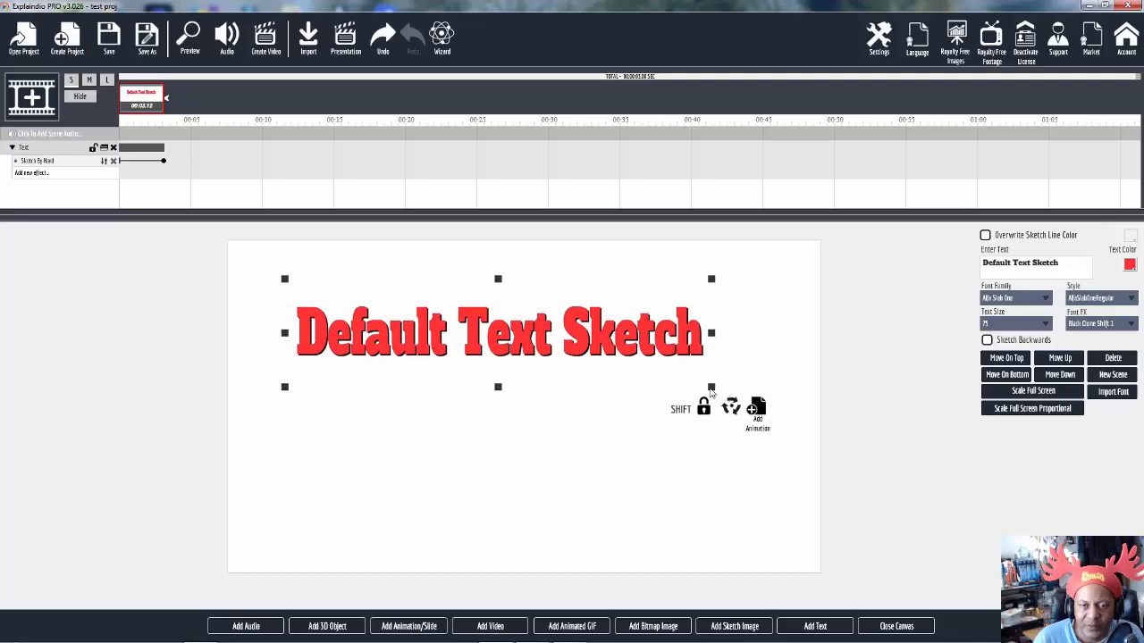
{"action": "left_click_drag", "start_coordinate": [712, 390], "coordinate": [585, 362]}
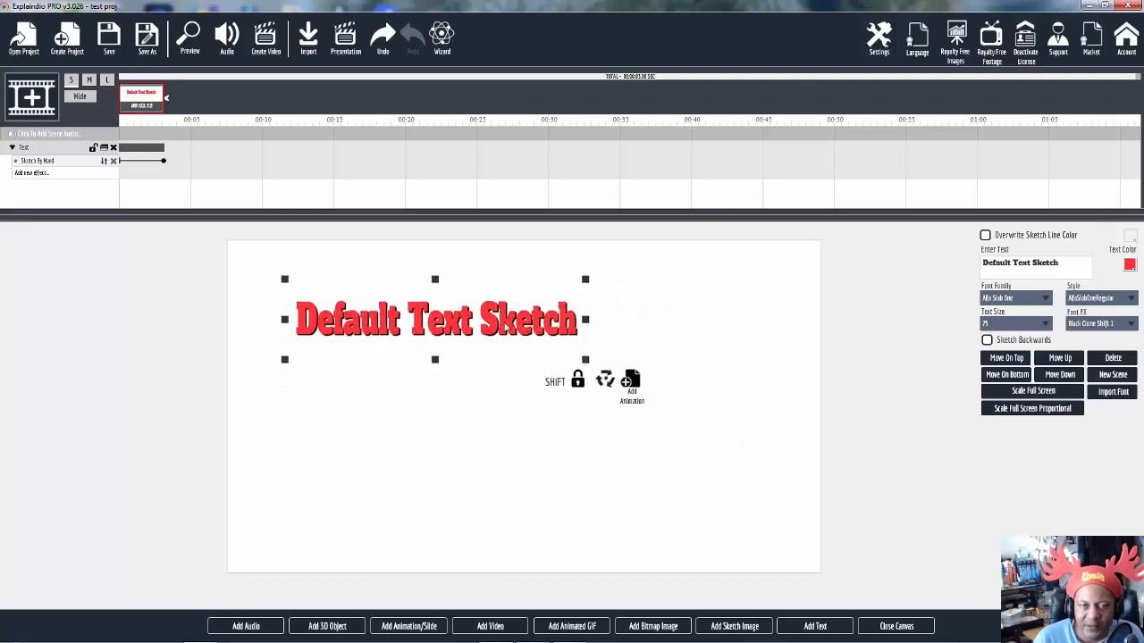
{"action": "mouse_move", "coordinate": [506, 327]}
{"action": "left_mouse_down"}
{"action": "mouse_move", "coordinate": [510, 284]}
{"action": "mouse_move", "coordinate": [466, 279]}
{"action": "left_mouse_up"}
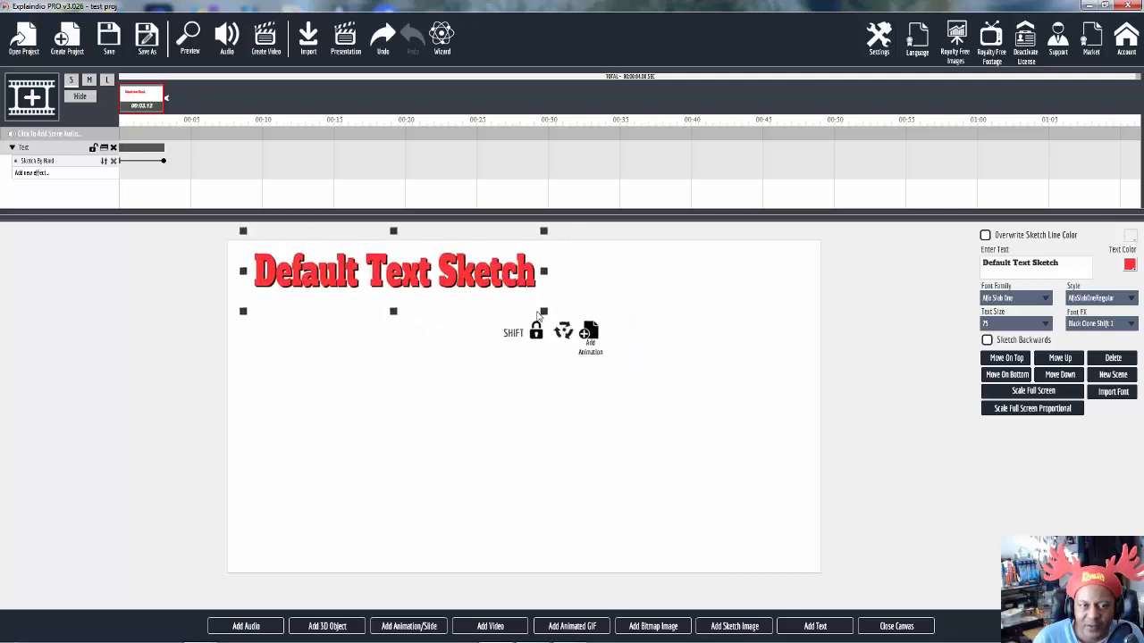
{"action": "left_click", "coordinate": [902, 628]}
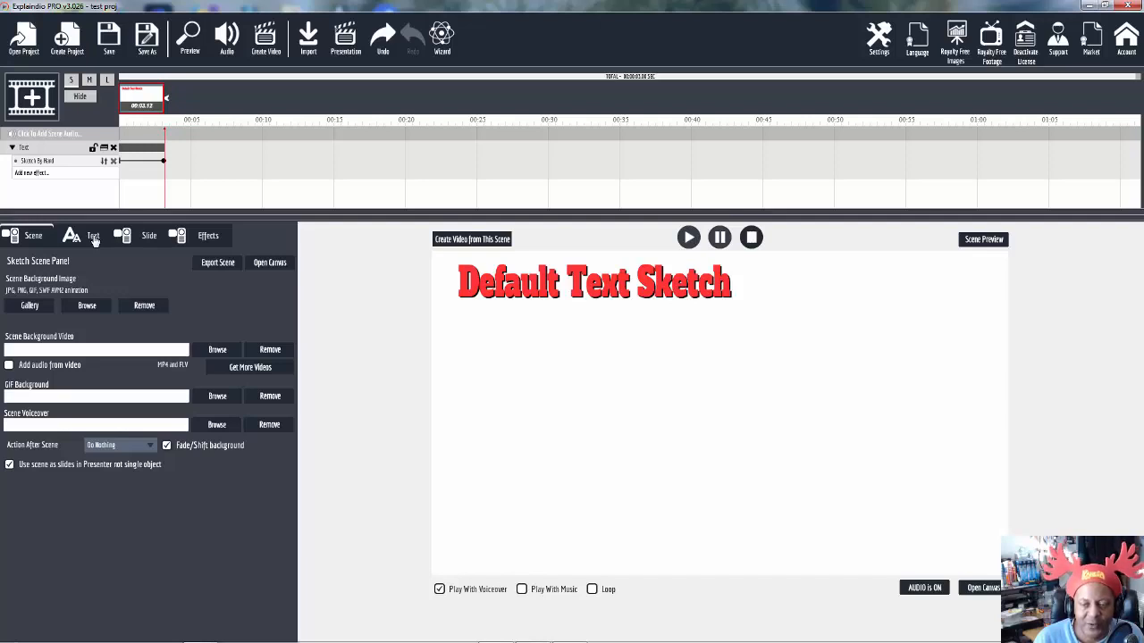
Disable Draw Fill Text in the Text layer's text settings.
{"action": "left_click", "coordinate": [93, 236]}
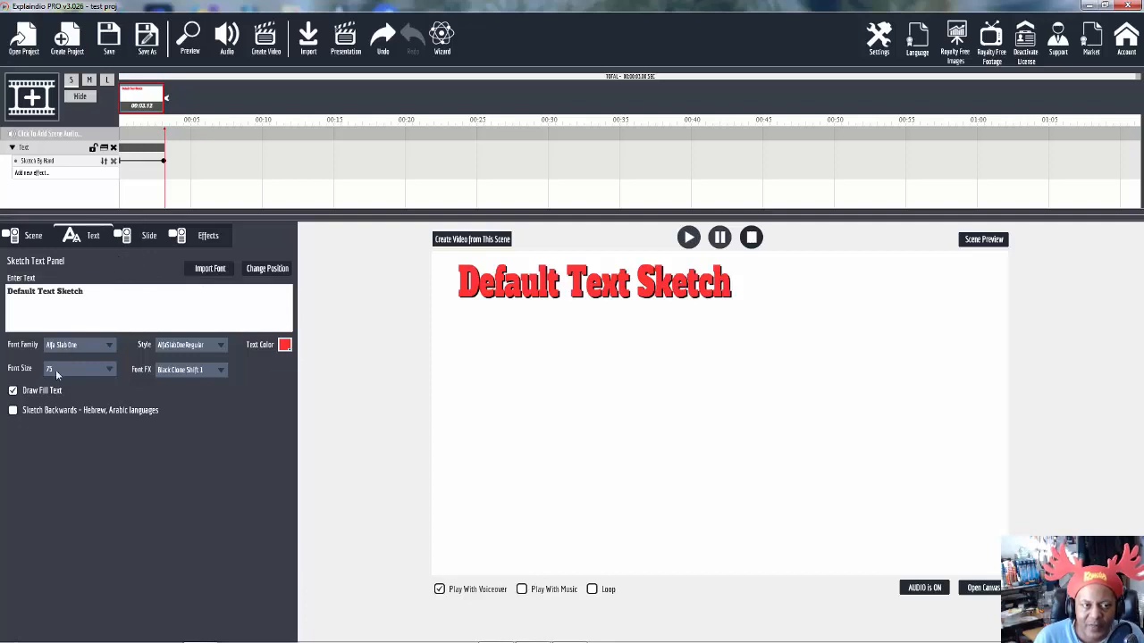
{"action": "left_click", "coordinate": [35, 152]}
{"action": "left_click", "coordinate": [14, 391]}
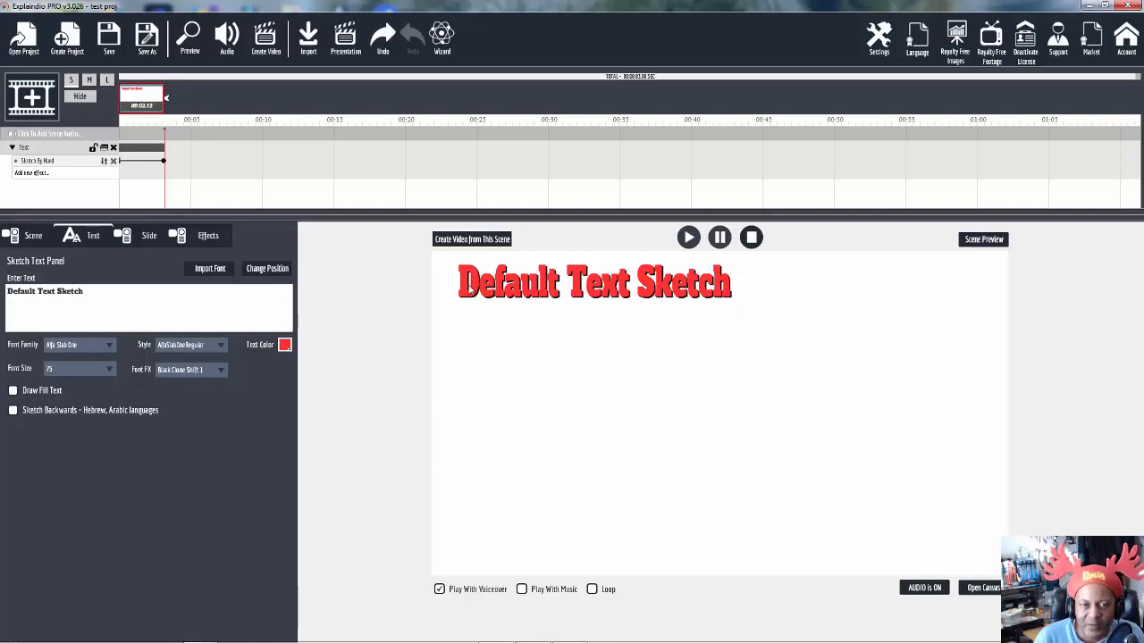
Enable Draw Fill Text for the Text layer and turn on Overwrite Sketch Line Color for its Sketch By Hand effect.
{"action": "left_click", "coordinate": [13, 391]}
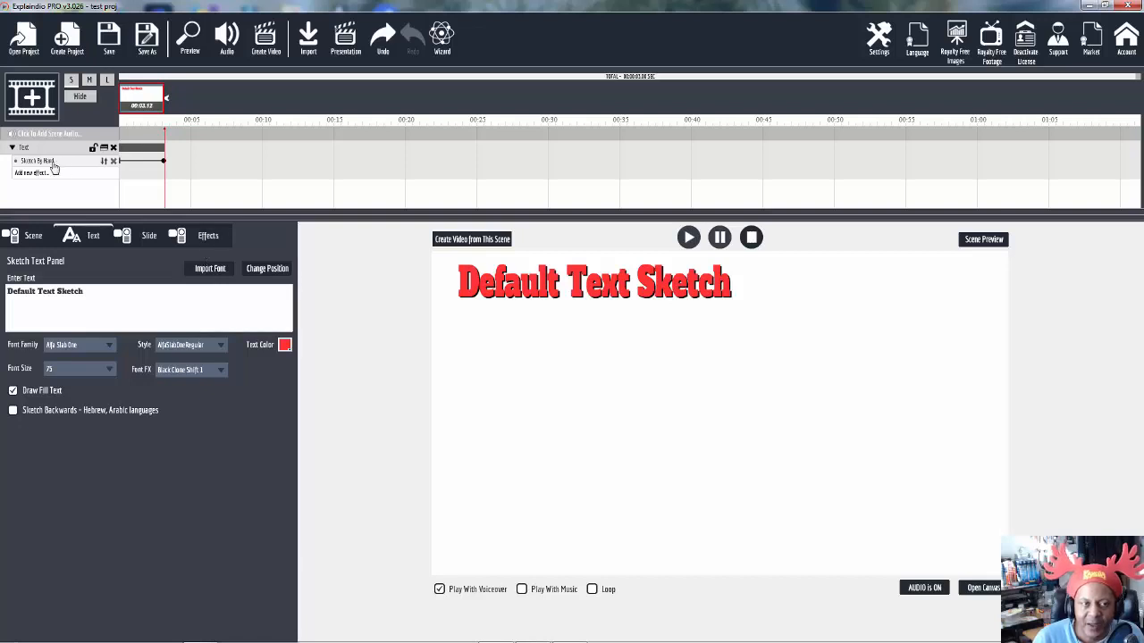
{"action": "left_click", "coordinate": [13, 148]}
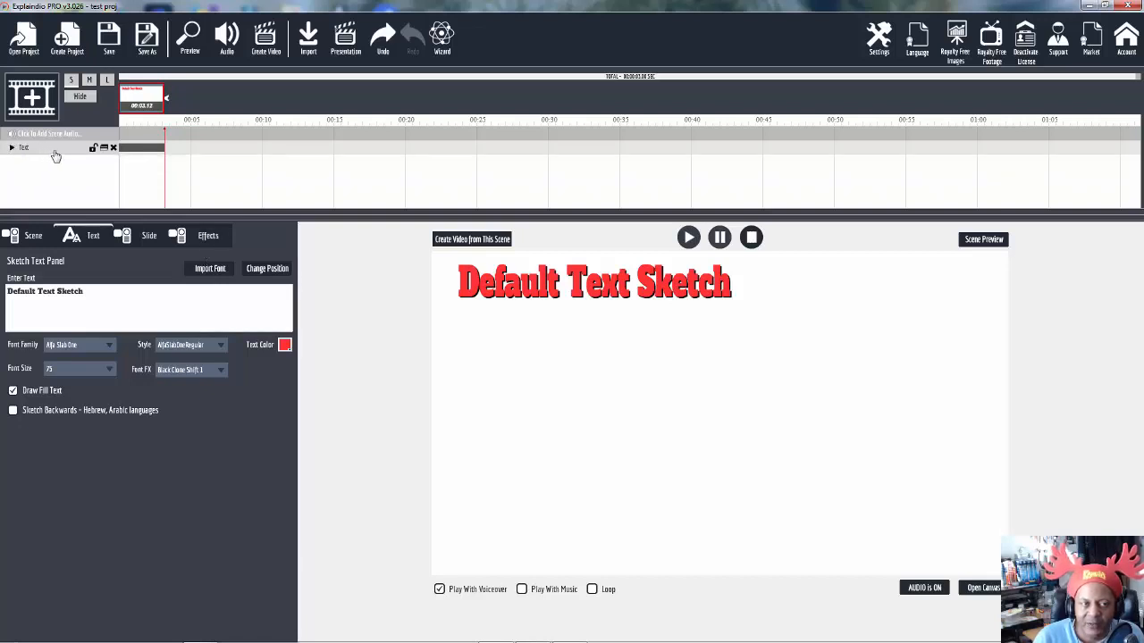
{"action": "left_click", "coordinate": [206, 237]}
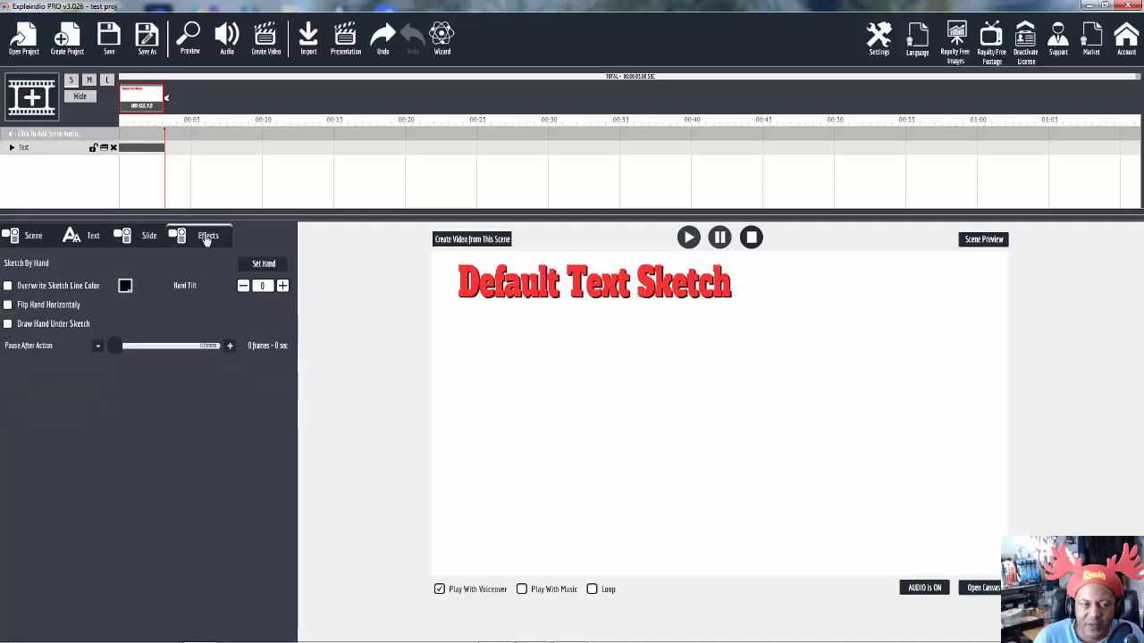
{"action": "left_click", "coordinate": [8, 286]}
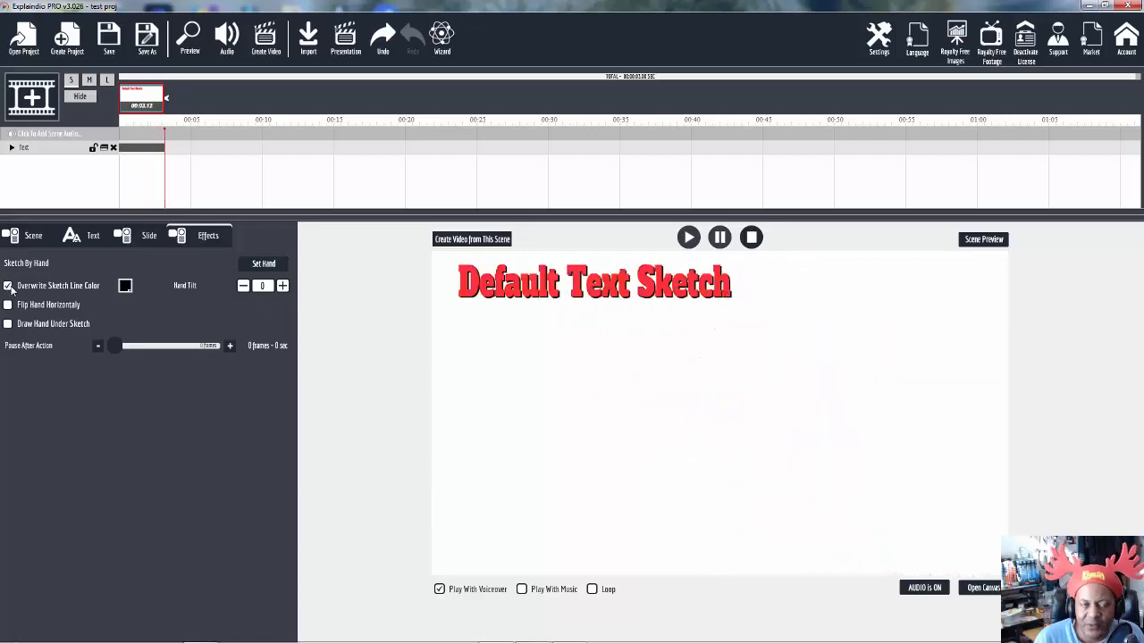
Change the text color from the palette to a light teal green and disable Draw Fill Text.
{"action": "left_click", "coordinate": [95, 240]}
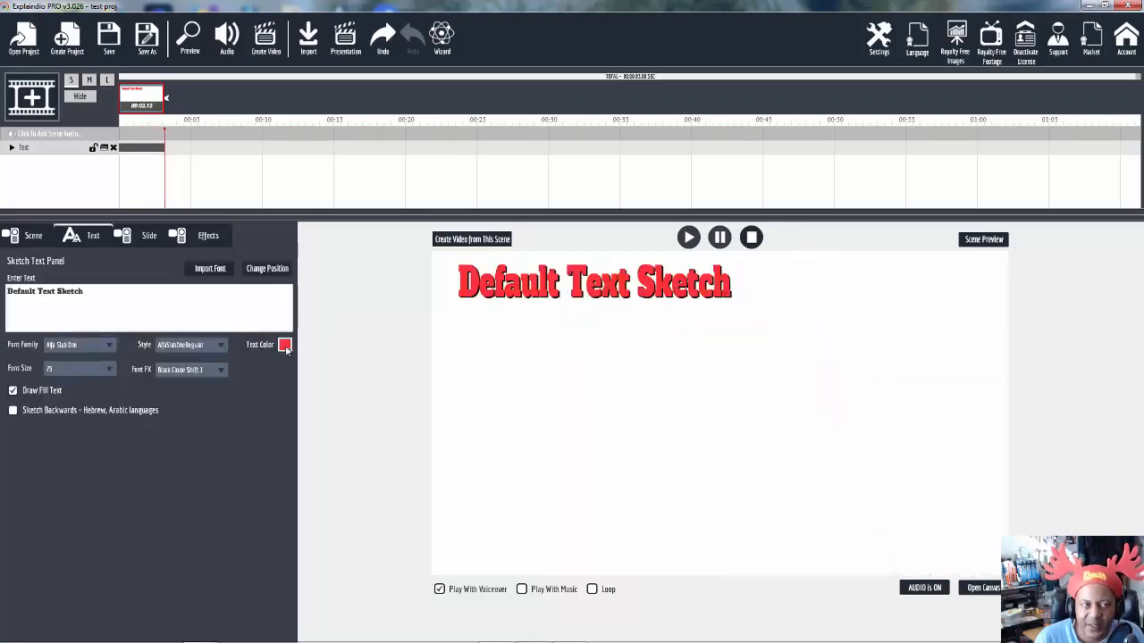
{"action": "left_click", "coordinate": [285, 345]}
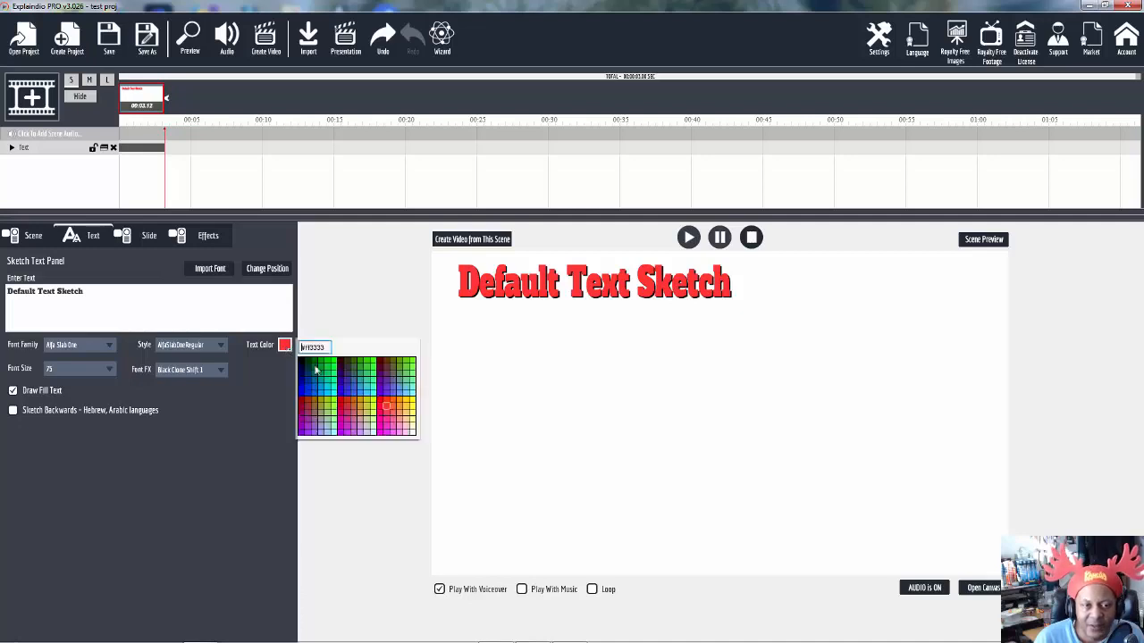
{"action": "left_click", "coordinate": [407, 382]}
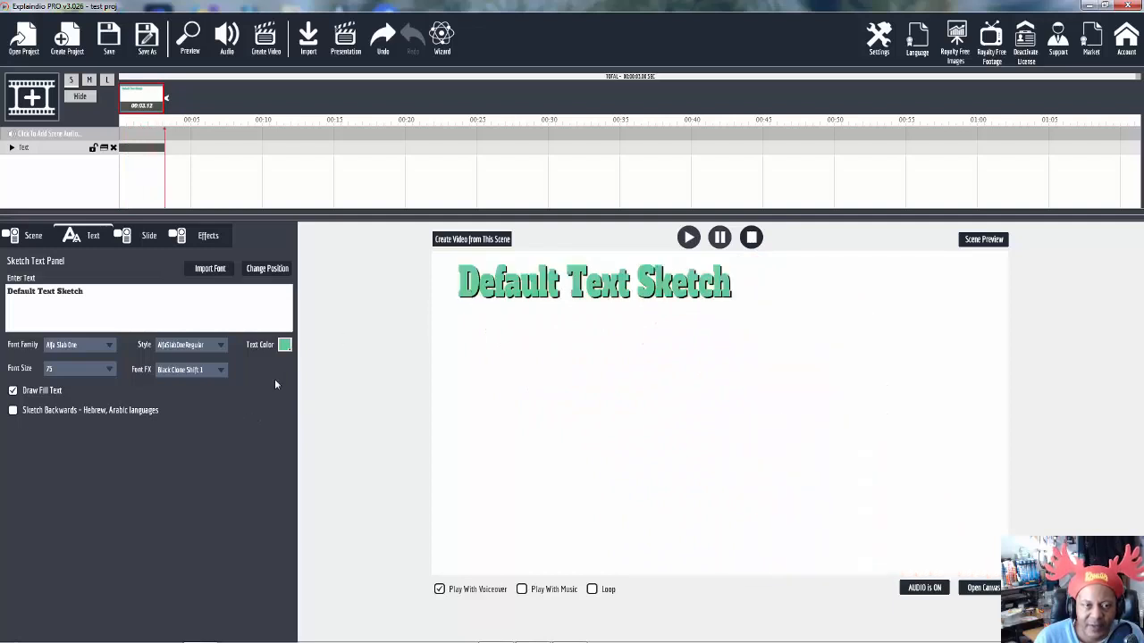
{"action": "left_click", "coordinate": [13, 393]}
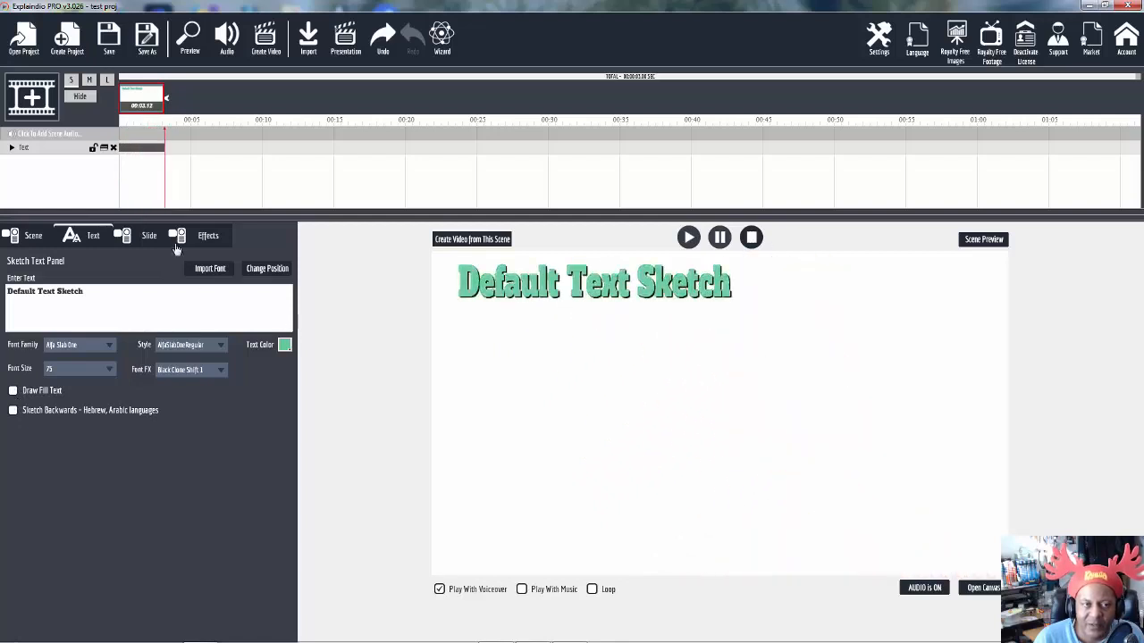
Set the Sketch By Hand effect's overwrite line color to red and enable Draw Fill Text for the text.
{"action": "left_click", "coordinate": [207, 237]}
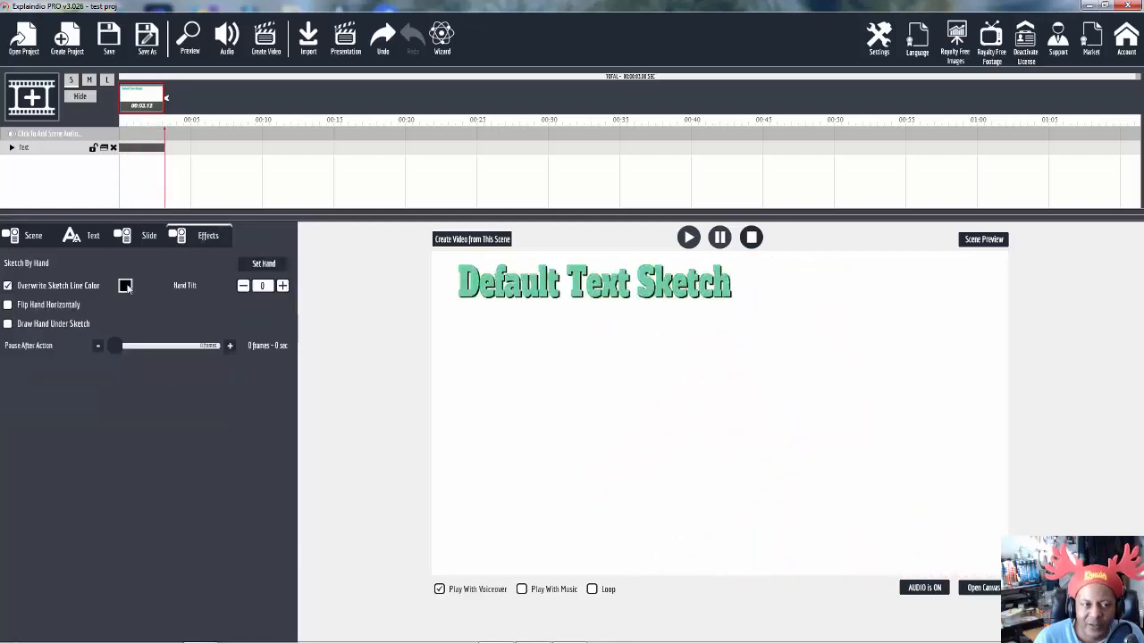
{"action": "left_click", "coordinate": [125, 285]}
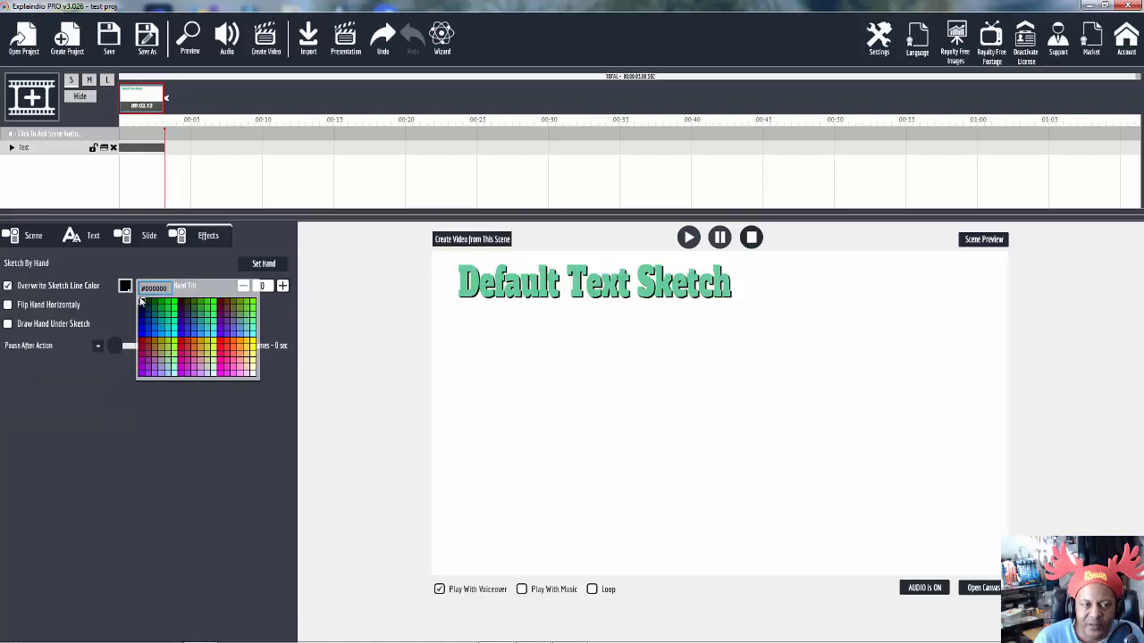
{"action": "left_click", "coordinate": [219, 341]}
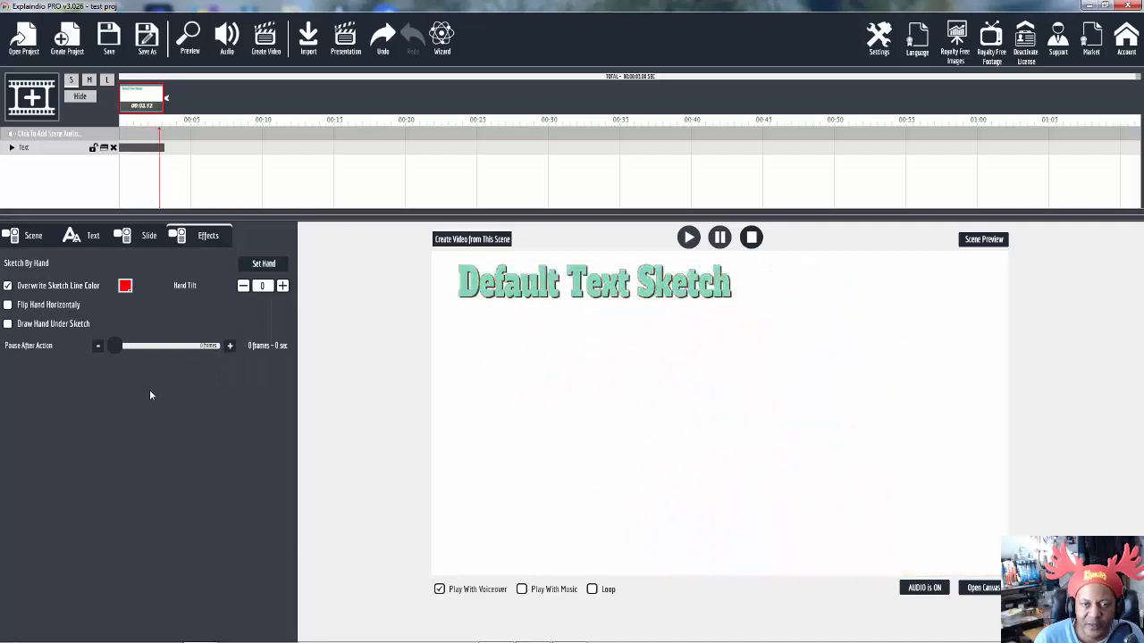
{"action": "left_click", "coordinate": [93, 240]}
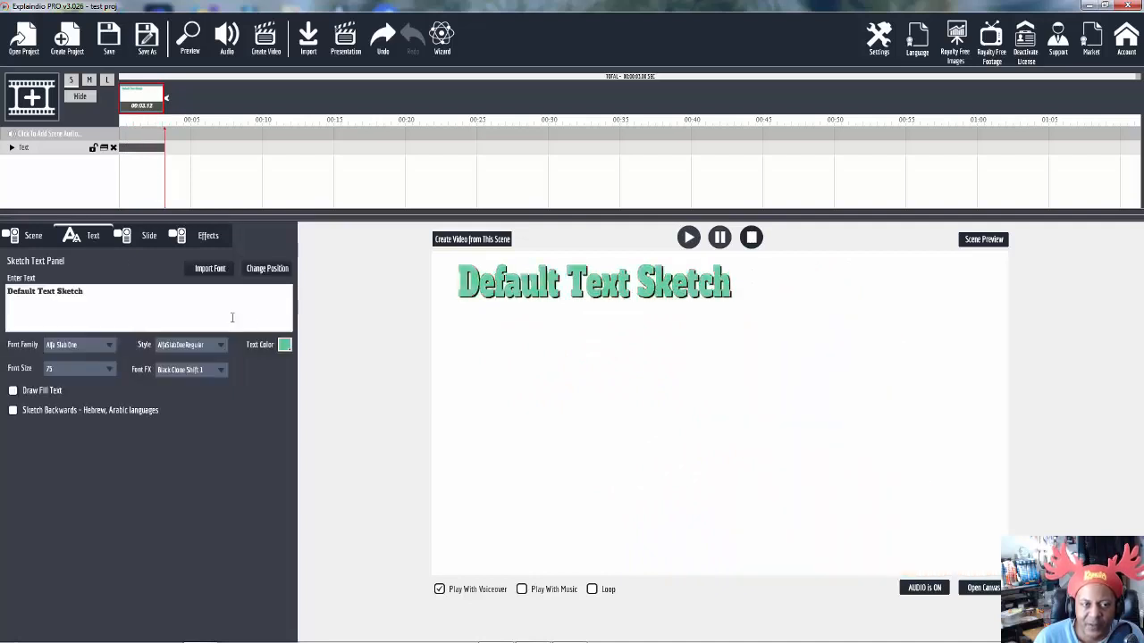
{"action": "left_click", "coordinate": [13, 391]}
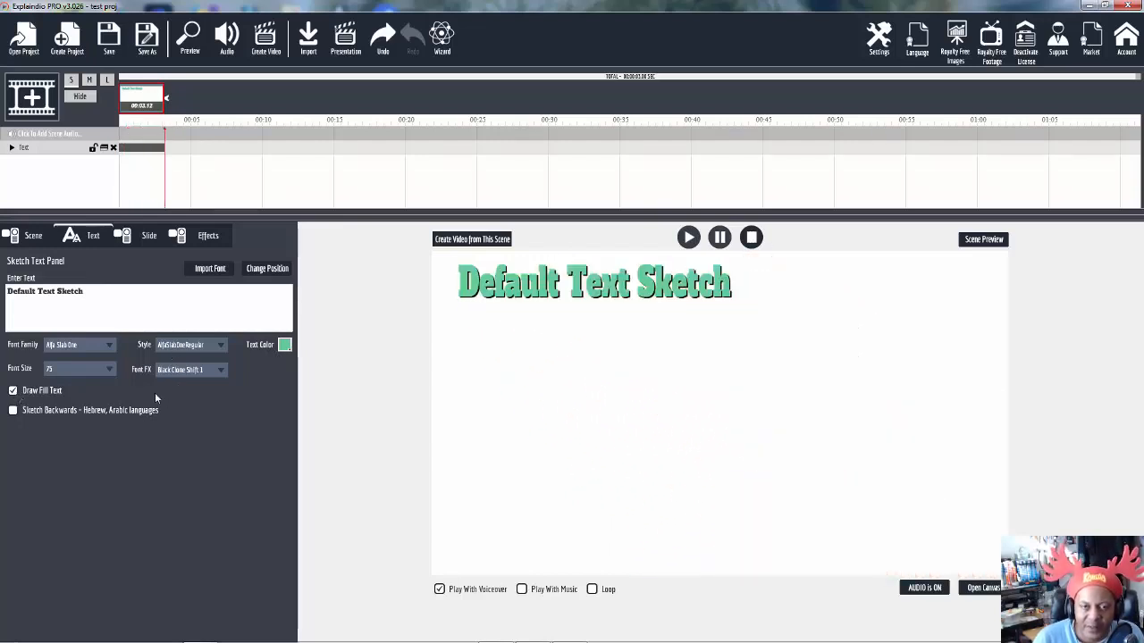
Add the Hide Skew Right Long animation preset as a new effect on the Text layer.
{"action": "left_click", "coordinate": [12, 147]}
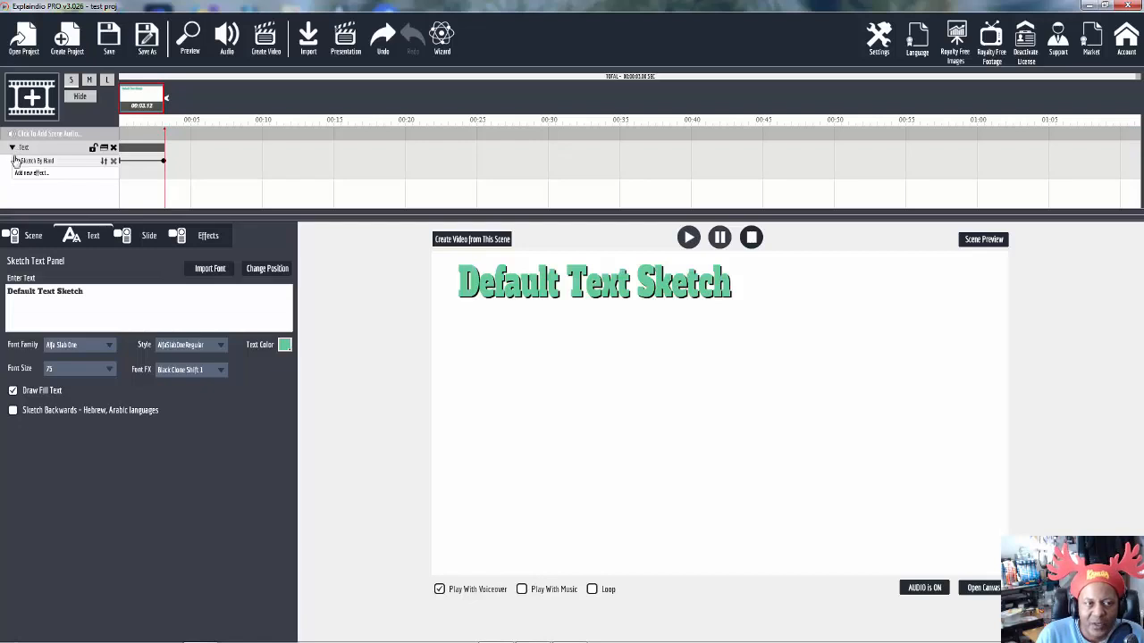
{"action": "left_click", "coordinate": [26, 175]}
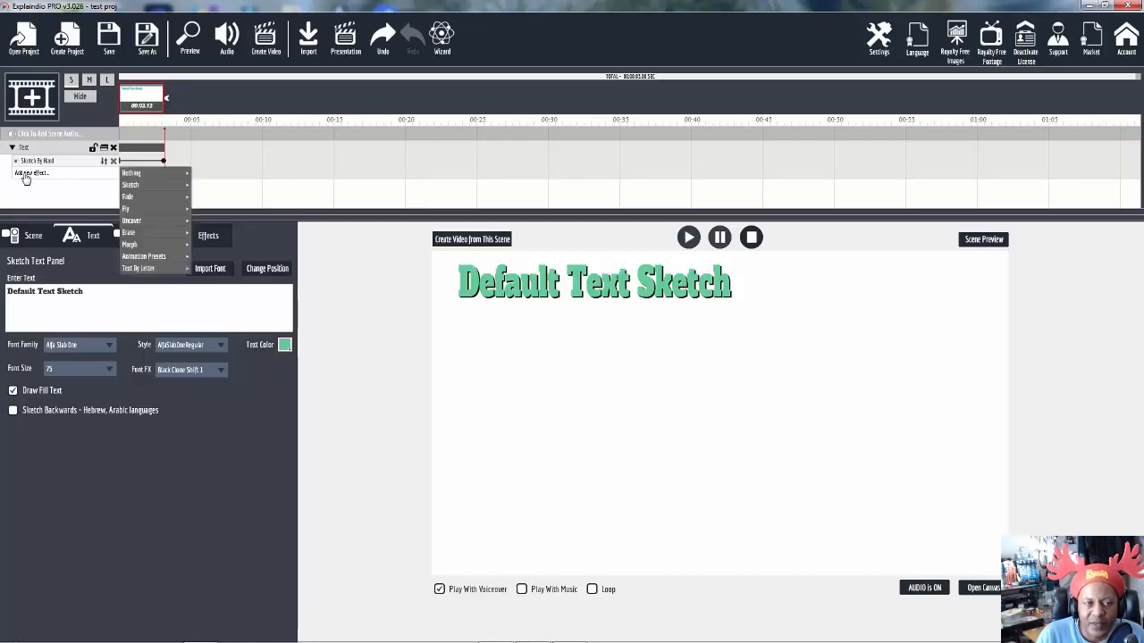
{"action": "mouse_move", "coordinate": [165, 259]}
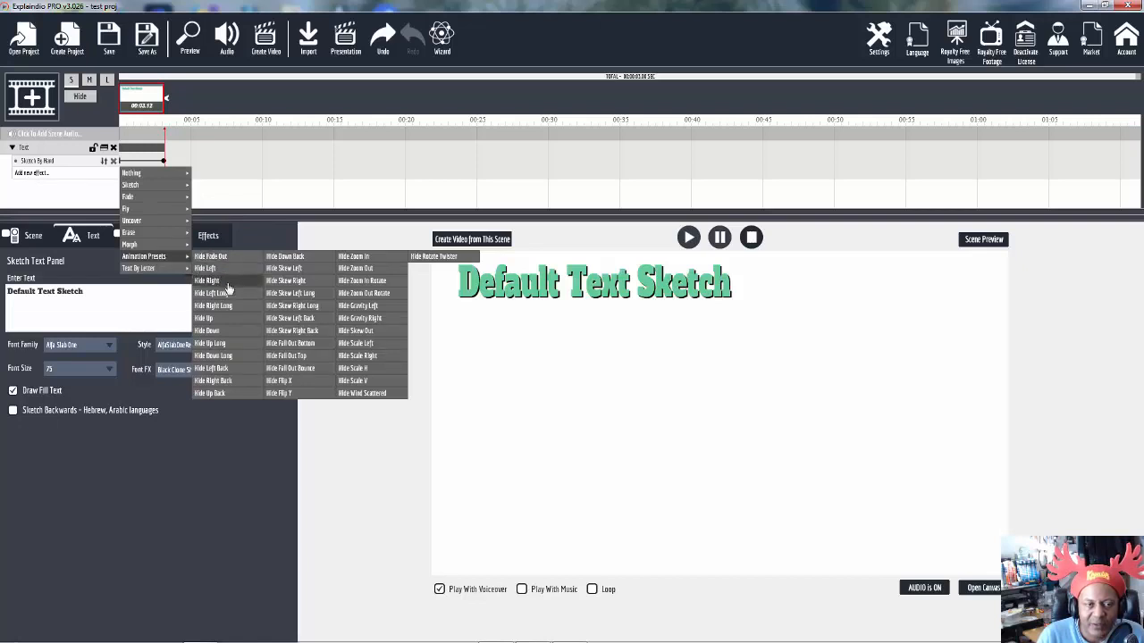
{"action": "left_click", "coordinate": [286, 305]}
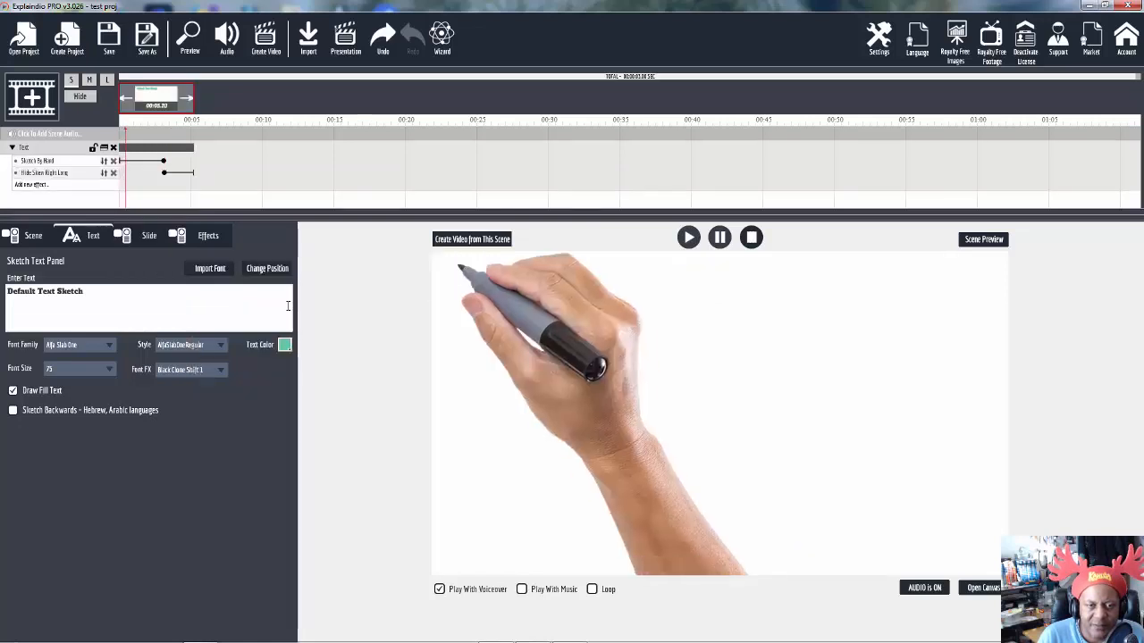
Delete the Sketch By Hand effect from the Text layer and add the Text By Letter effect Slide From Right.
{"action": "left_click", "coordinate": [114, 162]}
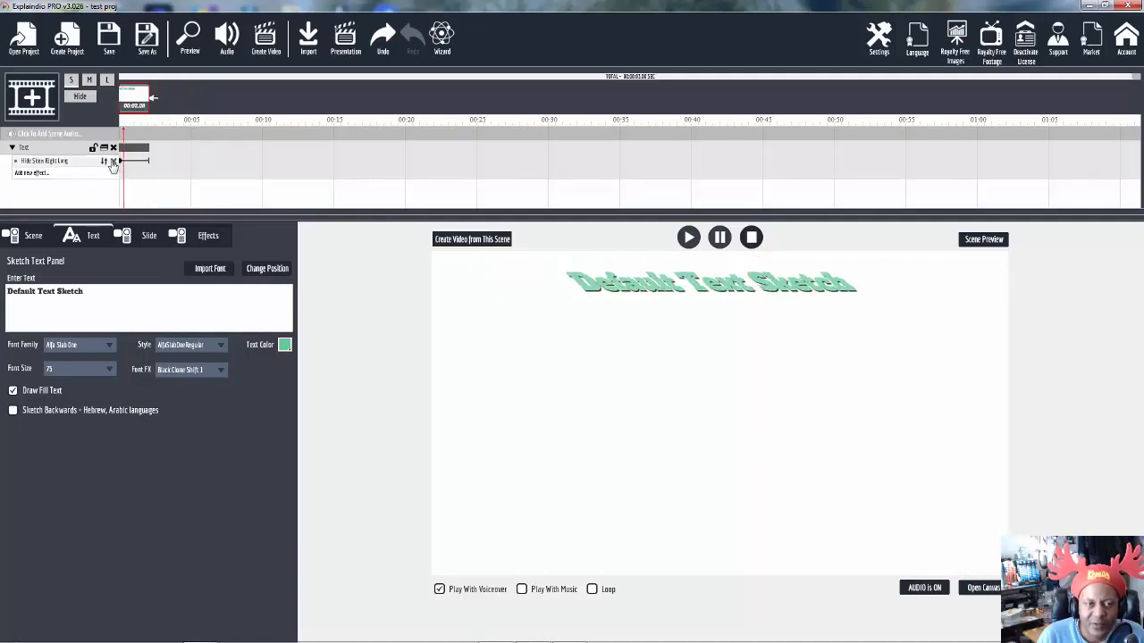
{"action": "left_click", "coordinate": [41, 176]}
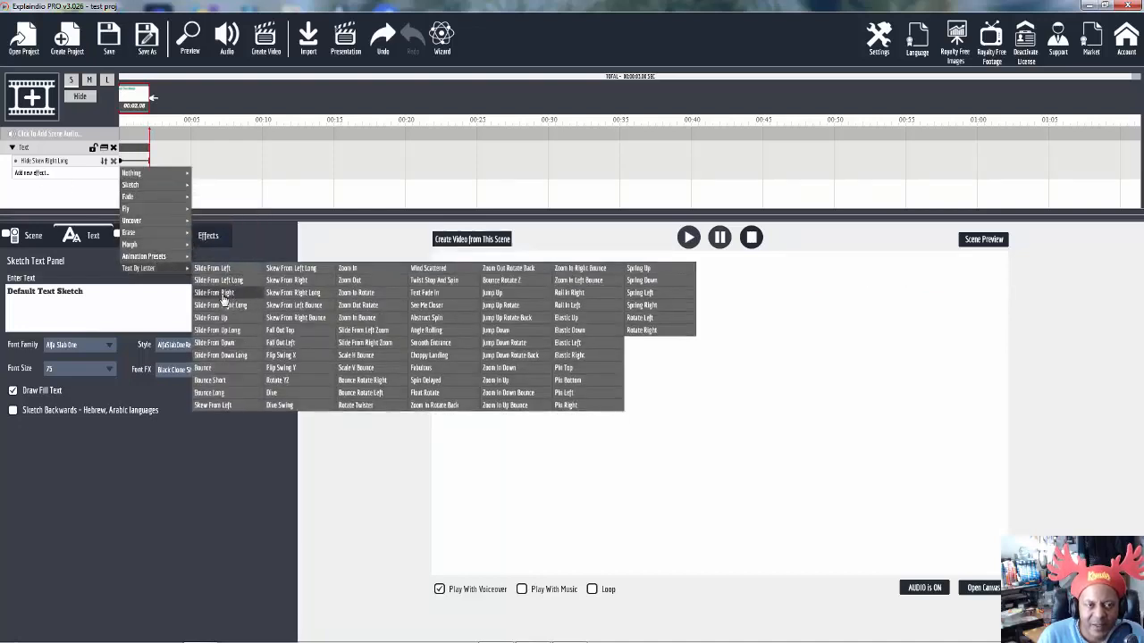
{"action": "left_click", "coordinate": [224, 293]}
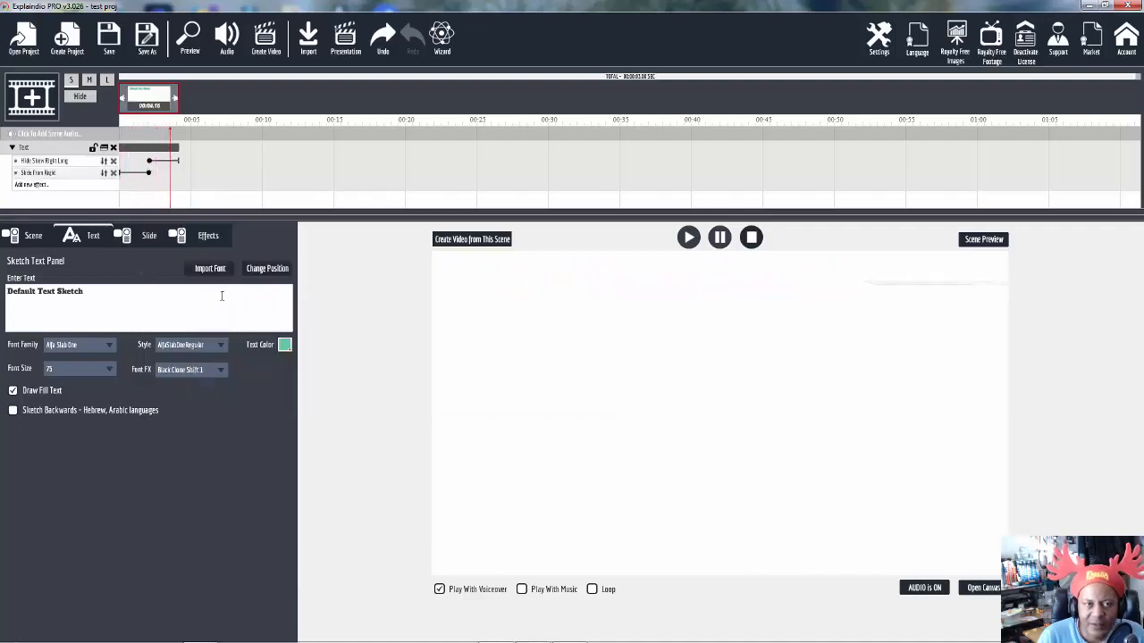
Move Slide From Right above Hide Skew Right Long in the Text layer's effect list, and restore the previous order.
{"action": "left_click", "coordinate": [38, 150]}
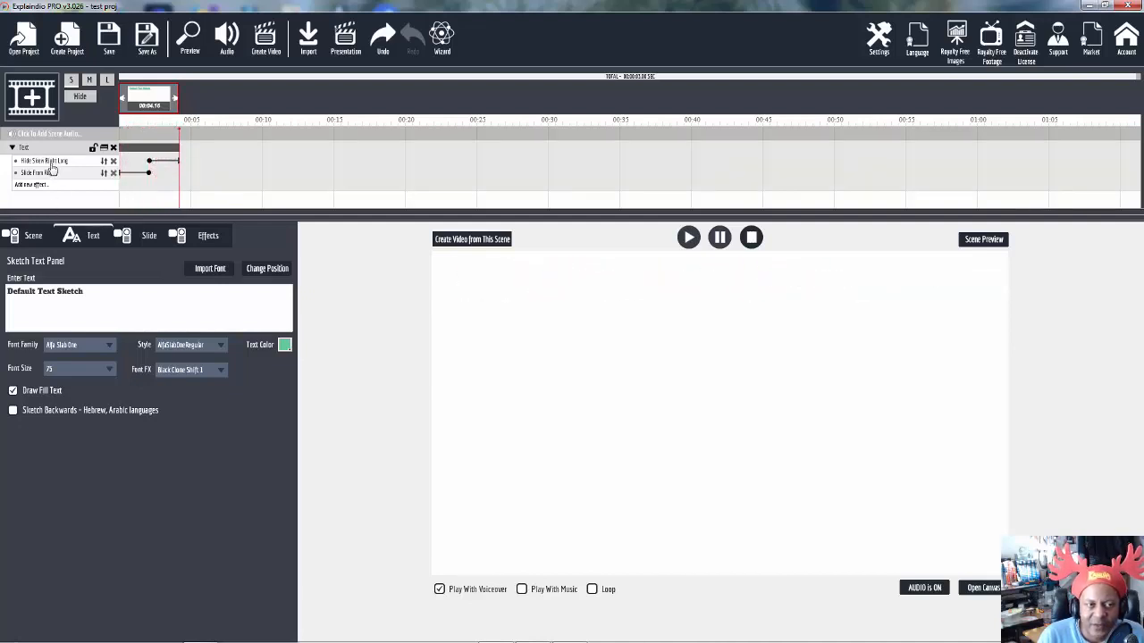
{"action": "left_click_drag", "start_coordinate": [50, 175], "coordinate": [48, 162]}
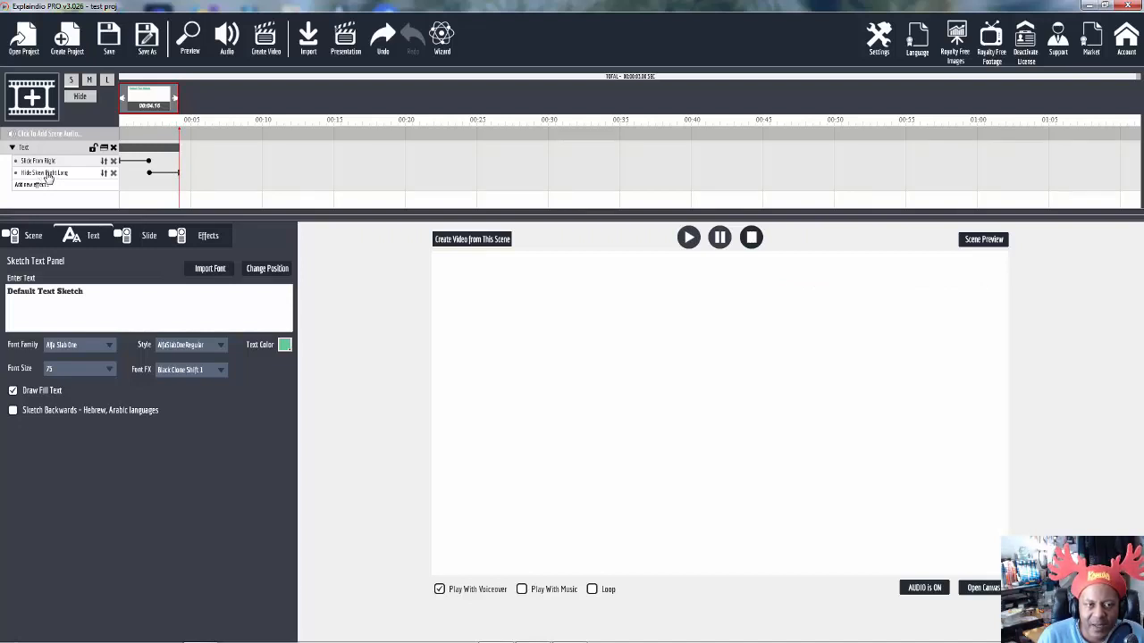
{"action": "left_click", "coordinate": [33, 149]}
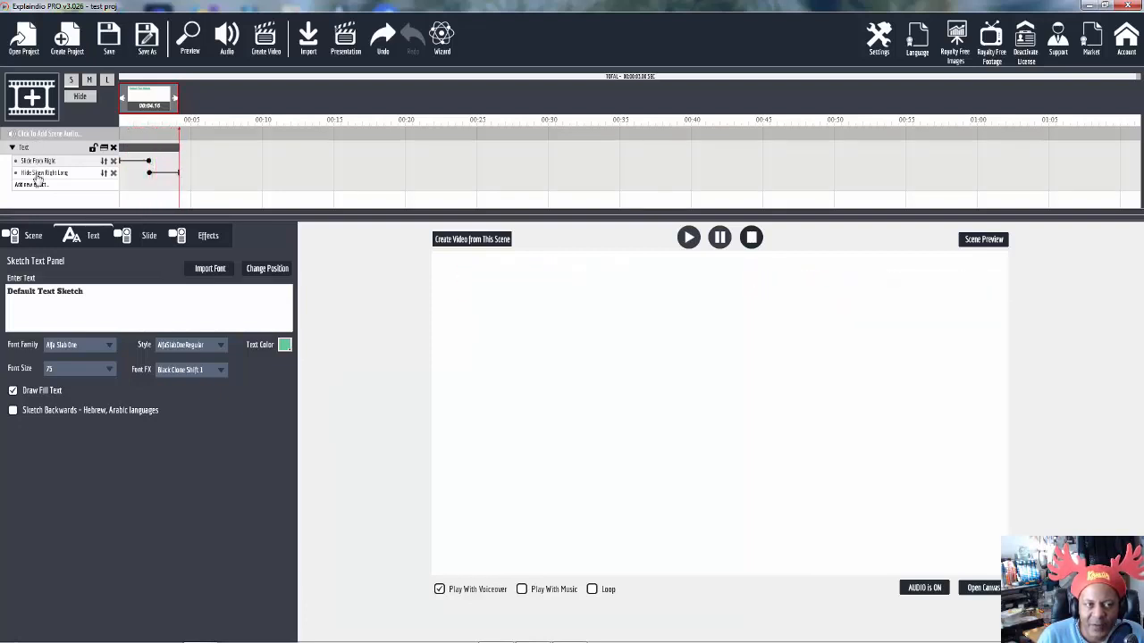
{"action": "left_click_drag", "start_coordinate": [37, 174], "coordinate": [39, 162]}
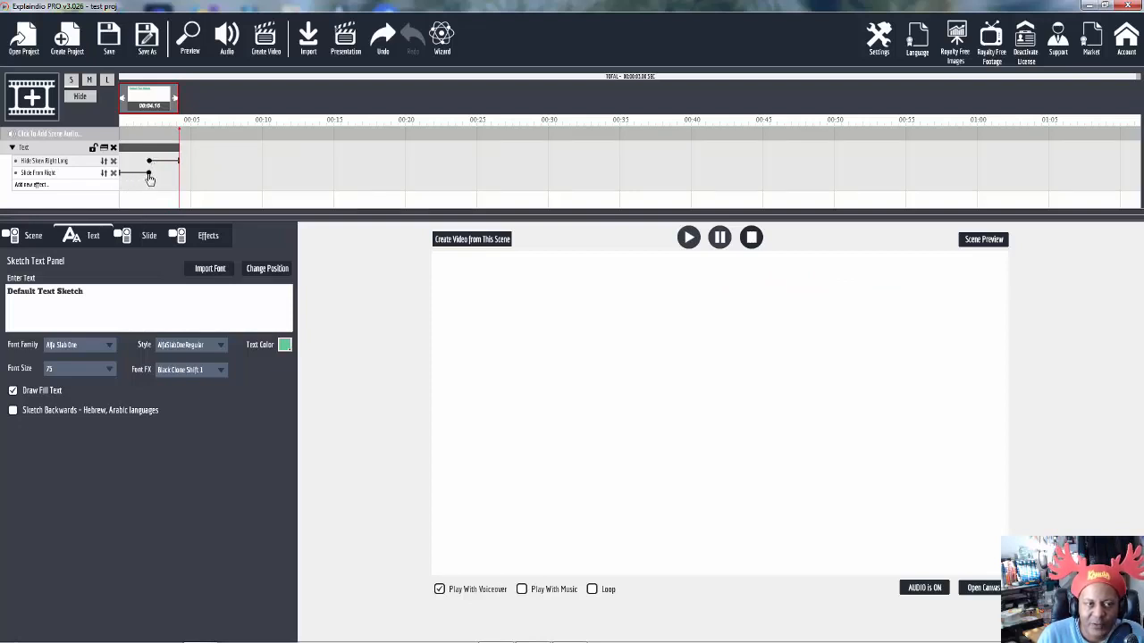
Lengthen the Slide From Right effect to about 2.7 s and shorten Hide Skew Right Long so it ends at about 3.8 s.
{"action": "left_click_drag", "start_coordinate": [149, 179], "coordinate": [155, 179]}
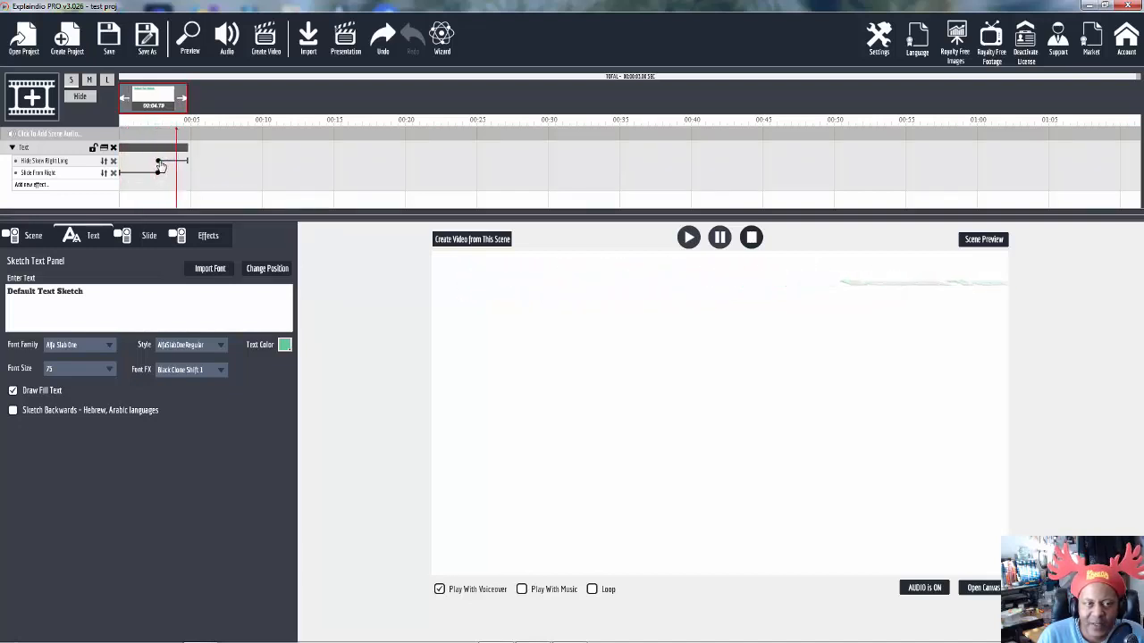
{"action": "left_click_drag", "start_coordinate": [160, 165], "coordinate": [175, 167]}
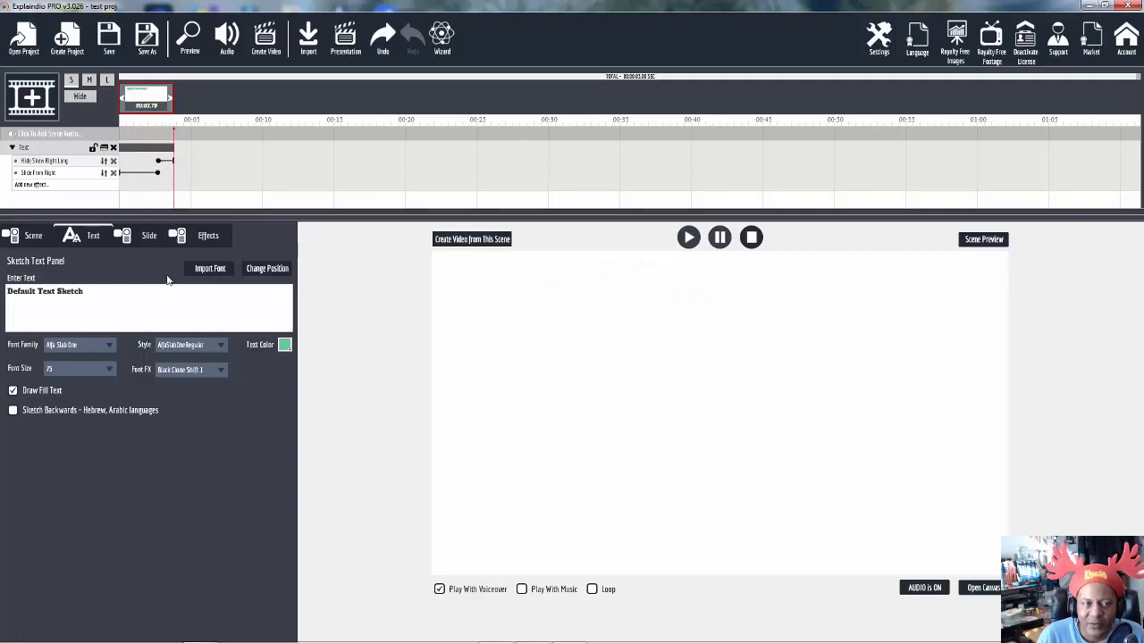
Set Pause After Action for the Hide Skew Right Long effect to 58 frames.
{"action": "left_click", "coordinate": [13, 149]}
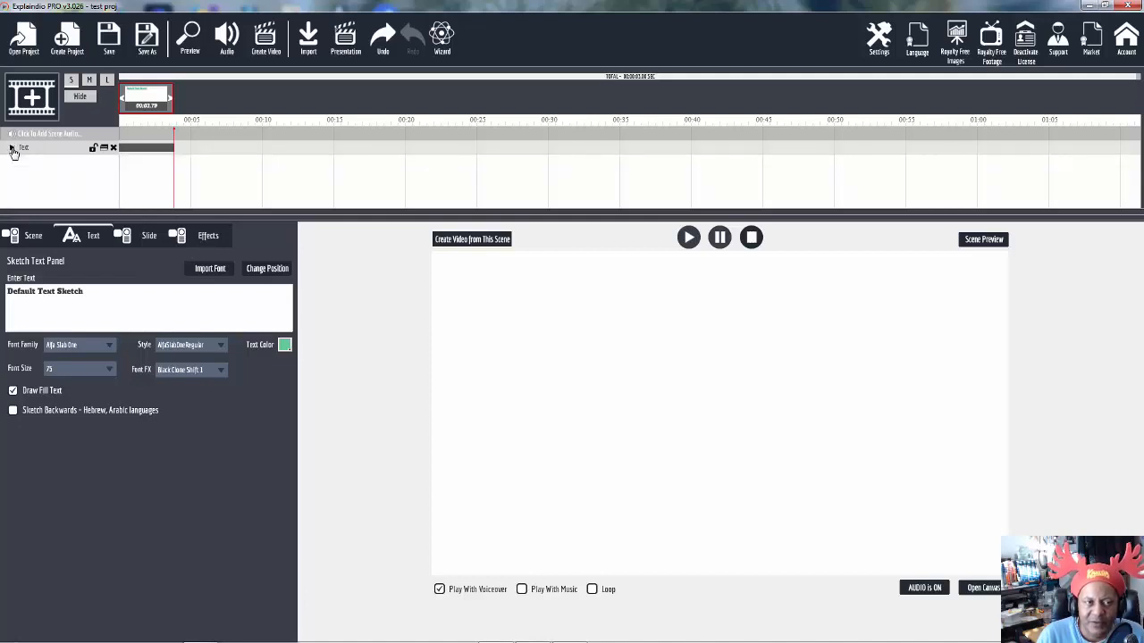
{"action": "left_click", "coordinate": [204, 239]}
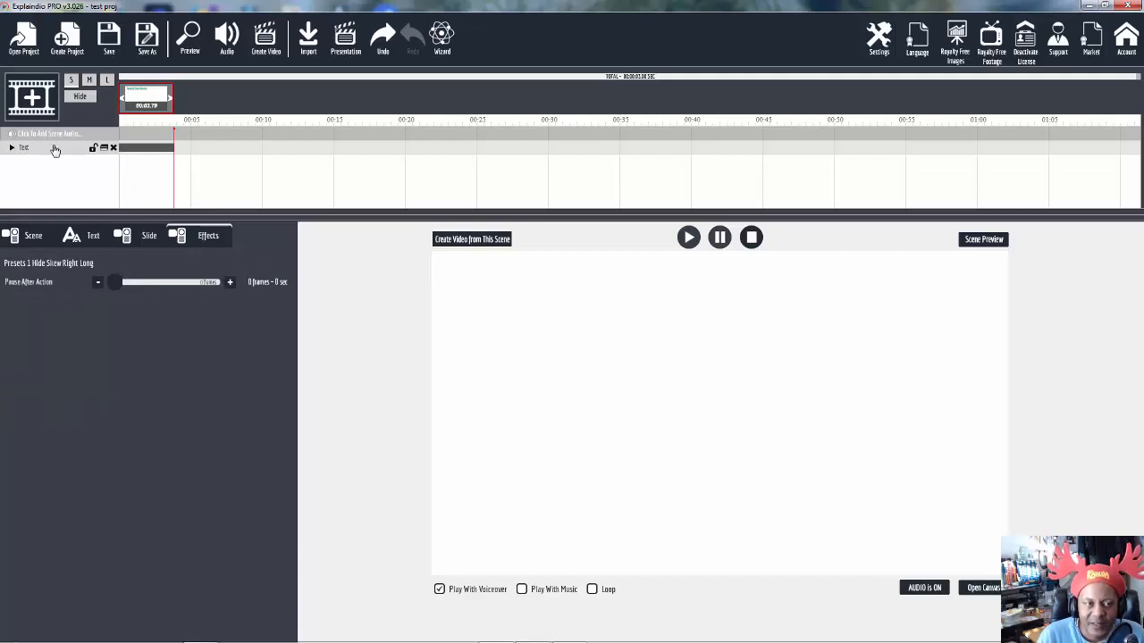
{"action": "left_click_drag", "start_coordinate": [117, 284], "coordinate": [128, 286]}
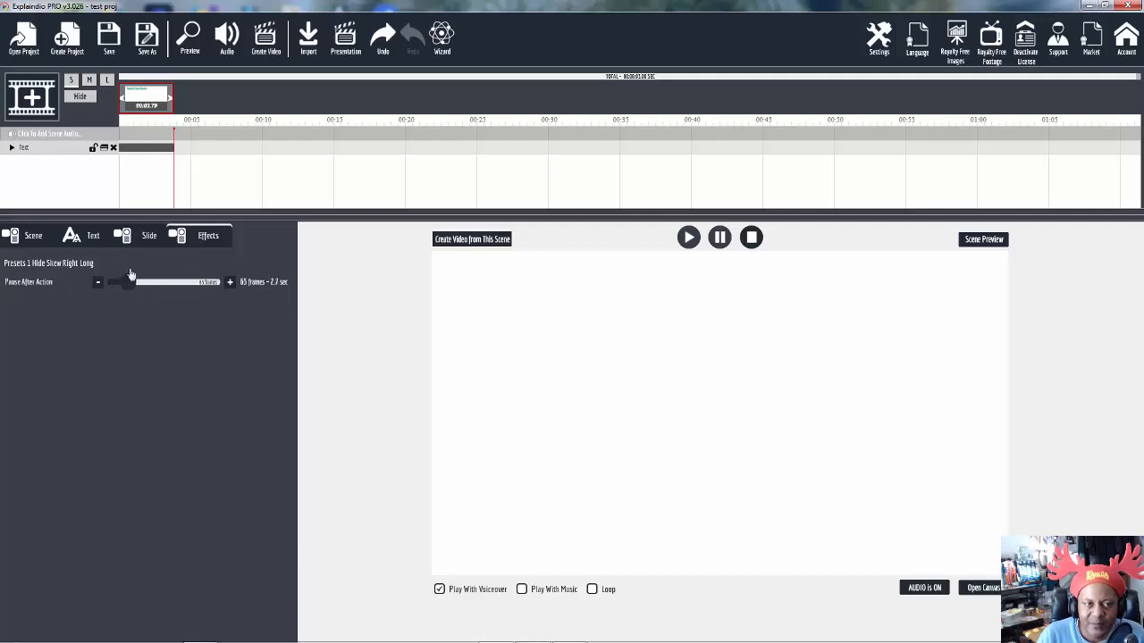
{"action": "left_click", "coordinate": [12, 149]}
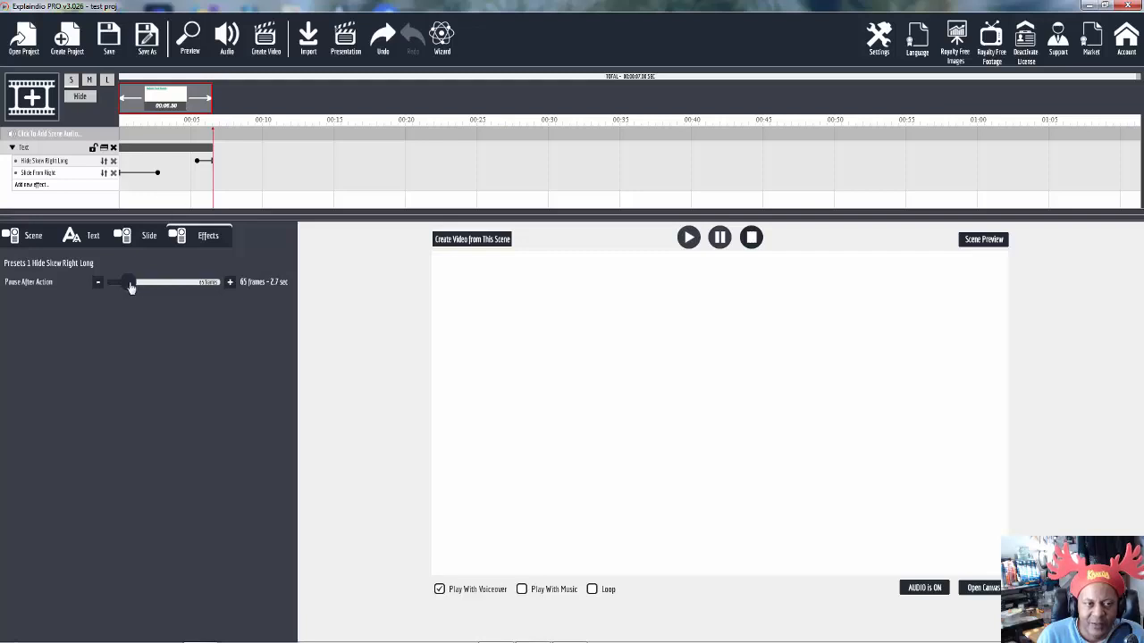
{"action": "left_click", "coordinate": [99, 284]}
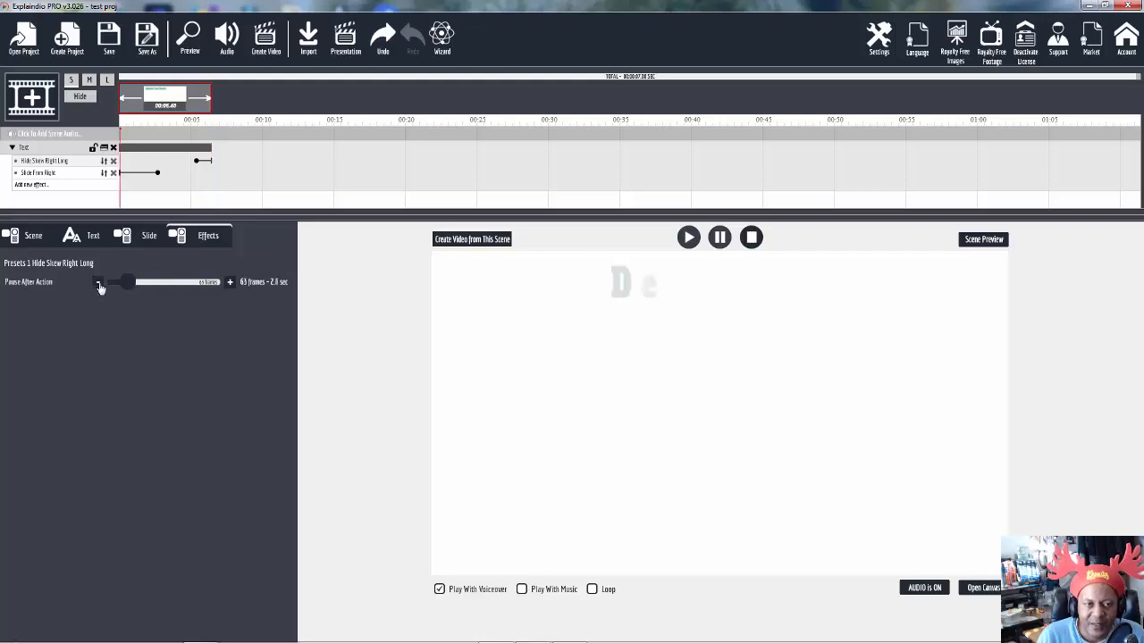
{"action": "left_click", "coordinate": [99, 284]}
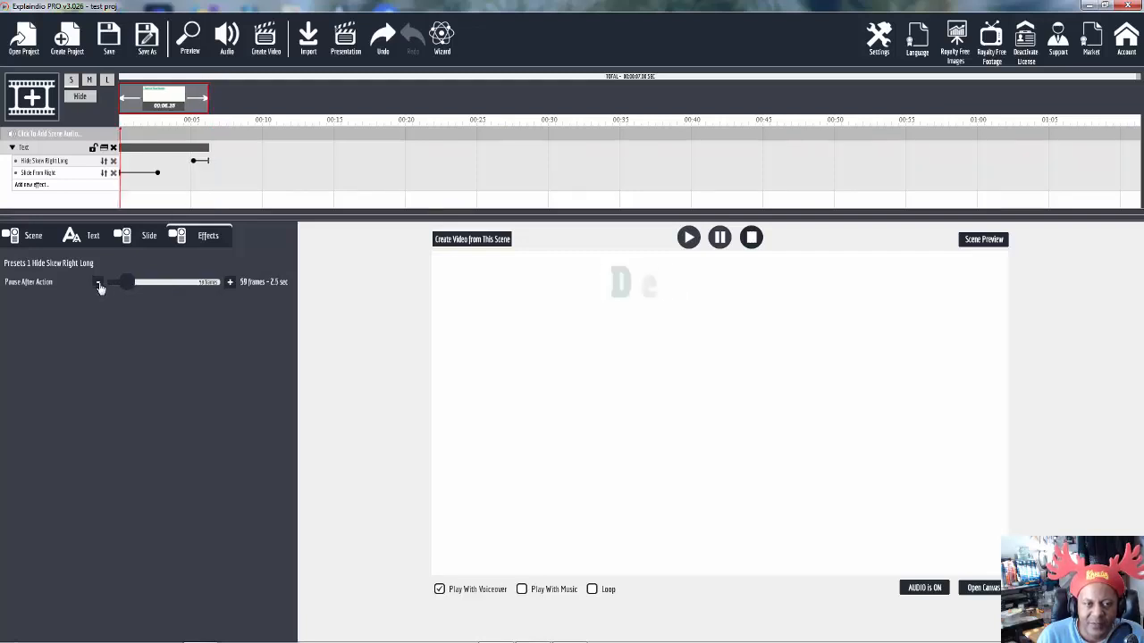
{"action": "left_click", "coordinate": [100, 284]}
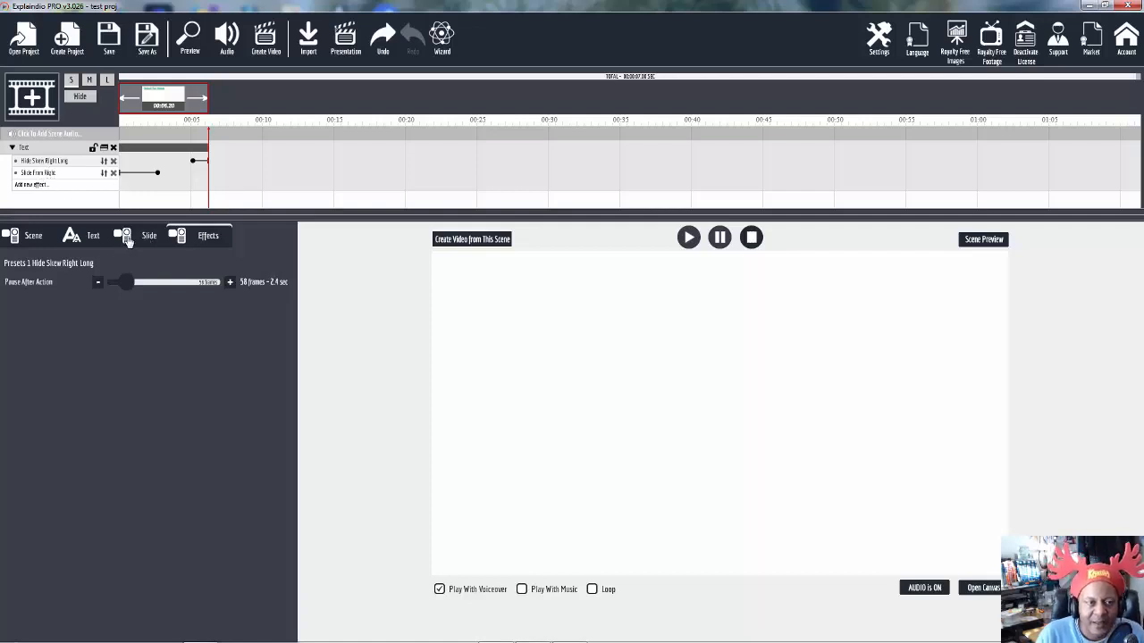
Review the Text layer's text settings and open its slide settings.
{"action": "left_click", "coordinate": [96, 238]}
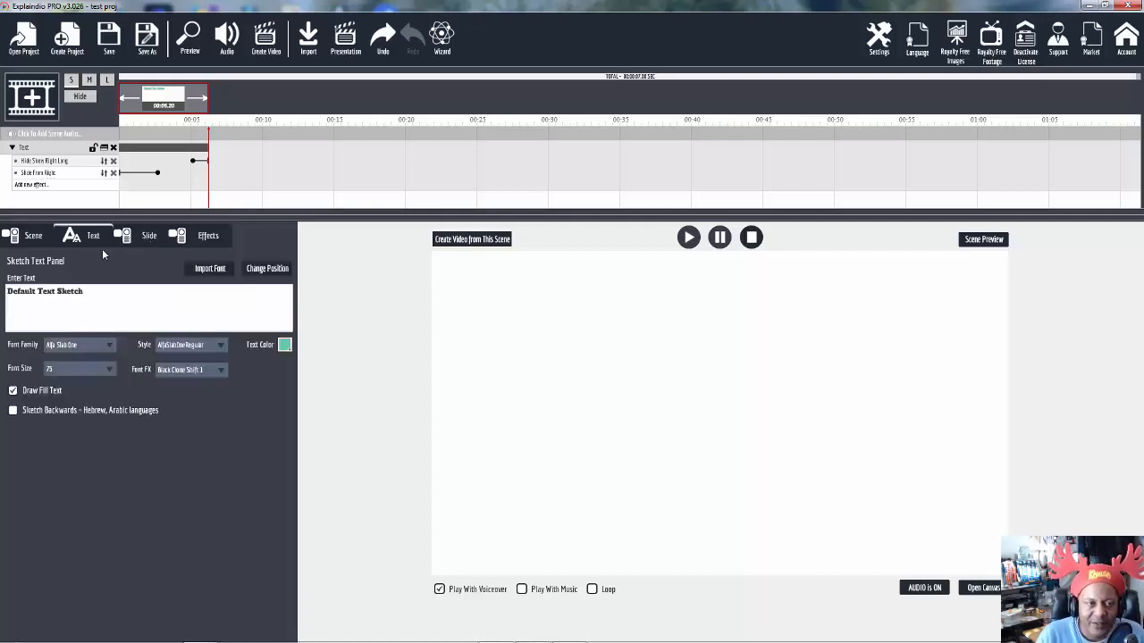
{"action": "left_click", "coordinate": [149, 238]}
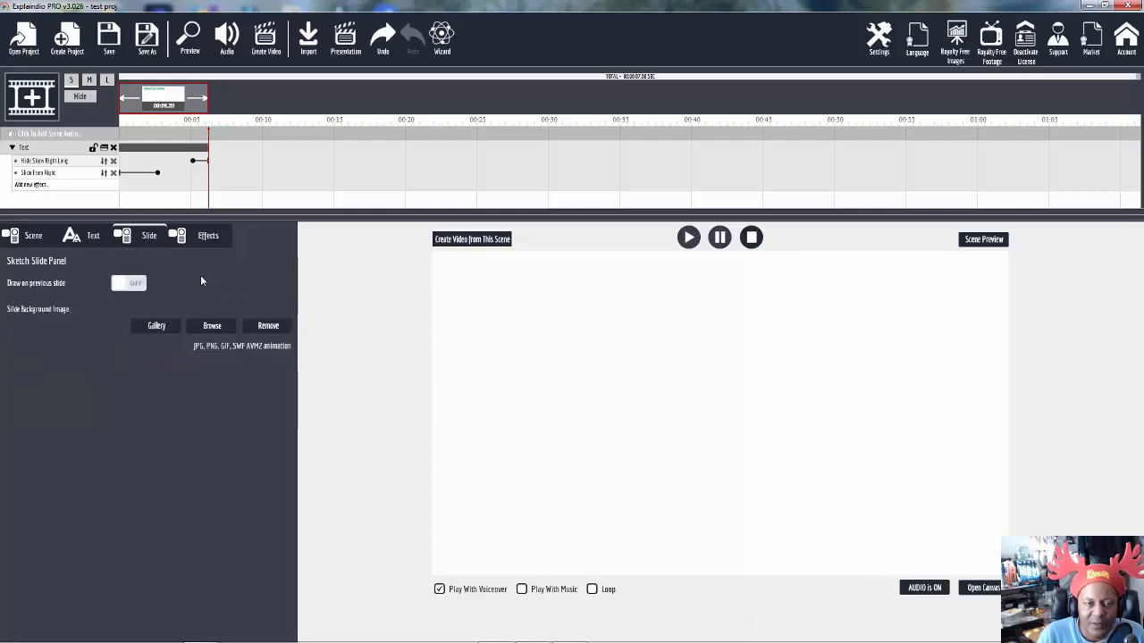
Collapse the Text layer's effects on the timeline and move the Default Text Sketch text to the canvas centre.
{"action": "left_click", "coordinate": [34, 240]}
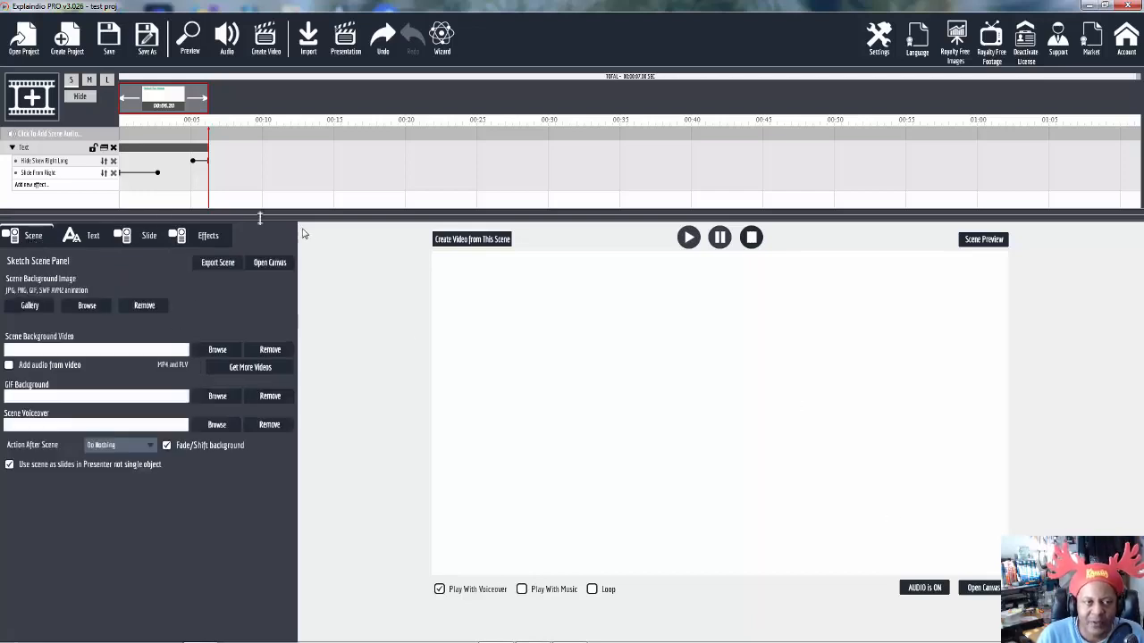
{"action": "left_click", "coordinate": [11, 148]}
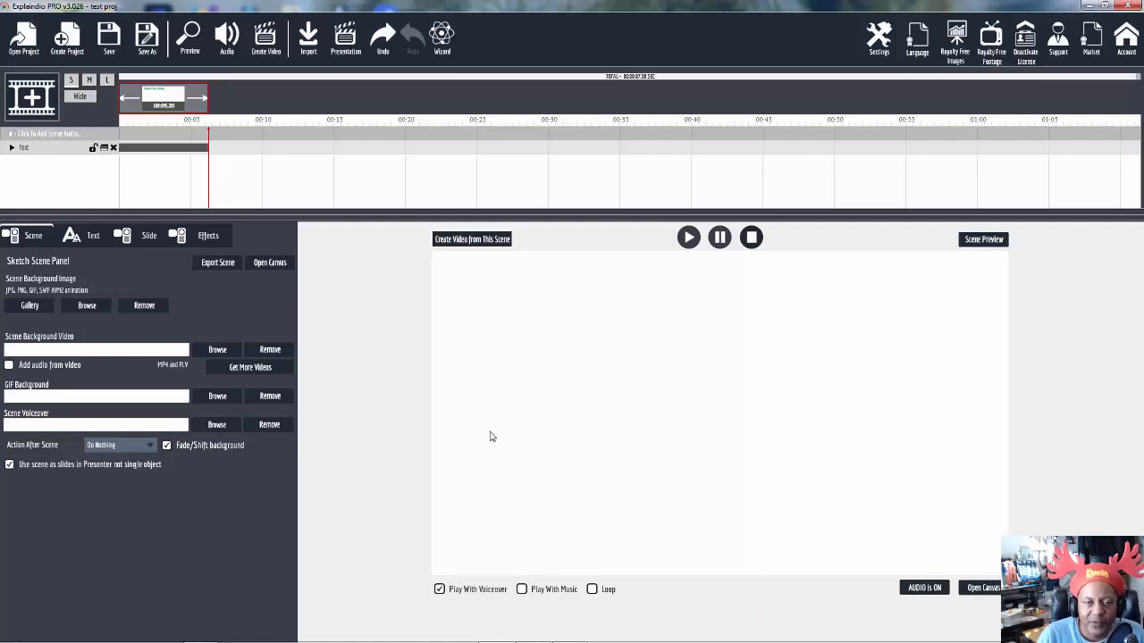
{"action": "left_click", "coordinate": [983, 588]}
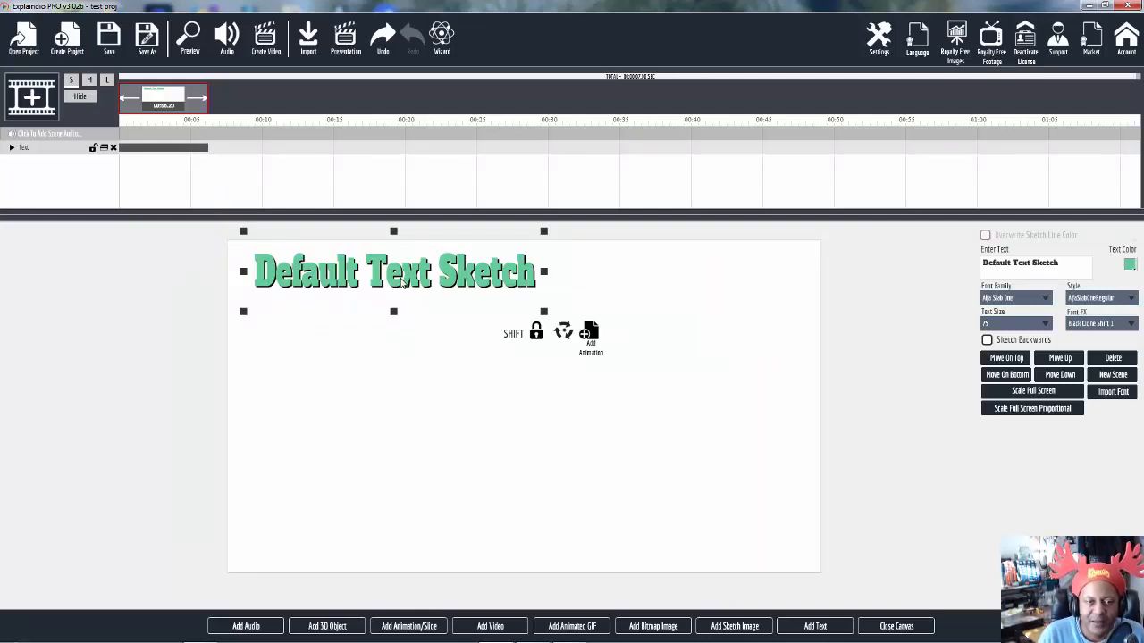
{"action": "mouse_move", "coordinate": [404, 283]}
{"action": "left_mouse_down"}
{"action": "mouse_move", "coordinate": [545, 300]}
{"action": "mouse_move", "coordinate": [527, 381]}
{"action": "left_mouse_up"}
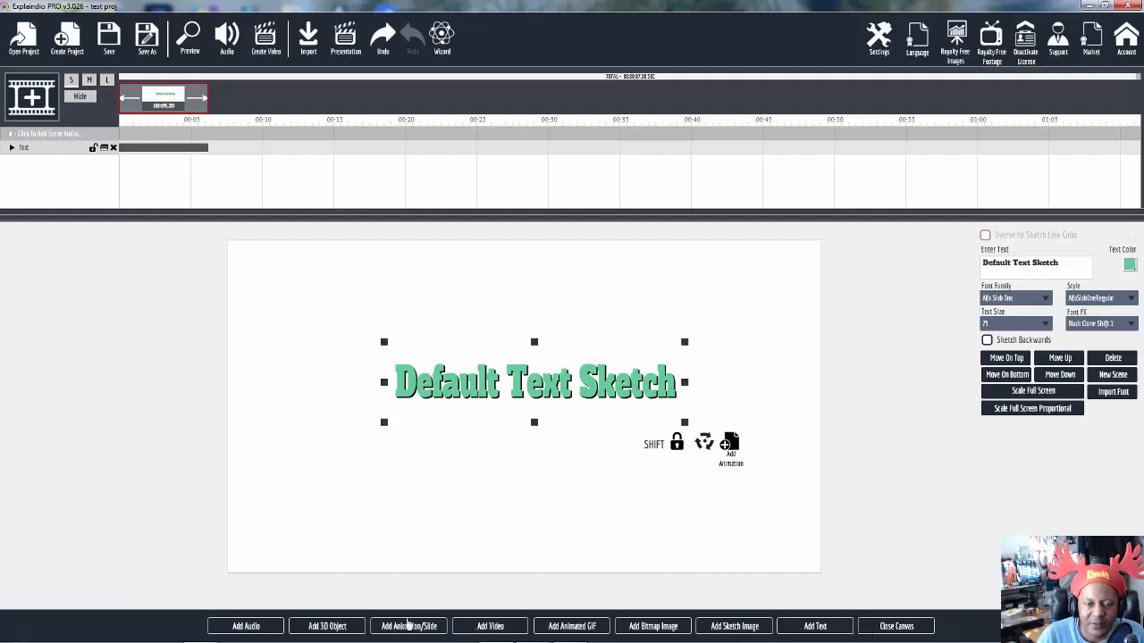
{"action": "left_click", "coordinate": [897, 628]}
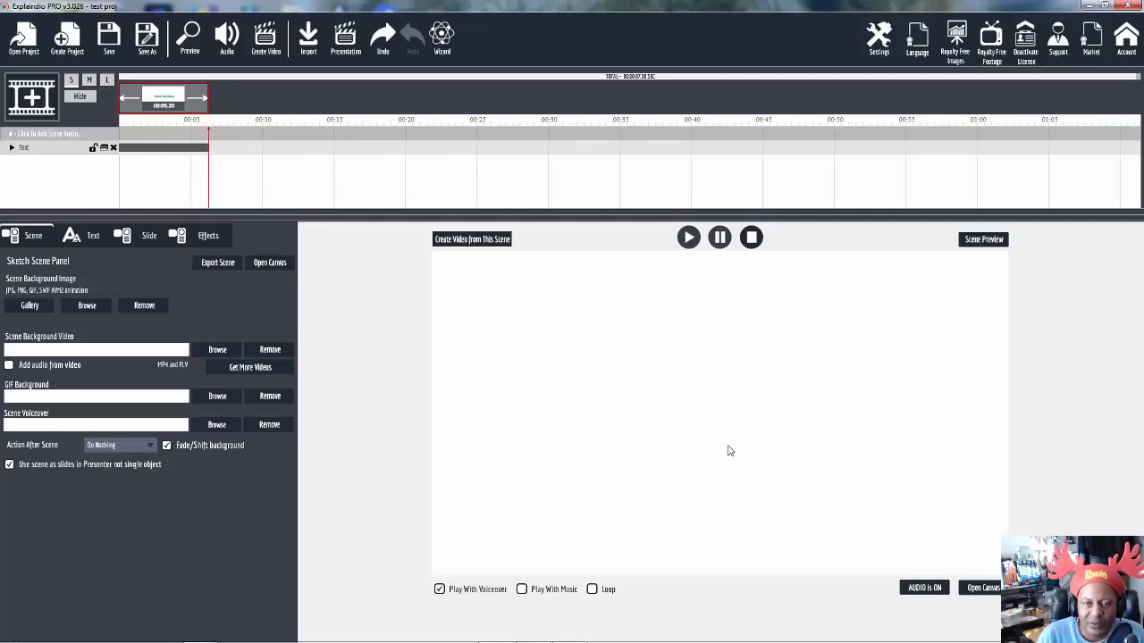
Reopen the canvas and delete the Text layer from the scene.
{"action": "left_click", "coordinate": [57, 149]}
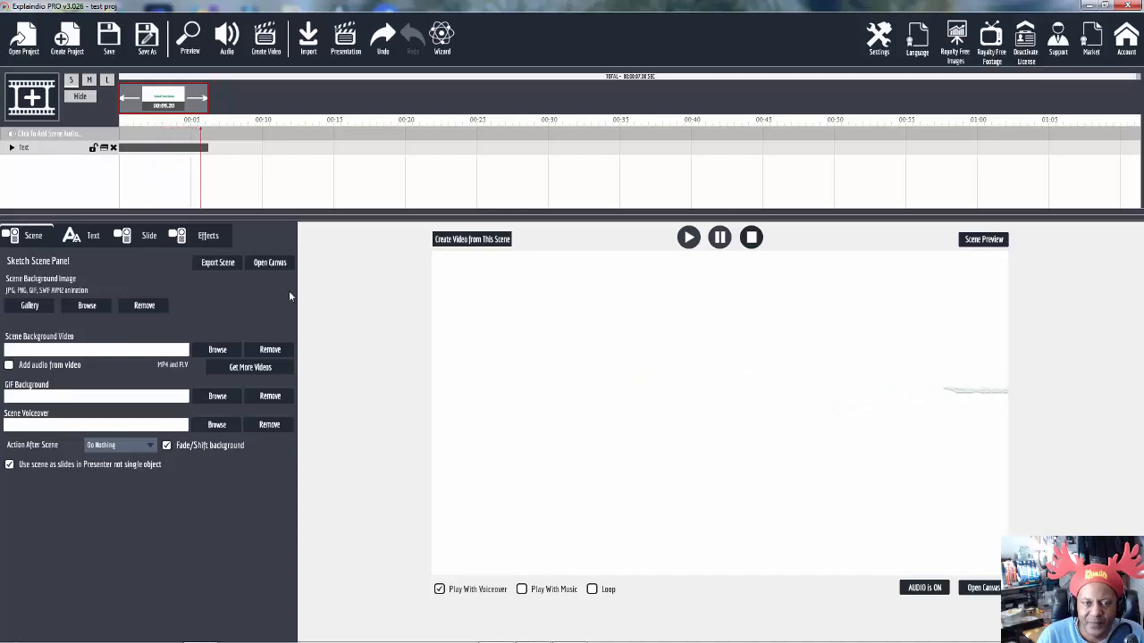
{"action": "left_click", "coordinate": [993, 591]}
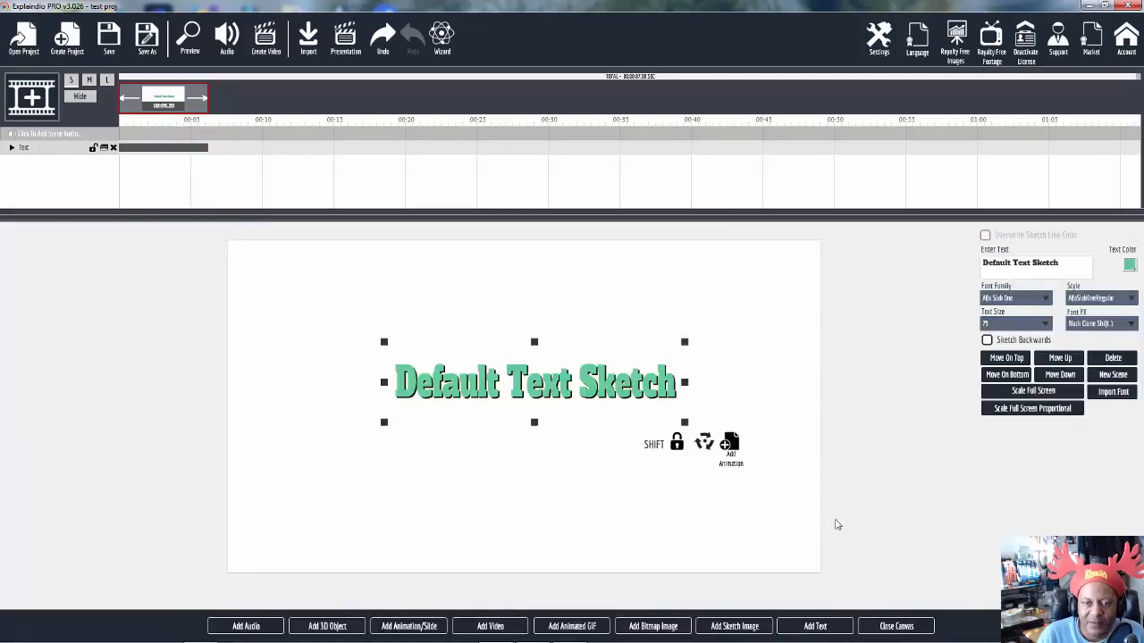
{"action": "left_click", "coordinate": [113, 148]}
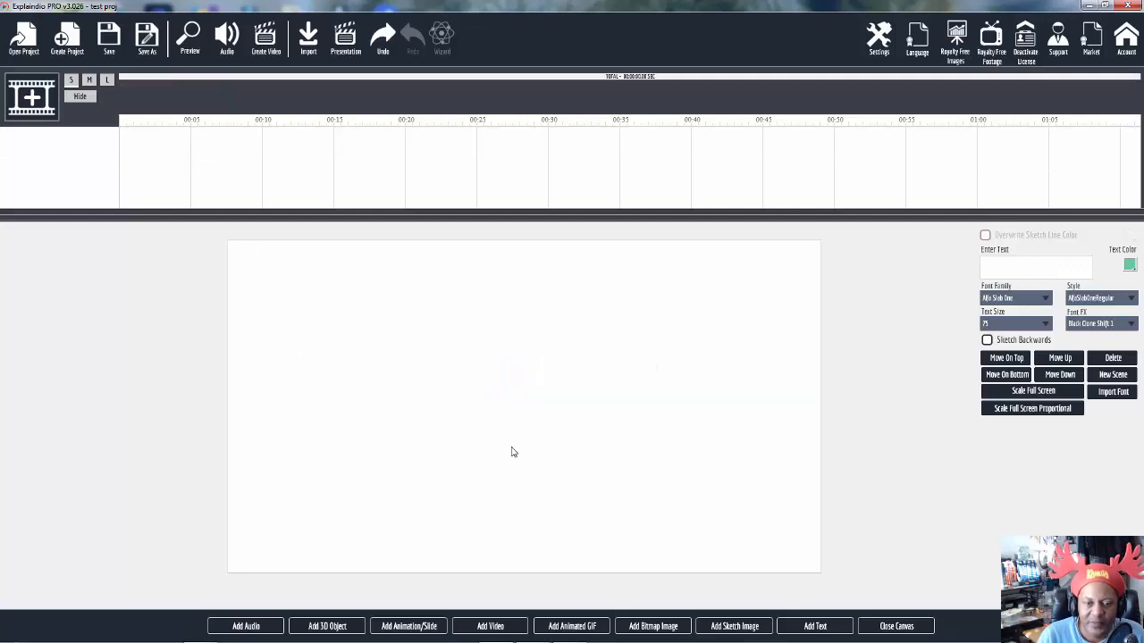
Preview slides 02.vfs and 03.vfs from the Kinetic Typography 1 slide pack, and close the slide picker without adding one.
{"action": "left_click", "coordinate": [408, 628]}
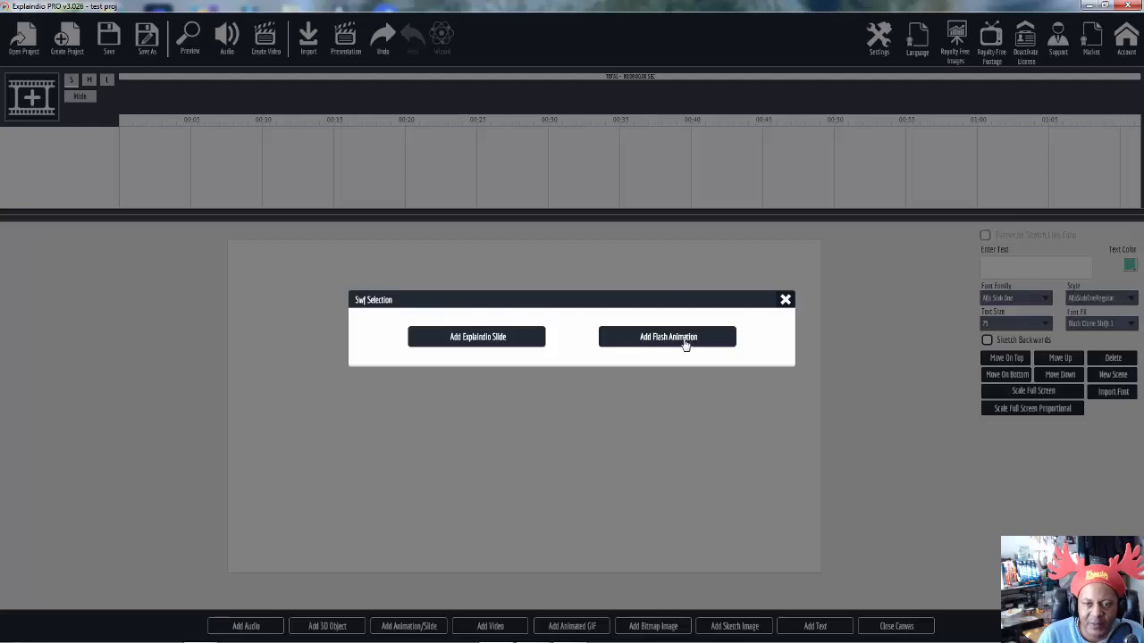
{"action": "left_click", "coordinate": [479, 346]}
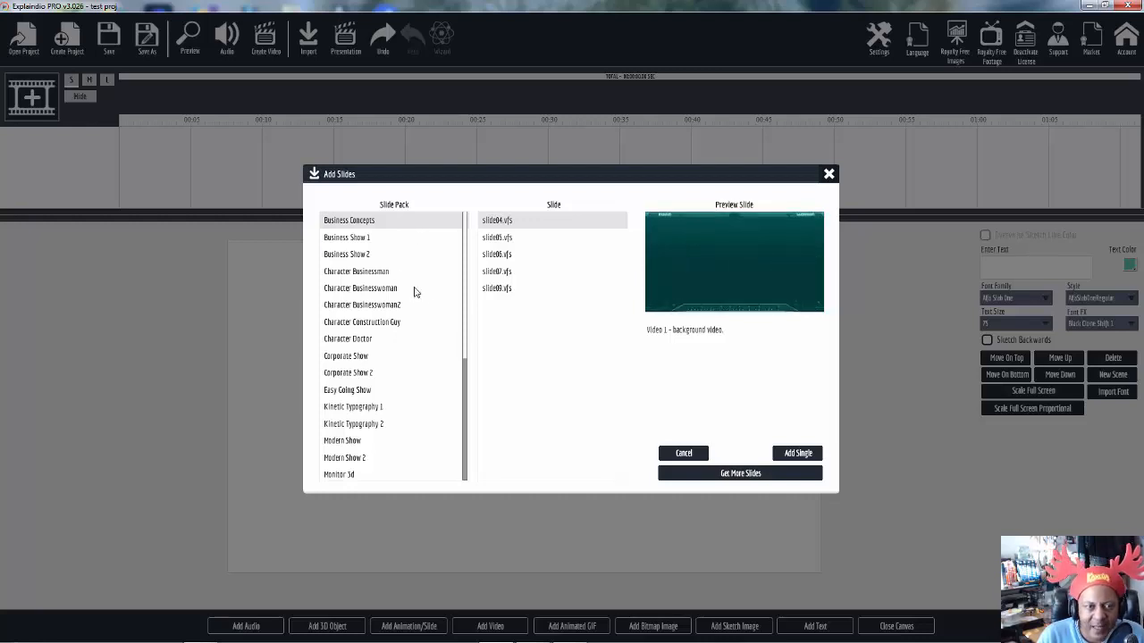
{"action": "left_click", "coordinate": [369, 410]}
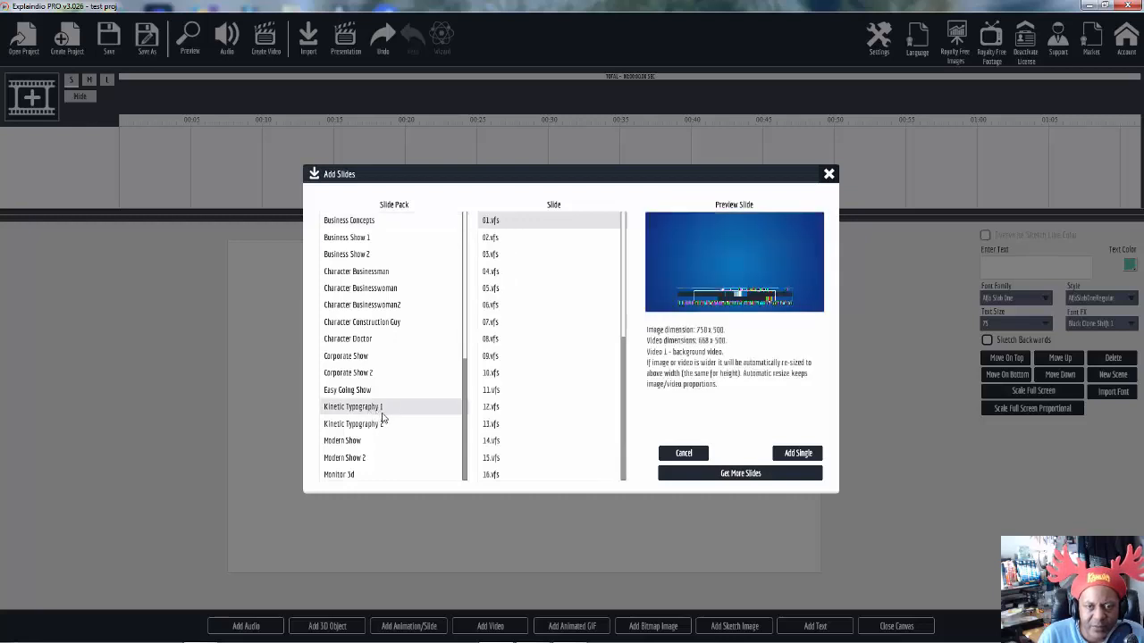
{"action": "left_click", "coordinate": [498, 238]}
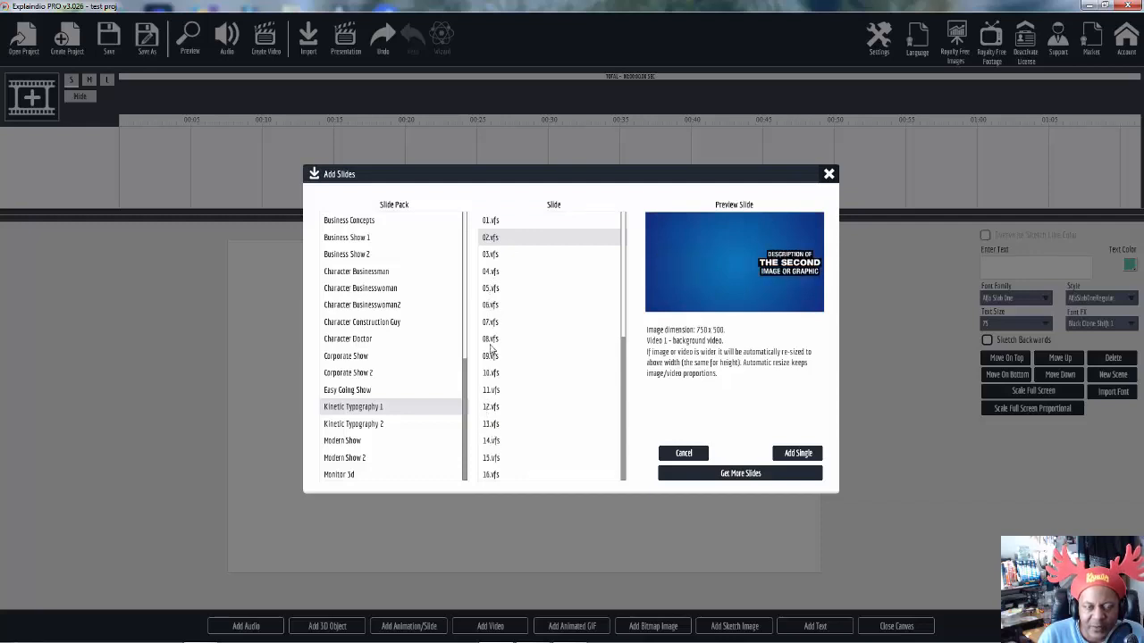
{"action": "left_click", "coordinate": [488, 238]}
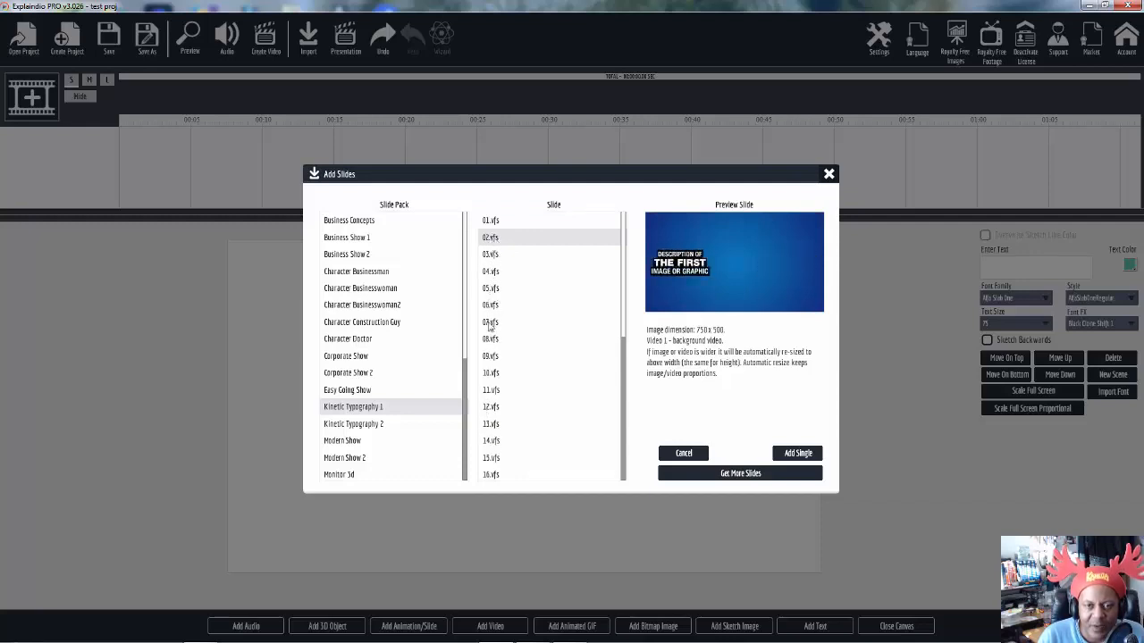
{"action": "left_click", "coordinate": [490, 257]}
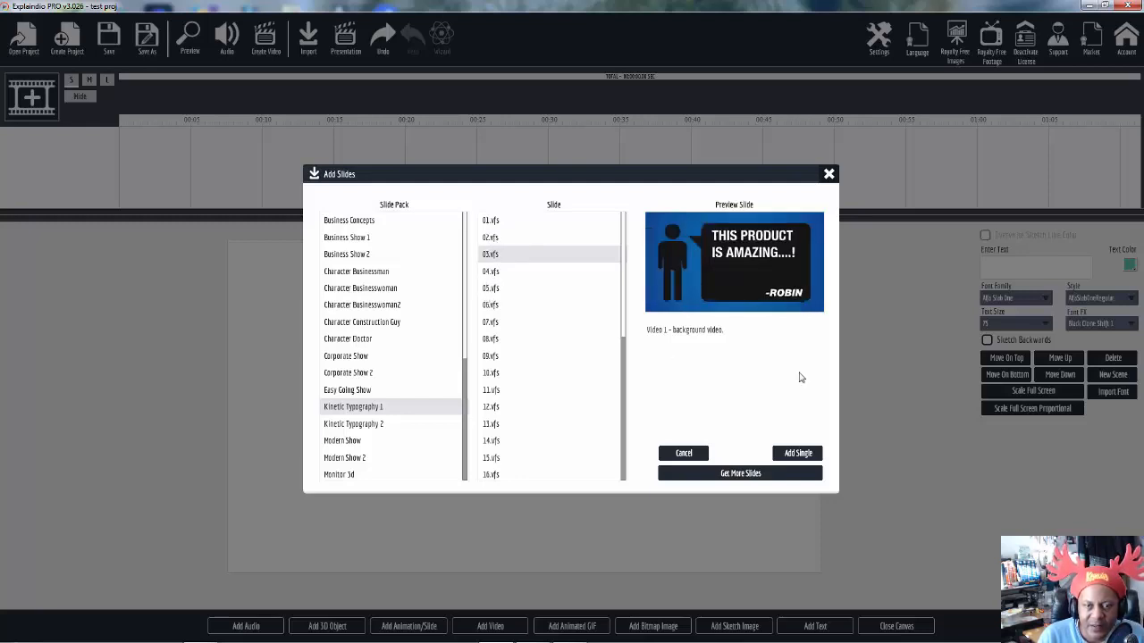
{"action": "left_click", "coordinate": [685, 454]}
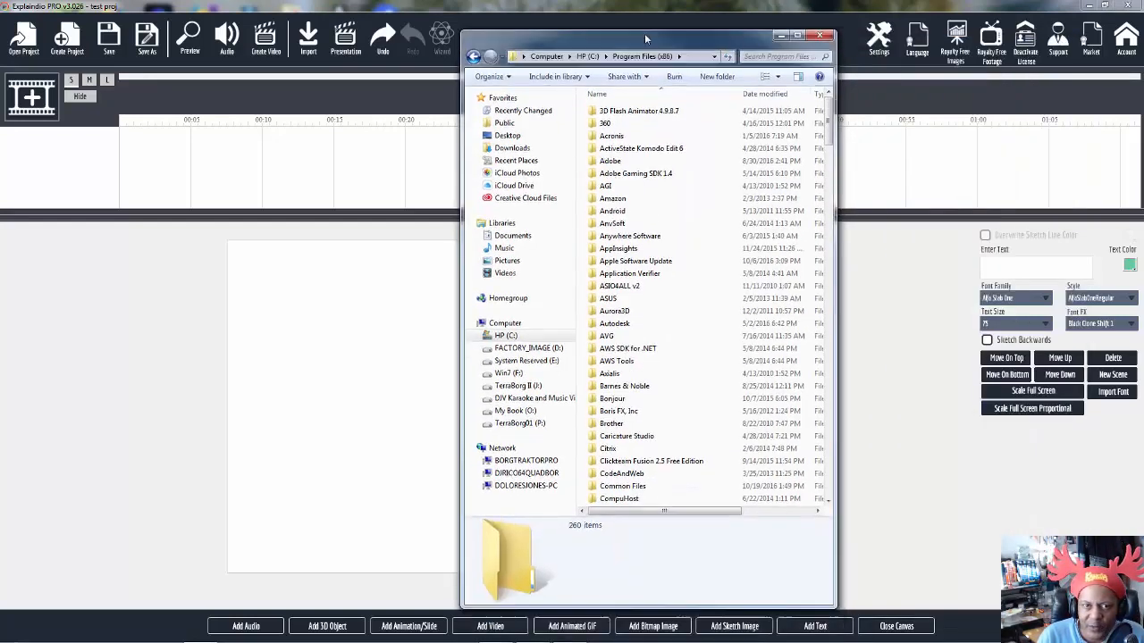
In Windows Explorer, open the Paper folder inside Explaindio's canvas_textures folder and look through its background images.
{"action": "left_click_drag", "start_coordinate": [644, 29], "coordinate": [643, 121]}
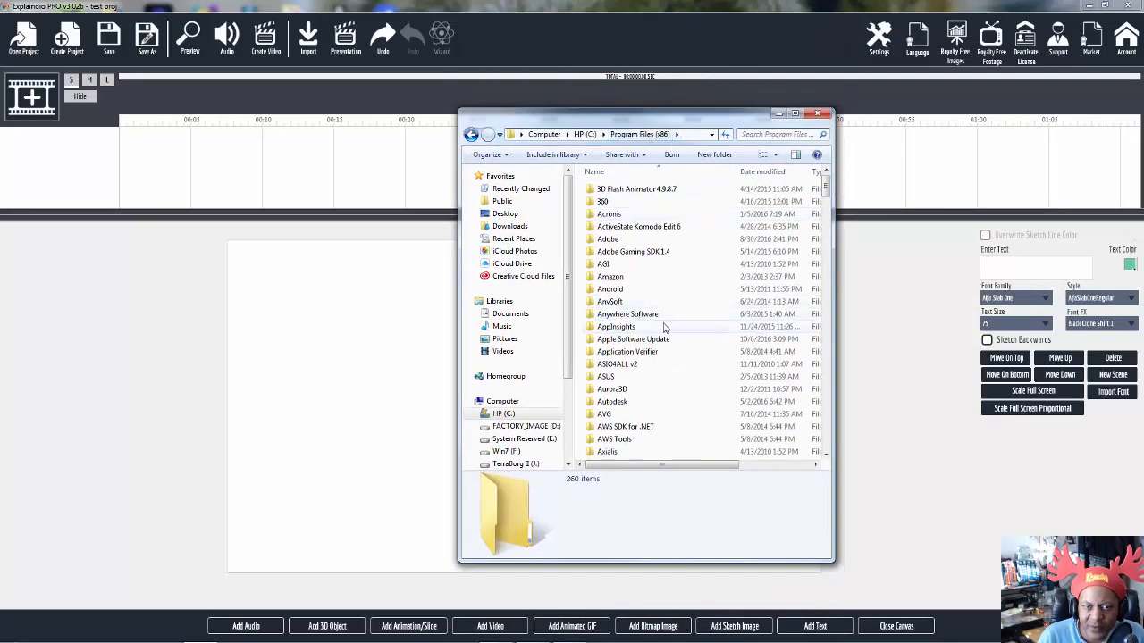
{"action": "scroll", "coordinate": [660, 325], "scroll_direction": "down", "scroll_amount": 10}
{"action": "scroll", "coordinate": [664, 329], "scroll_direction": "down", "scroll_amount": 5}
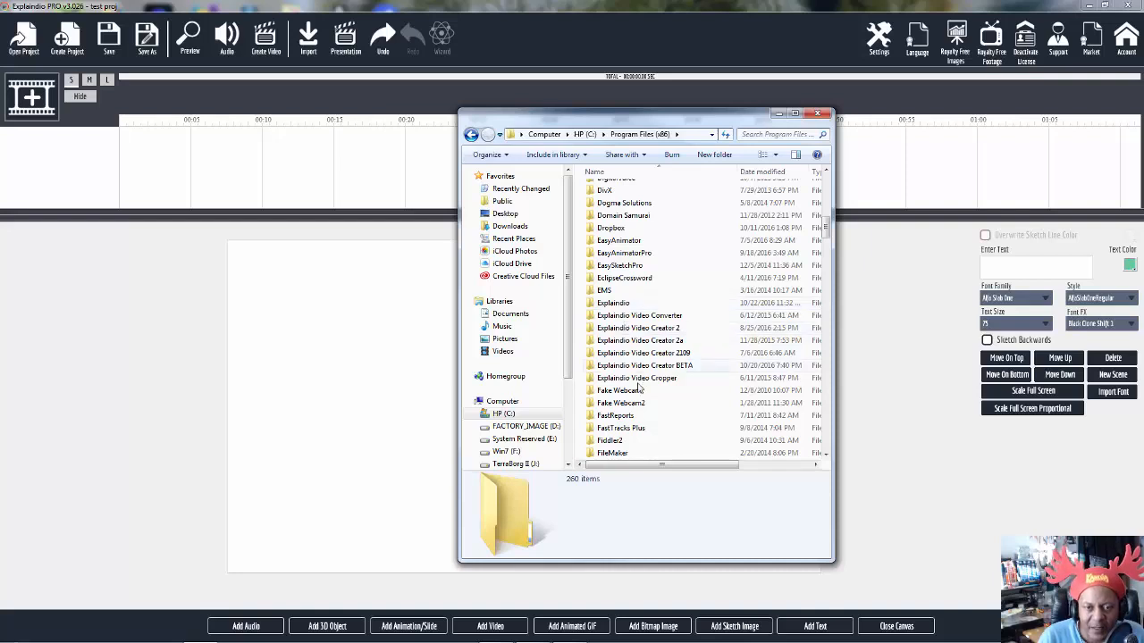
{"action": "double_click", "coordinate": [614, 304]}
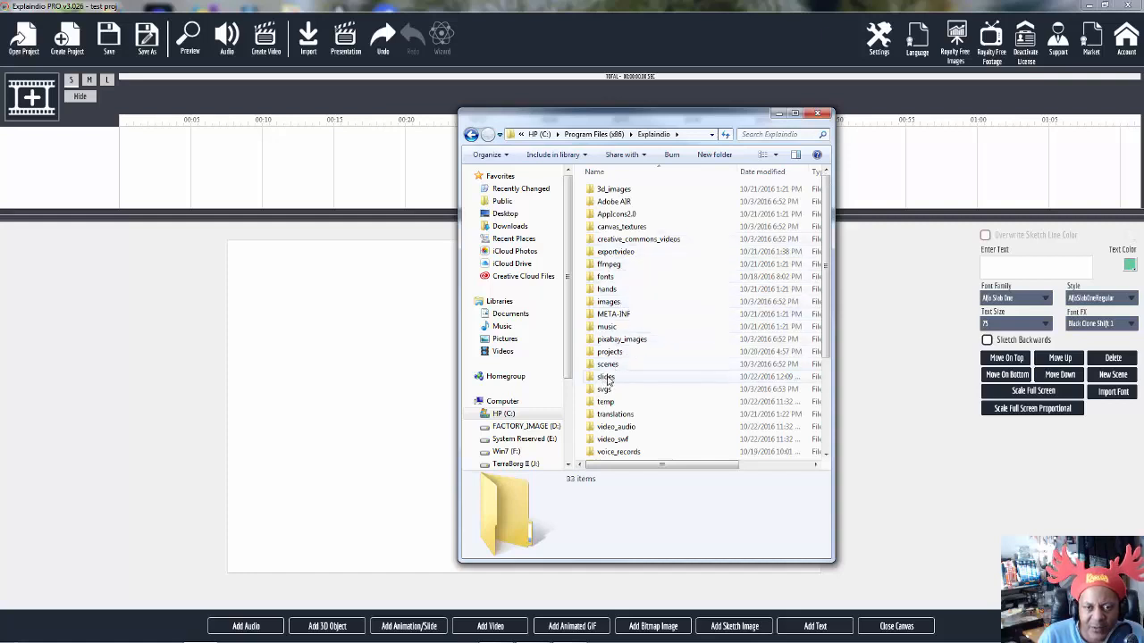
{"action": "double_click", "coordinate": [620, 231]}
{"action": "double_click", "coordinate": [608, 192]}
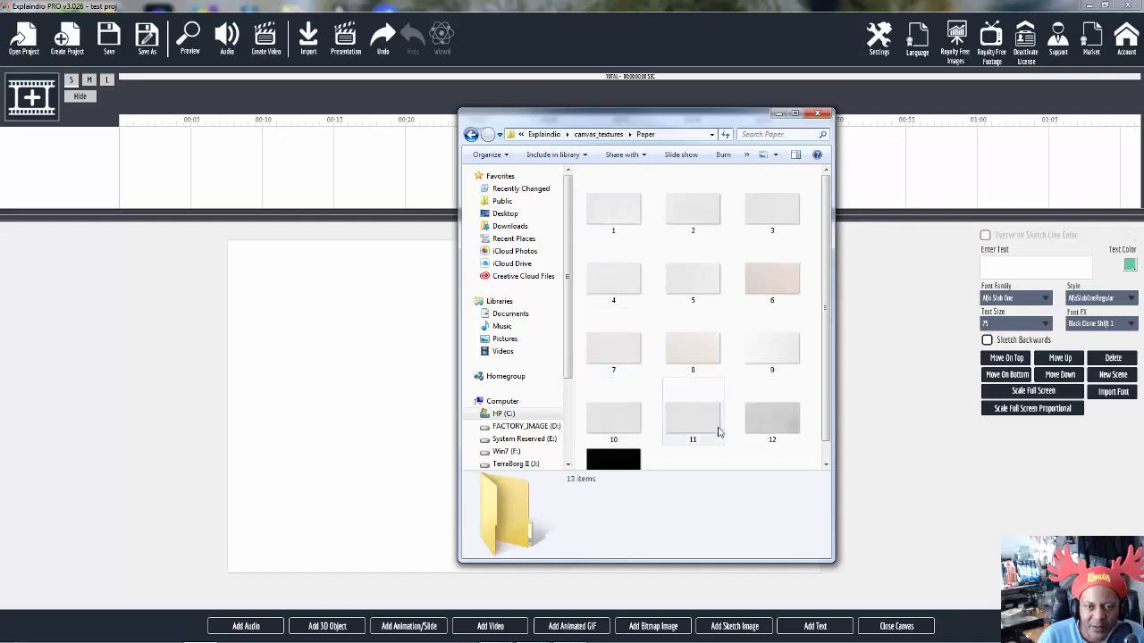
{"action": "scroll", "coordinate": [657, 456], "scroll_direction": "down", "scroll_amount": 1}
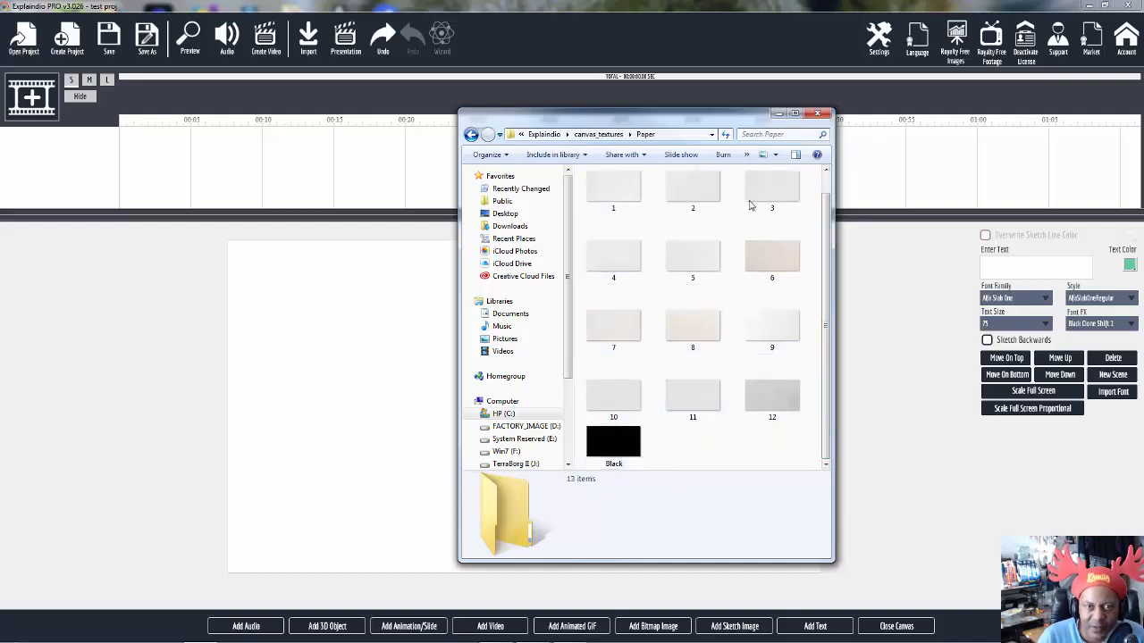
Rename the file 02.vfs in Explaindio's slides > Kinetic Typography 1 folder as Type Set One.vfs.
{"action": "left_click", "coordinate": [544, 134]}
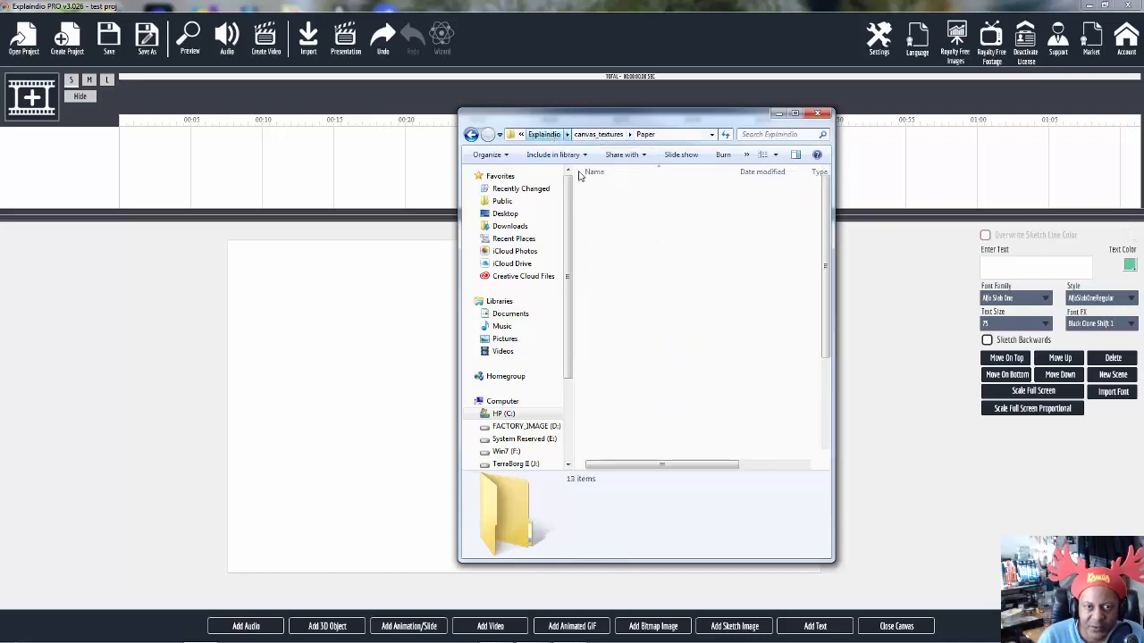
{"action": "double_click", "coordinate": [612, 378]}
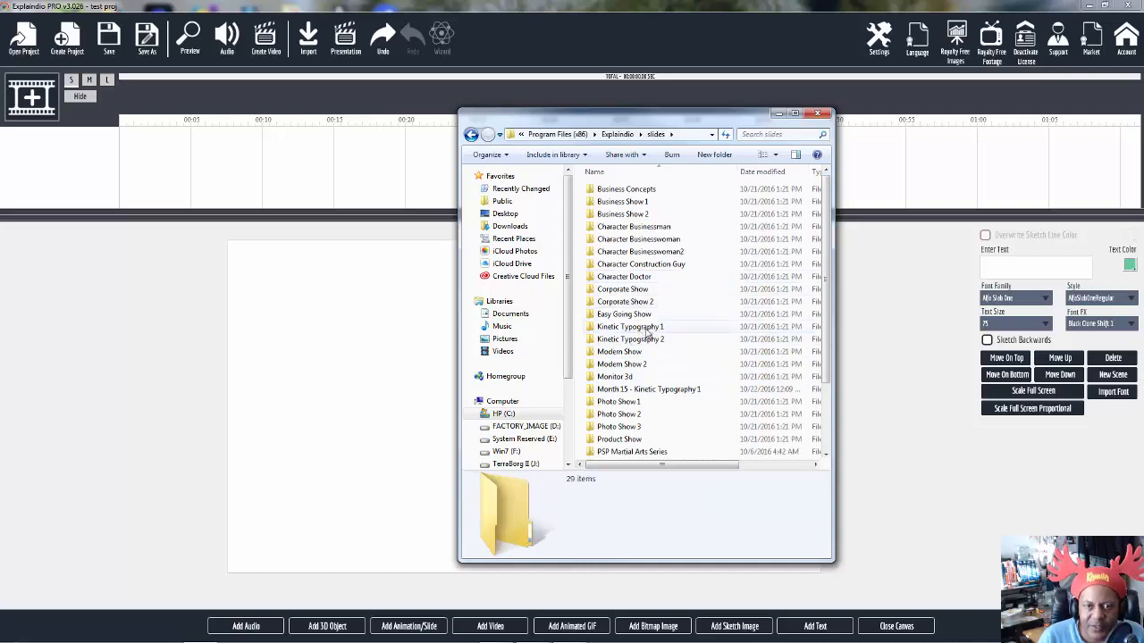
{"action": "double_click", "coordinate": [645, 329]}
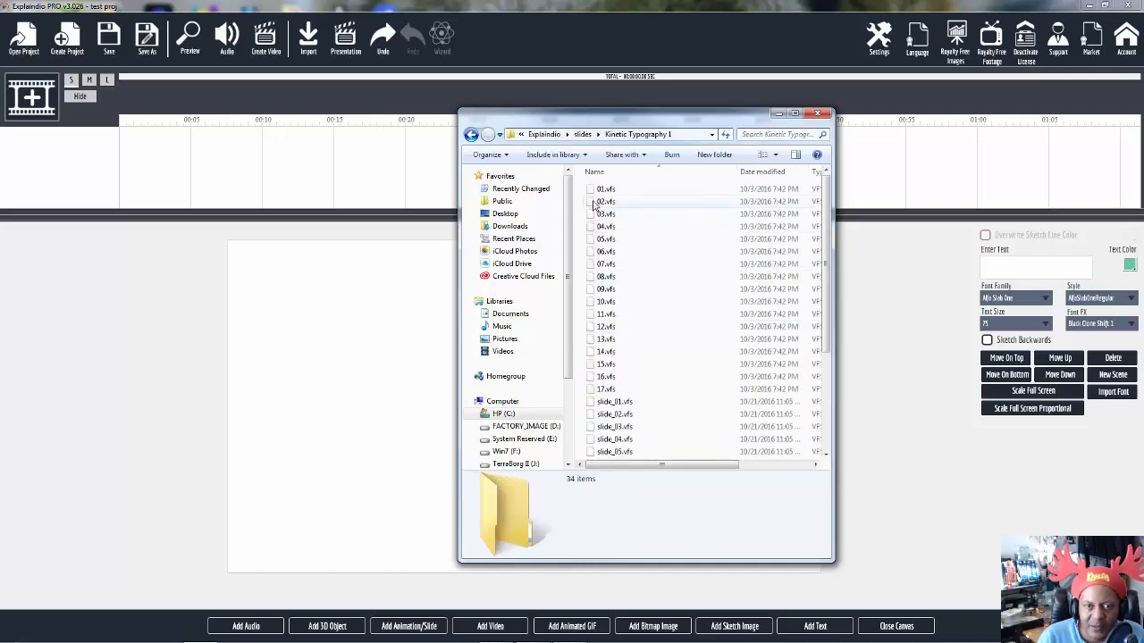
{"action": "left_click", "coordinate": [600, 202]}
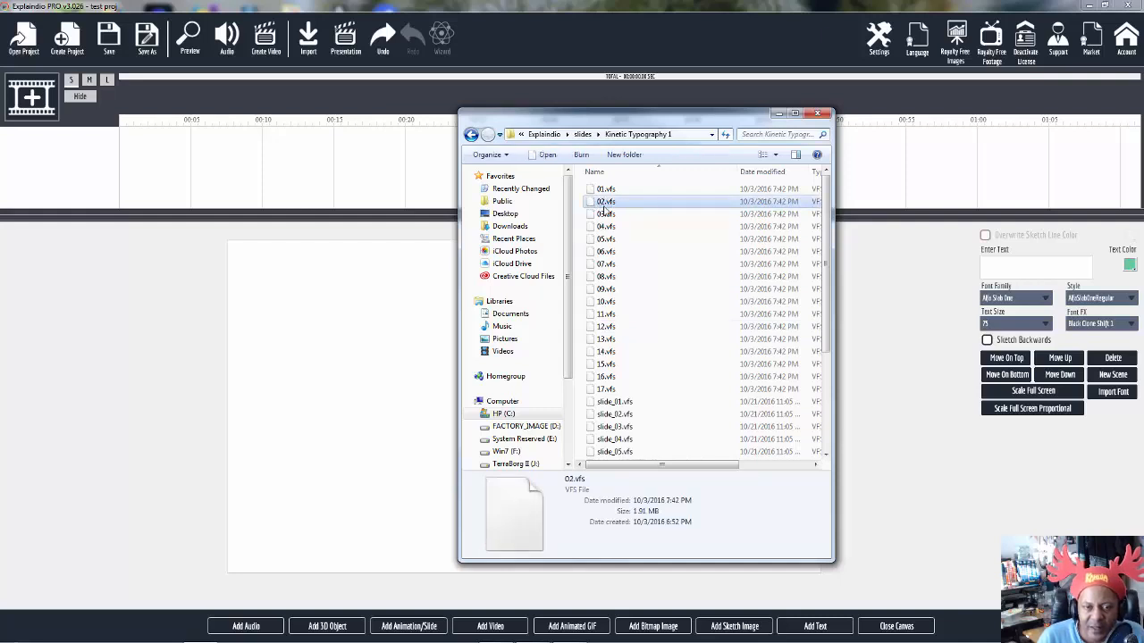
{"action": "left_click", "coordinate": [604, 204]}
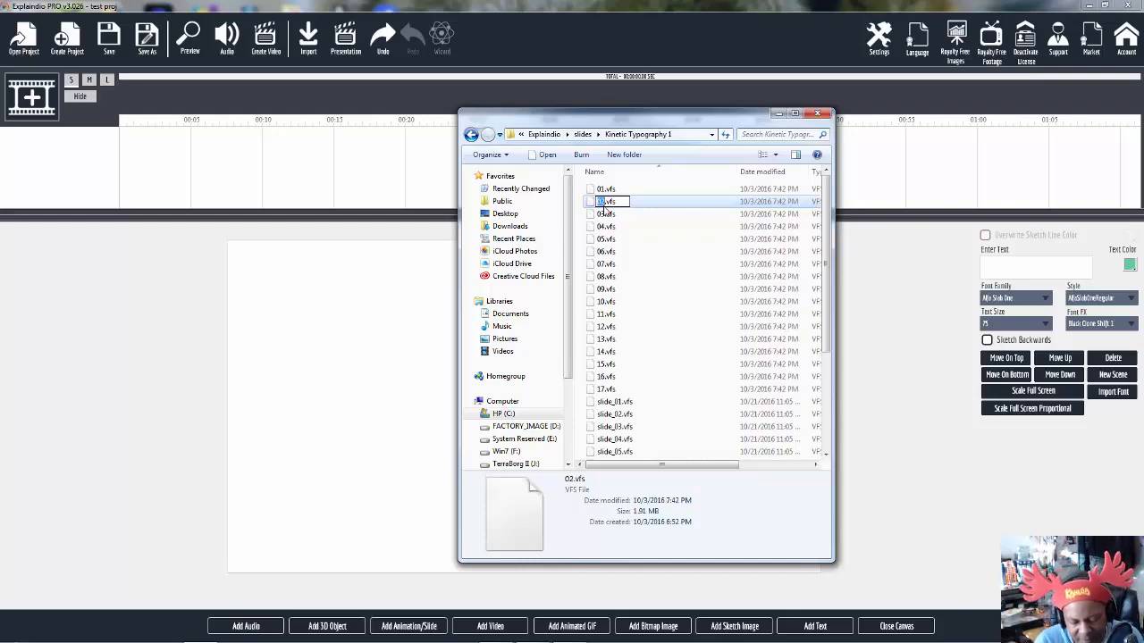
{"action": "type", "text": "Type"}
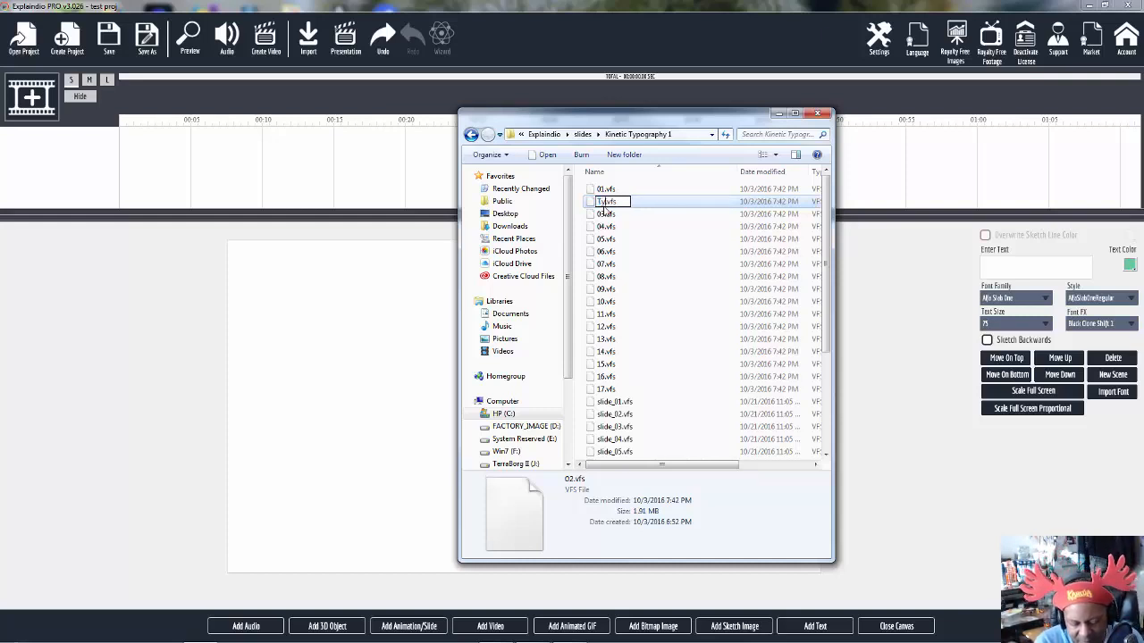
{"action": "type", "text": " Se"}
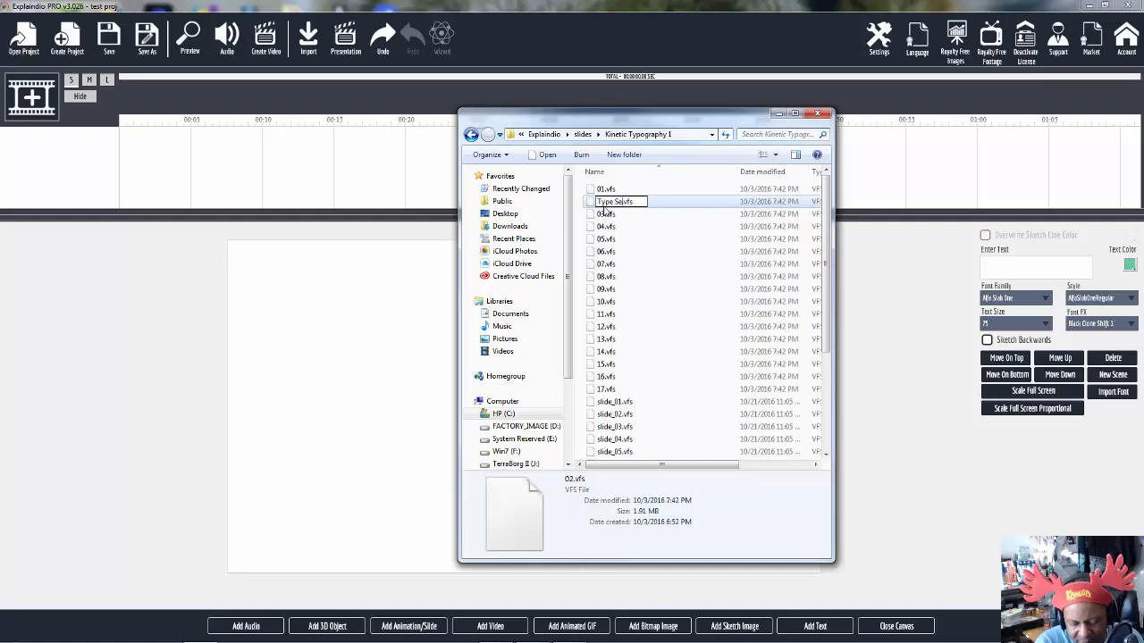
{"action": "type", "text": "t One"}
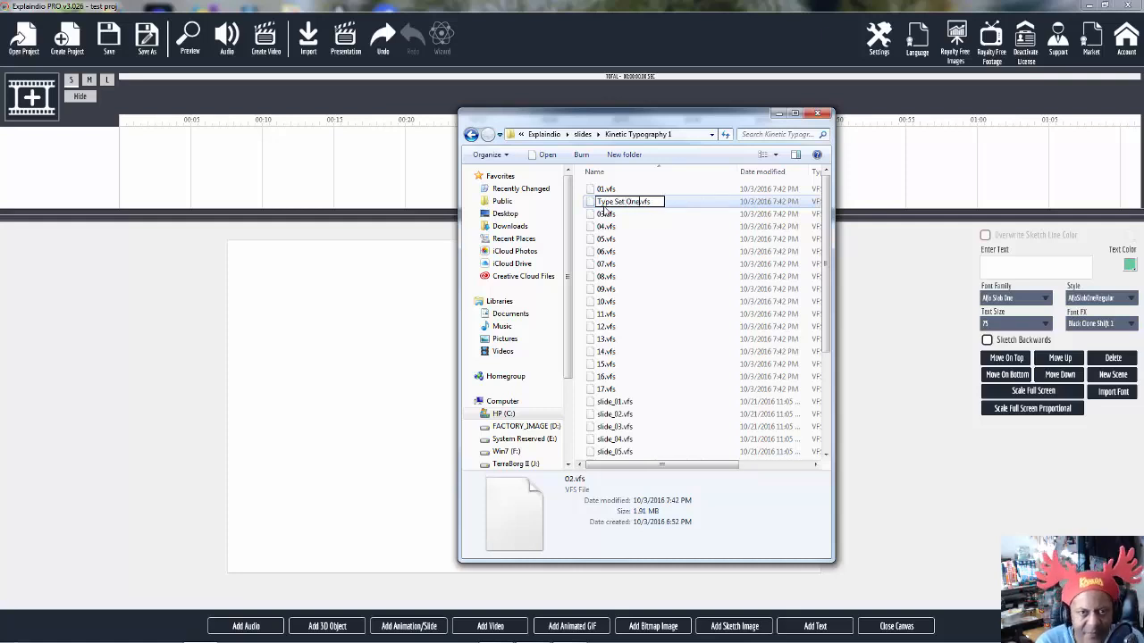
{"action": "key", "text": "Return"}
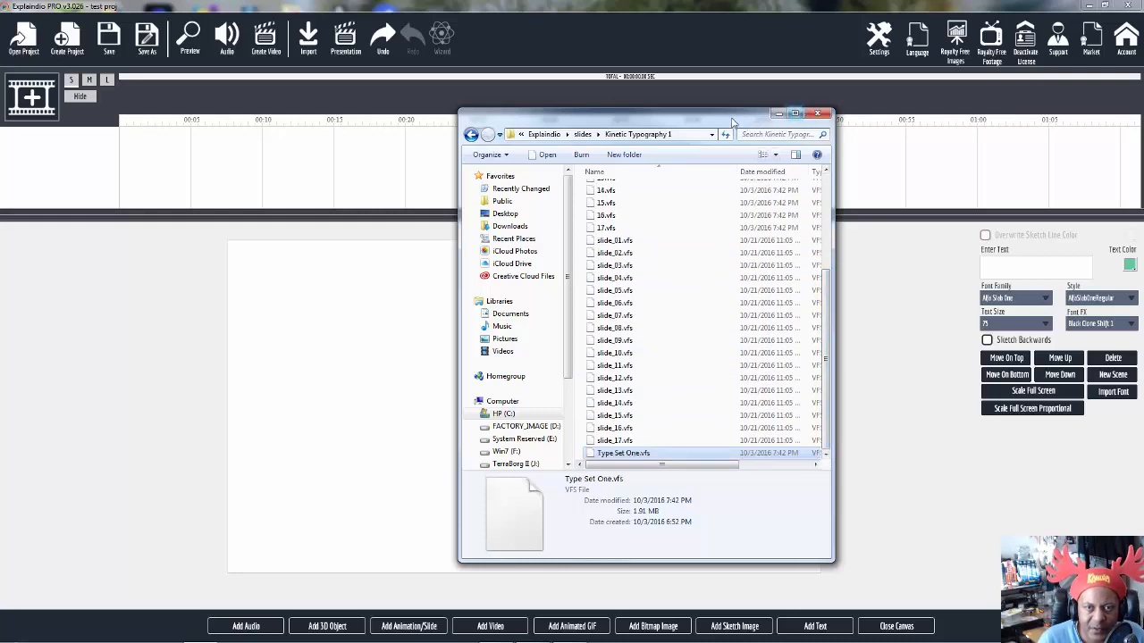
Switch back to Explaindio and preview the slide Type Set One.vfs from the Kinetic Typography 1 slide pack.
{"action": "left_click", "coordinate": [807, 120]}
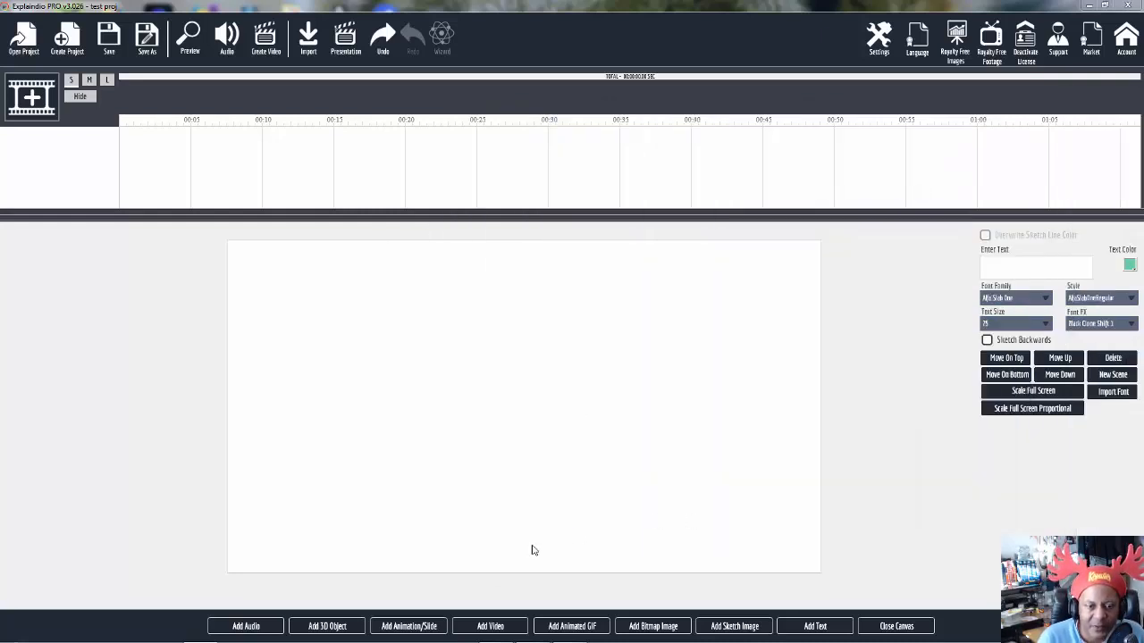
{"action": "left_click", "coordinate": [408, 626]}
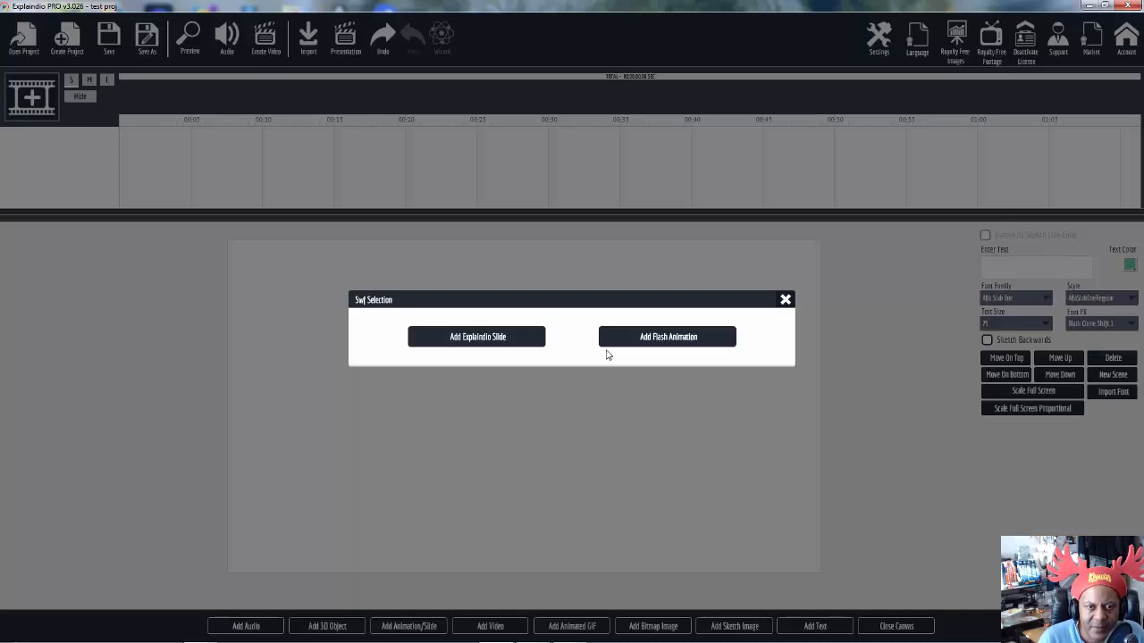
{"action": "left_click", "coordinate": [501, 339]}
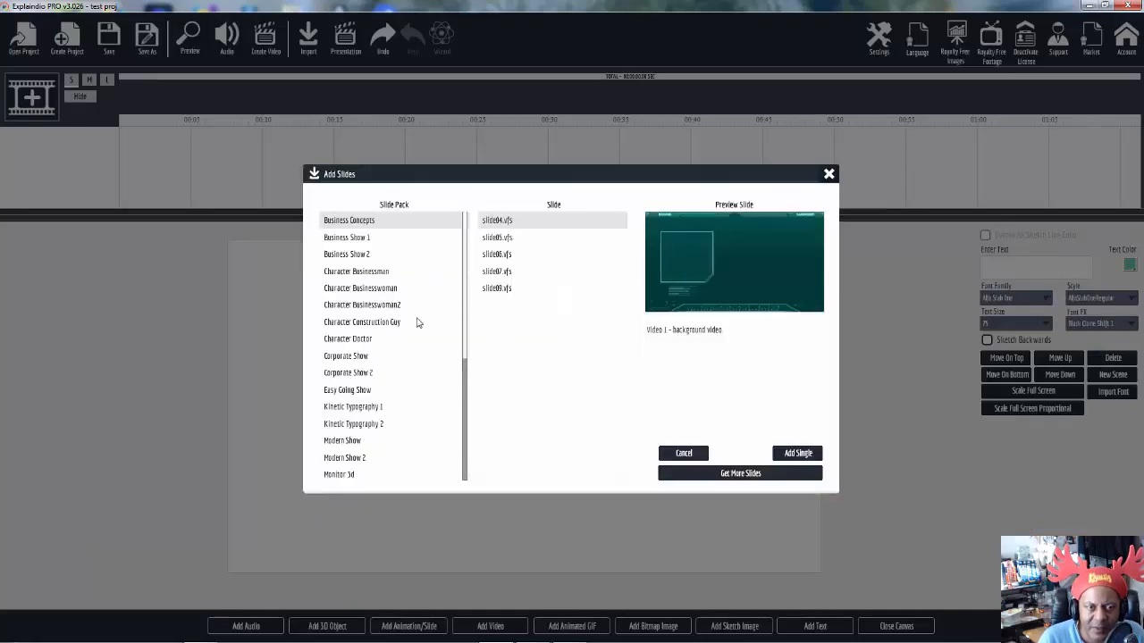
{"action": "left_click", "coordinate": [366, 406]}
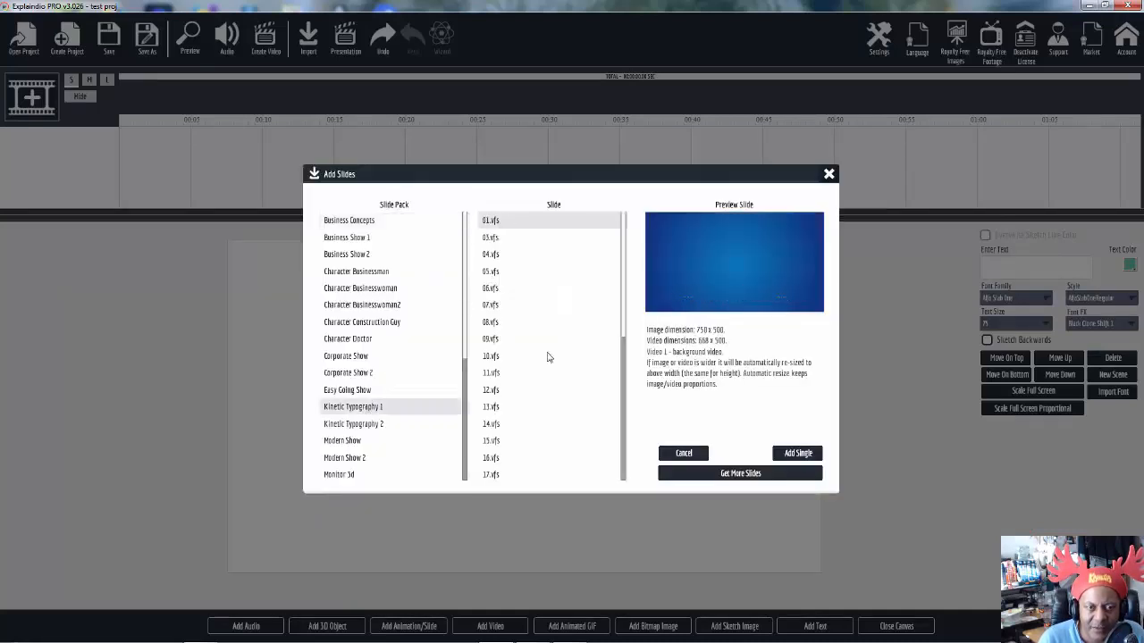
{"action": "left_click_drag", "start_coordinate": [625, 288], "coordinate": [626, 370]}
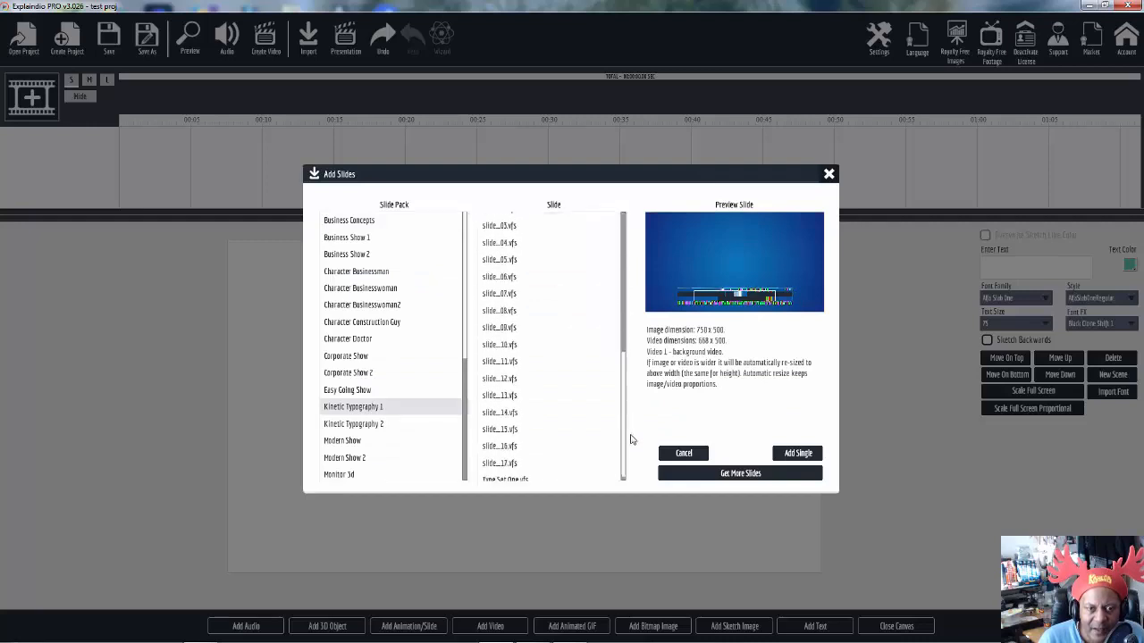
{"action": "left_click", "coordinate": [510, 476]}
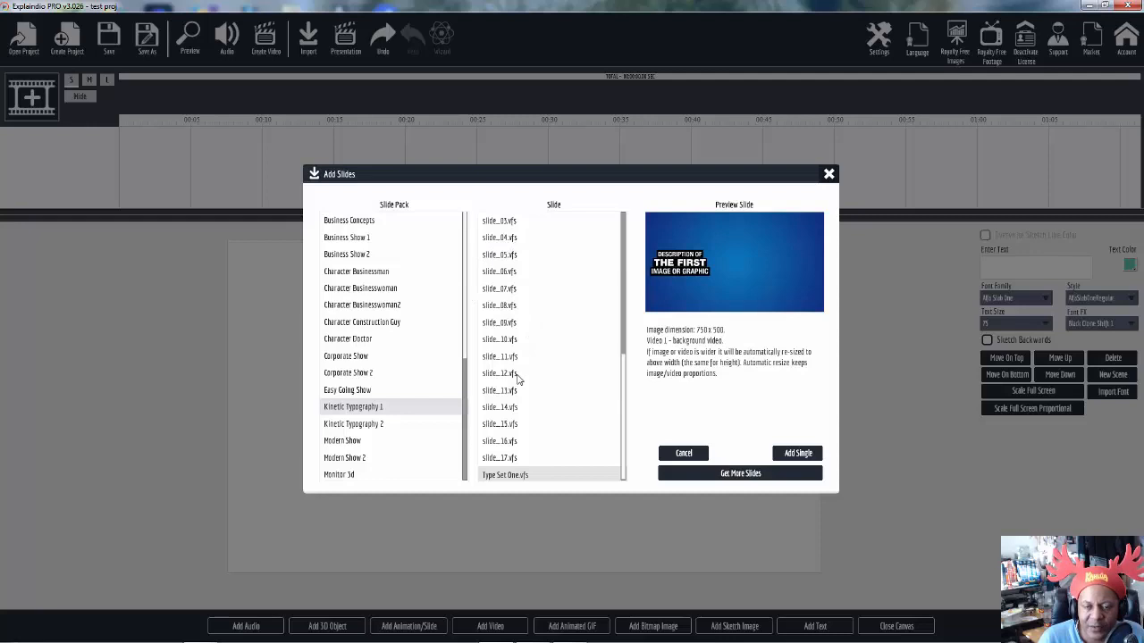
Add the slide Type Set One.vfs to the canvas with the default import settings, and close the canvas.
{"action": "left_click", "coordinate": [797, 454]}
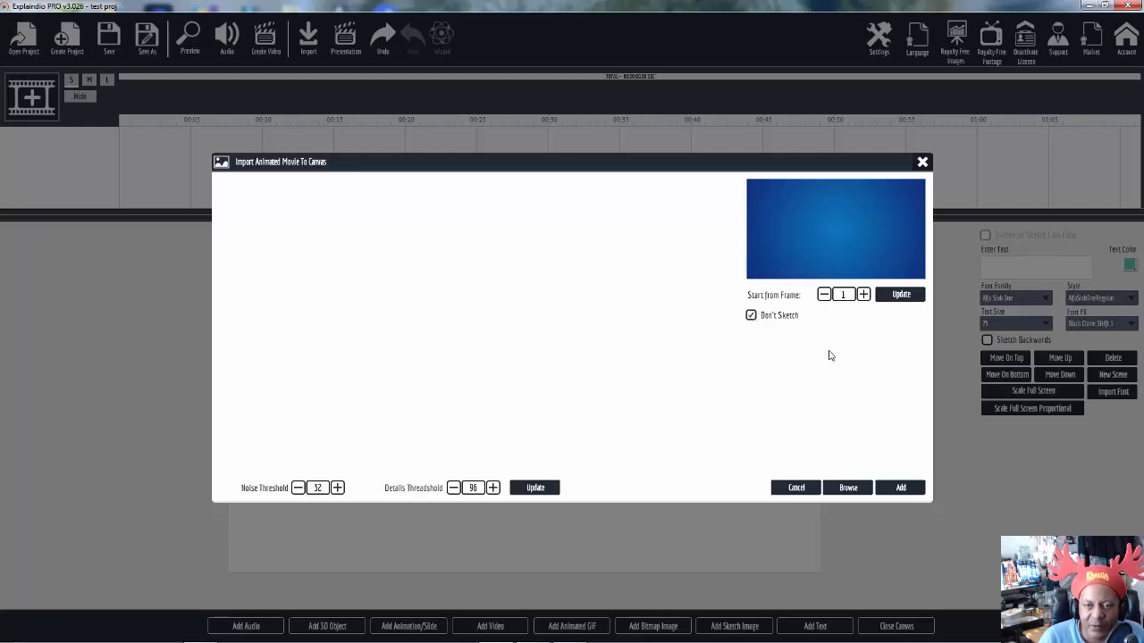
{"action": "left_click", "coordinate": [902, 488]}
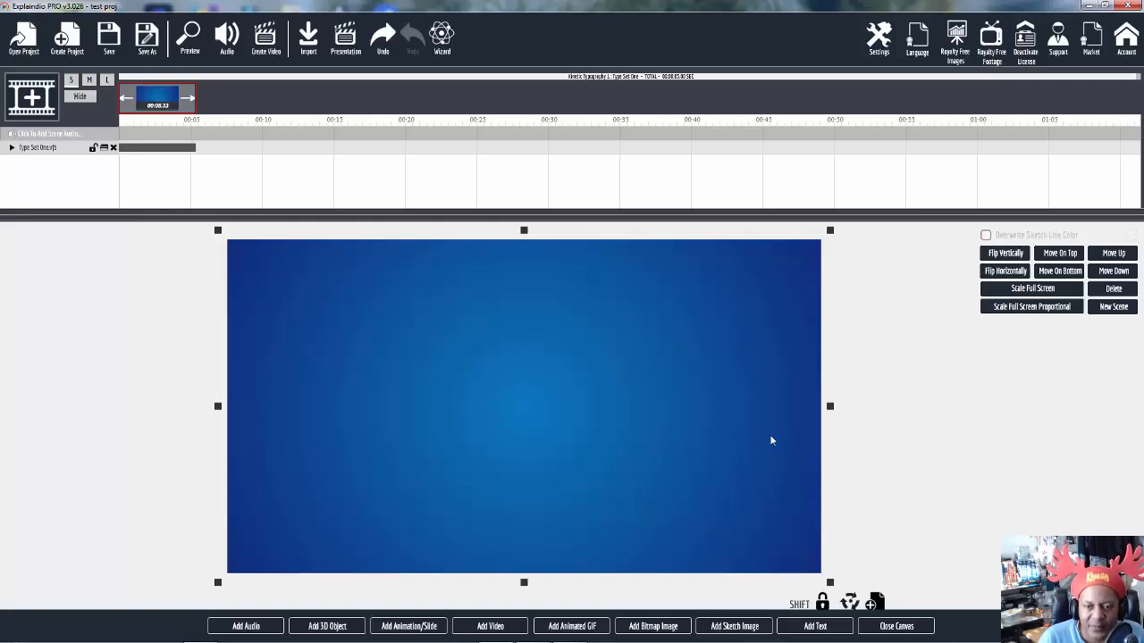
{"action": "left_click", "coordinate": [895, 626]}
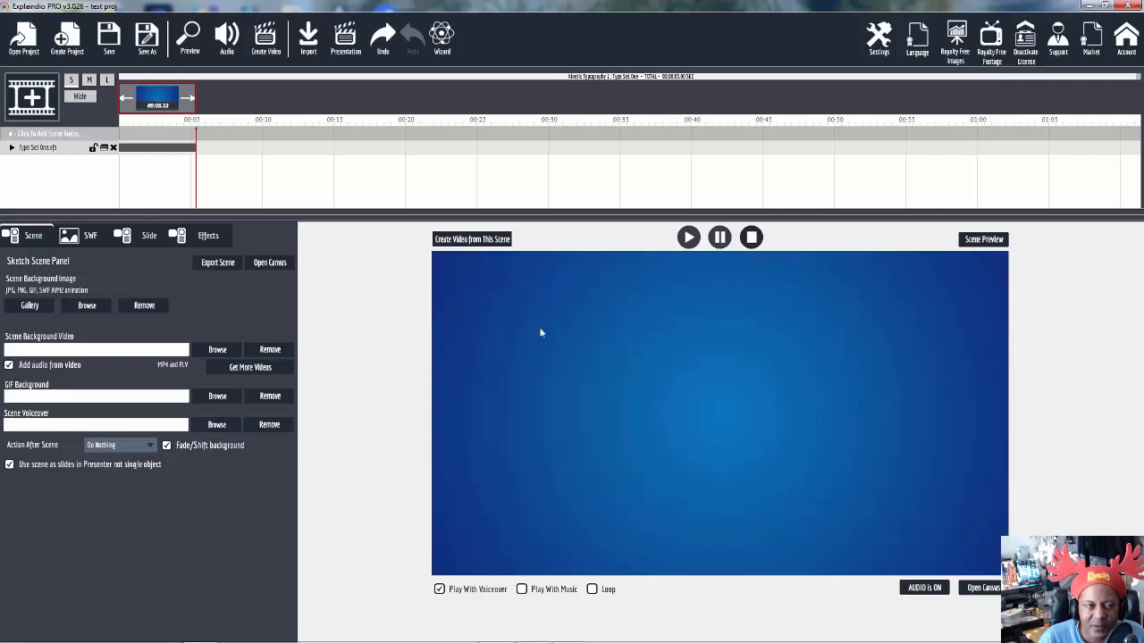
Play the scene up to the first text description and open the slide's animation customization settings.
{"action": "left_click", "coordinate": [149, 240]}
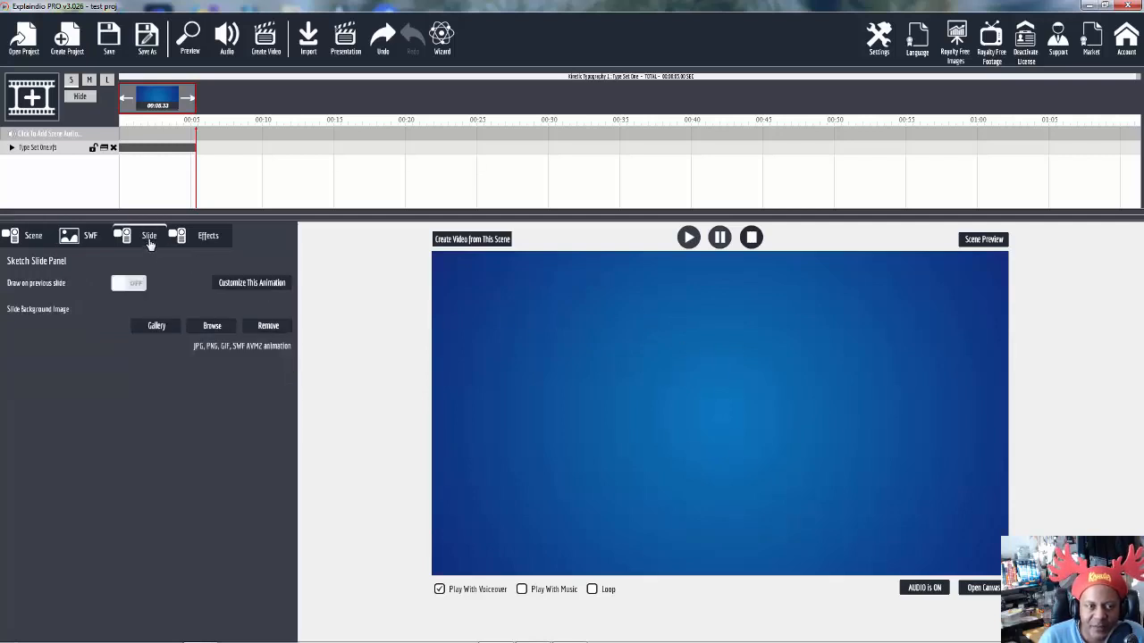
{"action": "left_click", "coordinate": [253, 284]}
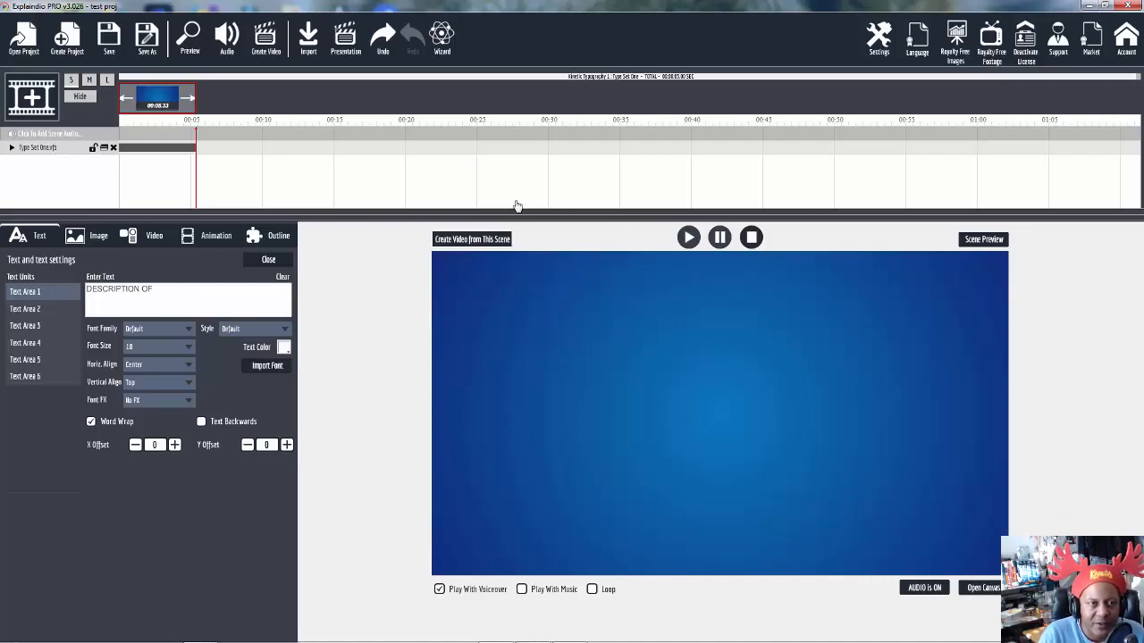
{"action": "left_click", "coordinate": [688, 237]}
{"action": "left_click", "coordinate": [719, 236]}
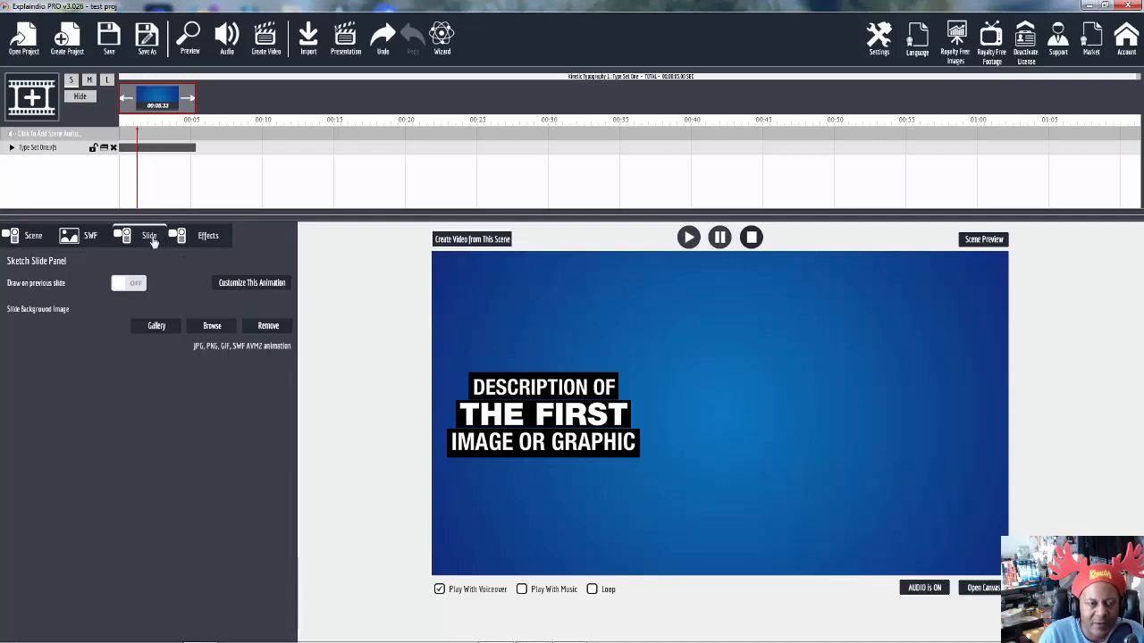
{"action": "left_click", "coordinate": [255, 283]}
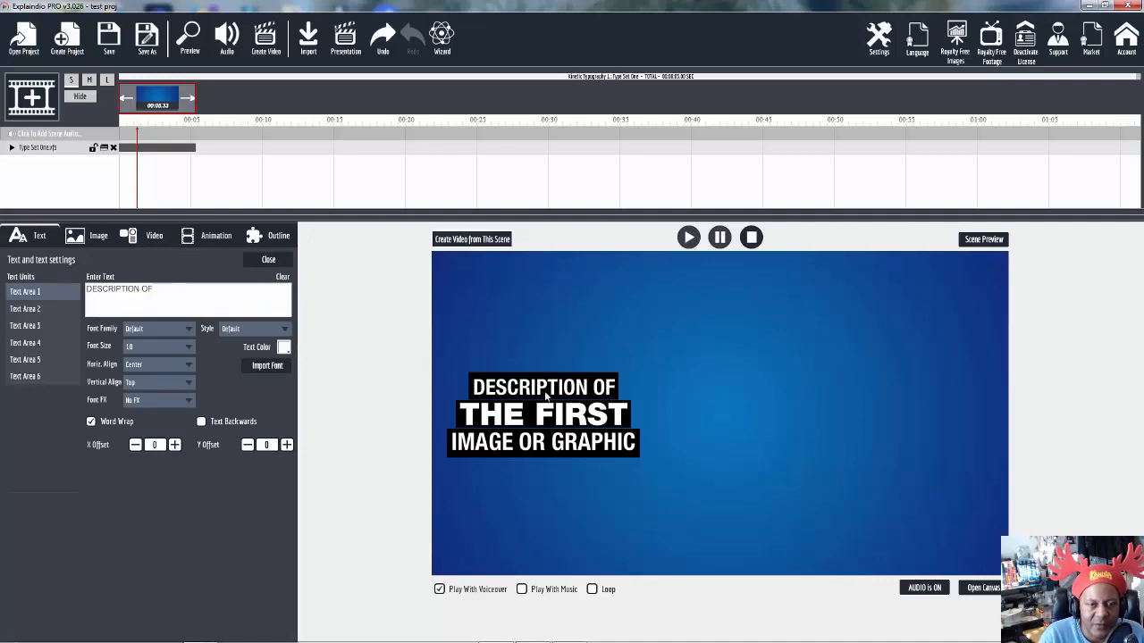
Go through the wording of Text Areas 2 to 6, and play the scene on to the second text description.
{"action": "left_click", "coordinate": [33, 310]}
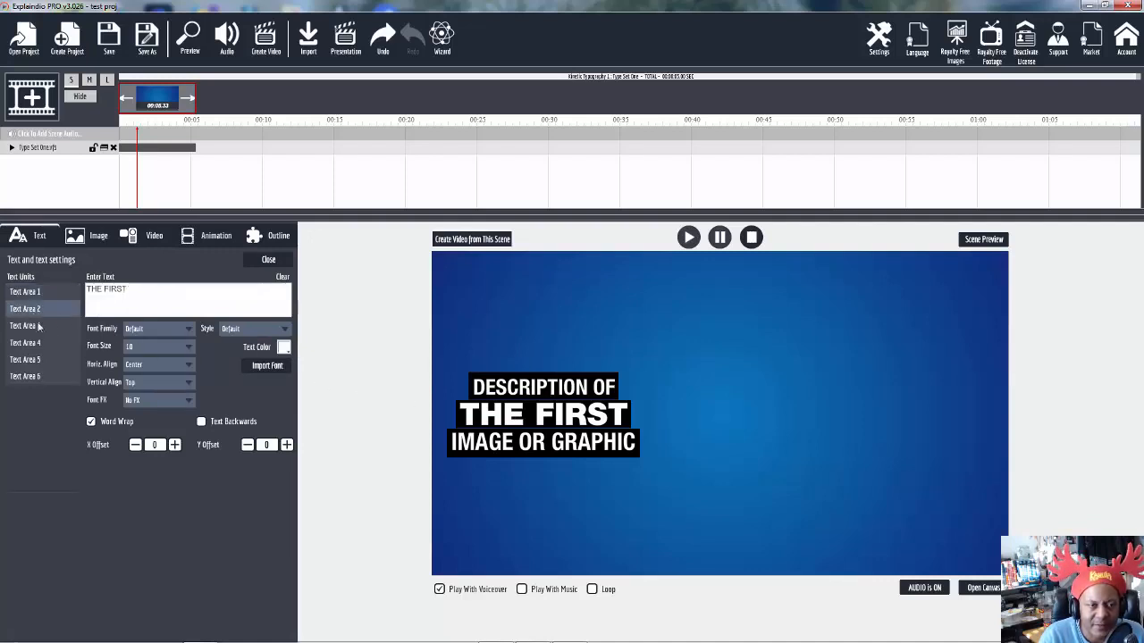
{"action": "left_click", "coordinate": [39, 327]}
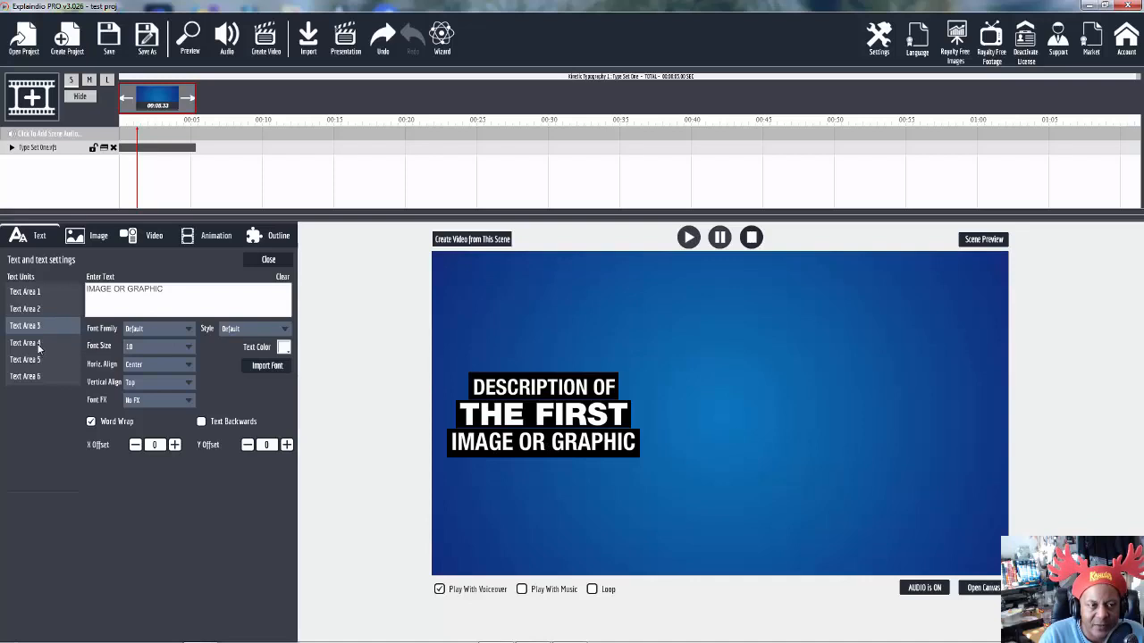
{"action": "left_click", "coordinate": [38, 344]}
{"action": "left_click", "coordinate": [37, 362]}
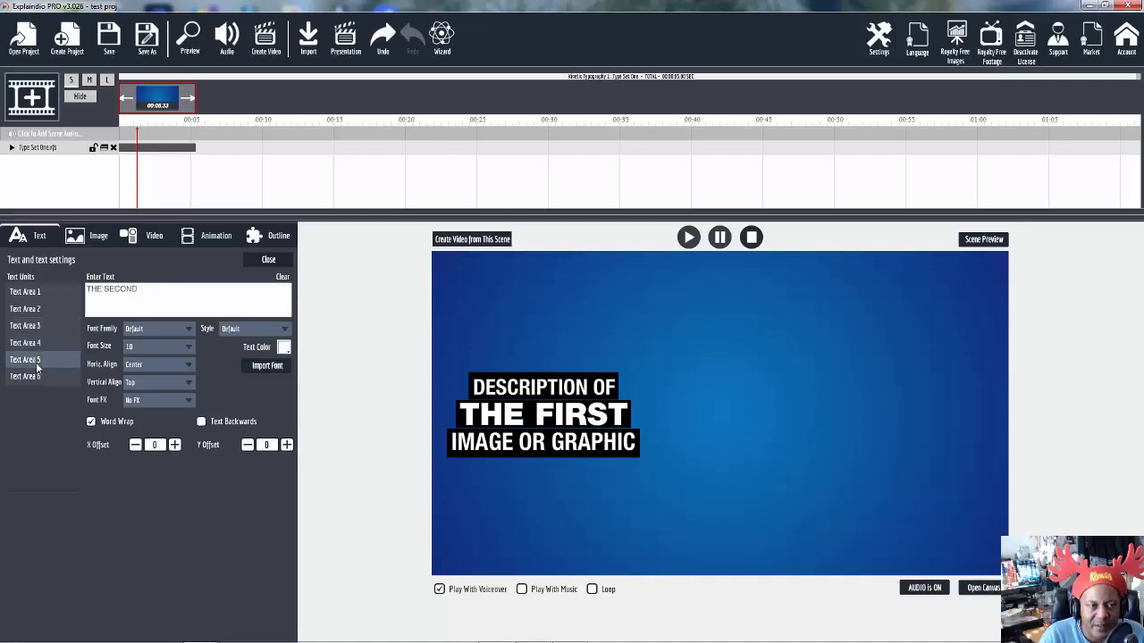
{"action": "left_click", "coordinate": [35, 377]}
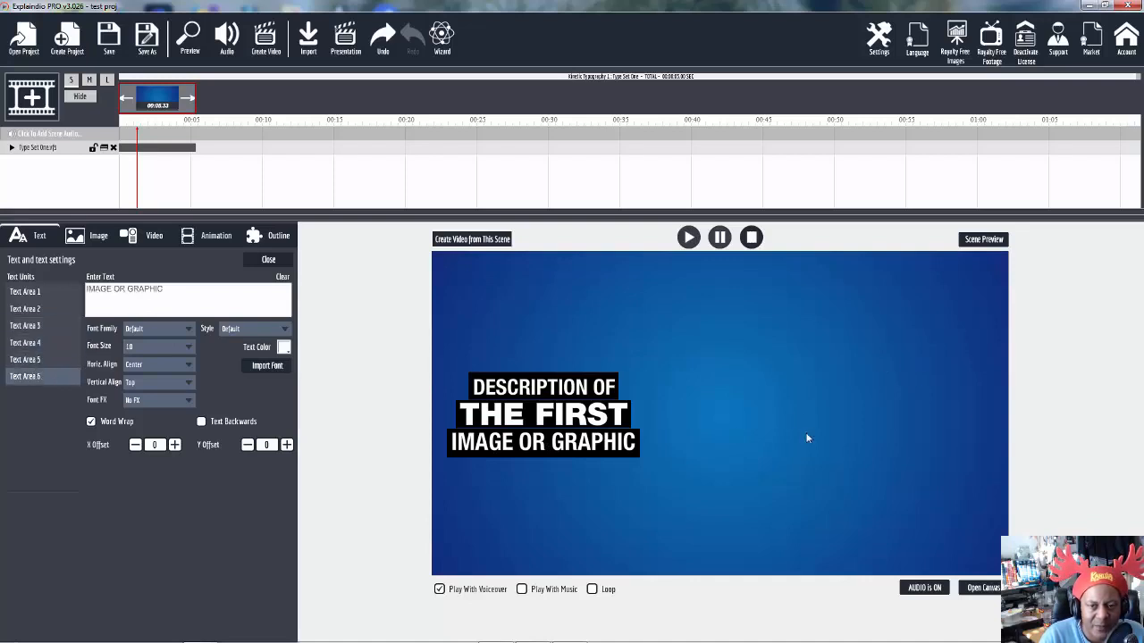
{"action": "left_click", "coordinate": [687, 239]}
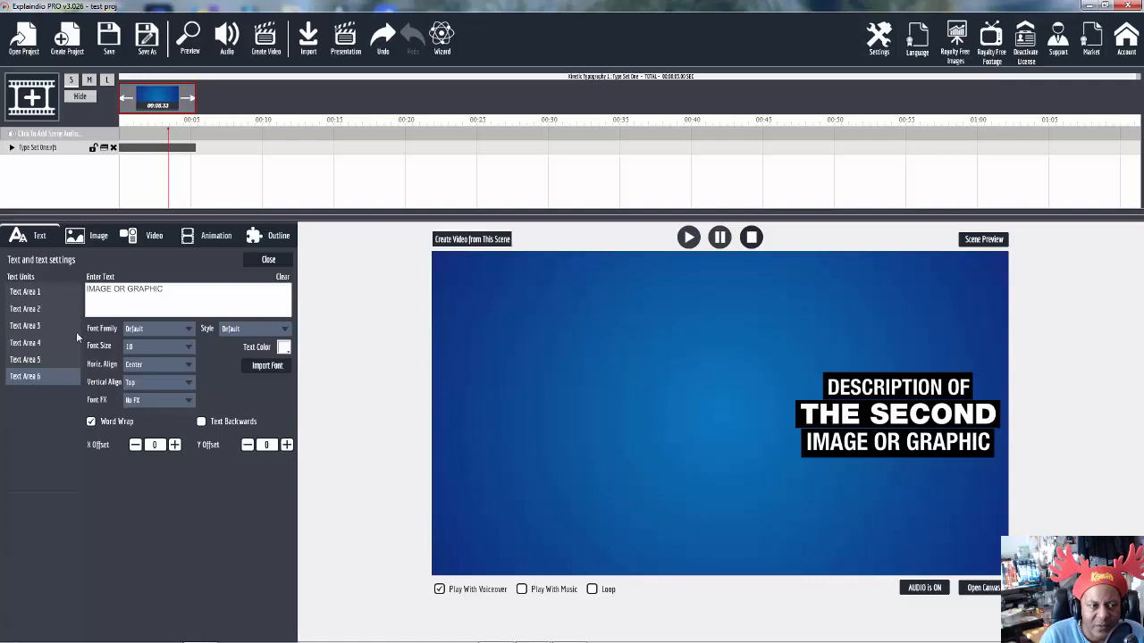
Change the wording of Text Area 5 to "THE 2nd".
{"action": "left_click", "coordinate": [39, 360]}
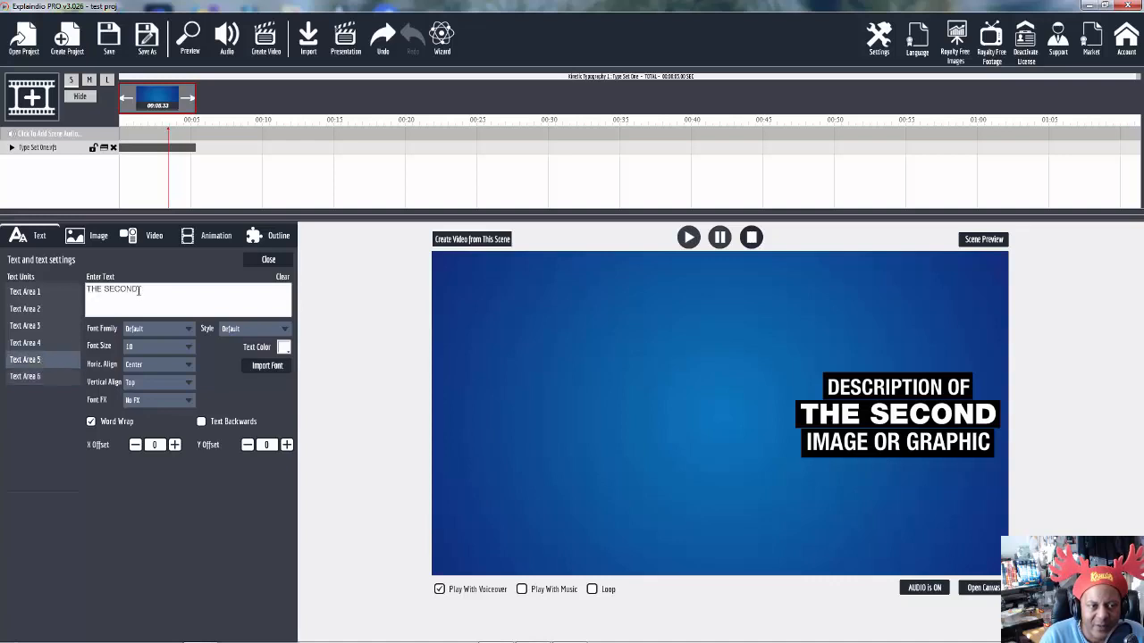
{"action": "left_click_drag", "start_coordinate": [140, 289], "coordinate": [103, 290]}
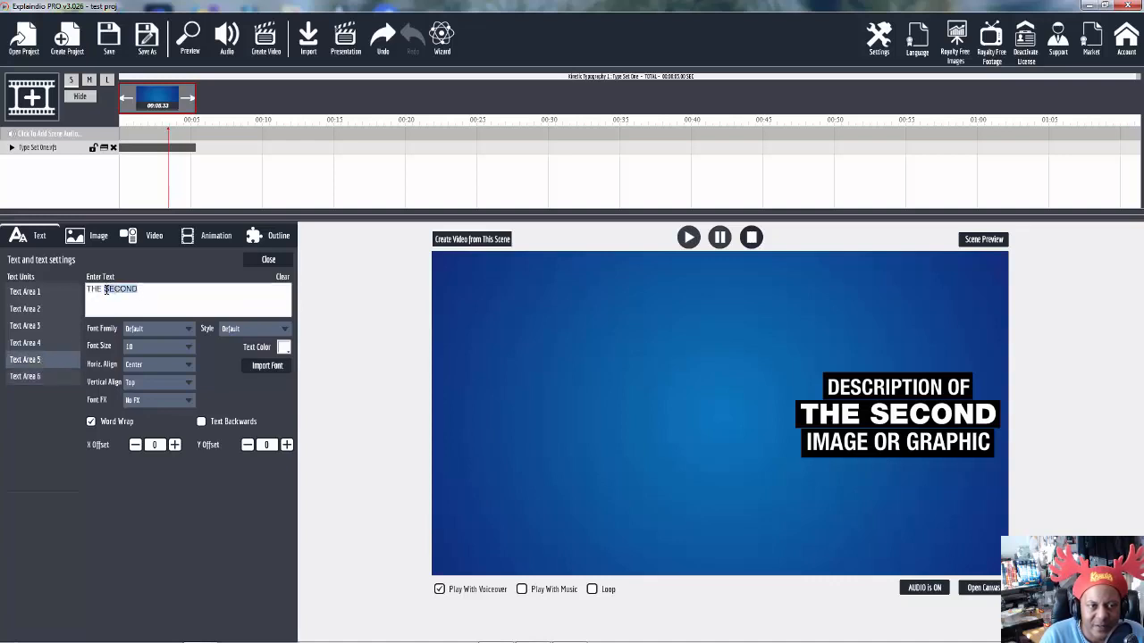
{"action": "type", "text": "2"}
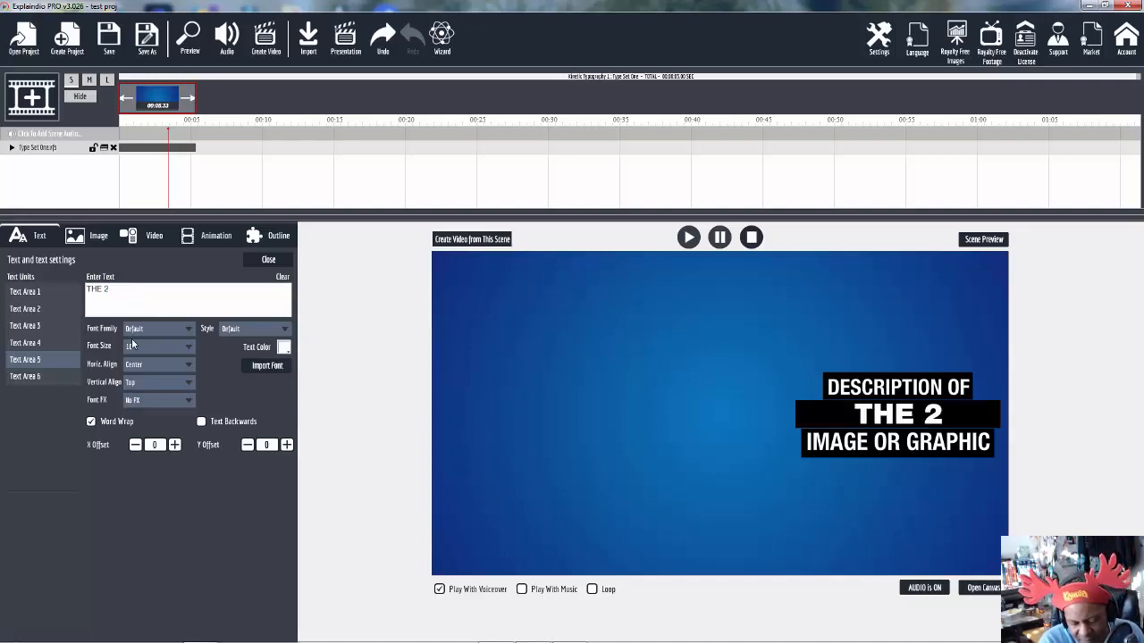
{"action": "type", "text": "nd"}
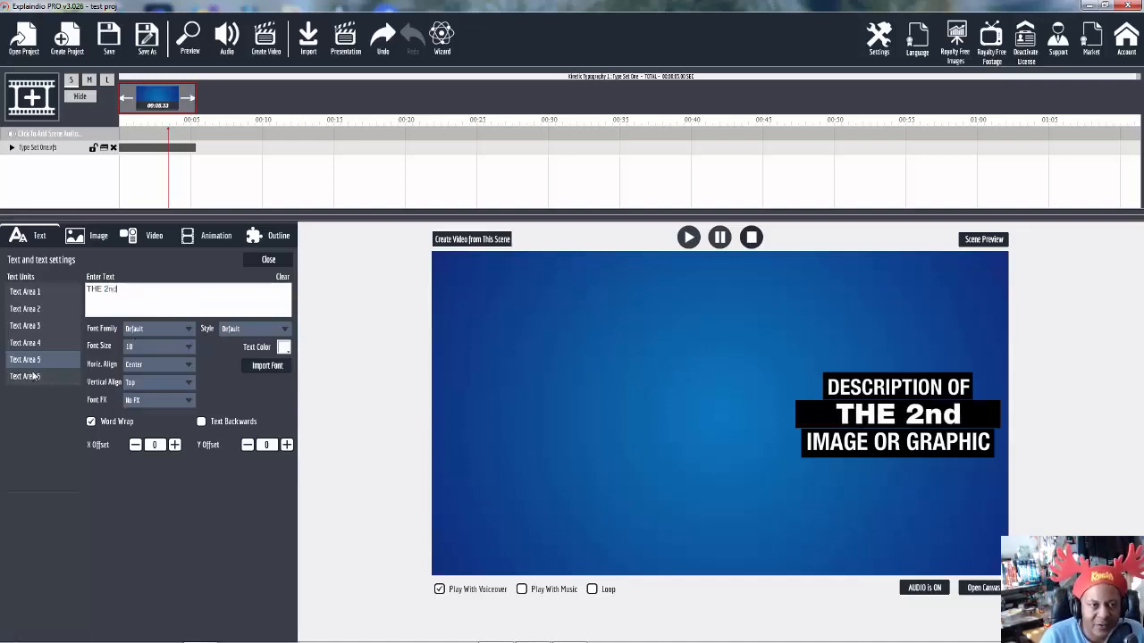
Change the wording of Text Area 6 to "IMAGE OR VIDEO".
{"action": "left_click", "coordinate": [40, 377]}
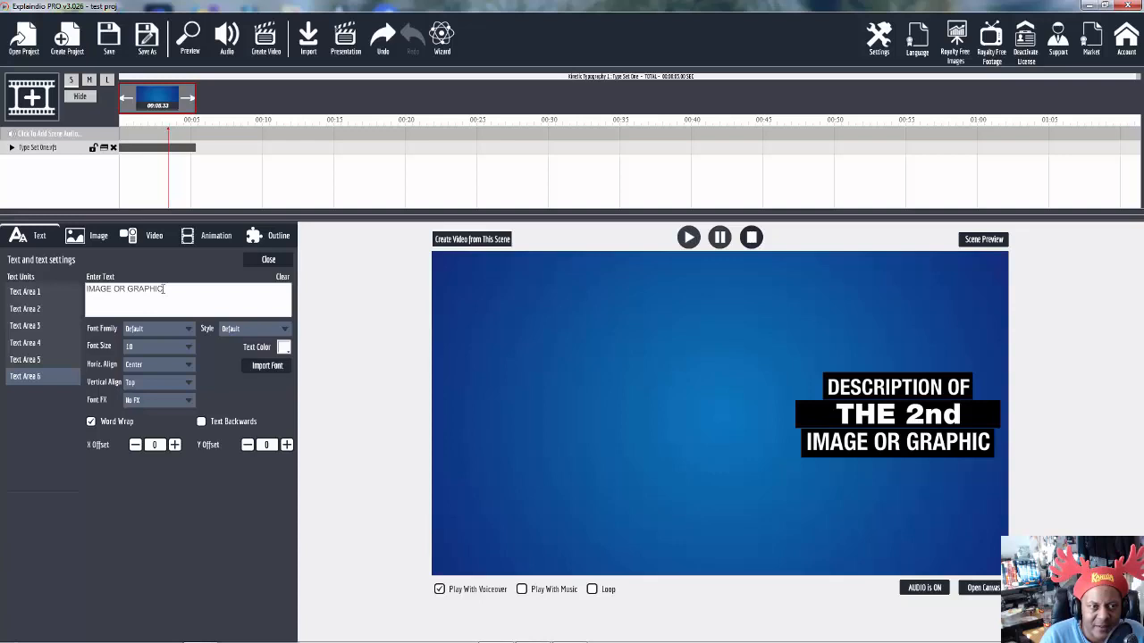
{"action": "left_click_drag", "start_coordinate": [163, 289], "coordinate": [130, 290]}
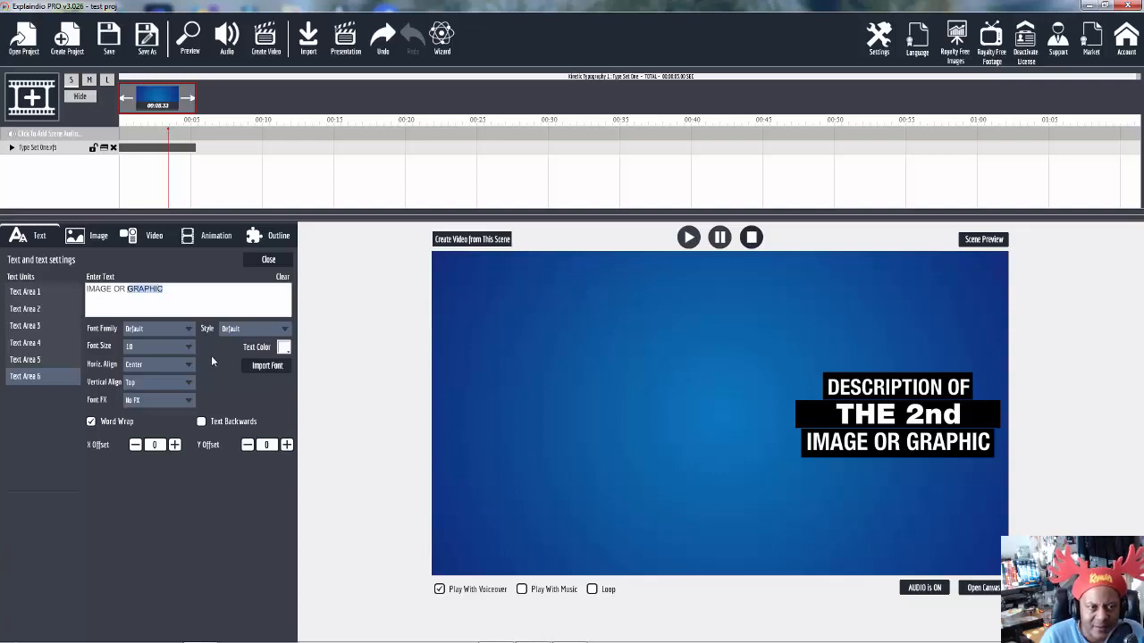
{"action": "type", "text": "VI"}
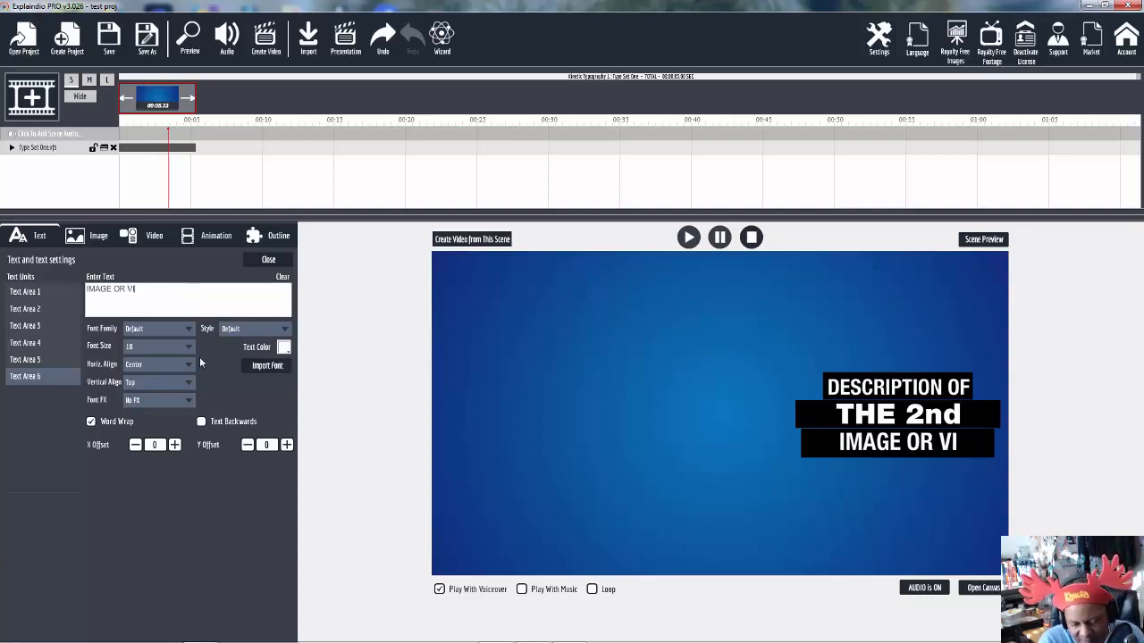
{"action": "type", "text": "DEO"}
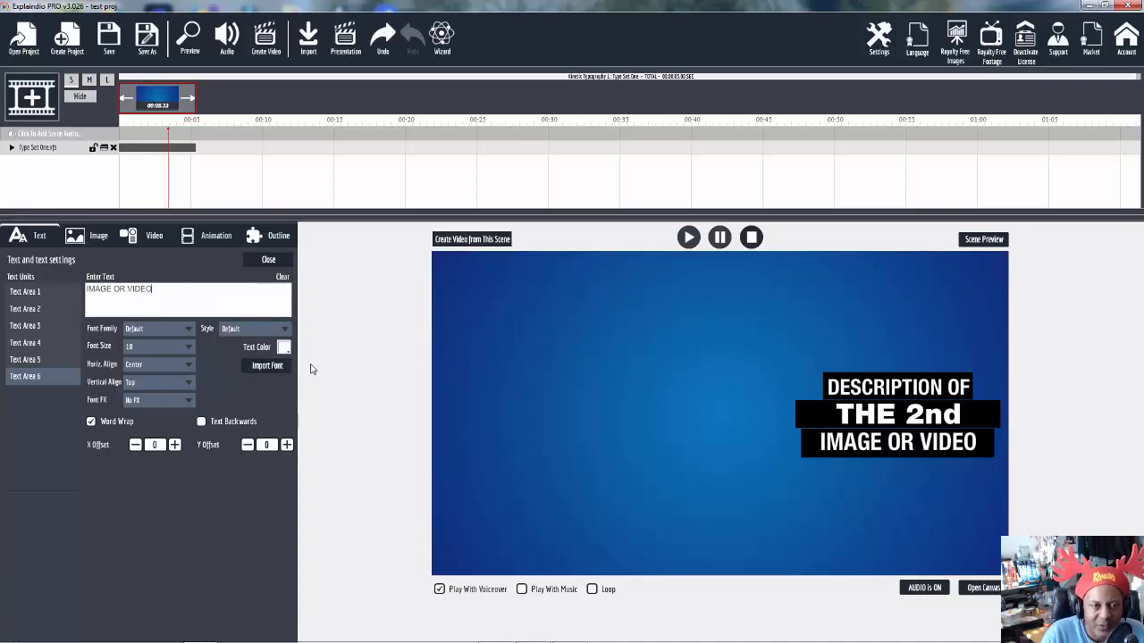
Color the Text Area 6 text light blue and set its font family to Alfa Slab One.
{"action": "left_click", "coordinate": [283, 347]}
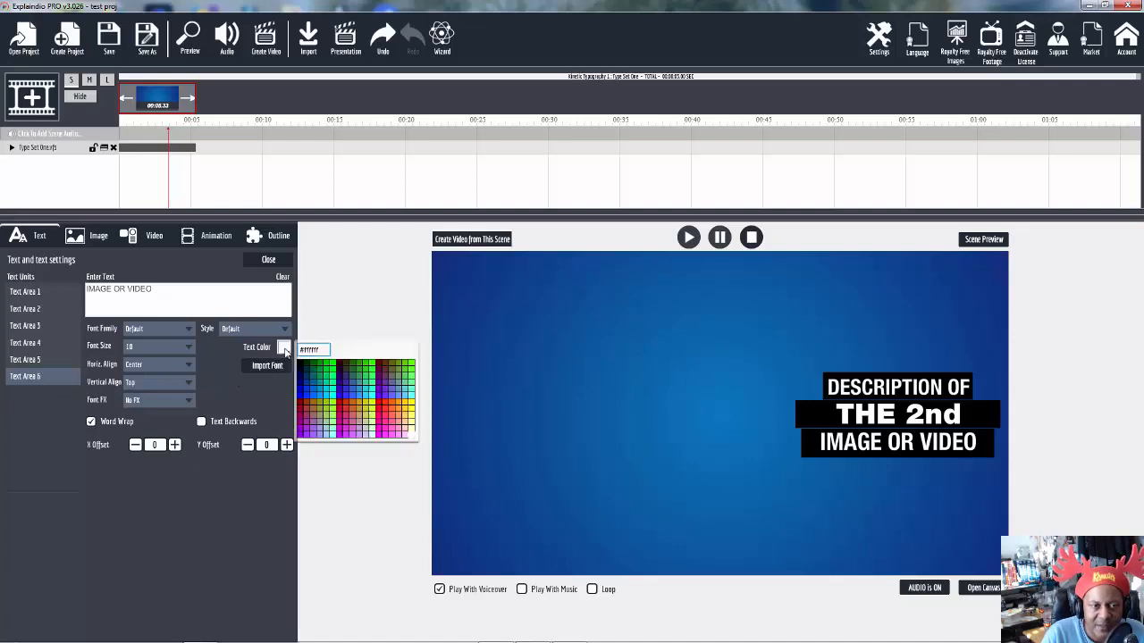
{"action": "left_click", "coordinate": [327, 368]}
{"action": "left_click", "coordinate": [367, 399]}
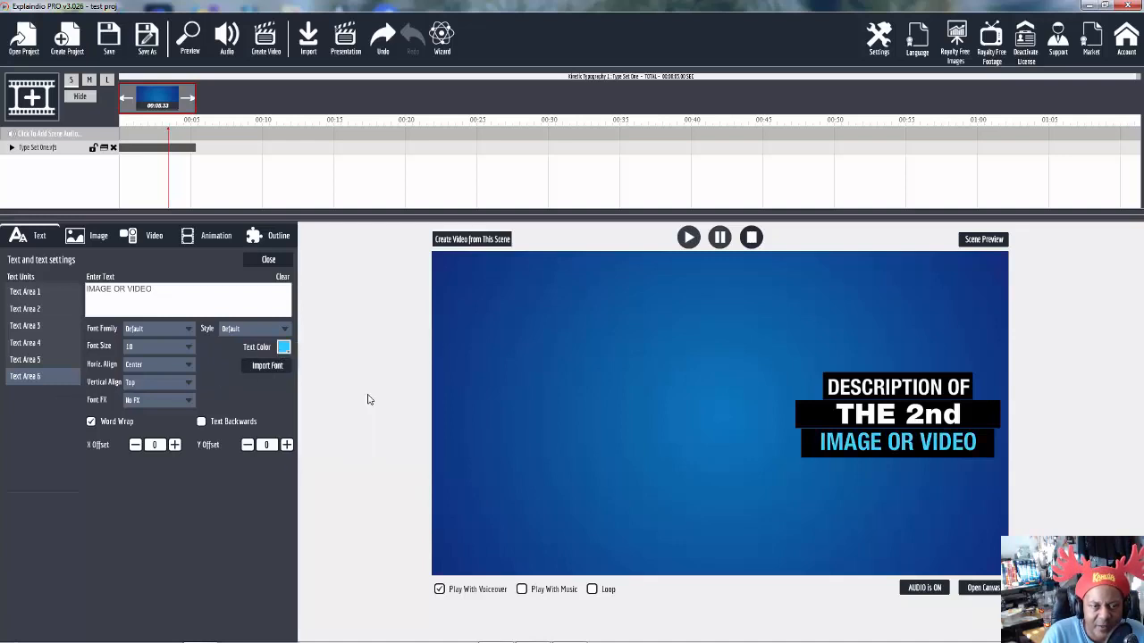
{"action": "left_click", "coordinate": [167, 331]}
{"action": "left_click", "coordinate": [157, 387]}
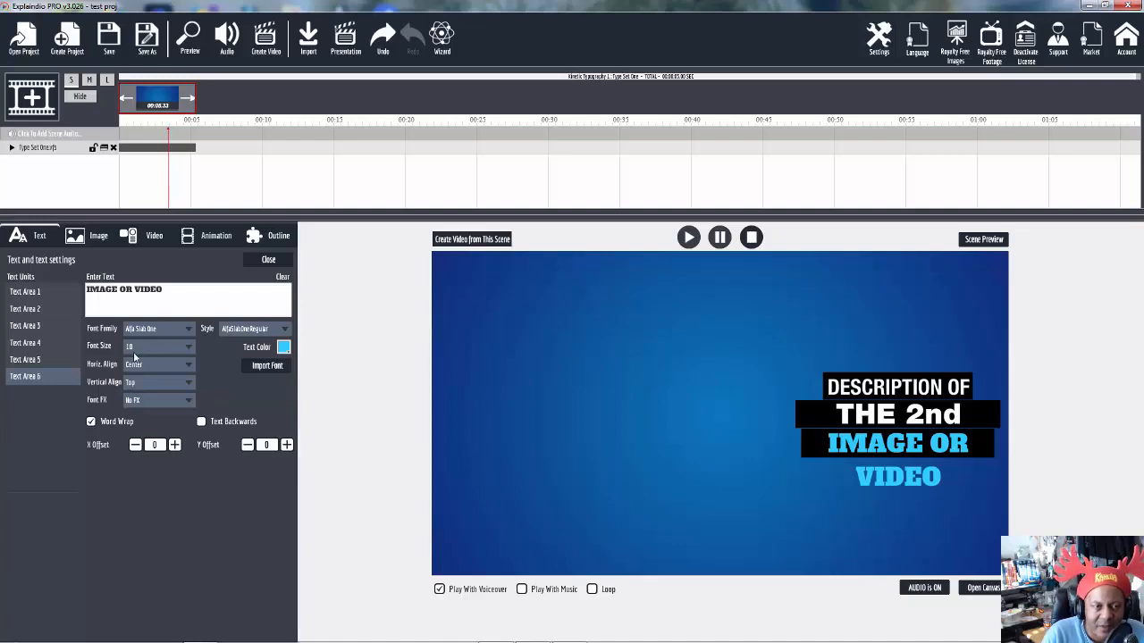
Try font sizes 12, 18, 25 and 35 on the Text Area 6 text.
{"action": "left_click", "coordinate": [148, 353]}
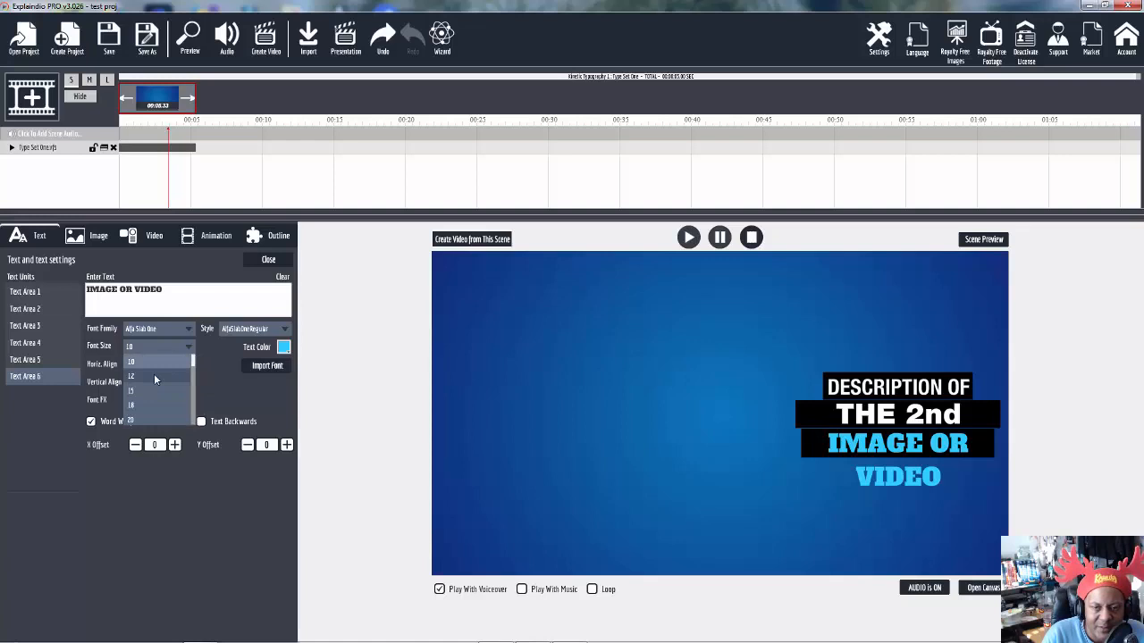
{"action": "left_click", "coordinate": [154, 376]}
{"action": "left_click", "coordinate": [185, 351]}
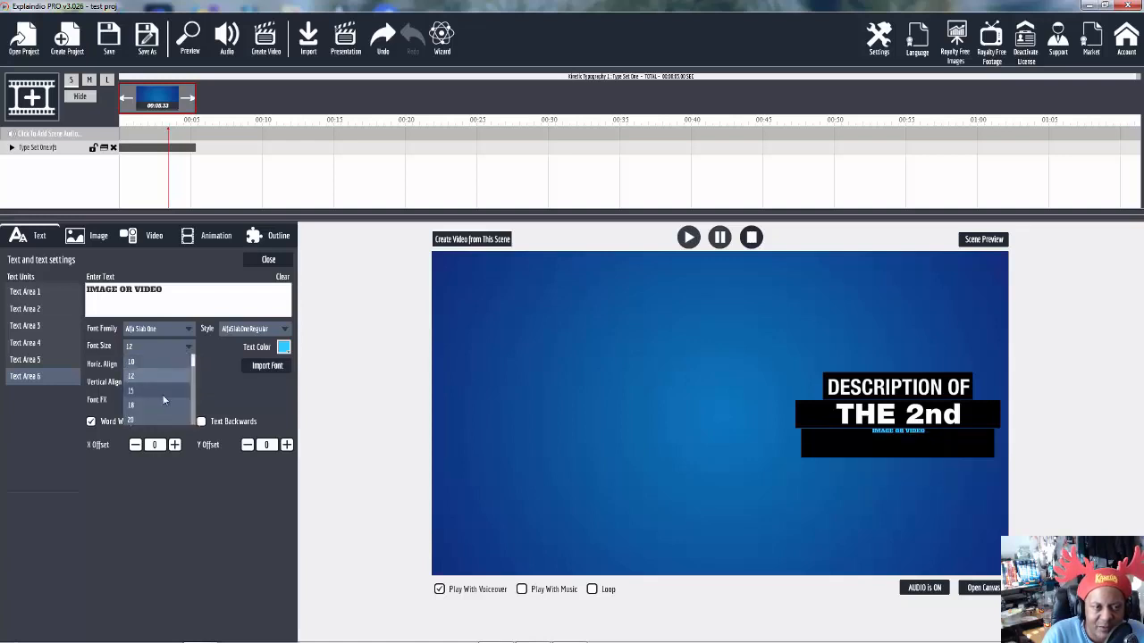
{"action": "left_click", "coordinate": [163, 406]}
{"action": "left_click", "coordinate": [190, 351]}
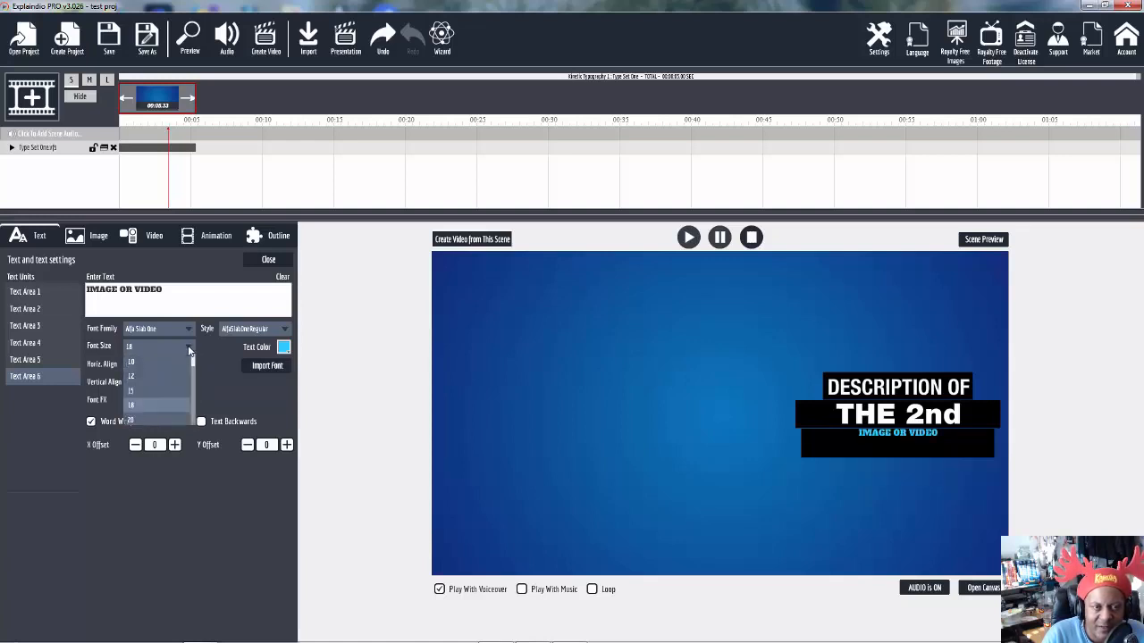
{"action": "left_click", "coordinate": [156, 407]}
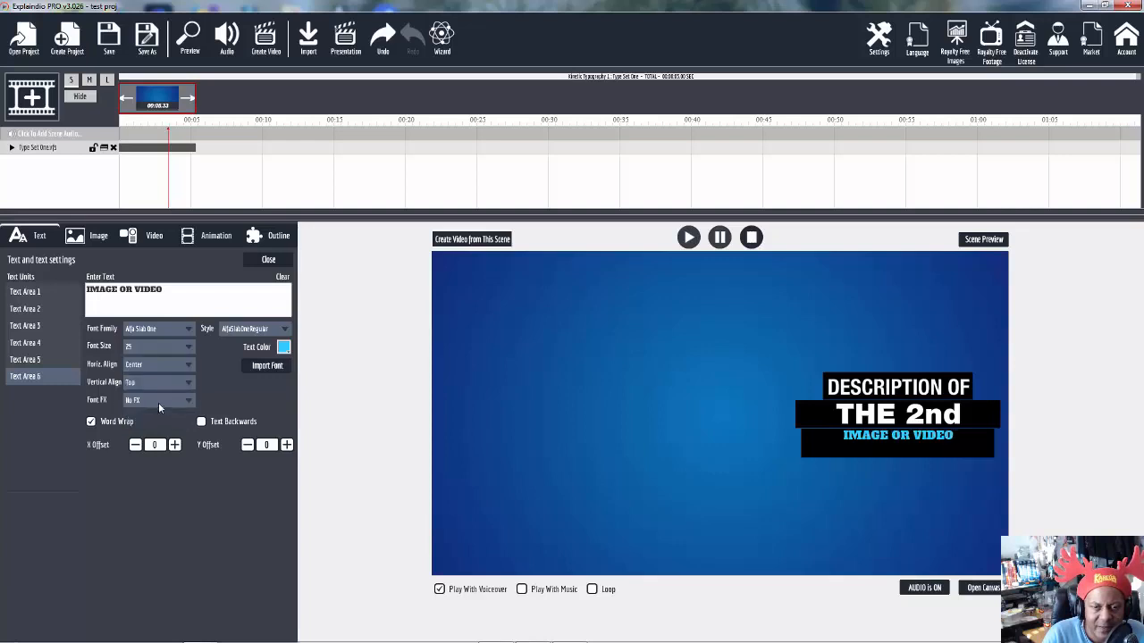
{"action": "left_click", "coordinate": [188, 350]}
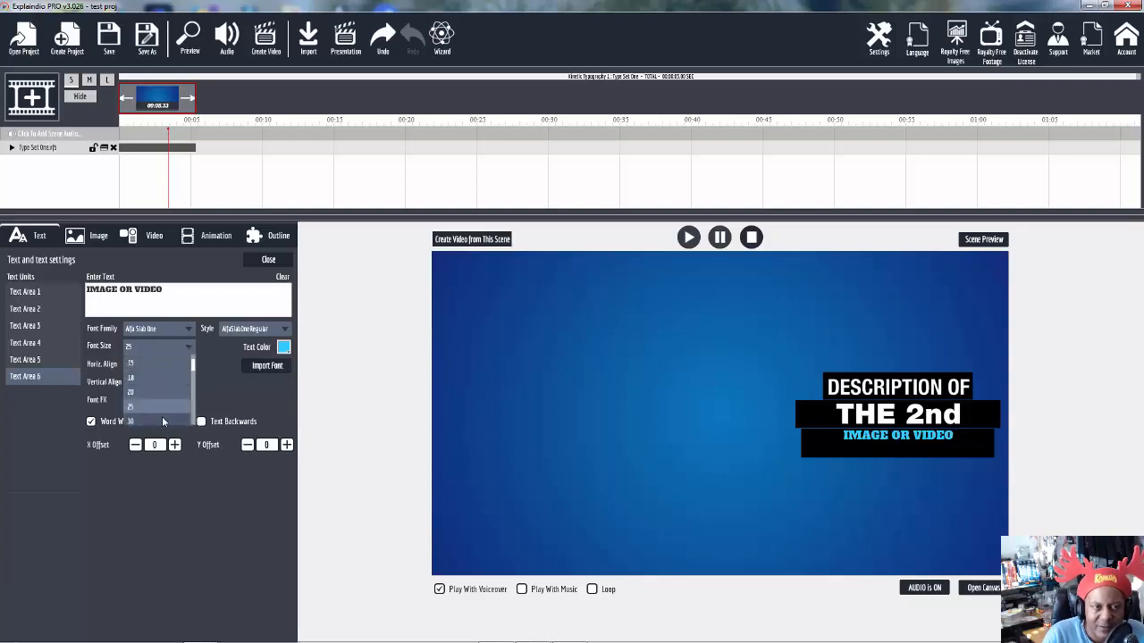
{"action": "scroll", "coordinate": [161, 416], "scroll_direction": "down", "scroll_amount": 1}
{"action": "left_click", "coordinate": [156, 421]}
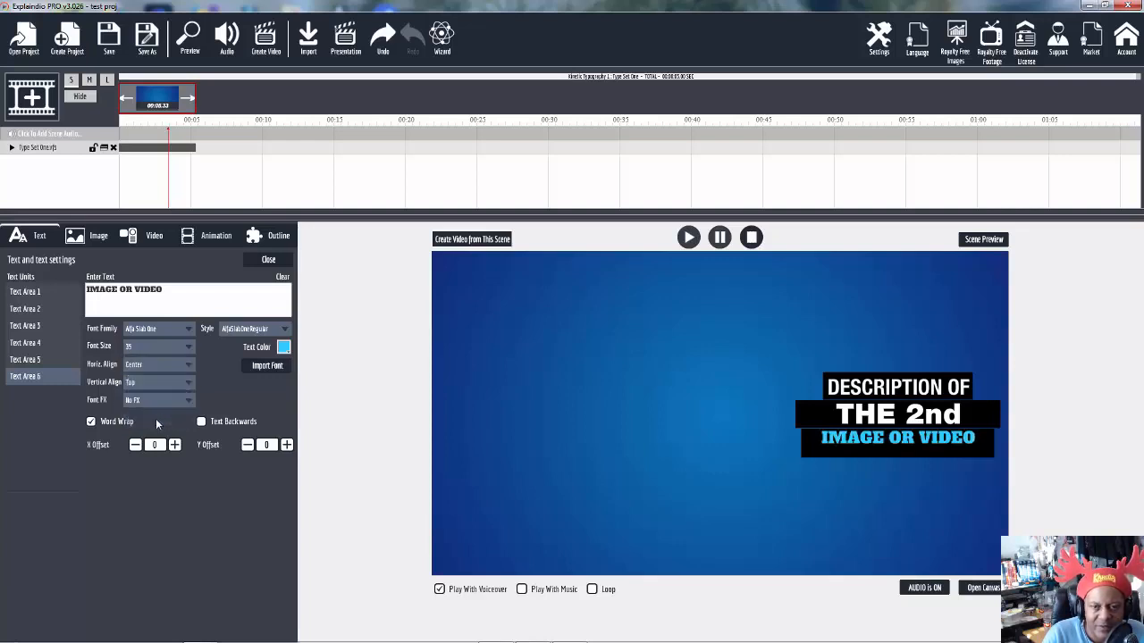
Compare font sizes 40 and 45 on the Text Area 6 text and settle on 40.
{"action": "left_click", "coordinate": [186, 350]}
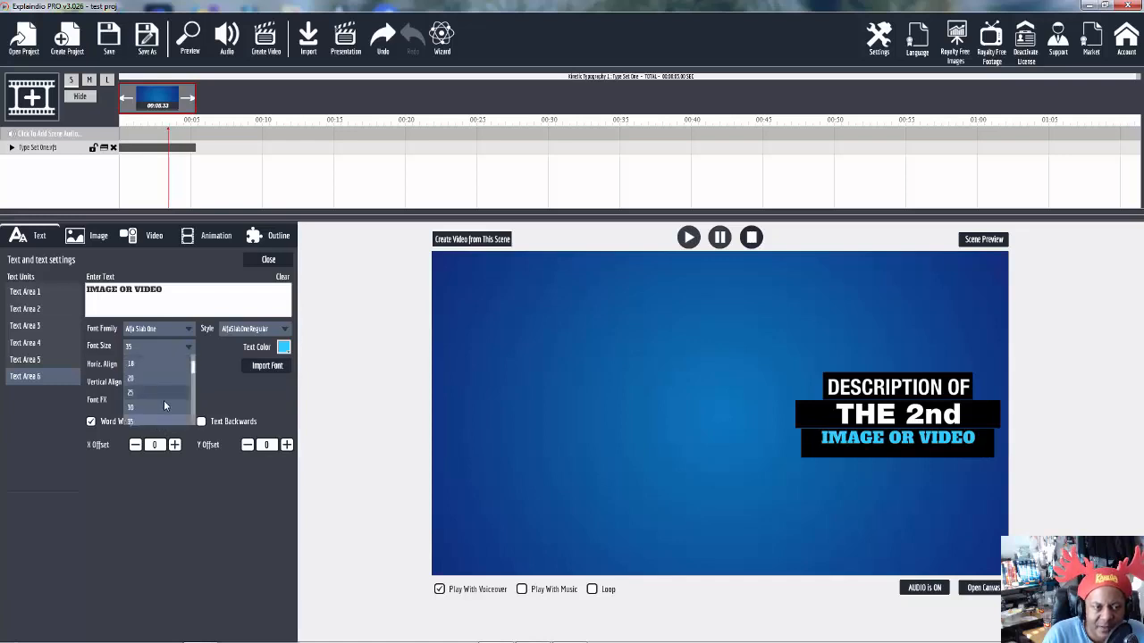
{"action": "left_click", "coordinate": [160, 409]}
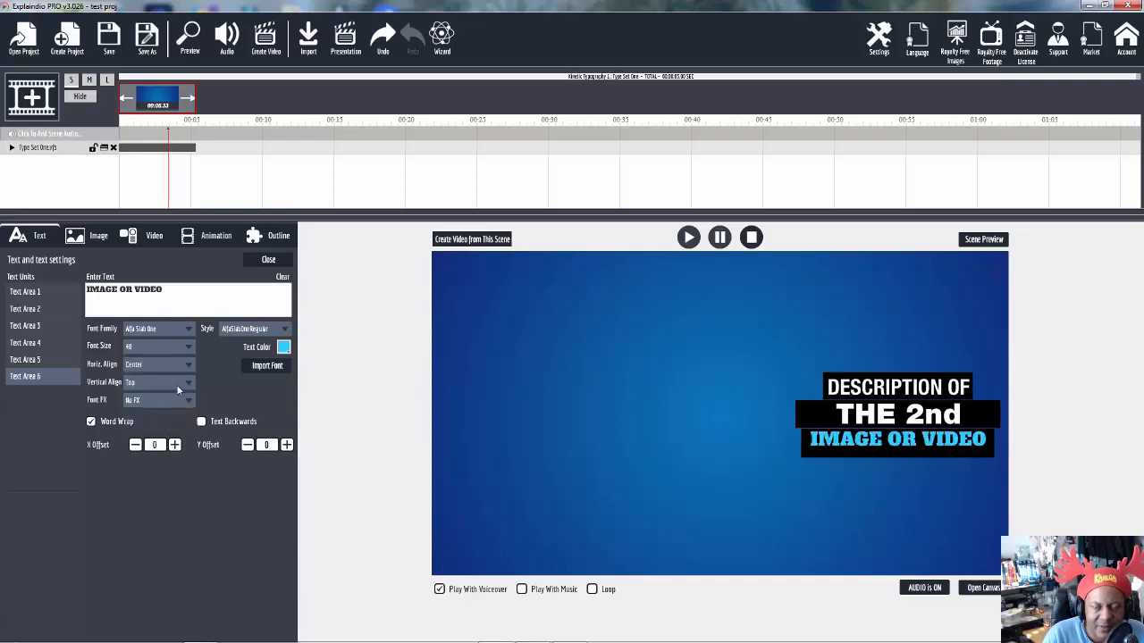
{"action": "left_click", "coordinate": [187, 350]}
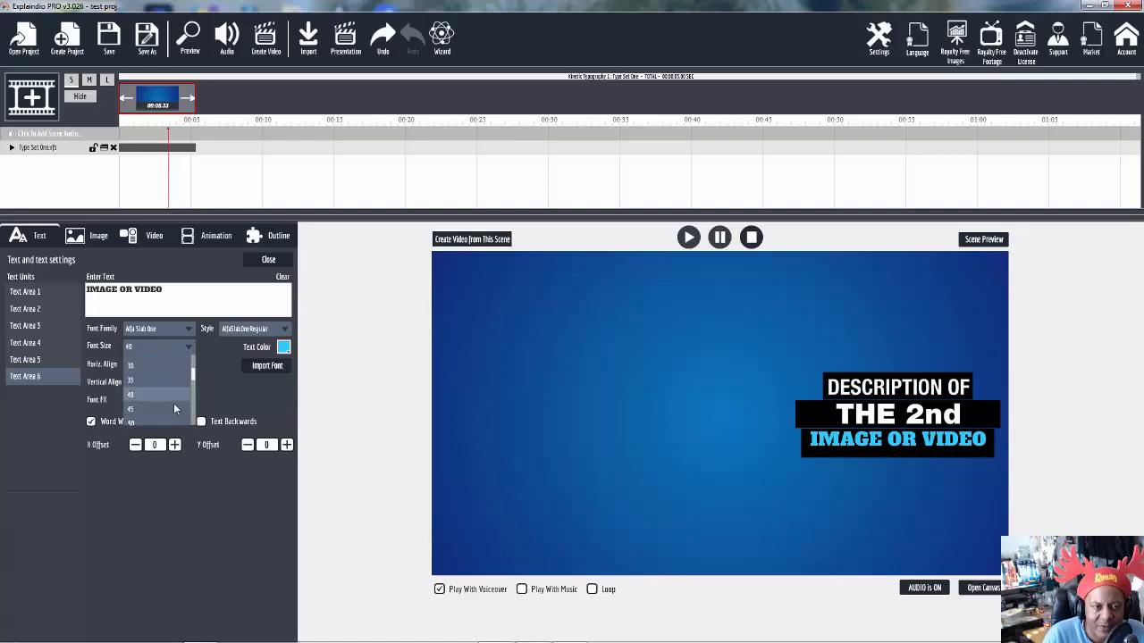
{"action": "left_click", "coordinate": [160, 410]}
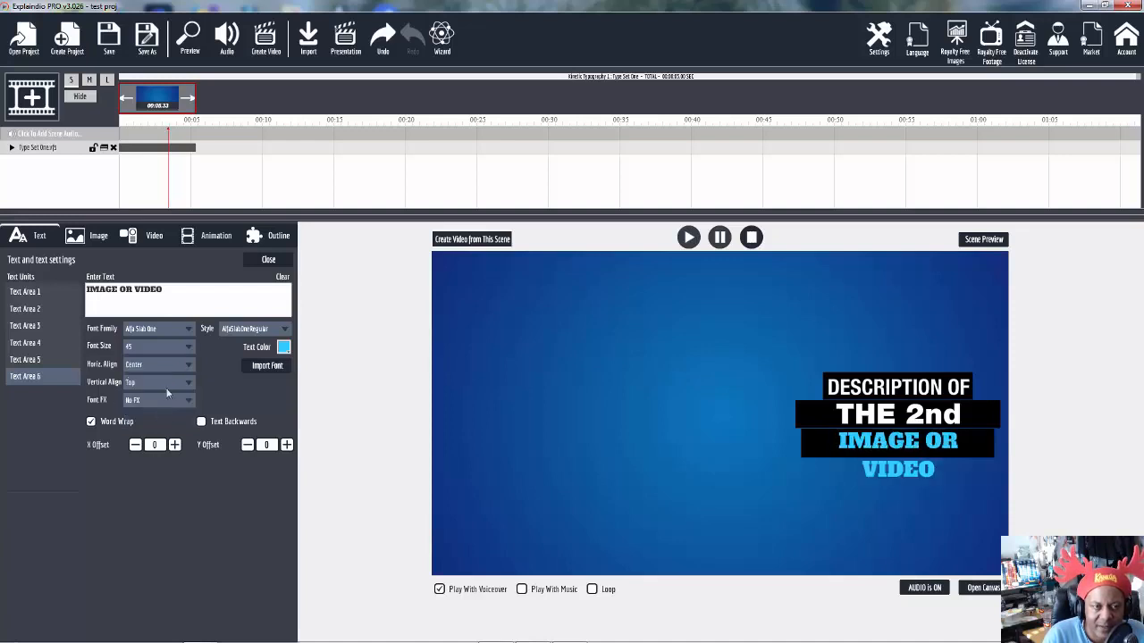
{"action": "left_click", "coordinate": [176, 348]}
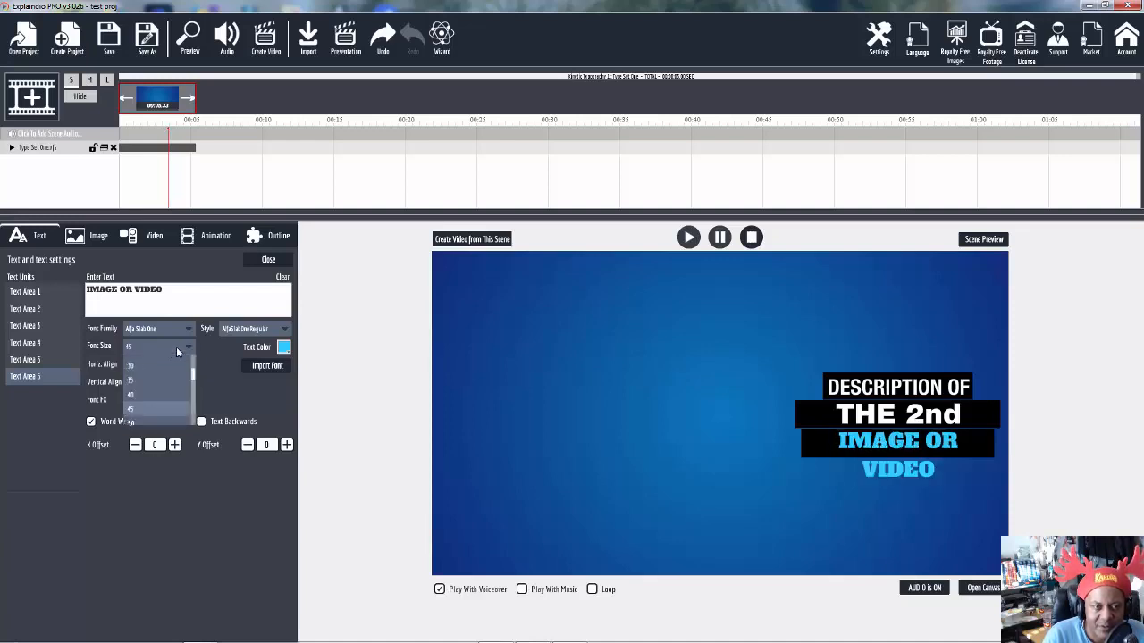
{"action": "left_click", "coordinate": [161, 401]}
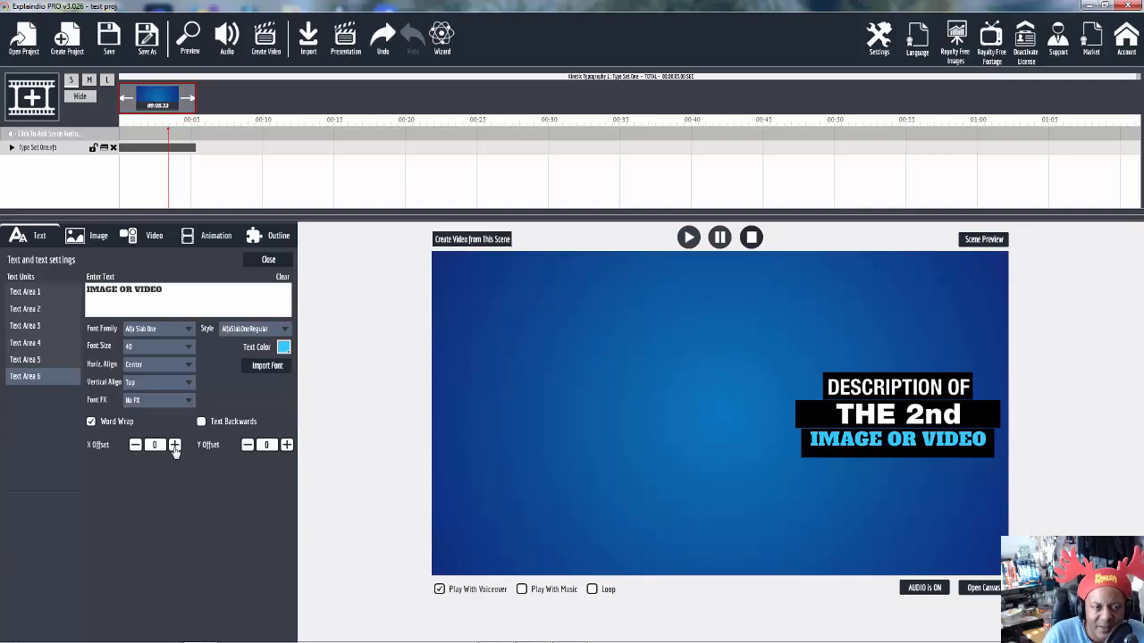
Set the Y offset of the Text Area 6 text to 9.
{"action": "left_click", "coordinate": [286, 445]}
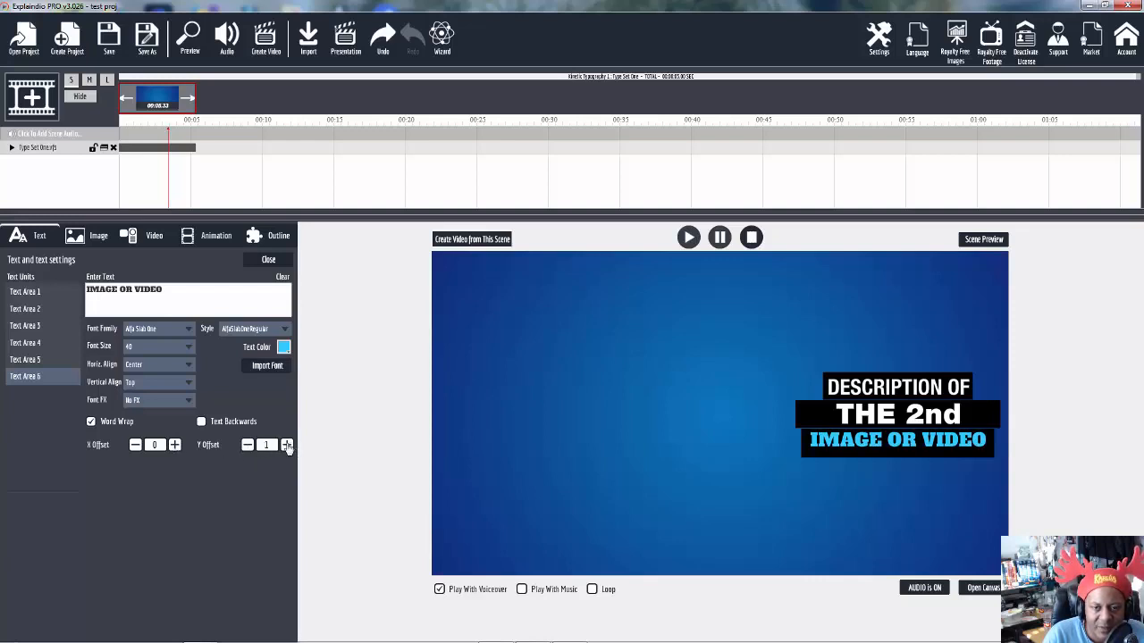
{"action": "left_click", "coordinate": [286, 446]}
{"action": "left_click", "coordinate": [286, 445]}
{"action": "left_click", "coordinate": [287, 446]}
{"action": "left_click", "coordinate": [287, 445]}
{"action": "left_click", "coordinate": [287, 446]}
{"action": "left_click", "coordinate": [287, 446]}
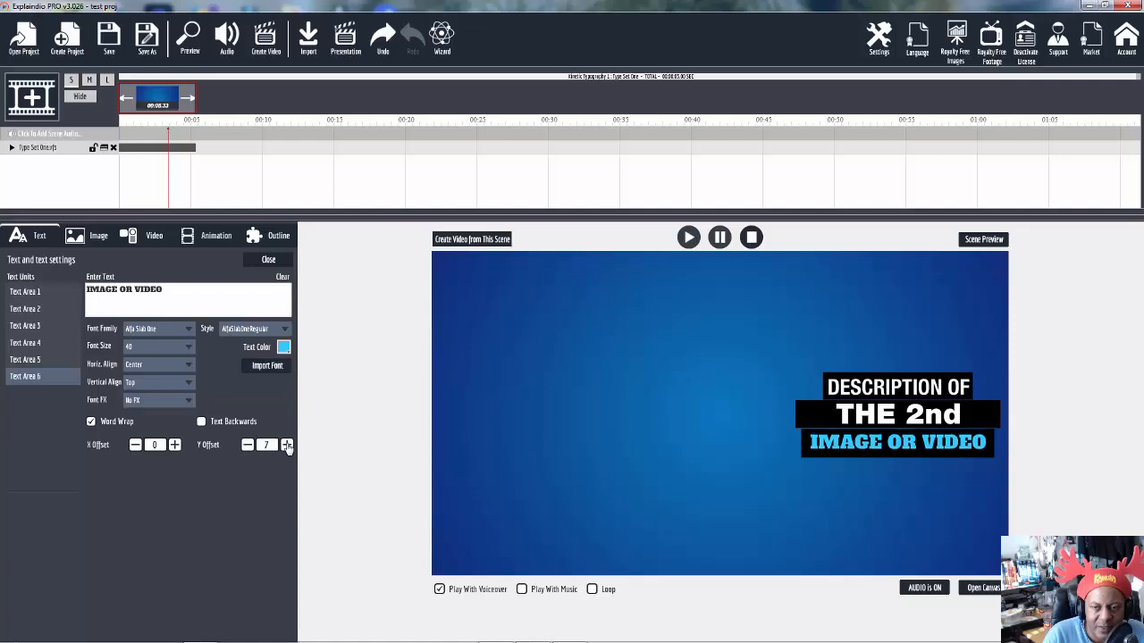
{"action": "left_click", "coordinate": [287, 445]}
{"action": "left_click", "coordinate": [287, 446]}
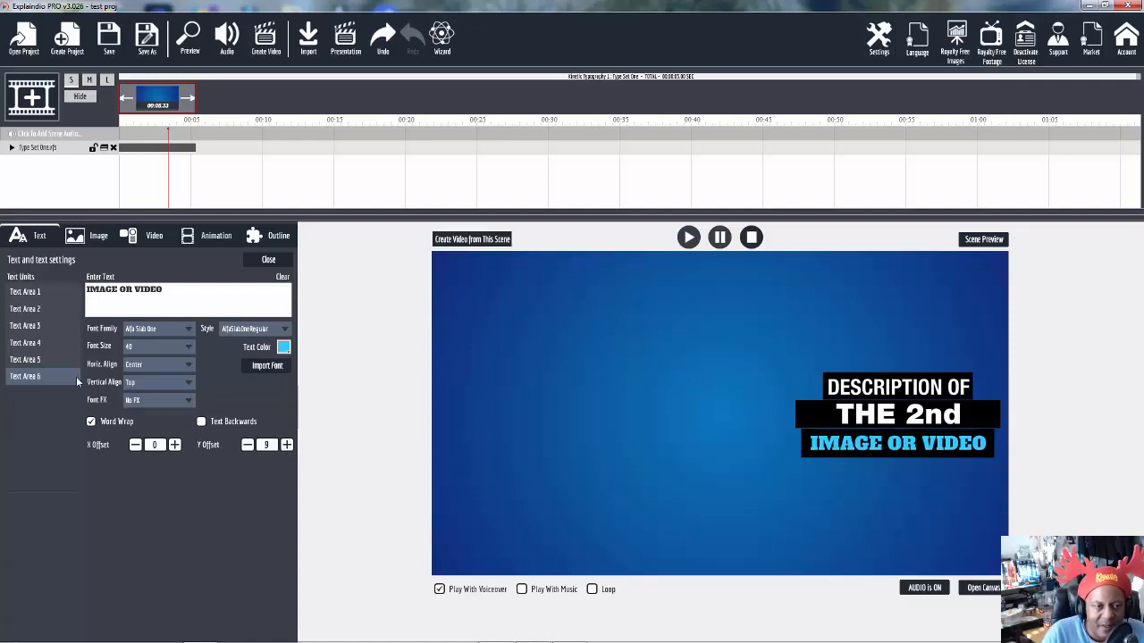
Shift the Text Area 5 text sideways by setting its X offset to -44.
{"action": "left_click", "coordinate": [39, 360]}
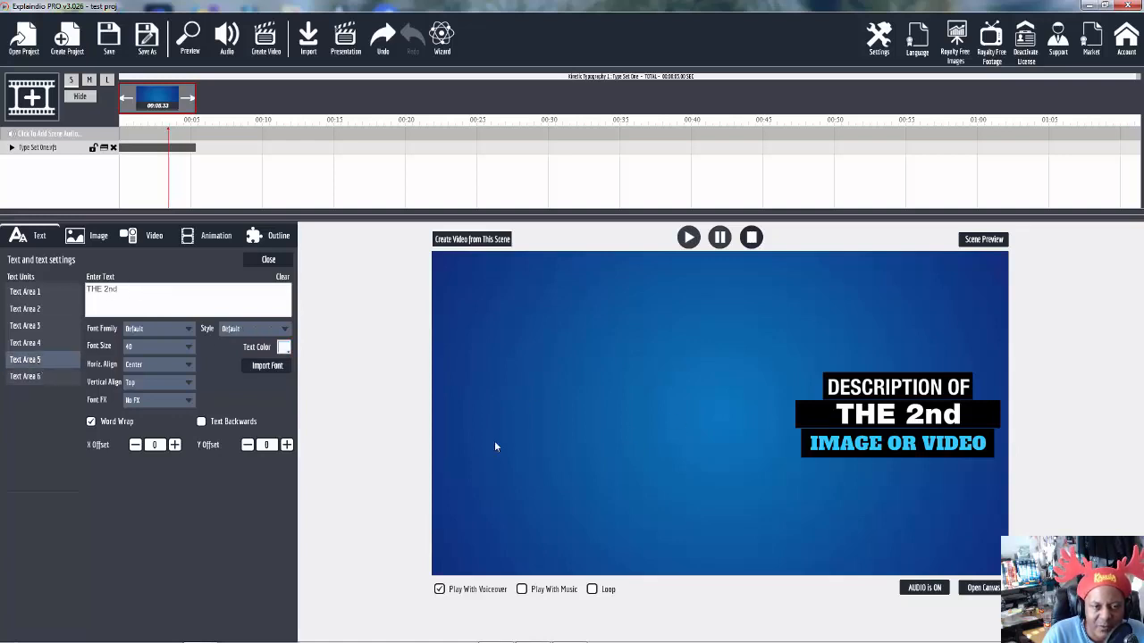
{"action": "left_click", "coordinate": [135, 445]}
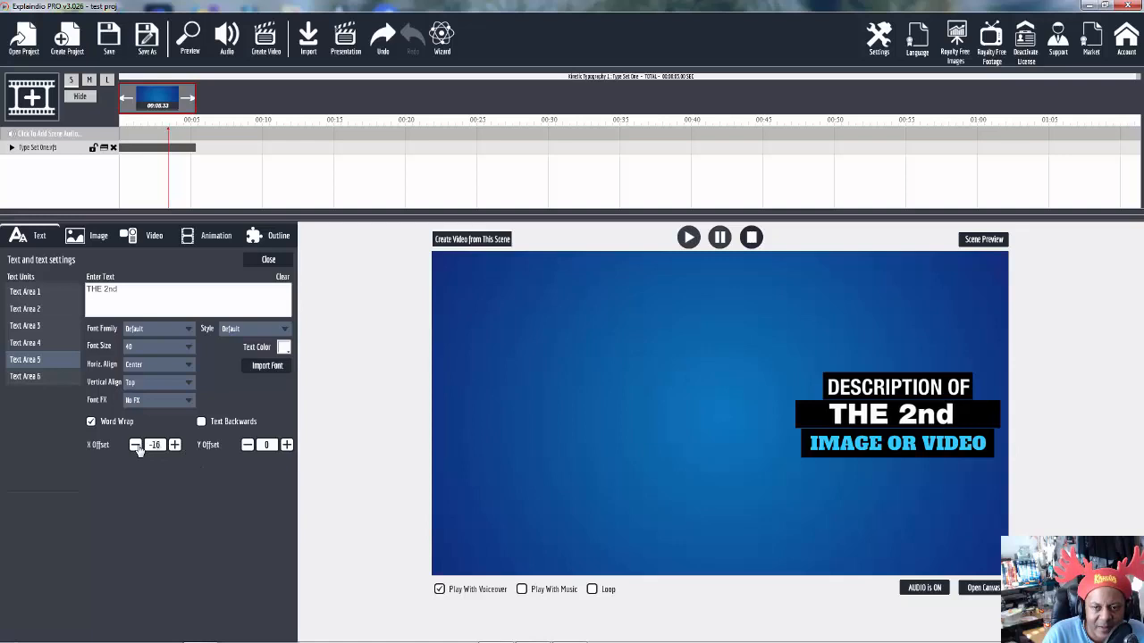
{"action": "left_click_drag", "start_coordinate": [135, 445], "coordinate": [135, 445]}
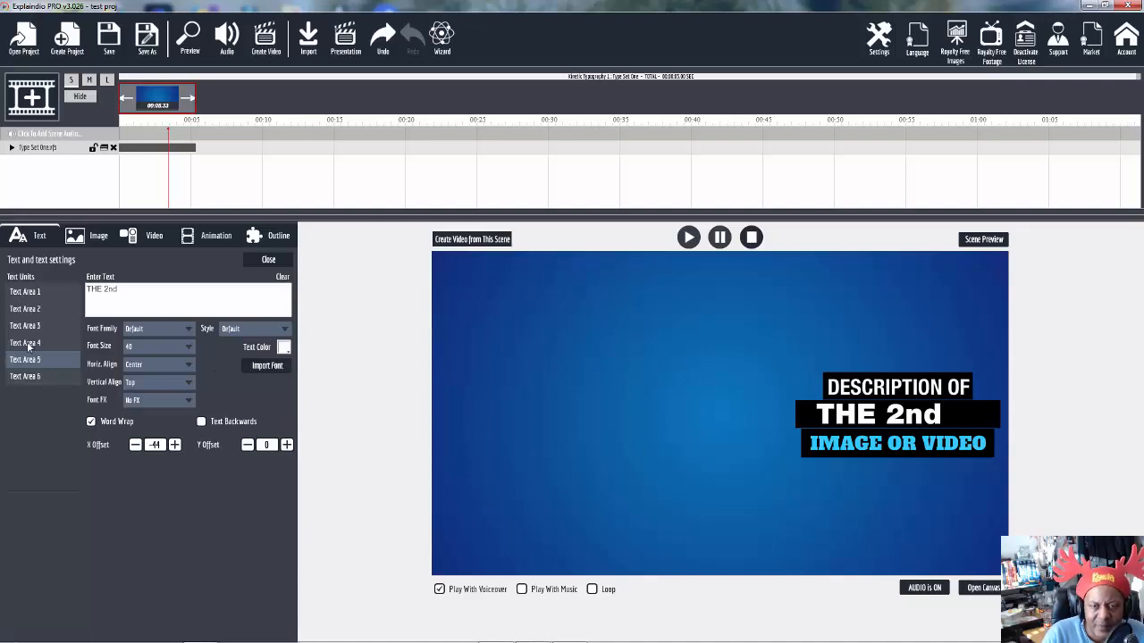
Try a Y offset of 1 on the Text Area 4 text and return it to 0.
{"action": "left_click", "coordinate": [27, 343]}
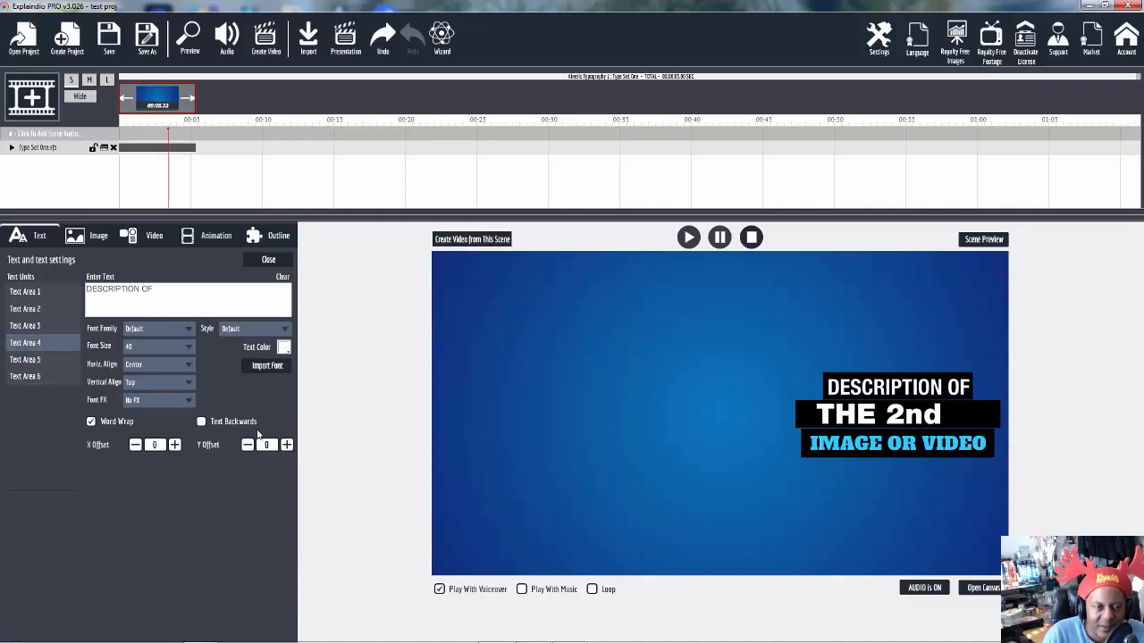
{"action": "left_click", "coordinate": [286, 445]}
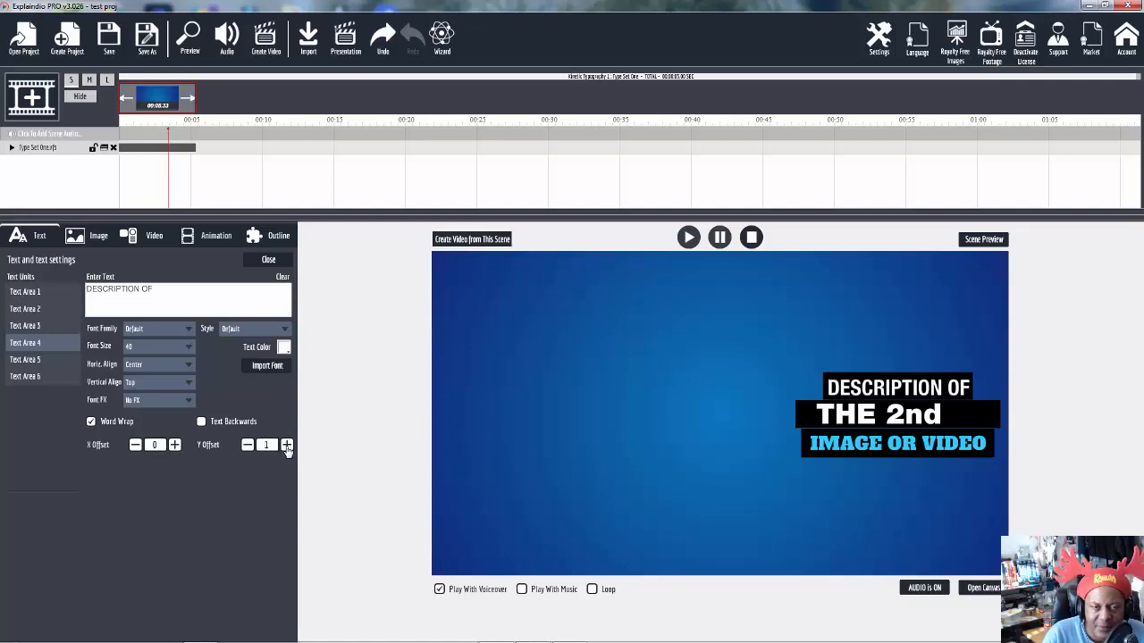
{"action": "left_click", "coordinate": [247, 445]}
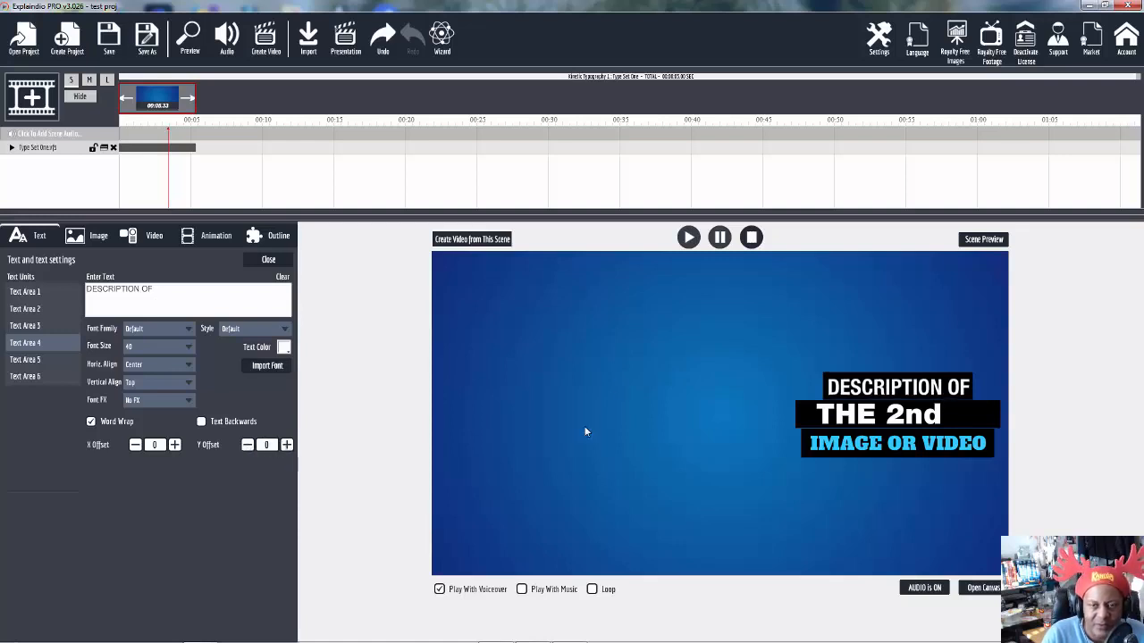
Assign image 006 from the Month13-100-Images-Part3 folder as the slide's background image.
{"action": "left_click", "coordinate": [98, 236]}
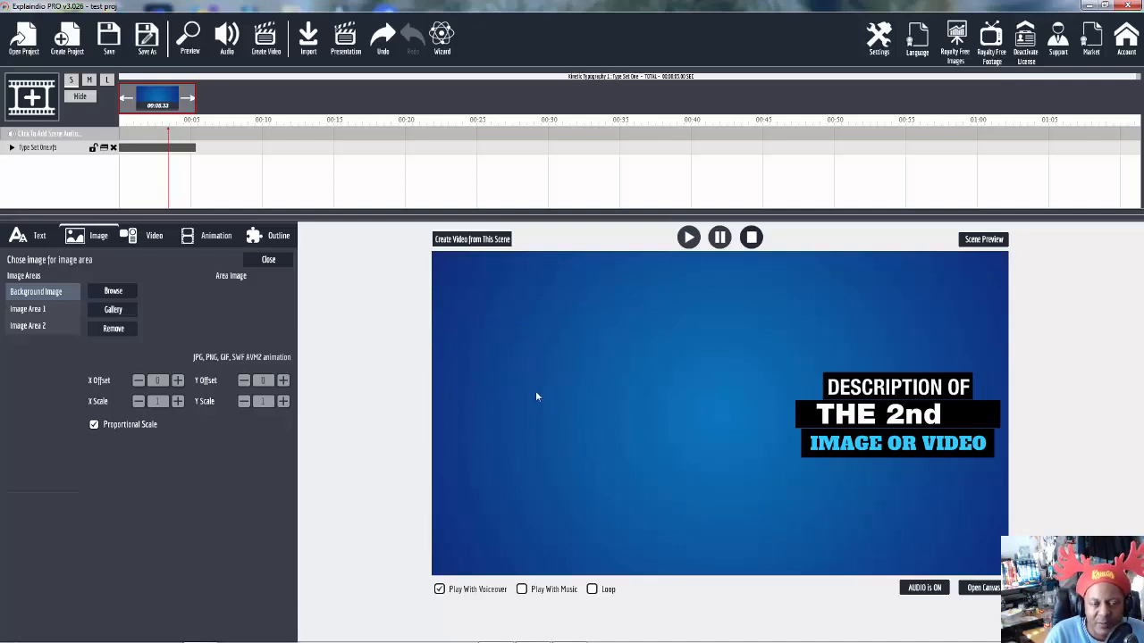
{"action": "left_click", "coordinate": [114, 292]}
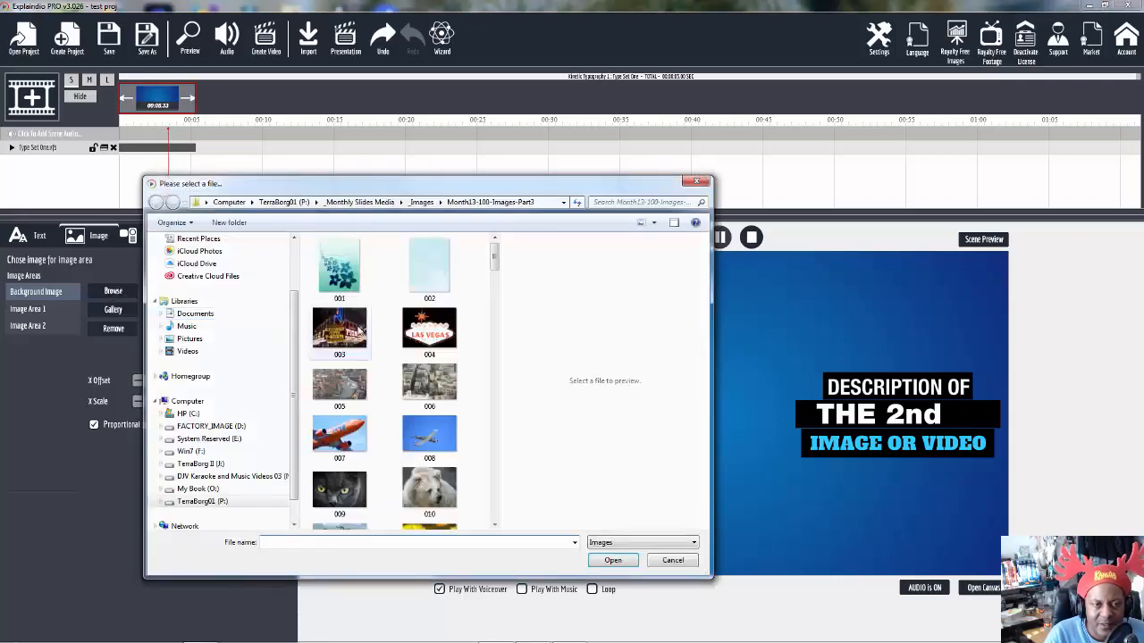
{"action": "left_click", "coordinate": [431, 338]}
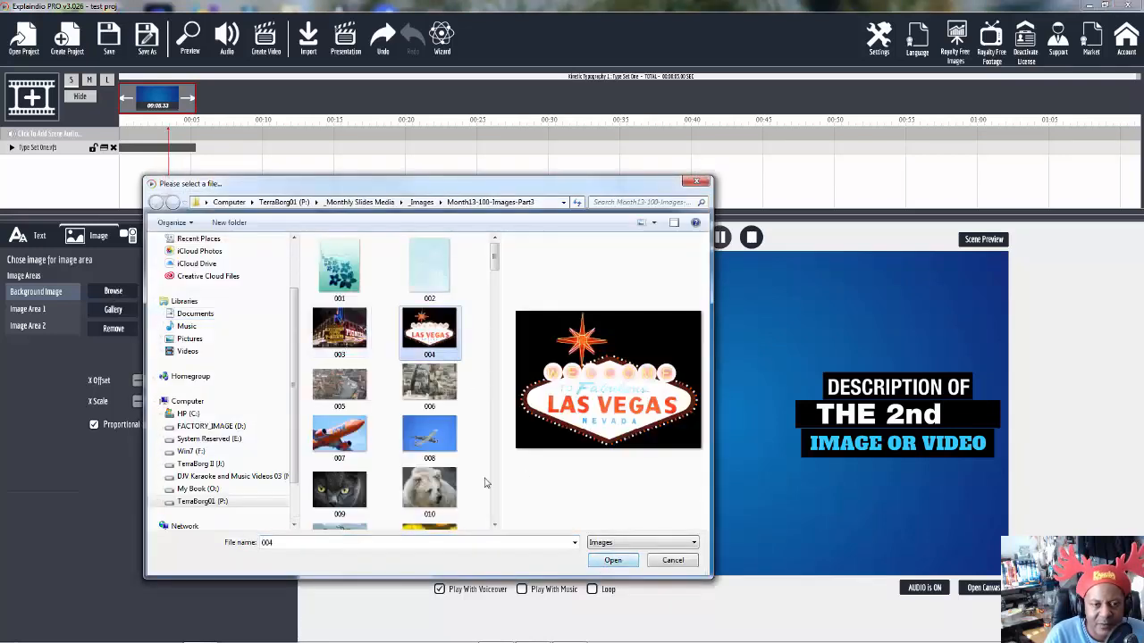
{"action": "left_click", "coordinate": [432, 386]}
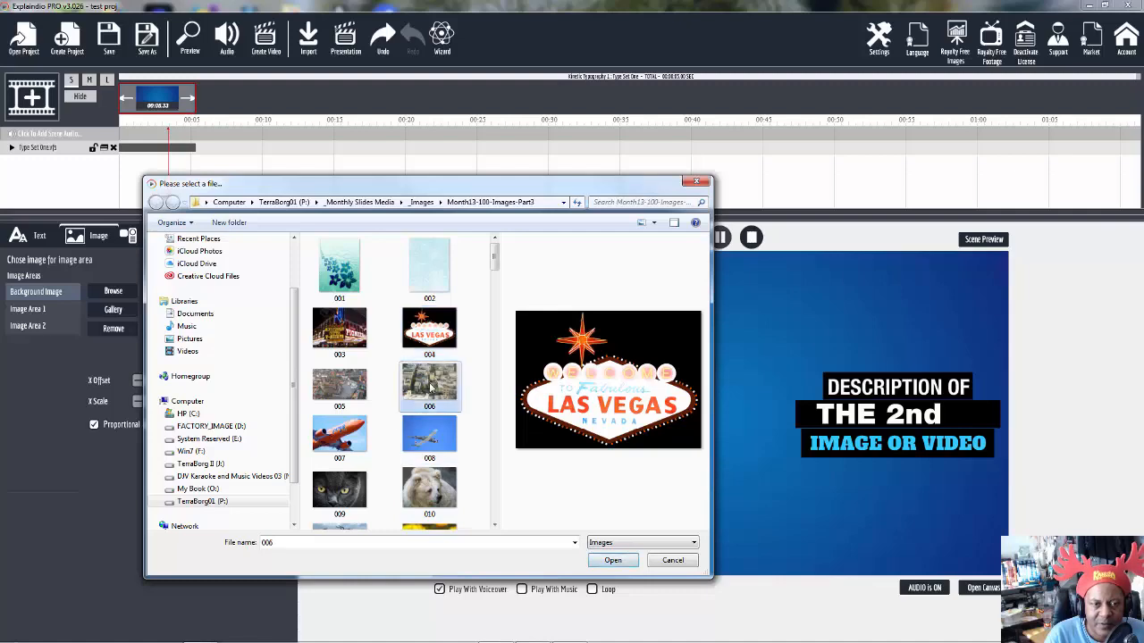
{"action": "left_click", "coordinate": [613, 561]}
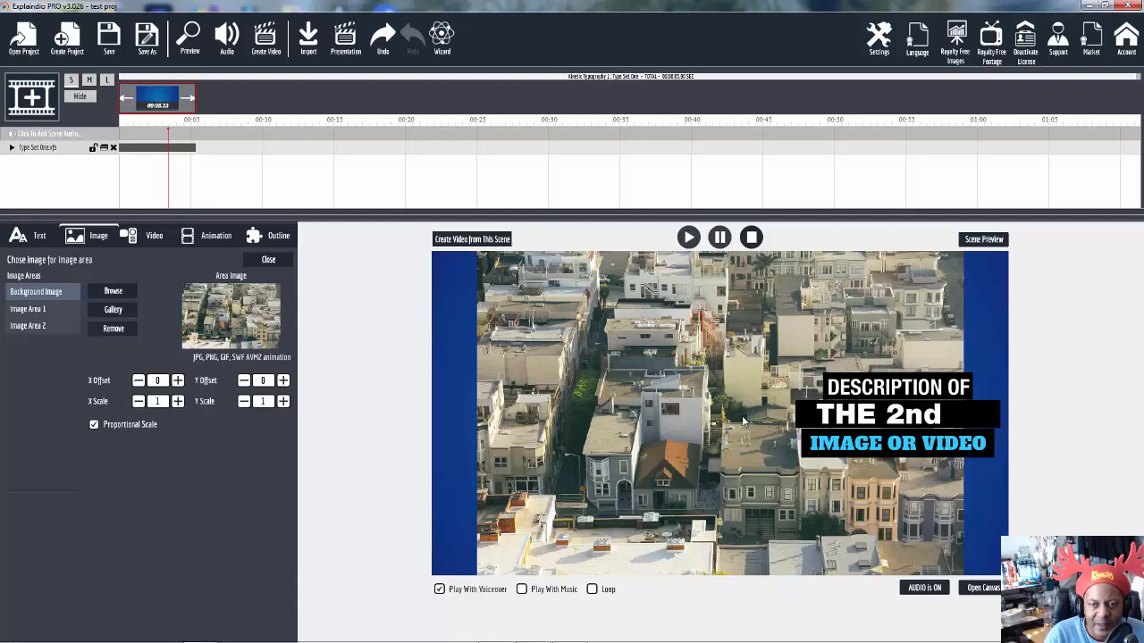
Reopen the customization of the Type Set One slide and open the image gallery for Image Area 1.
{"action": "left_click", "coordinate": [51, 152]}
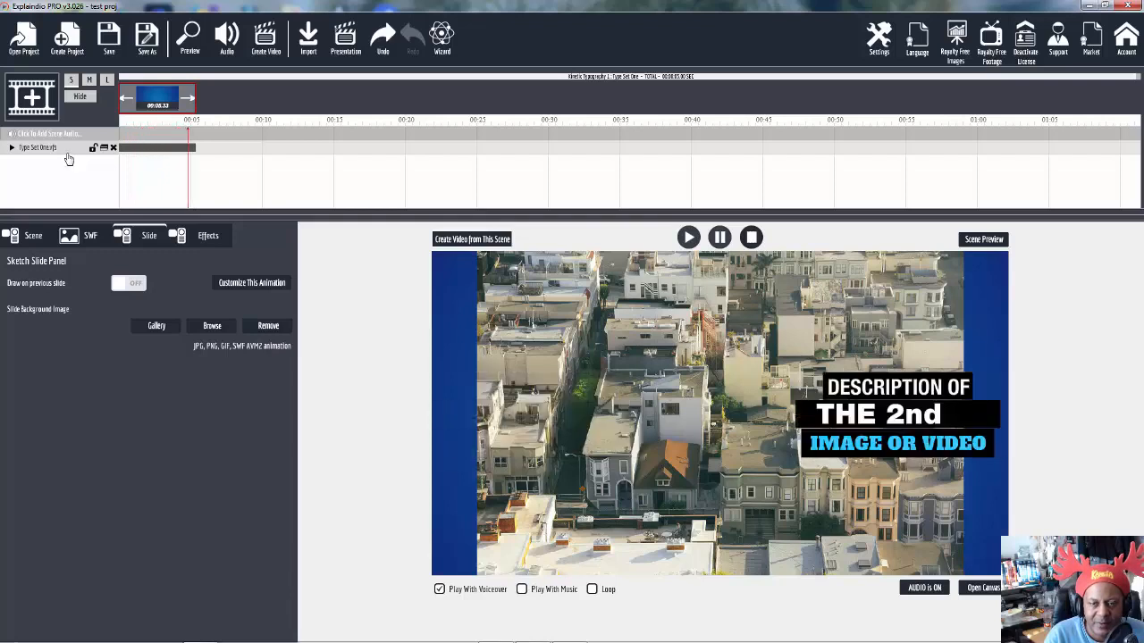
{"action": "left_click", "coordinate": [241, 284]}
{"action": "left_click", "coordinate": [42, 310]}
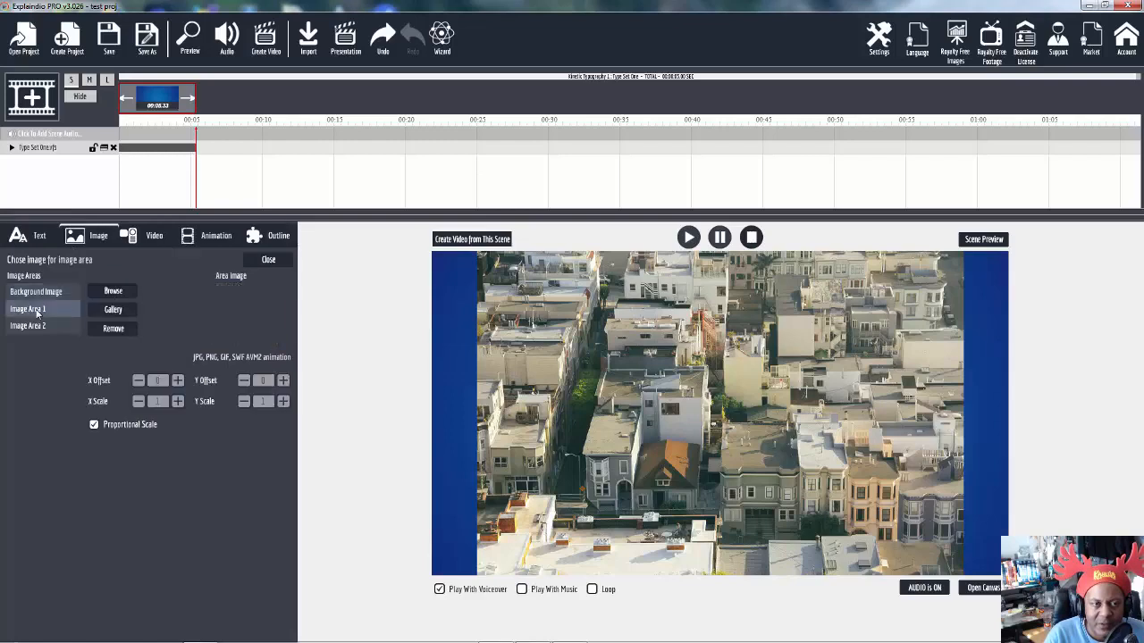
{"action": "left_click", "coordinate": [113, 309]}
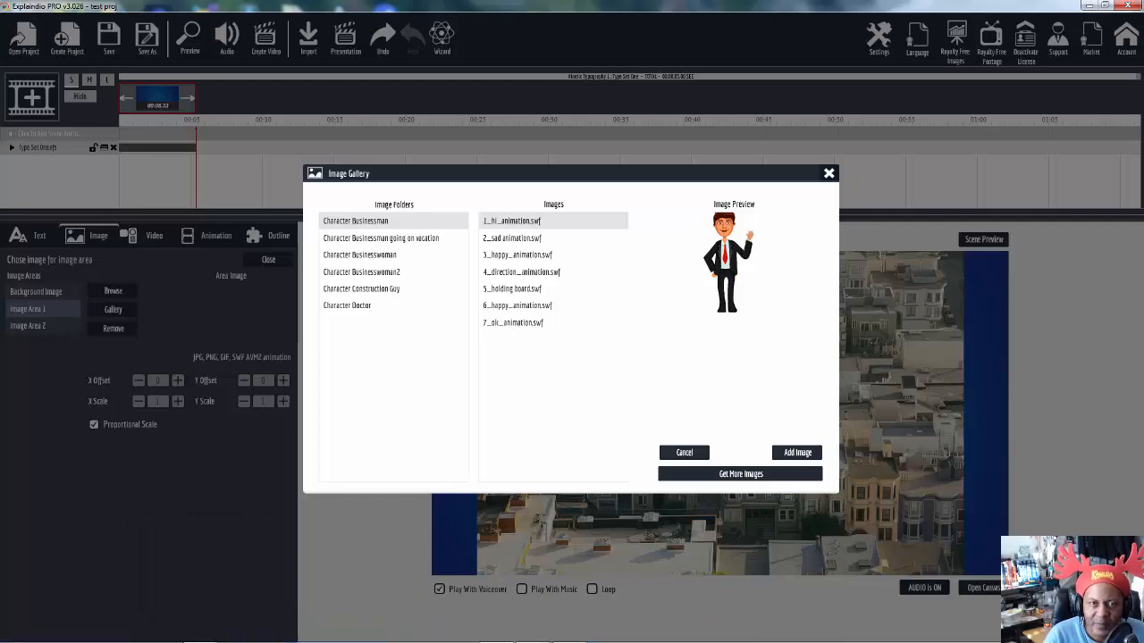
Switch to Windows Explorer and examine the character folders inside the Explaindio program's images folder.
{"action": "left_click_drag", "start_coordinate": [1142, 97], "coordinate": [729, 150]}
{"action": "left_click", "coordinate": [690, 164]}
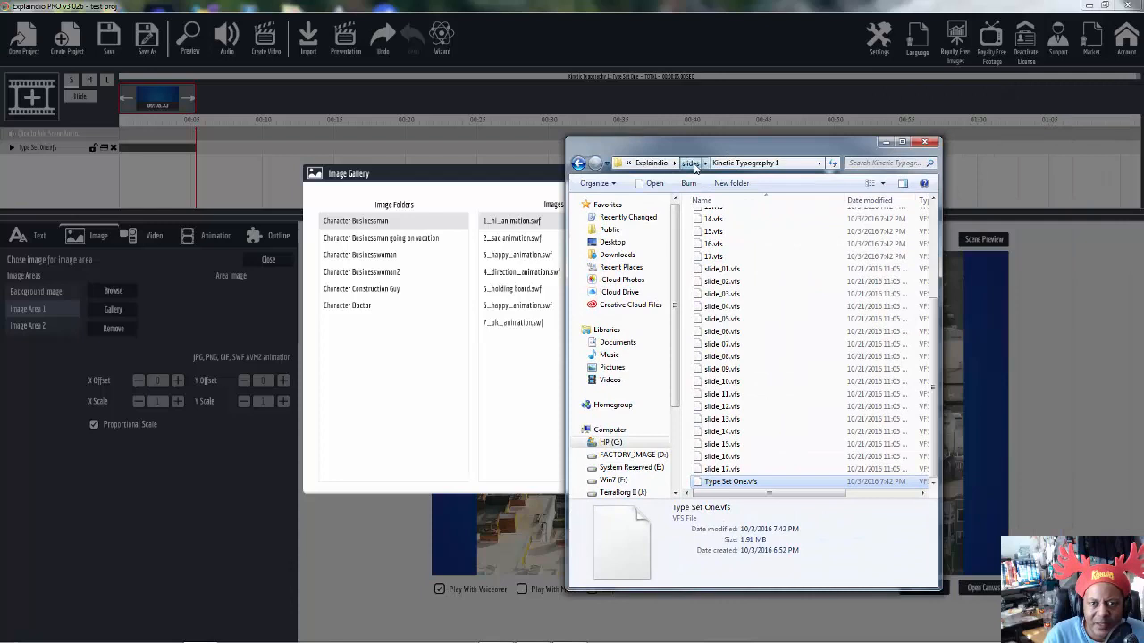
{"action": "left_click", "coordinate": [726, 163]}
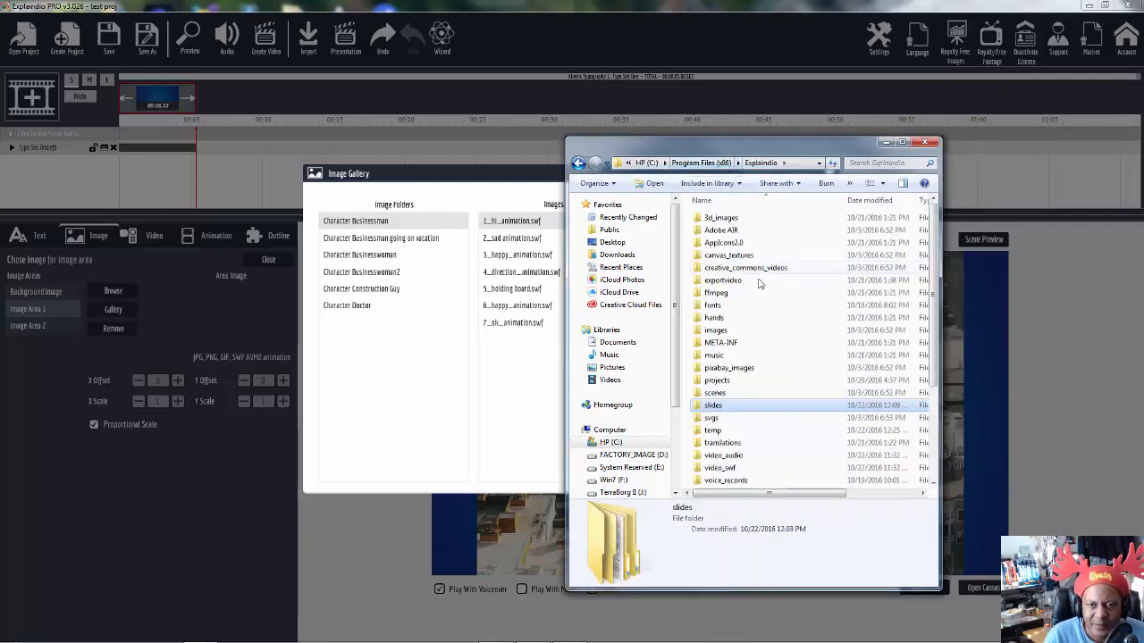
{"action": "double_click", "coordinate": [746, 330]}
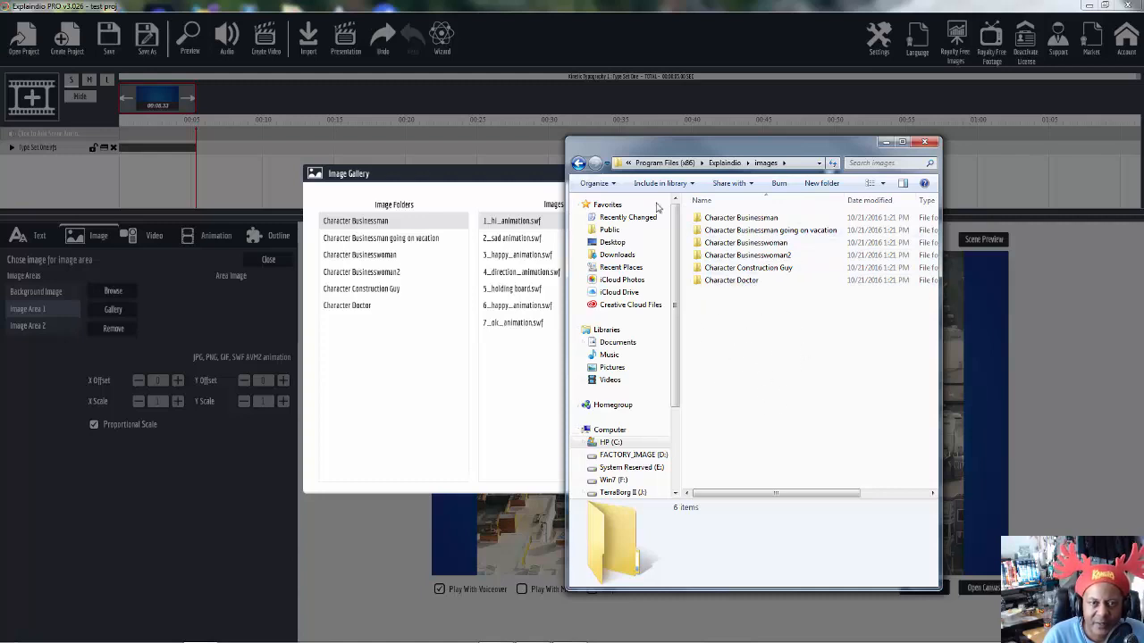
Return to Explaindio and add 1_hi_animation.swf from the Character Businessman folder to Image Area 1.
{"action": "left_click_drag", "start_coordinate": [692, 149], "coordinate": [1142, 158]}
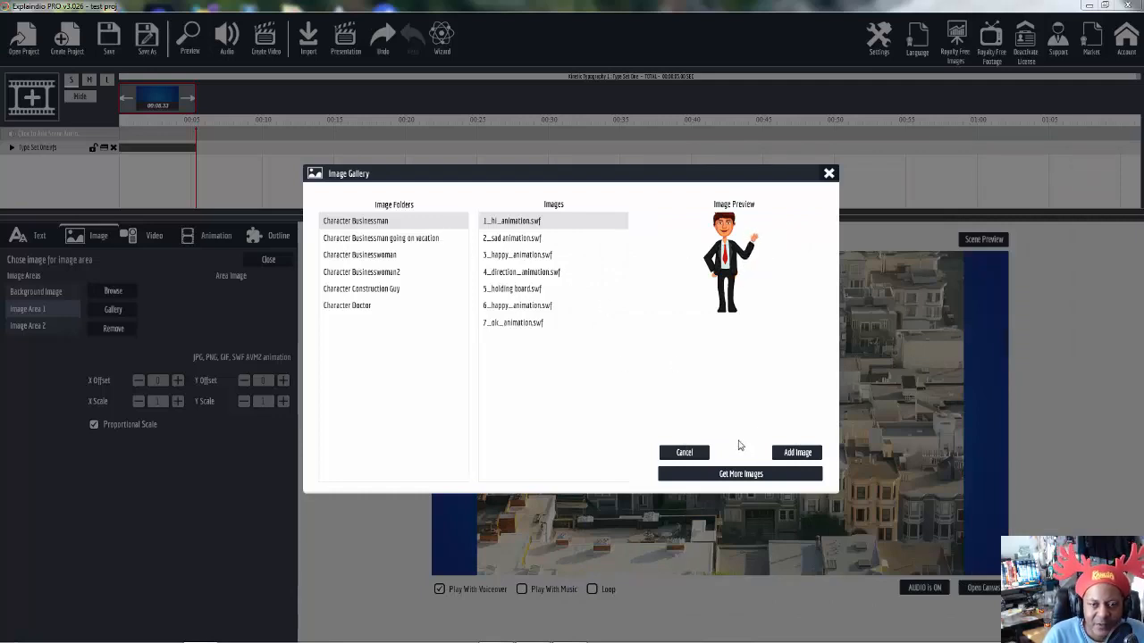
{"action": "left_click", "coordinate": [800, 453]}
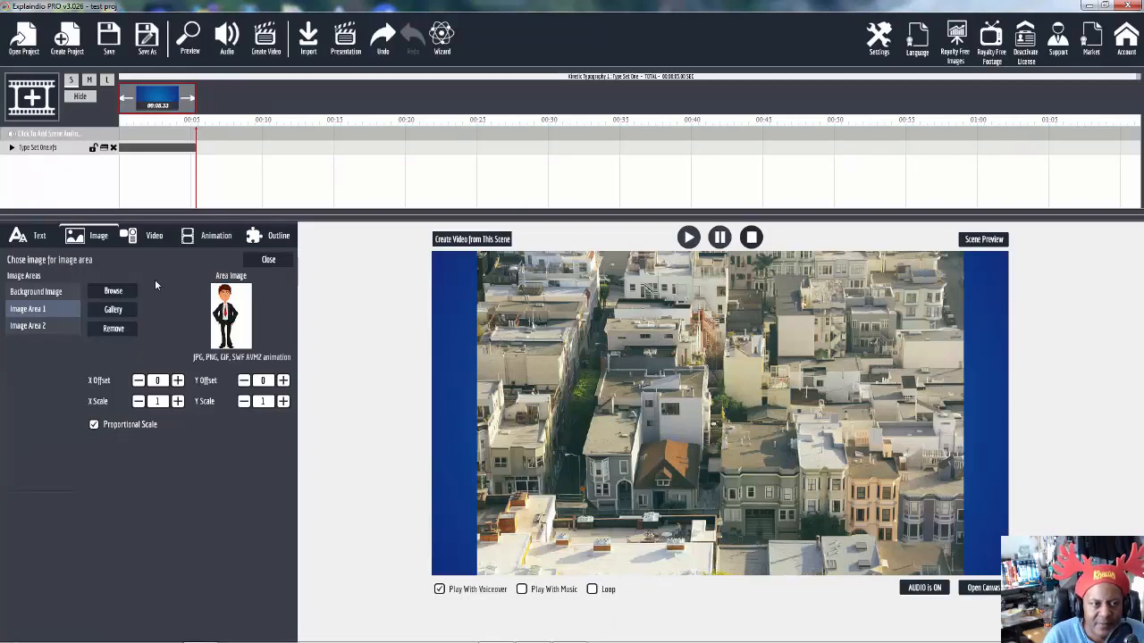
Add character_2Holding Board.swf from the Character Businesswoman gallery folder to Image Area 2.
{"action": "left_click", "coordinate": [43, 327]}
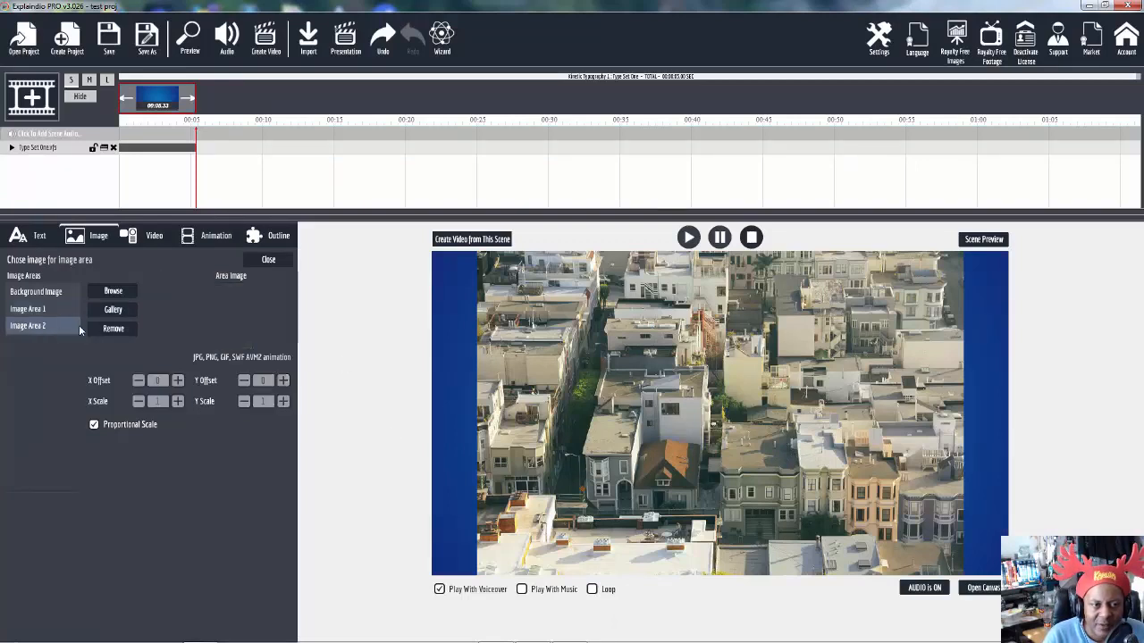
{"action": "left_click", "coordinate": [112, 317]}
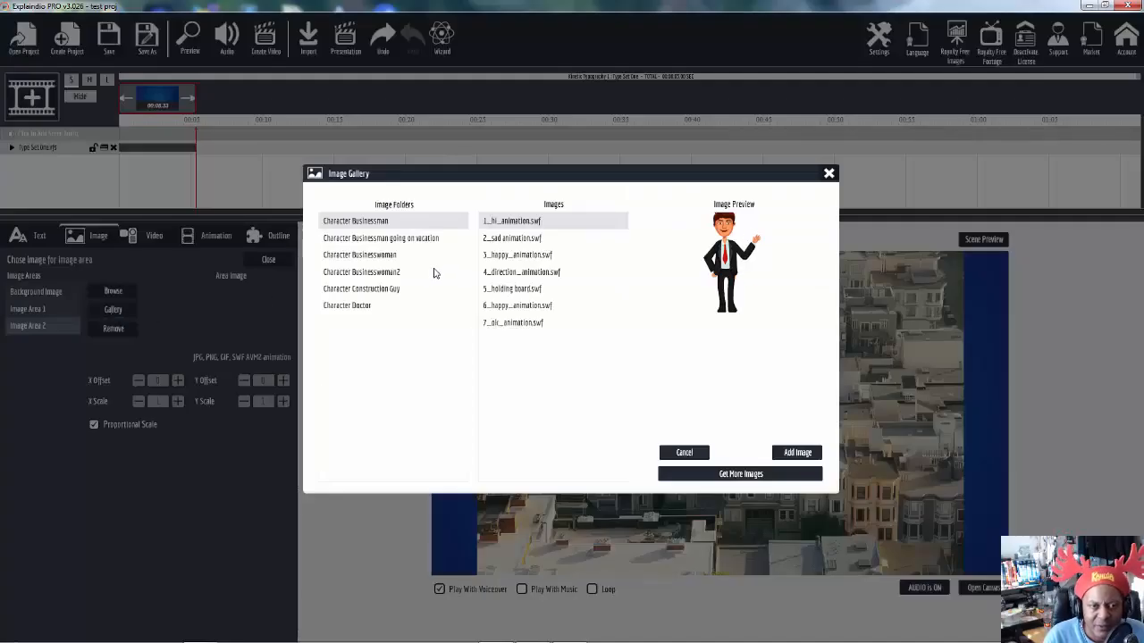
{"action": "left_click", "coordinate": [385, 257]}
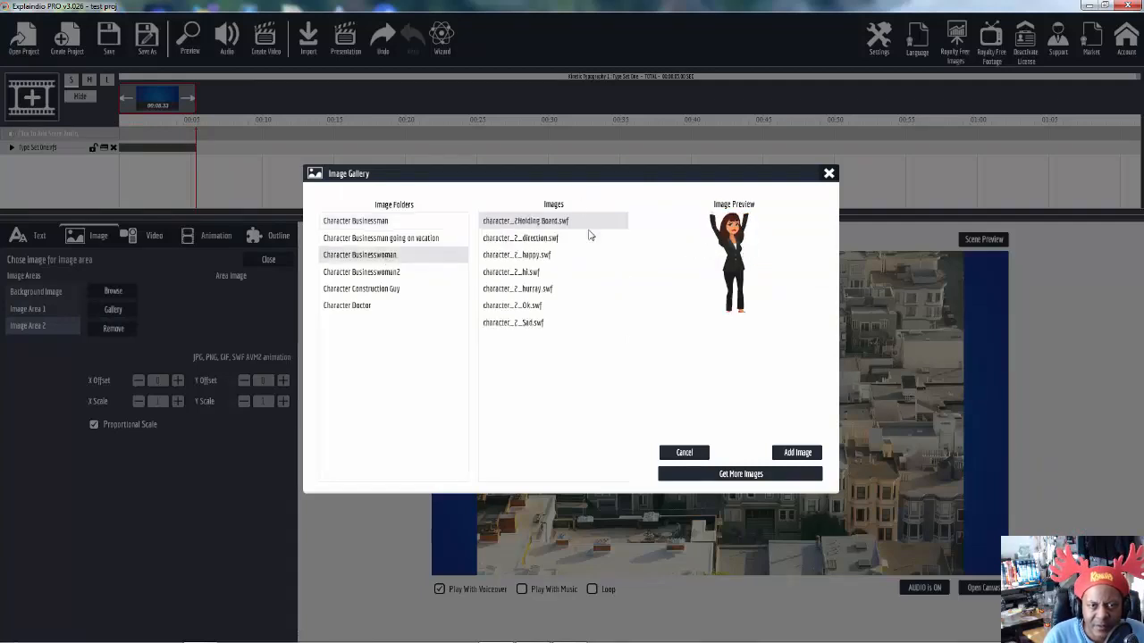
{"action": "left_click", "coordinate": [808, 457]}
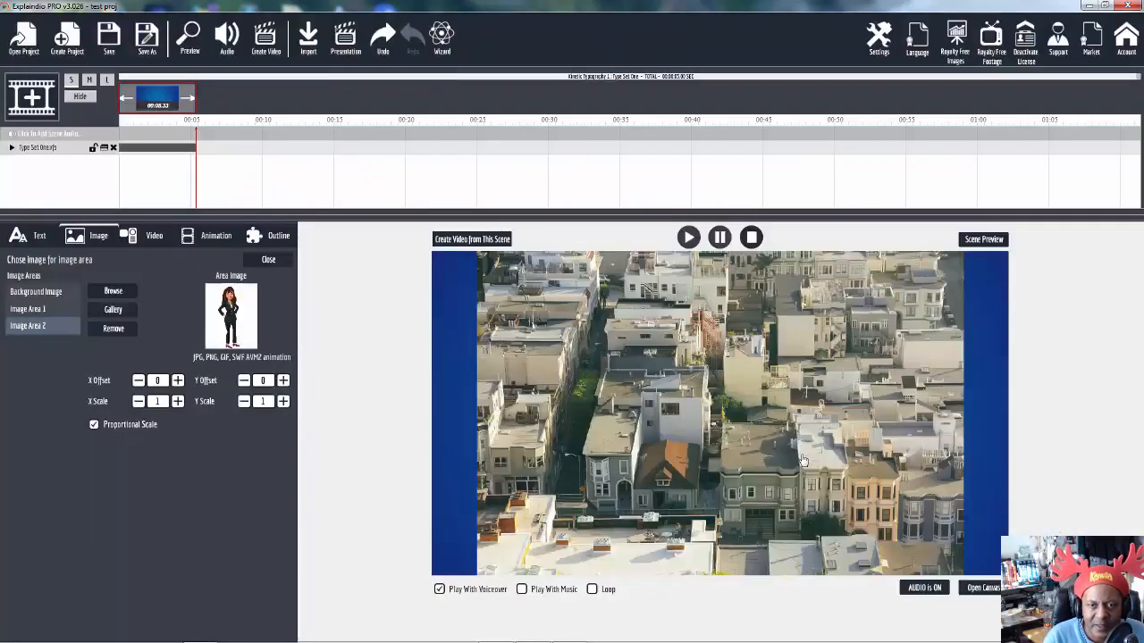
Review the pictures assigned to Image Area 1, Image Area 2 and the background image.
{"action": "left_click", "coordinate": [34, 315]}
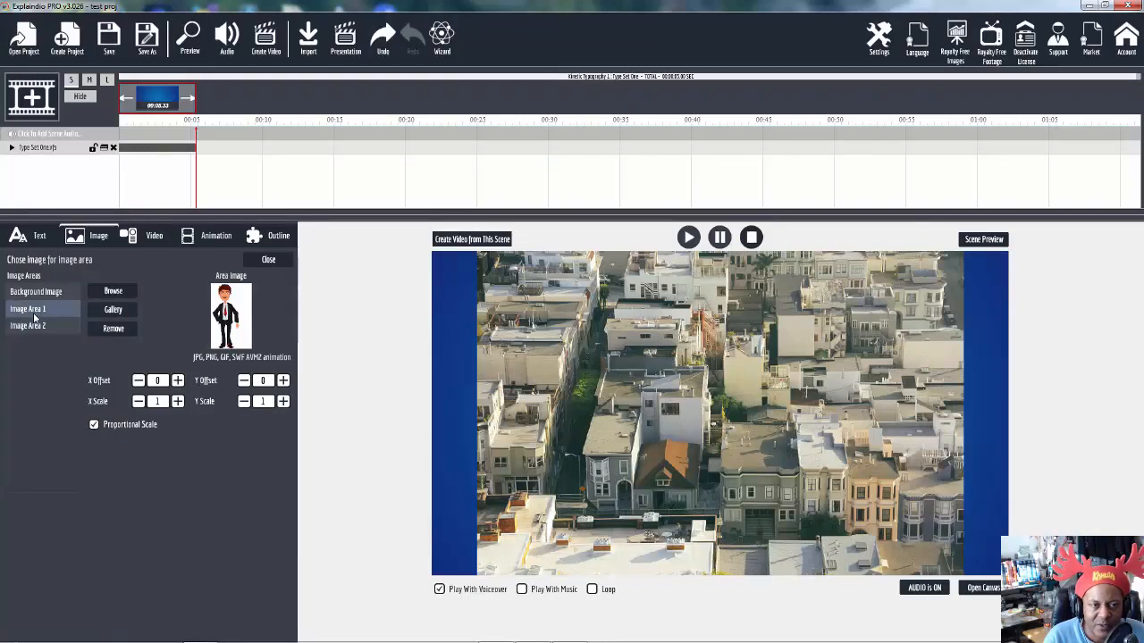
{"action": "left_click", "coordinate": [36, 327]}
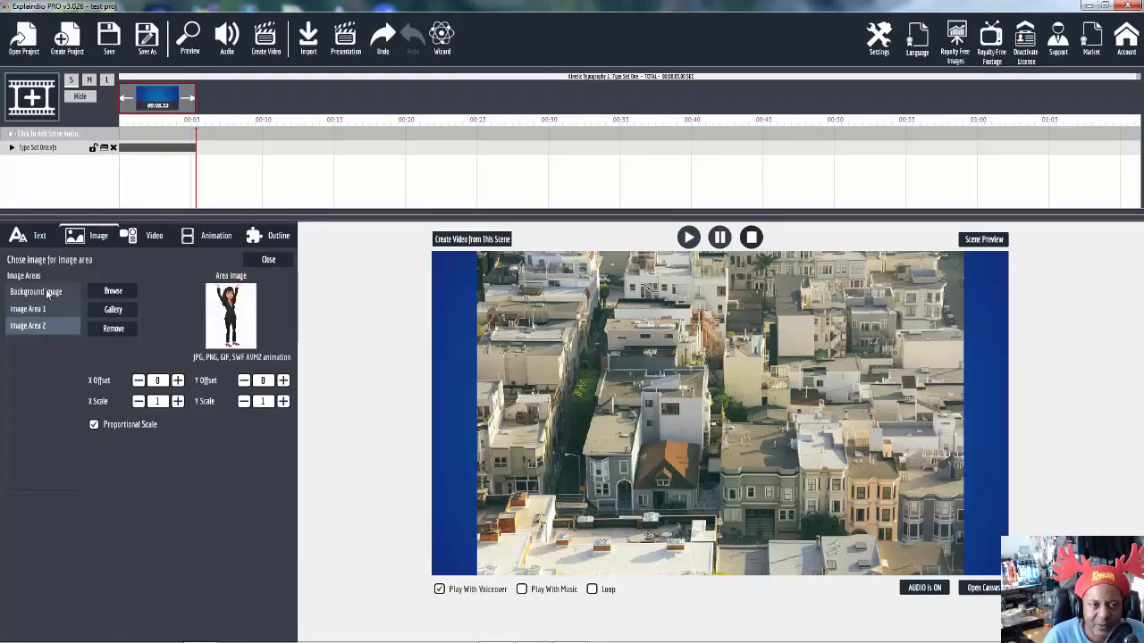
{"action": "left_click", "coordinate": [49, 293]}
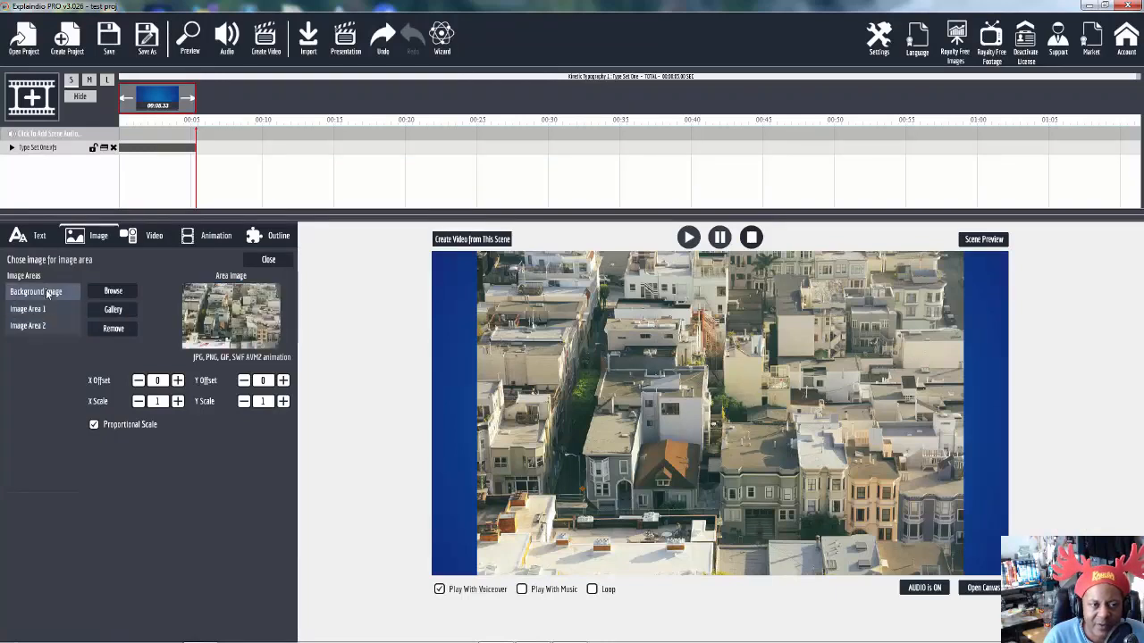
Add the _704 video from the ExplaindioHD_Video_Backgrounds-100 folder inside _Videos to Video Area 1 of the Type Set One slide.
{"action": "left_click", "coordinate": [53, 150]}
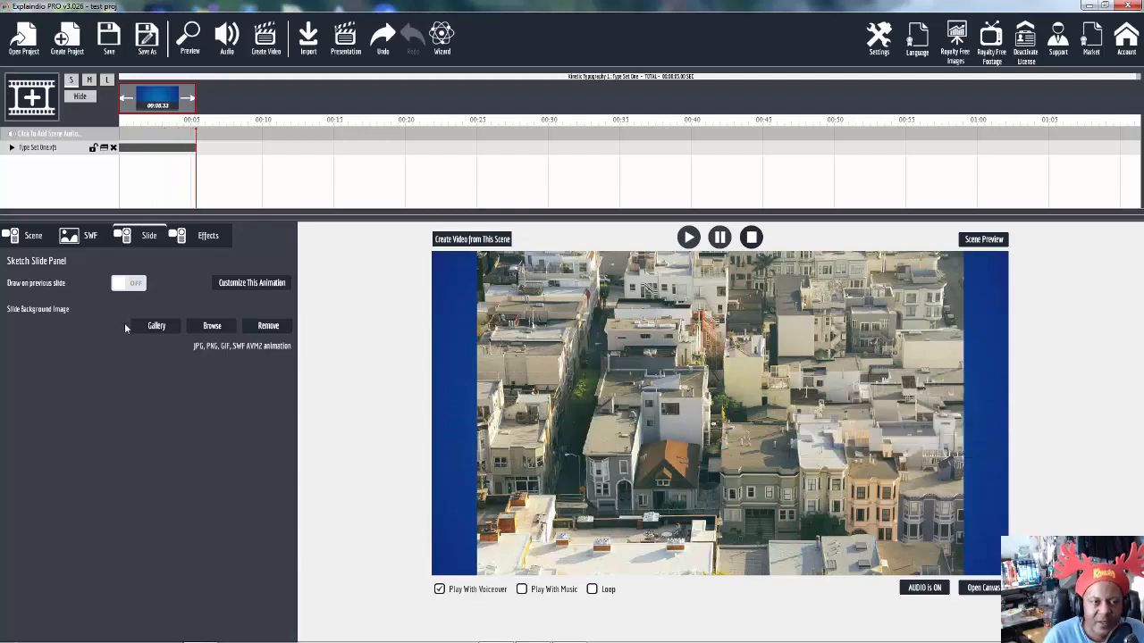
{"action": "left_click", "coordinate": [238, 282]}
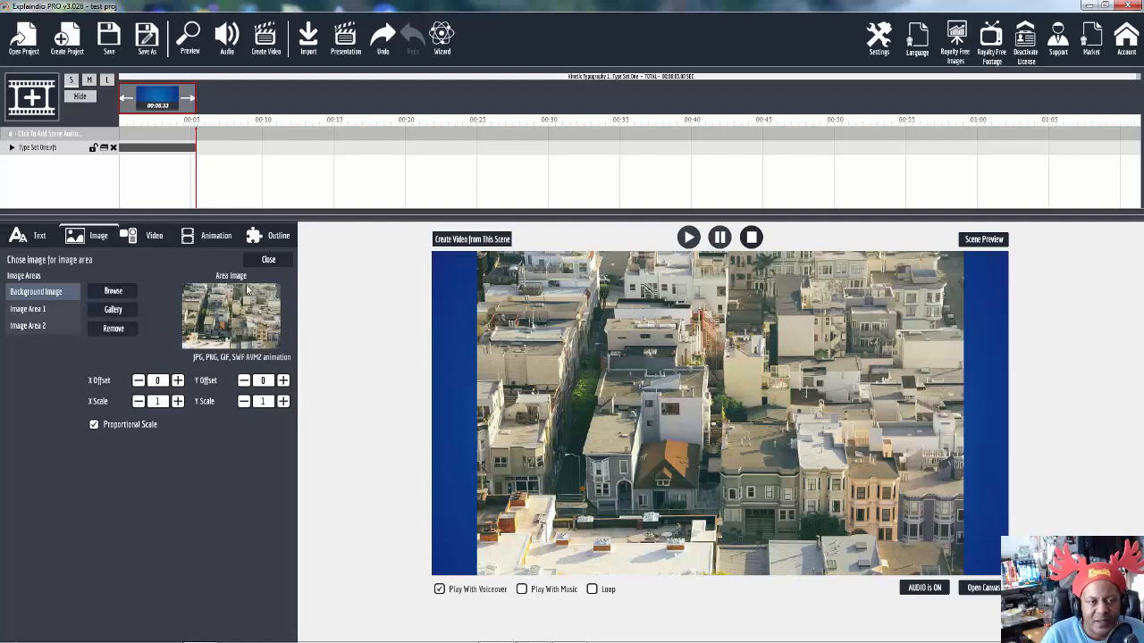
{"action": "left_click", "coordinate": [154, 238]}
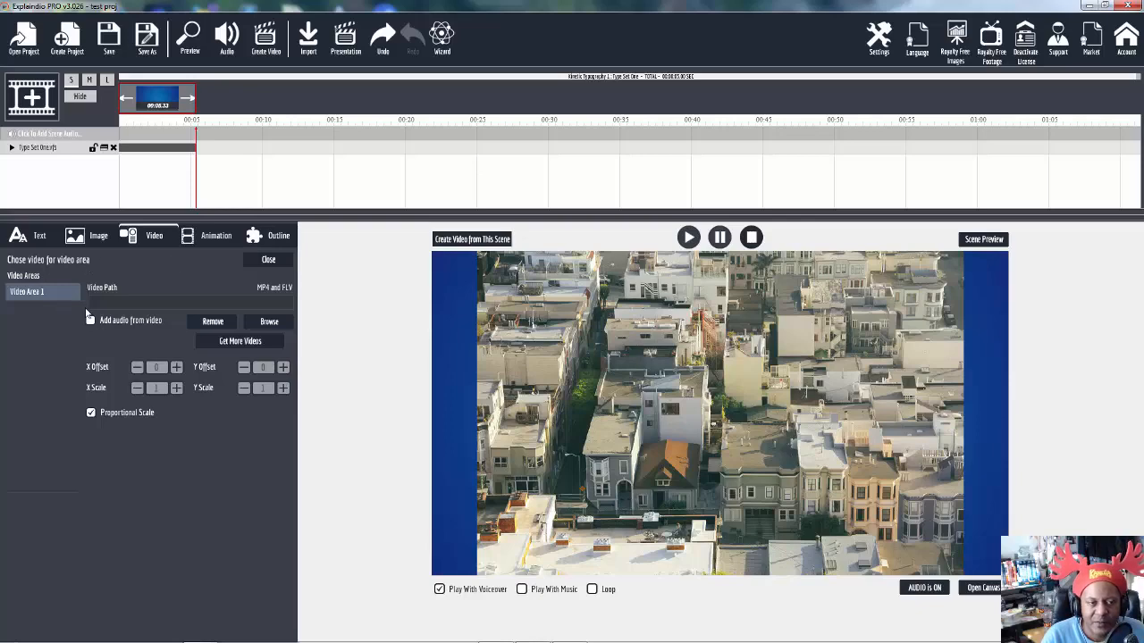
{"action": "left_click", "coordinate": [268, 323]}
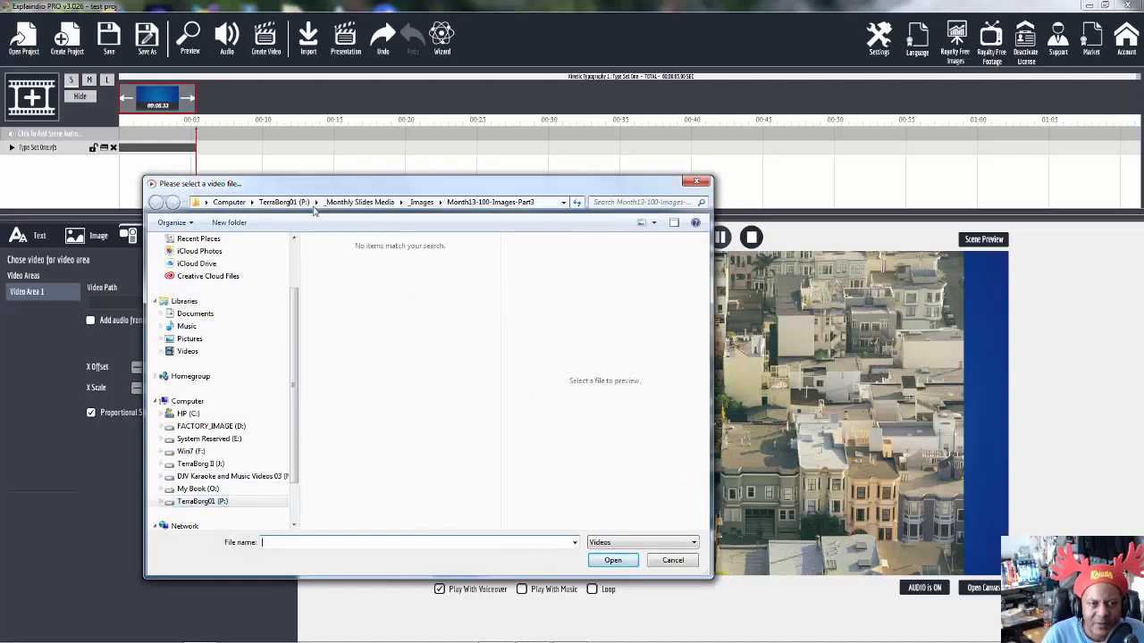
{"action": "left_click", "coordinate": [359, 202]}
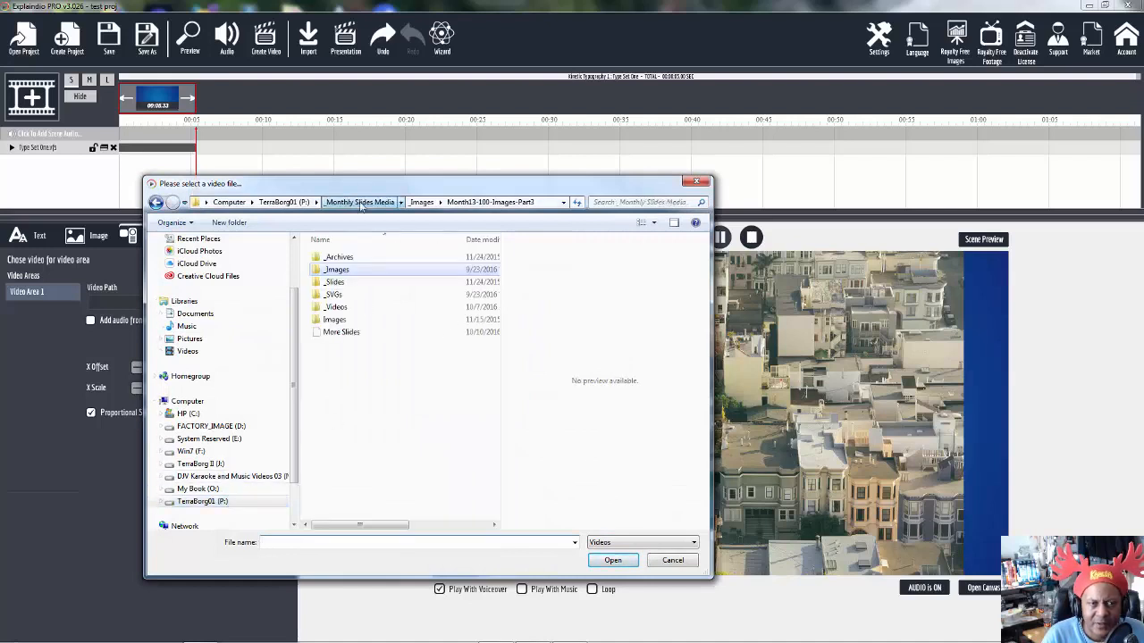
{"action": "double_click", "coordinate": [336, 307]}
{"action": "double_click", "coordinate": [391, 258]}
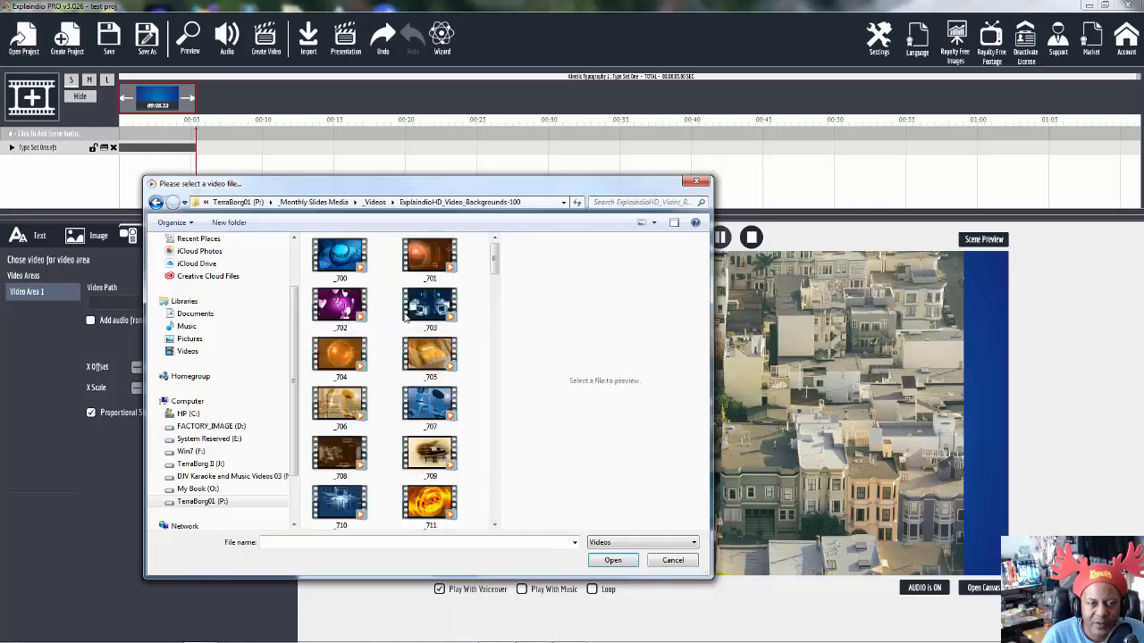
{"action": "left_click", "coordinate": [343, 362]}
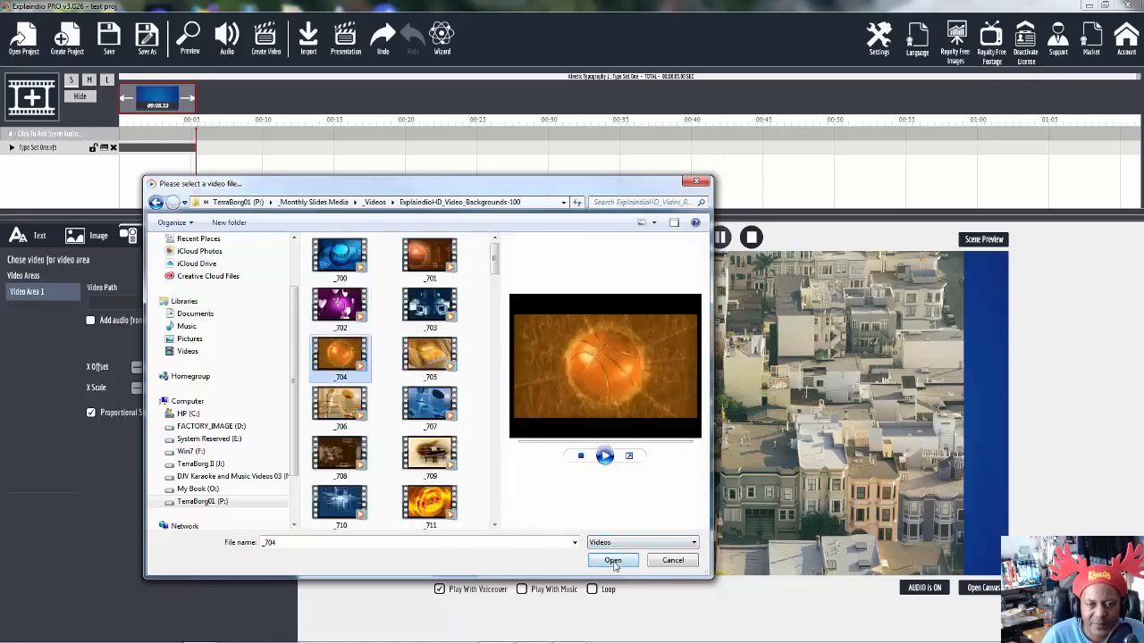
{"action": "left_click", "coordinate": [613, 560]}
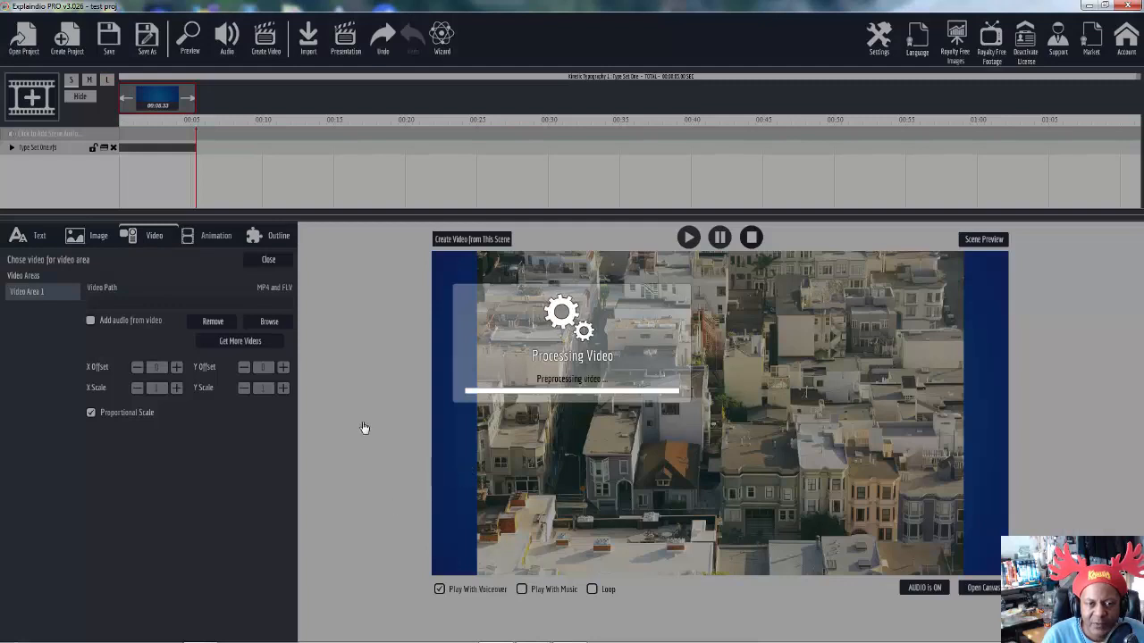
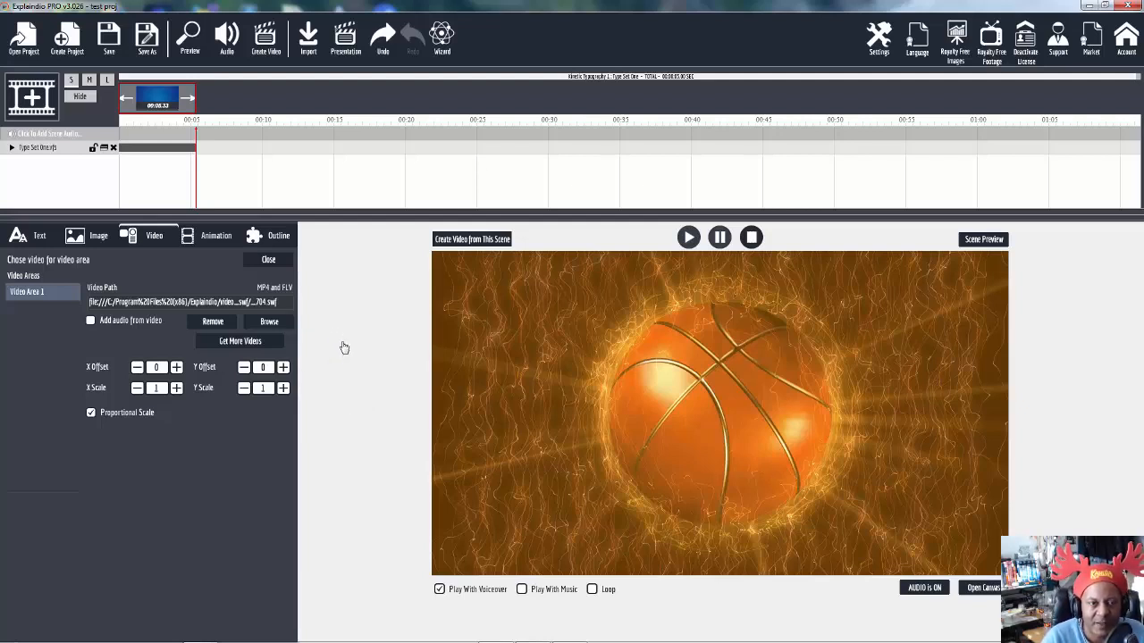
Remove the video from Video Area 1 and the picture from the Background Image area.
{"action": "left_click", "coordinate": [46, 151]}
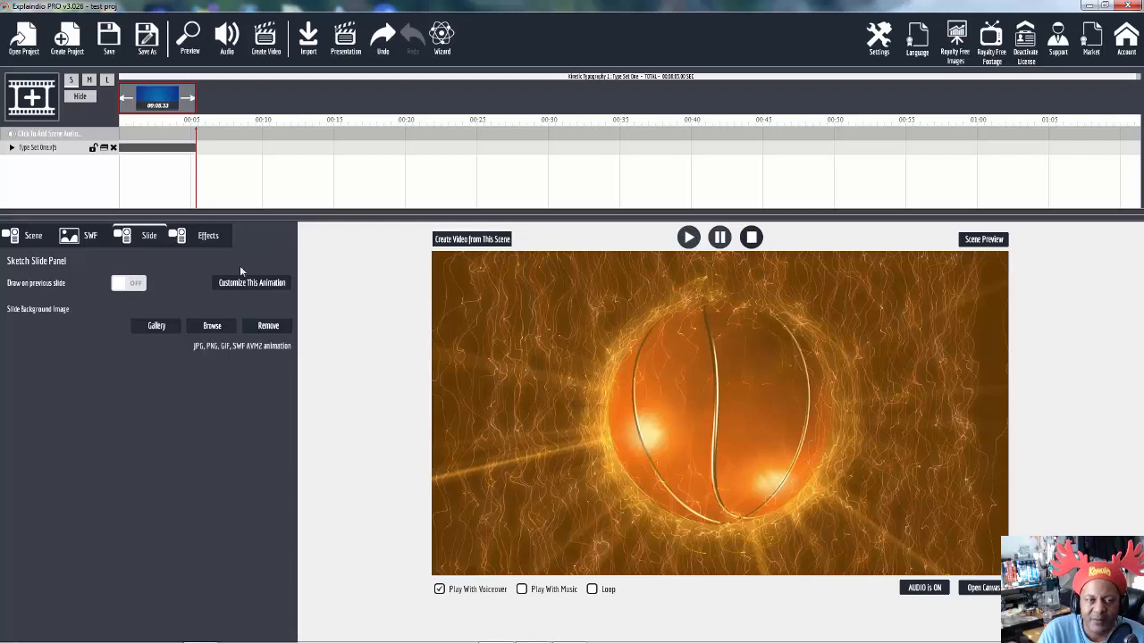
{"action": "left_click", "coordinate": [264, 285]}
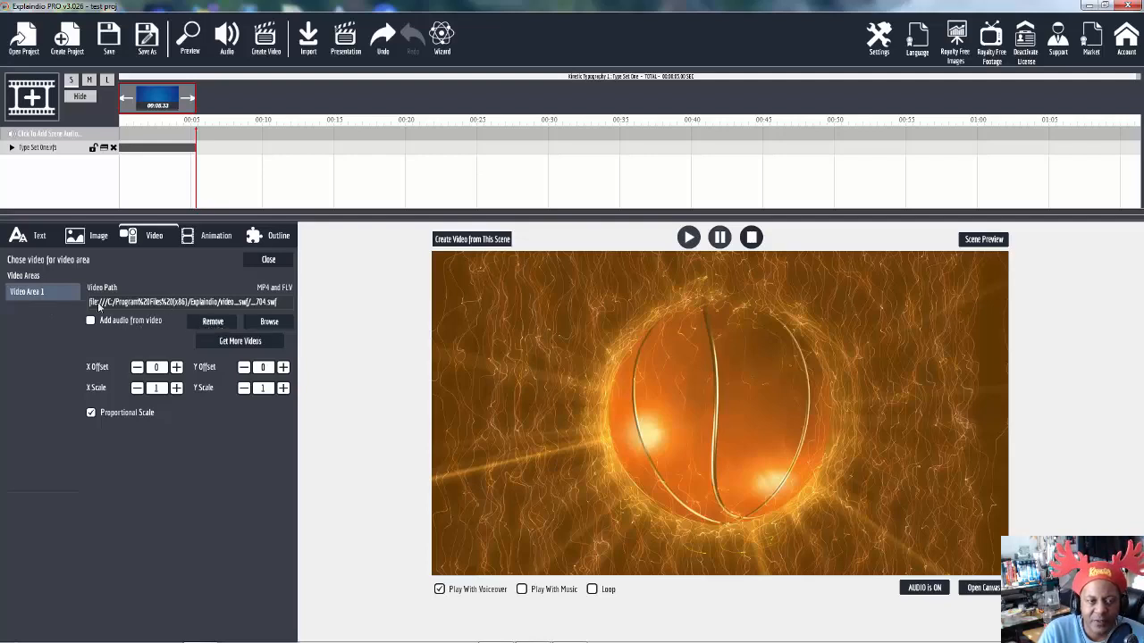
{"action": "left_click", "coordinate": [204, 325]}
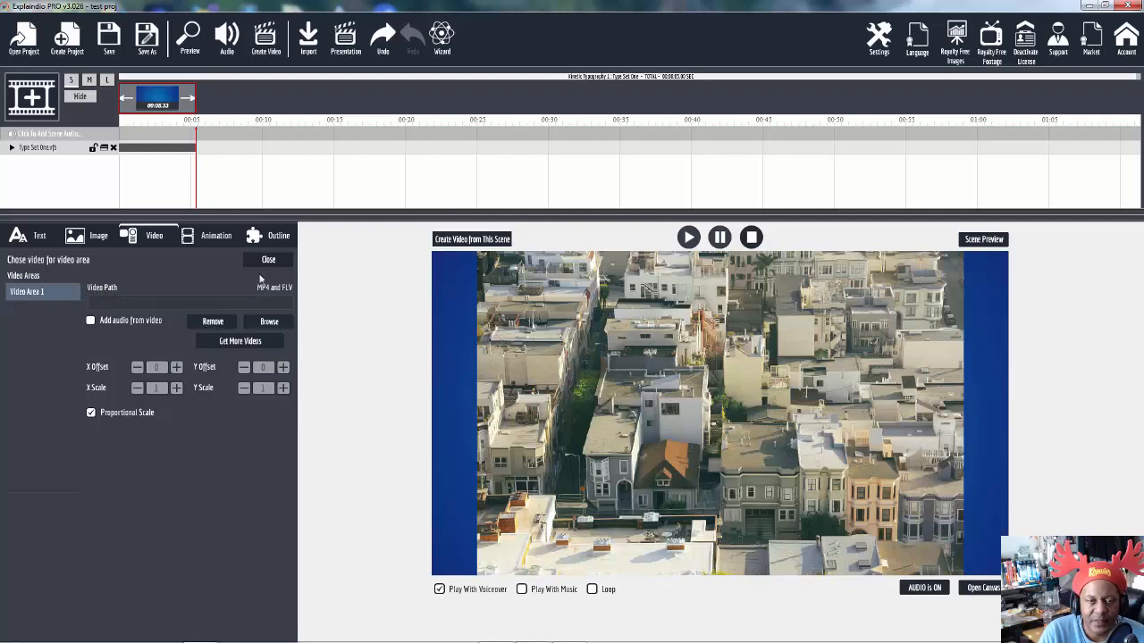
{"action": "left_click", "coordinate": [99, 242]}
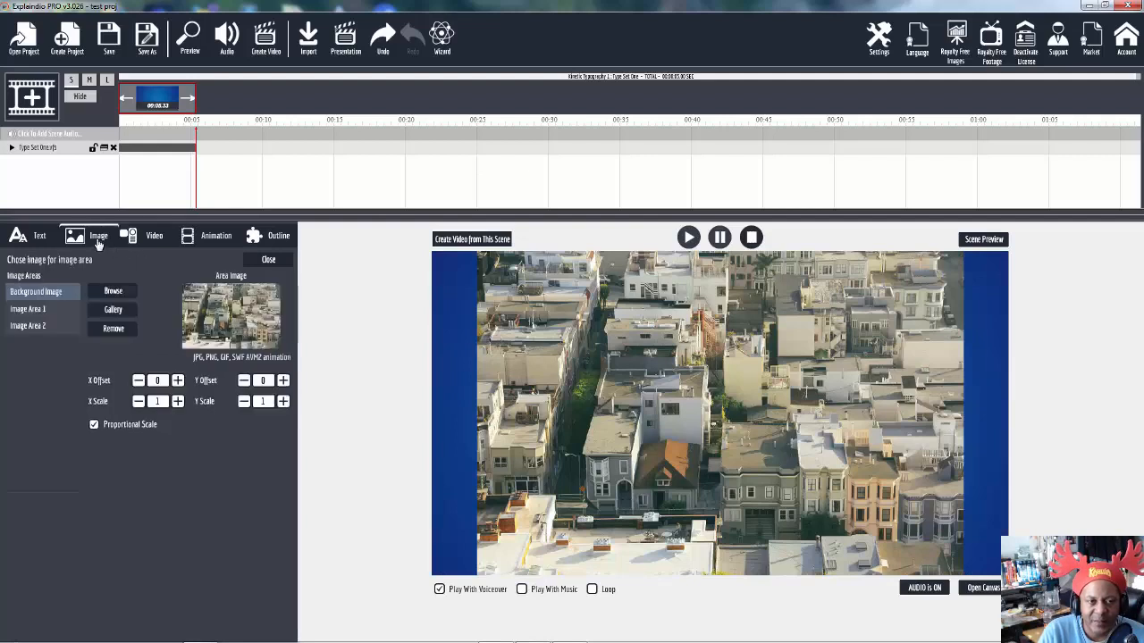
{"action": "left_click", "coordinate": [113, 329]}
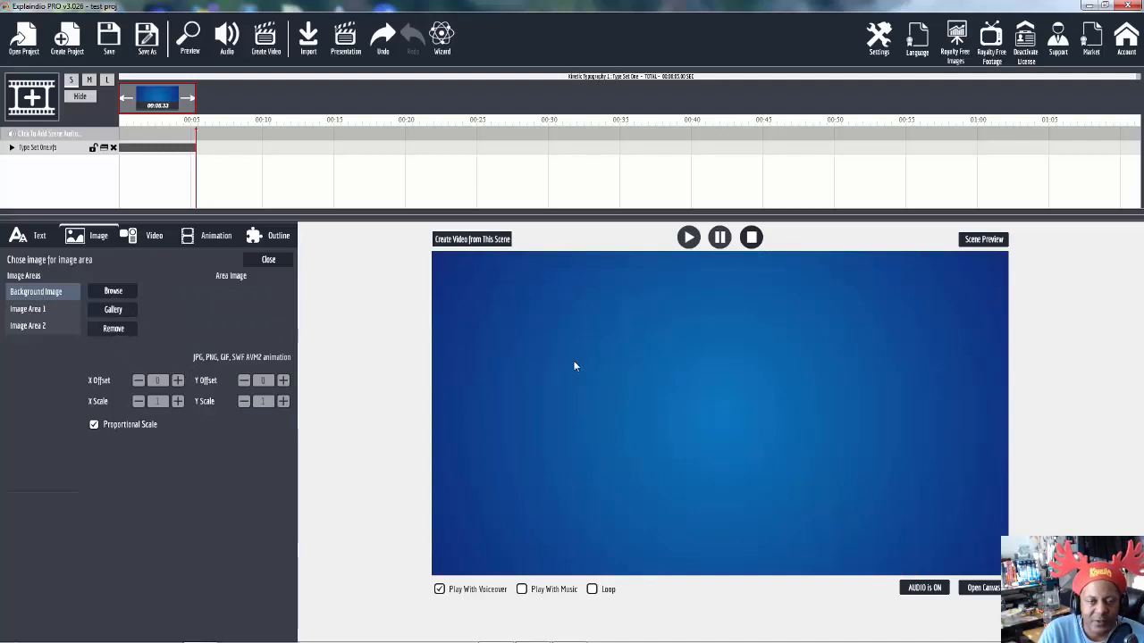
Turn on Animation 1 for the slide and set its animation number to 4.
{"action": "left_click", "coordinate": [154, 237]}
{"action": "left_click", "coordinate": [214, 236]}
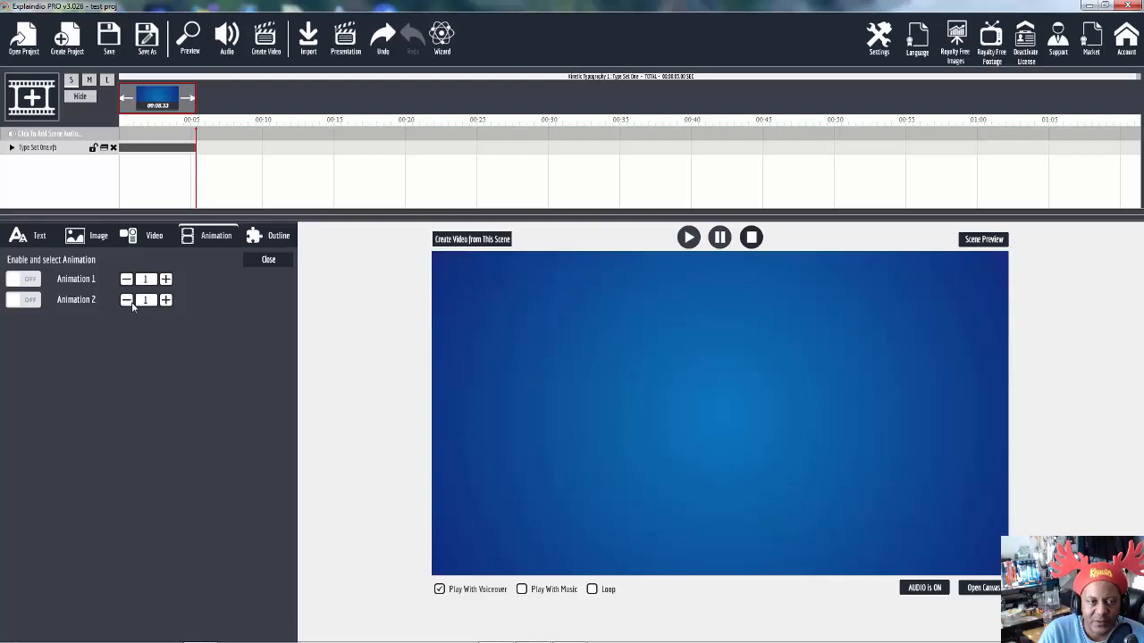
{"action": "left_click", "coordinate": [27, 280]}
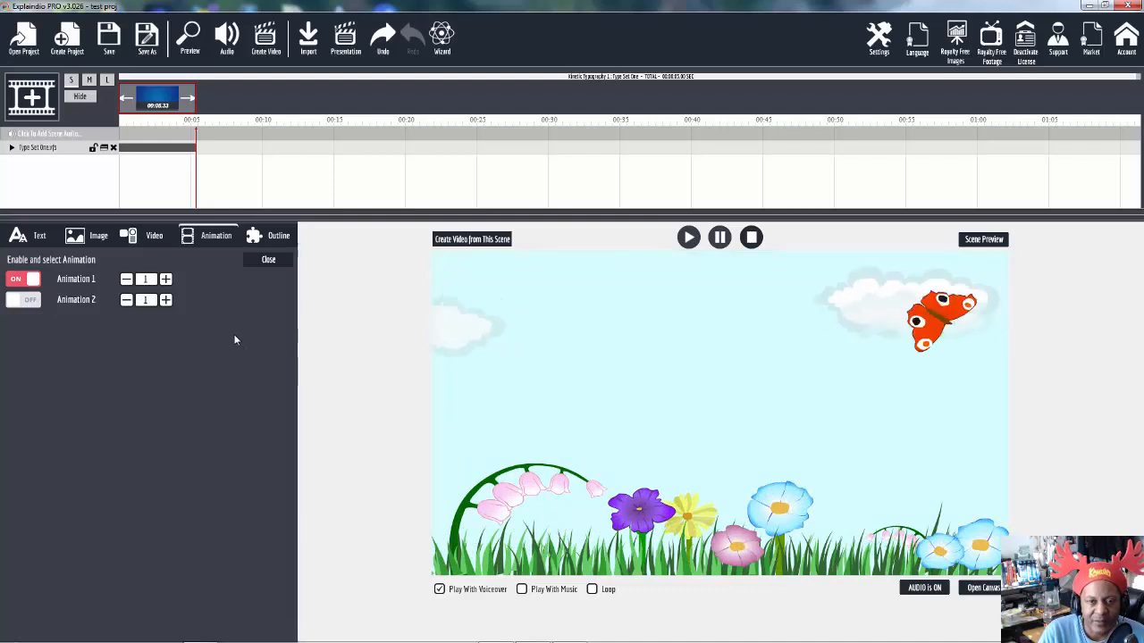
{"action": "left_click", "coordinate": [166, 280]}
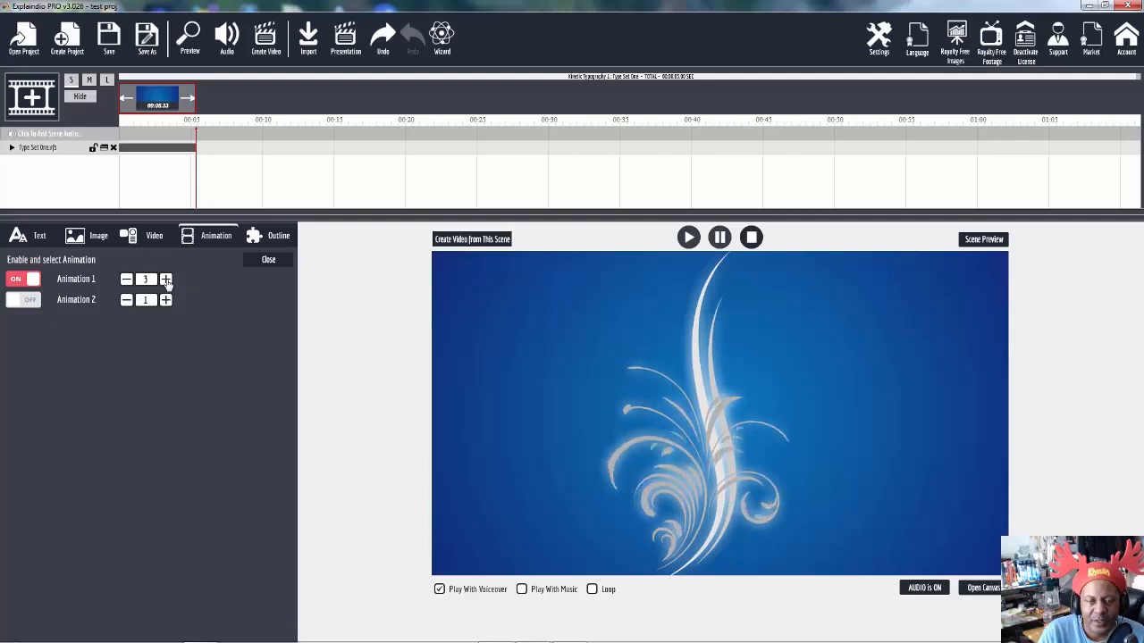
{"action": "left_click", "coordinate": [165, 280]}
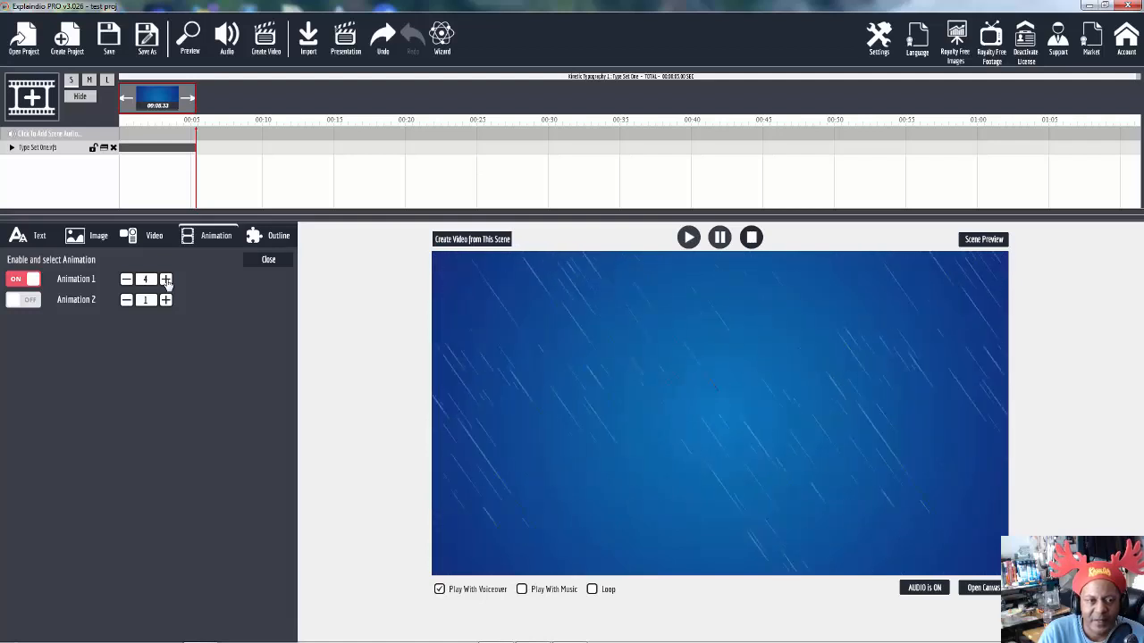
Reopen the slide's customization, set Animation 1 to number 5 and switch it off.
{"action": "left_click", "coordinate": [42, 150]}
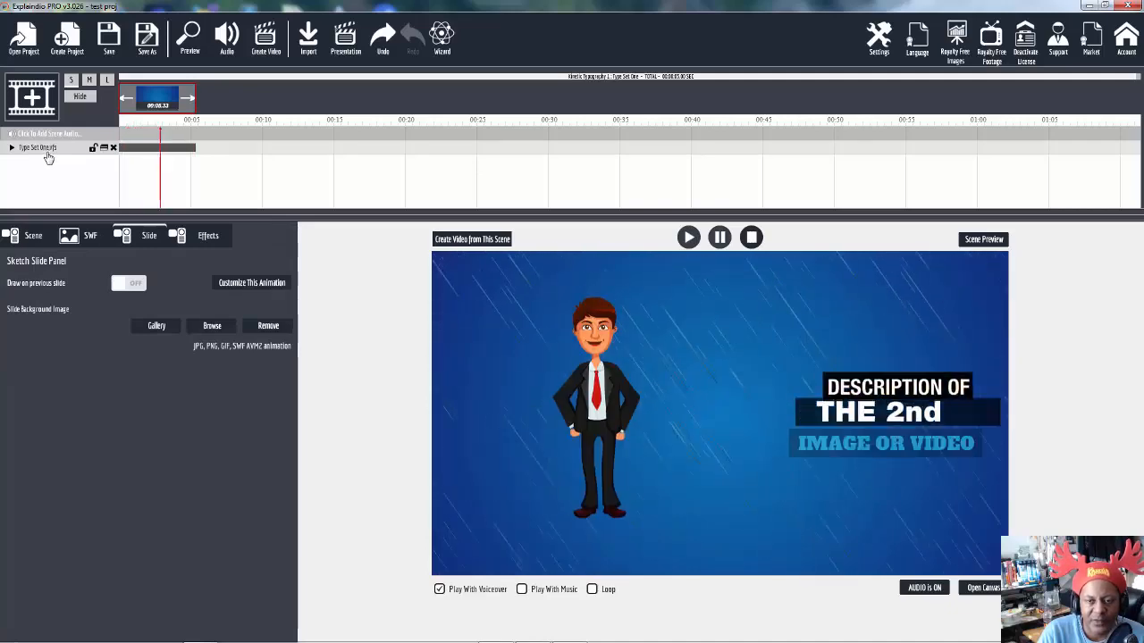
{"action": "left_click", "coordinate": [252, 283]}
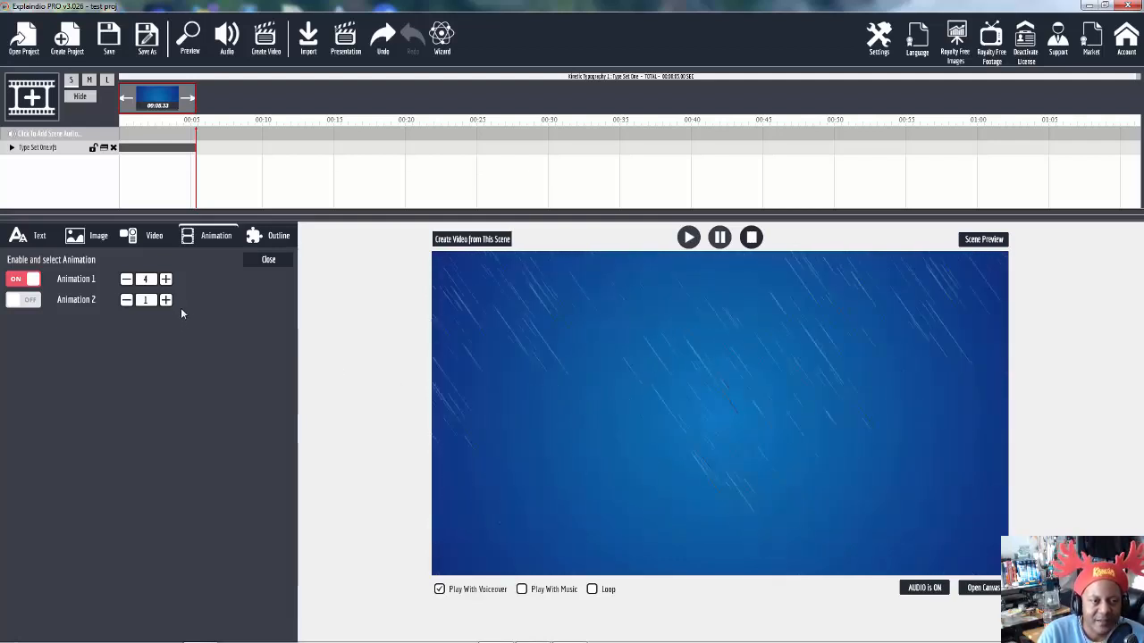
{"action": "left_click", "coordinate": [166, 279]}
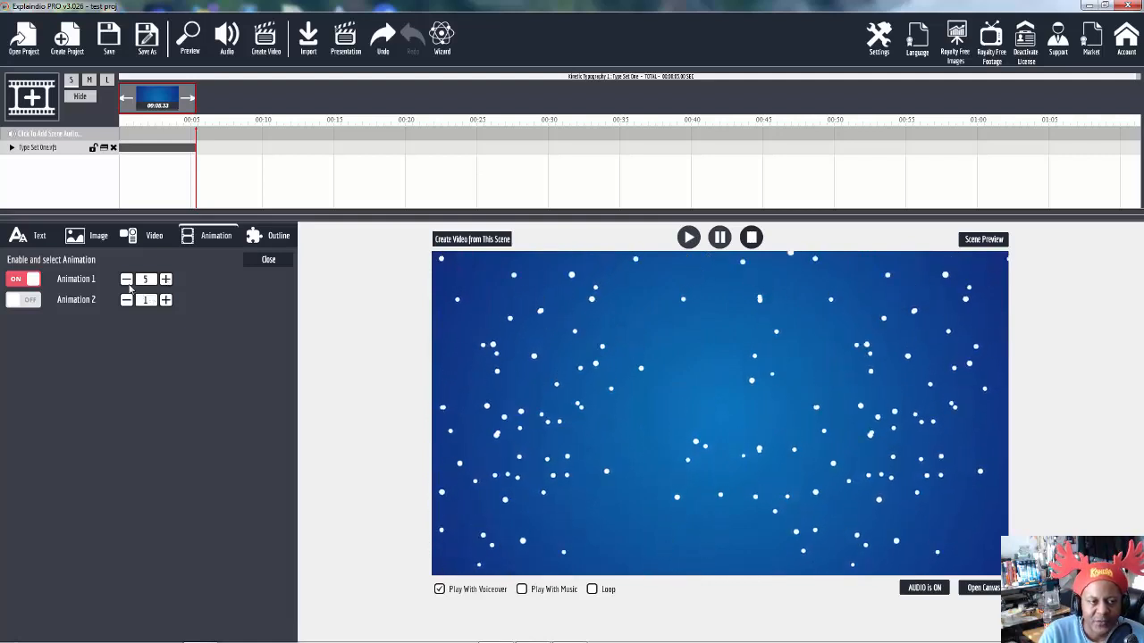
{"action": "left_click", "coordinate": [34, 279]}
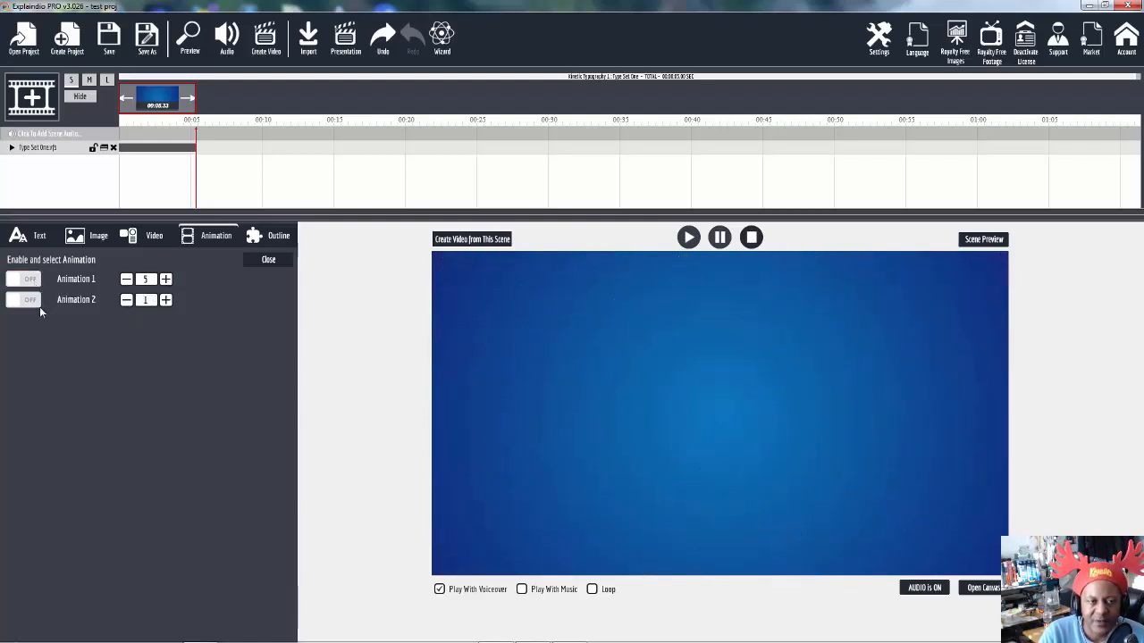
Try the Animation 2 designs one by one up to number 10, and switch Animation 2 off again.
{"action": "left_click", "coordinate": [16, 302]}
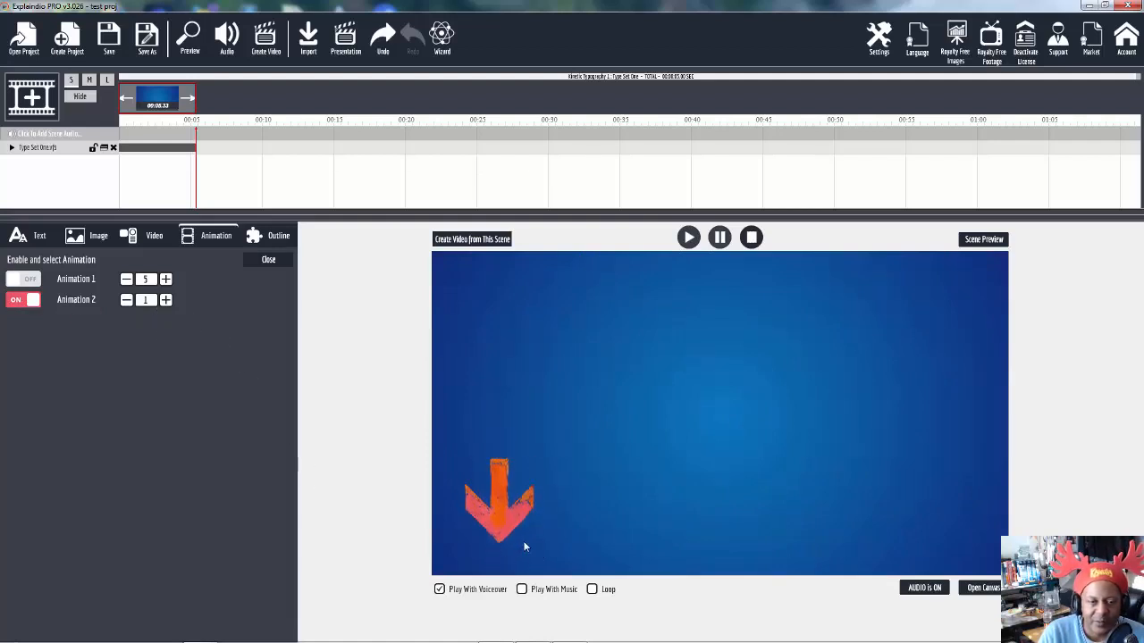
{"action": "left_click", "coordinate": [165, 301]}
{"action": "left_click", "coordinate": [165, 301]}
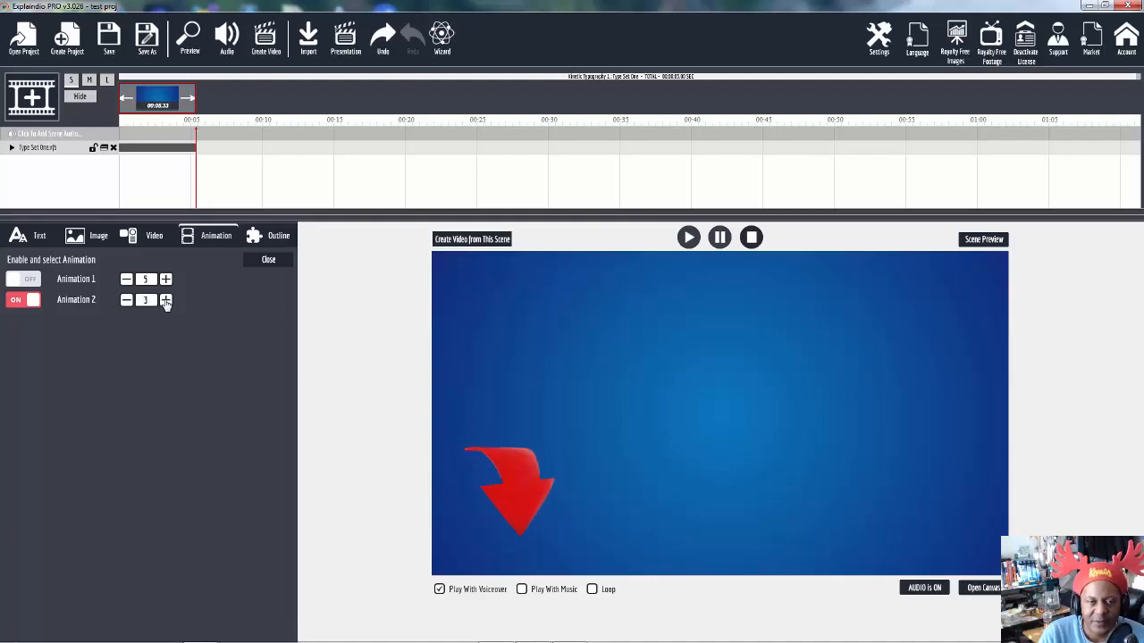
{"action": "left_click", "coordinate": [165, 301]}
{"action": "left_click", "coordinate": [166, 301]}
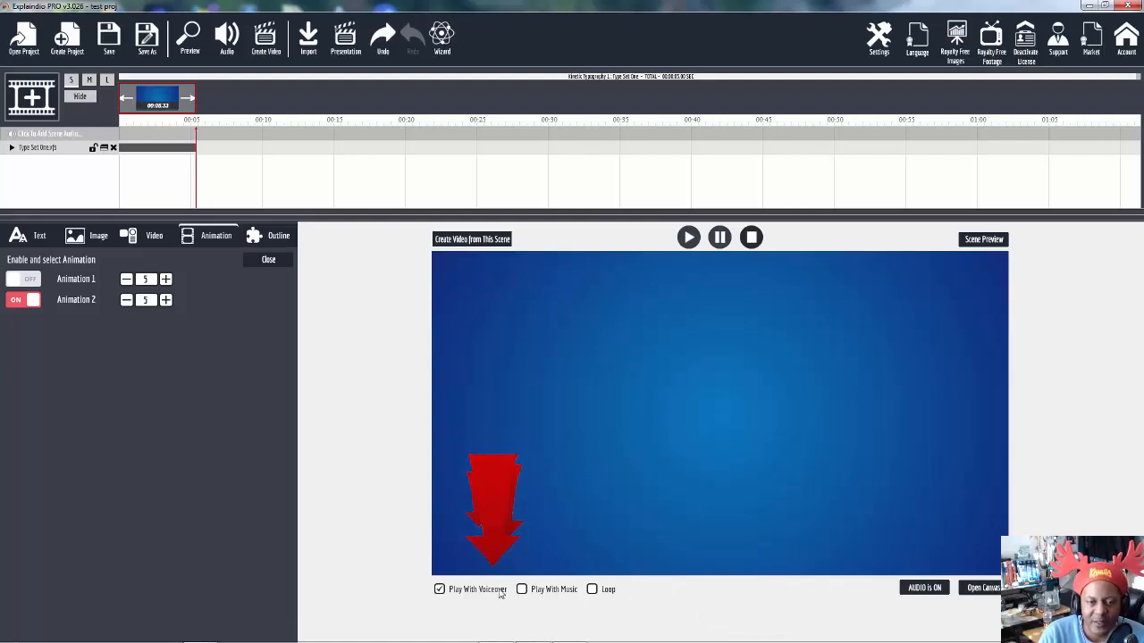
{"action": "left_click", "coordinate": [166, 301]}
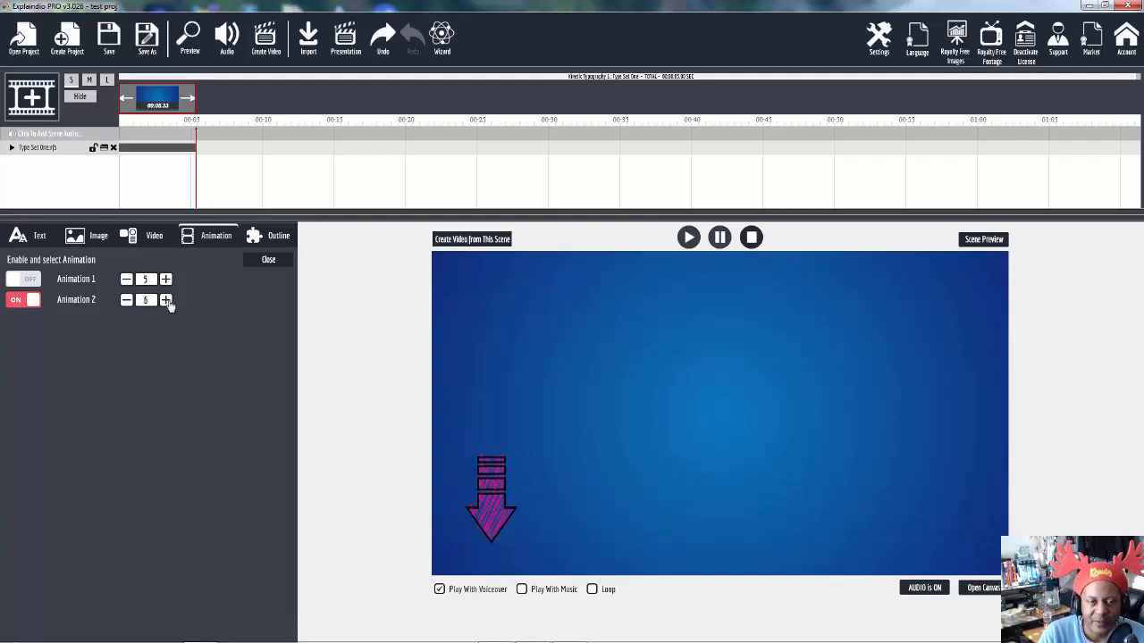
{"action": "left_click", "coordinate": [166, 301]}
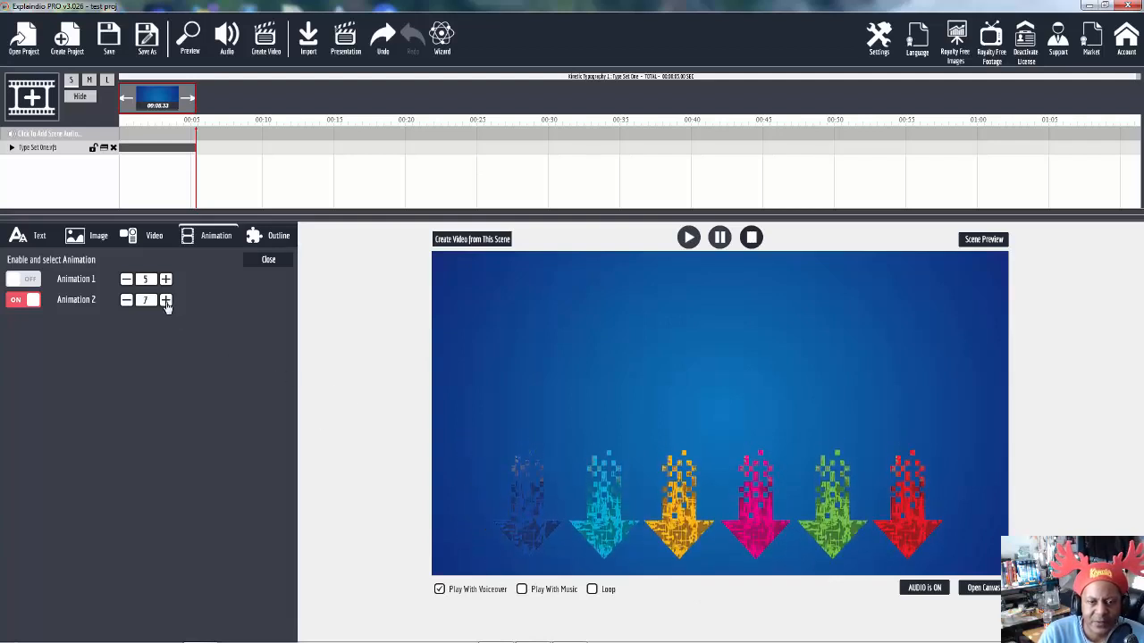
{"action": "left_click", "coordinate": [166, 301]}
{"action": "left_click", "coordinate": [166, 301]}
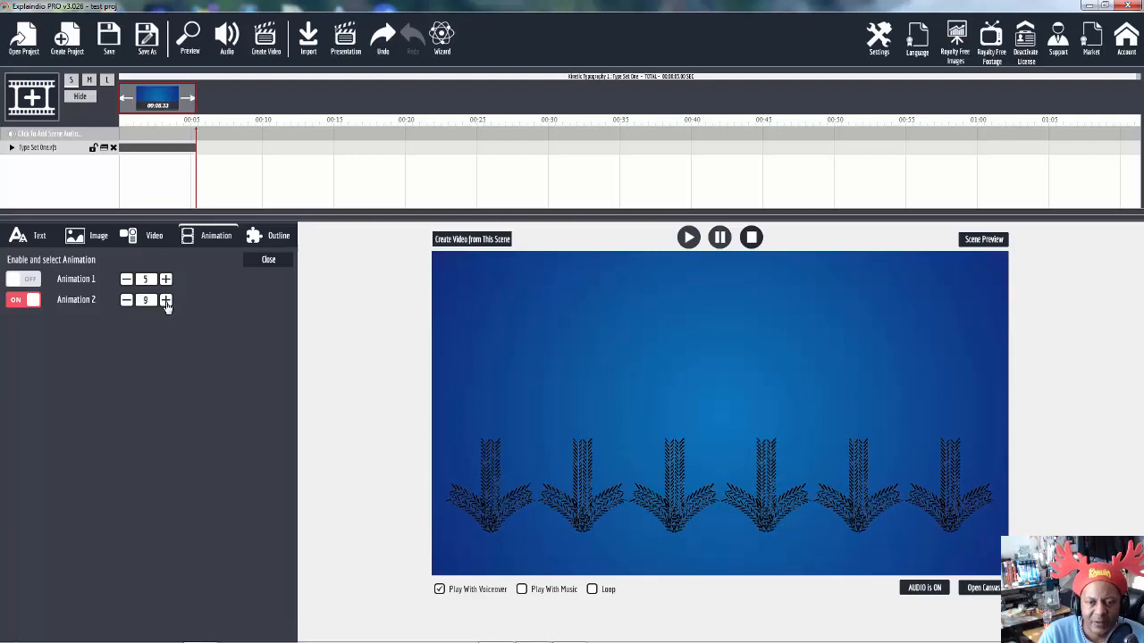
{"action": "left_click", "coordinate": [166, 301]}
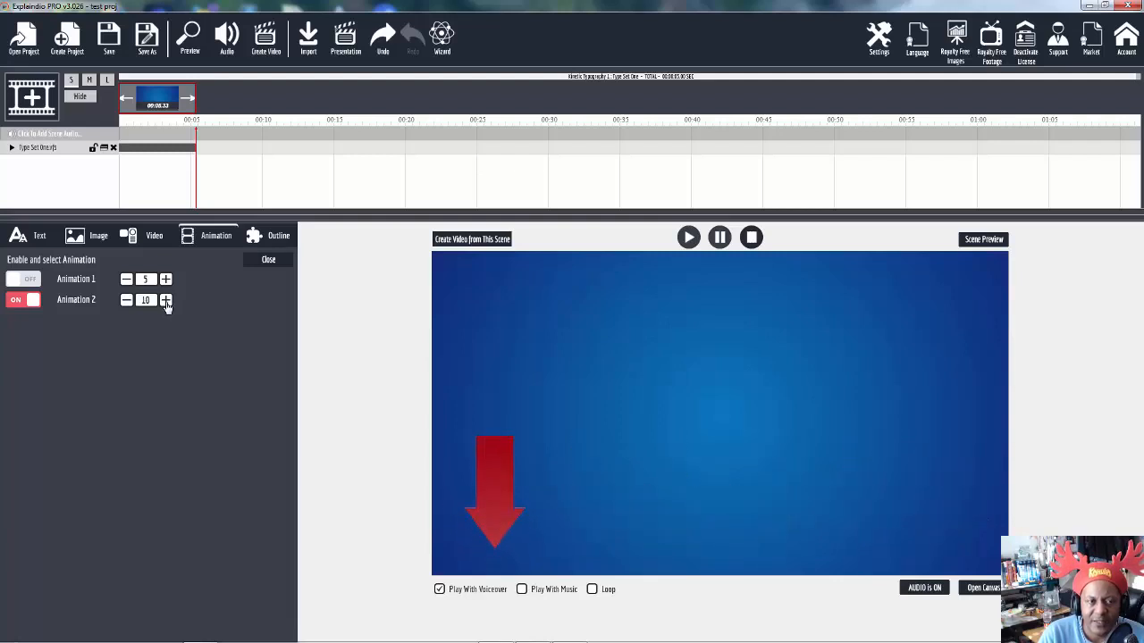
{"action": "left_click", "coordinate": [23, 299]}
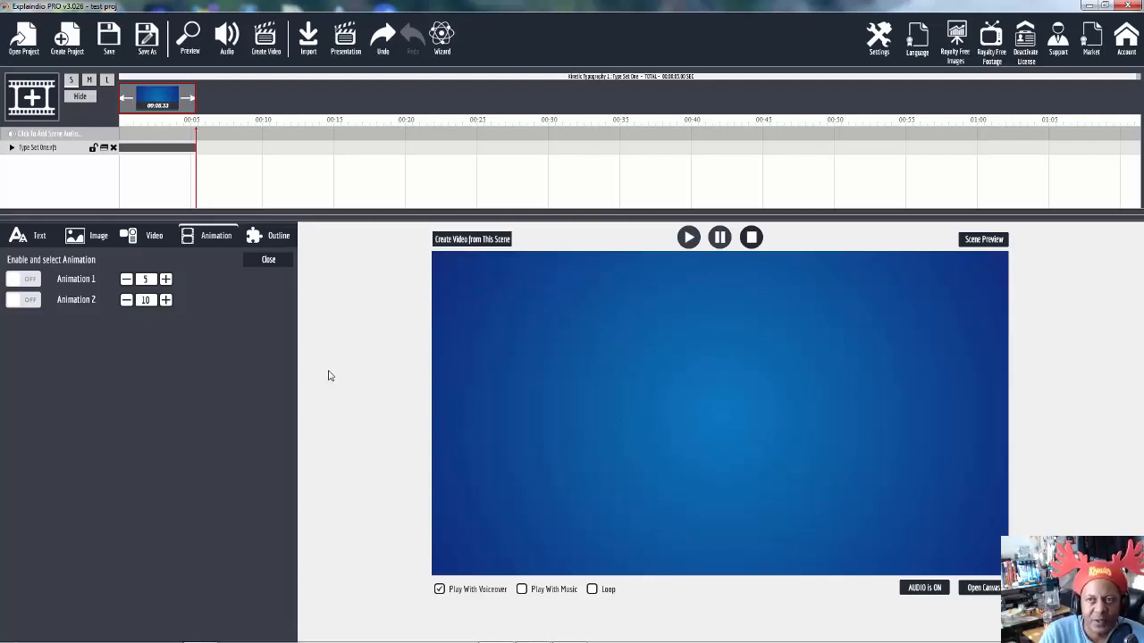
In the slide's outline settings, toggle Outline Area1 off, on and off again to compare its effect on the slide.
{"action": "left_click", "coordinate": [278, 237]}
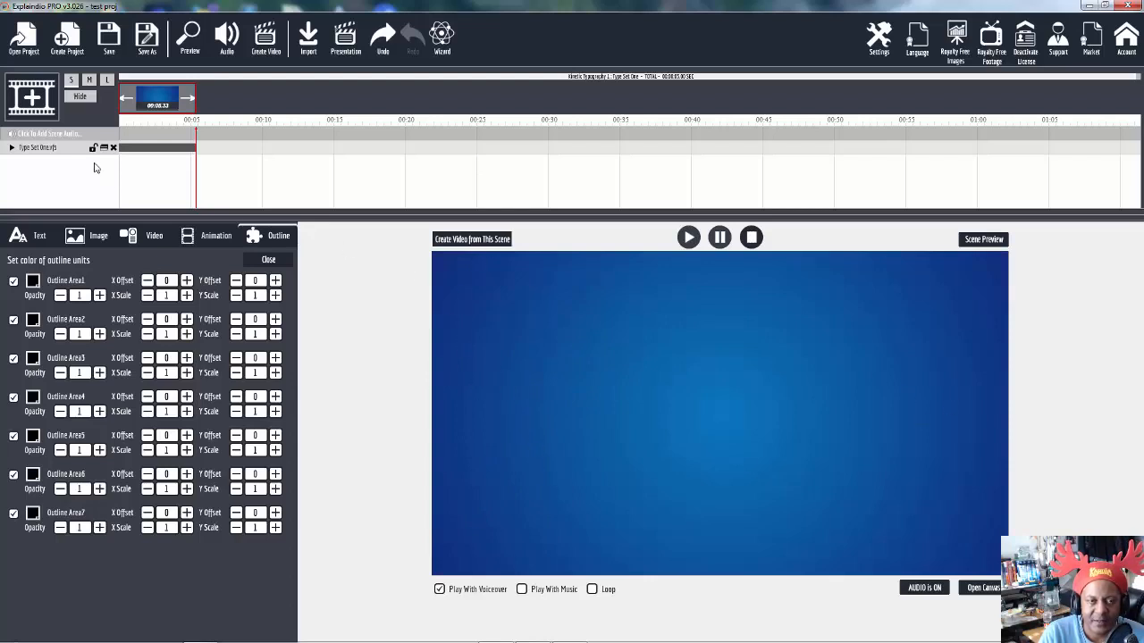
{"action": "left_click", "coordinate": [48, 149]}
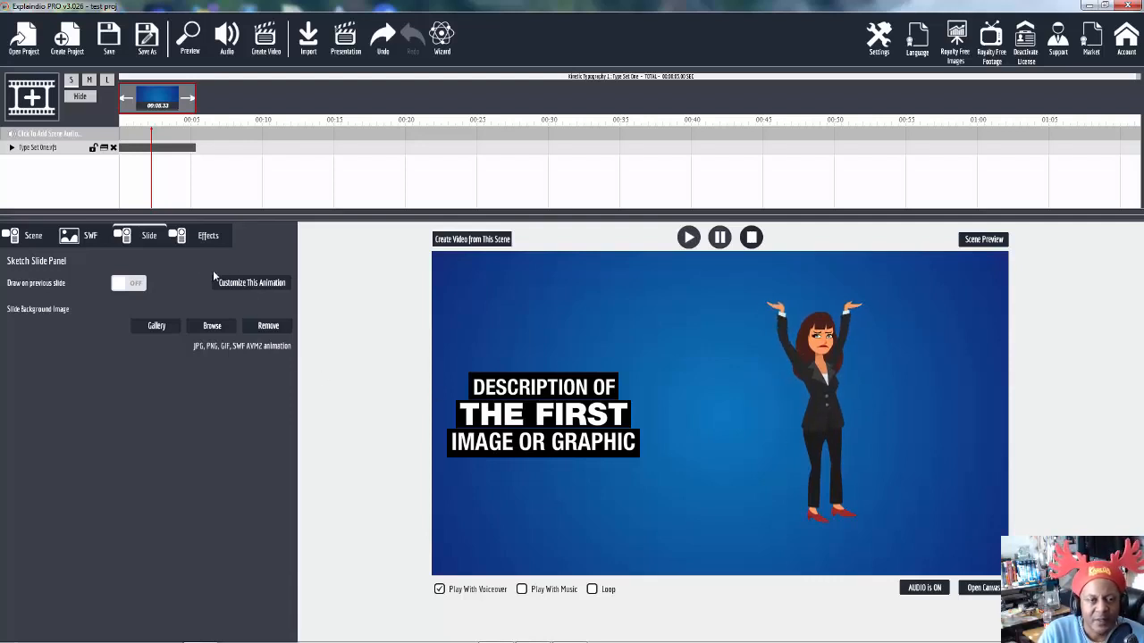
{"action": "left_click", "coordinate": [265, 285]}
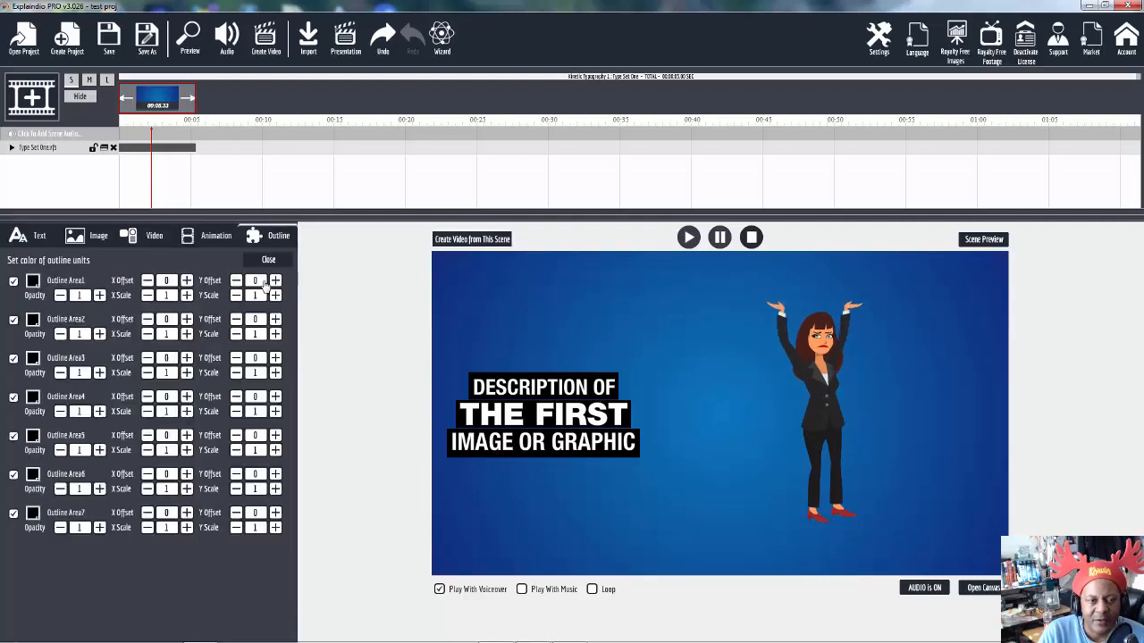
{"action": "left_click", "coordinate": [14, 283]}
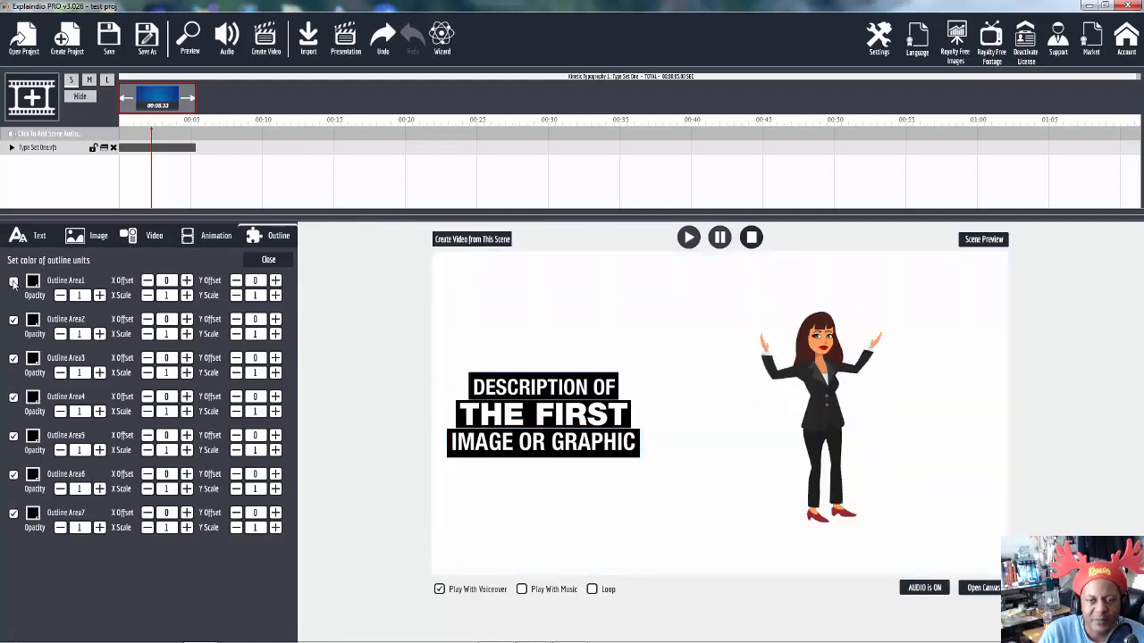
{"action": "left_click", "coordinate": [13, 283]}
{"action": "left_click", "coordinate": [13, 284]}
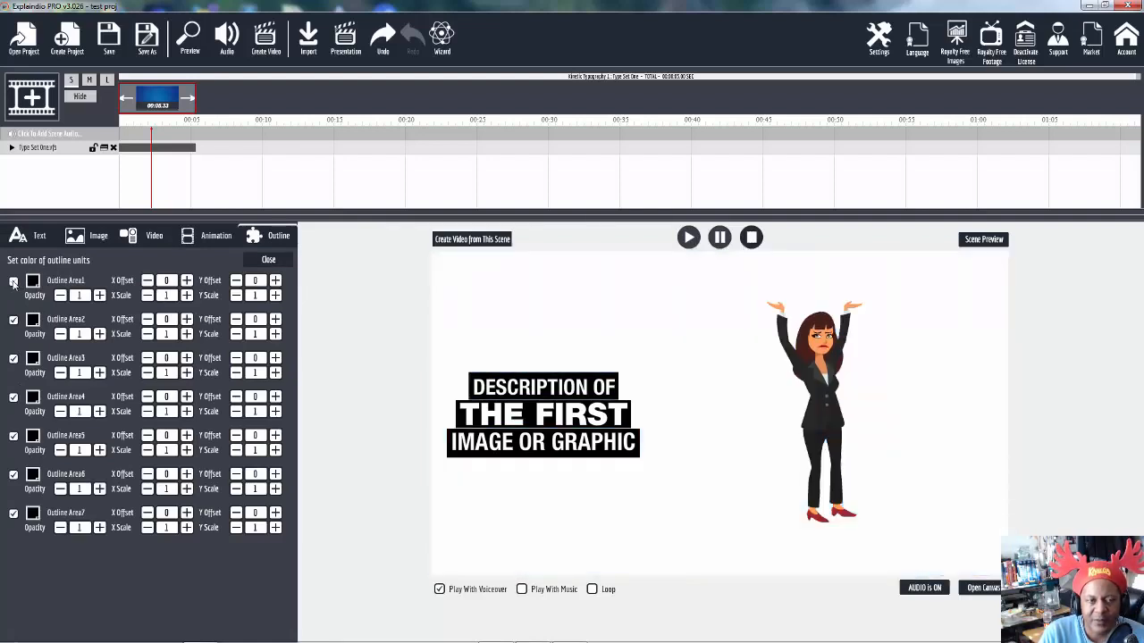
Switch Outline Area1 back on and set its color to teal green as the slide's background.
{"action": "left_click", "coordinate": [13, 283]}
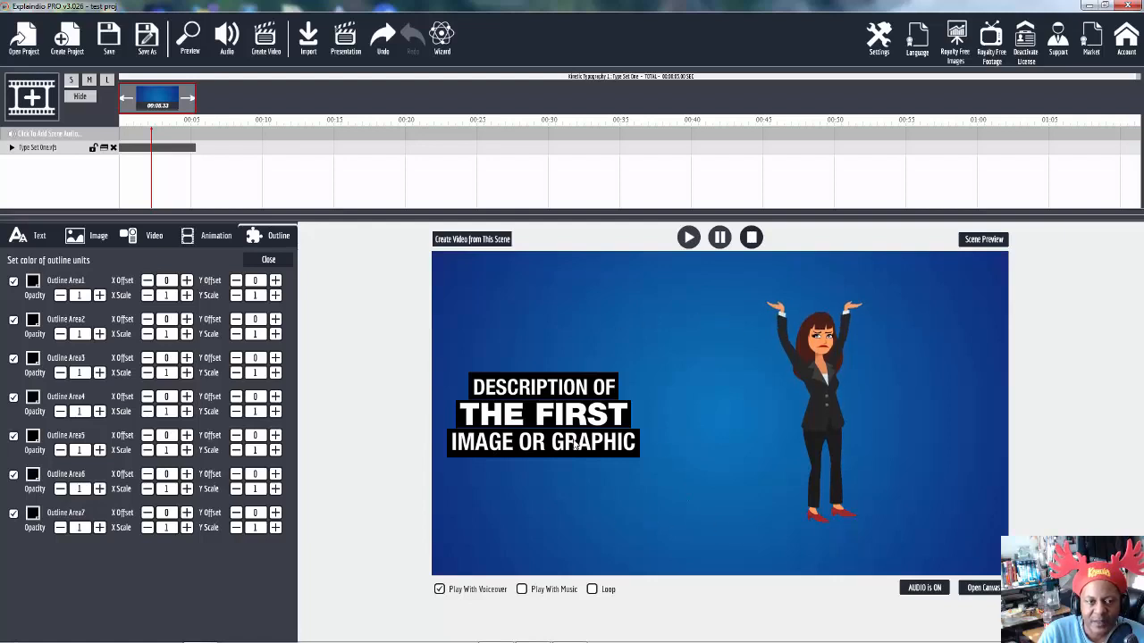
{"action": "left_click", "coordinate": [37, 284]}
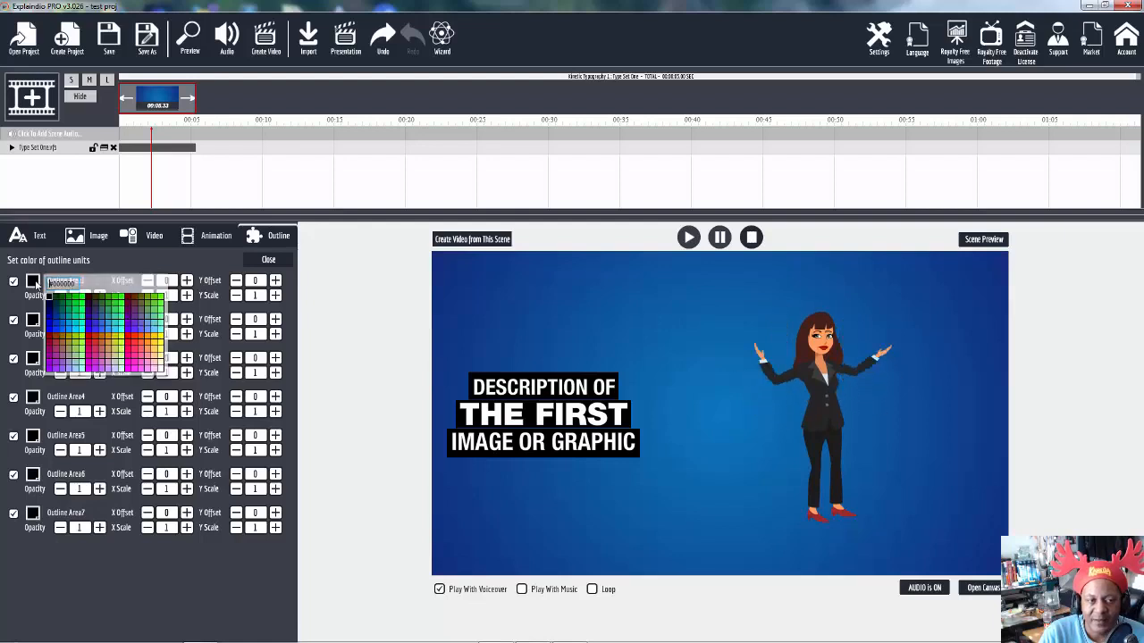
{"action": "left_click", "coordinate": [116, 322]}
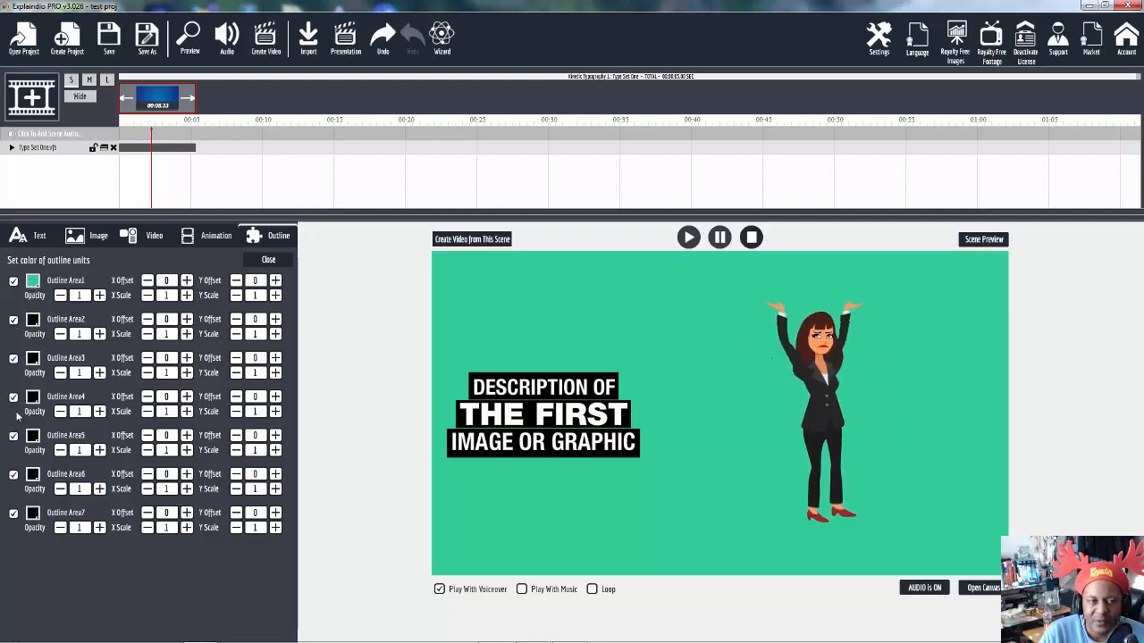
Try the background's teal green on Outline Area7, behind "DESCRIPTION OF", and settle on dark blue for it instead.
{"action": "left_click", "coordinate": [33, 512]}
{"action": "left_click", "coordinate": [114, 549]}
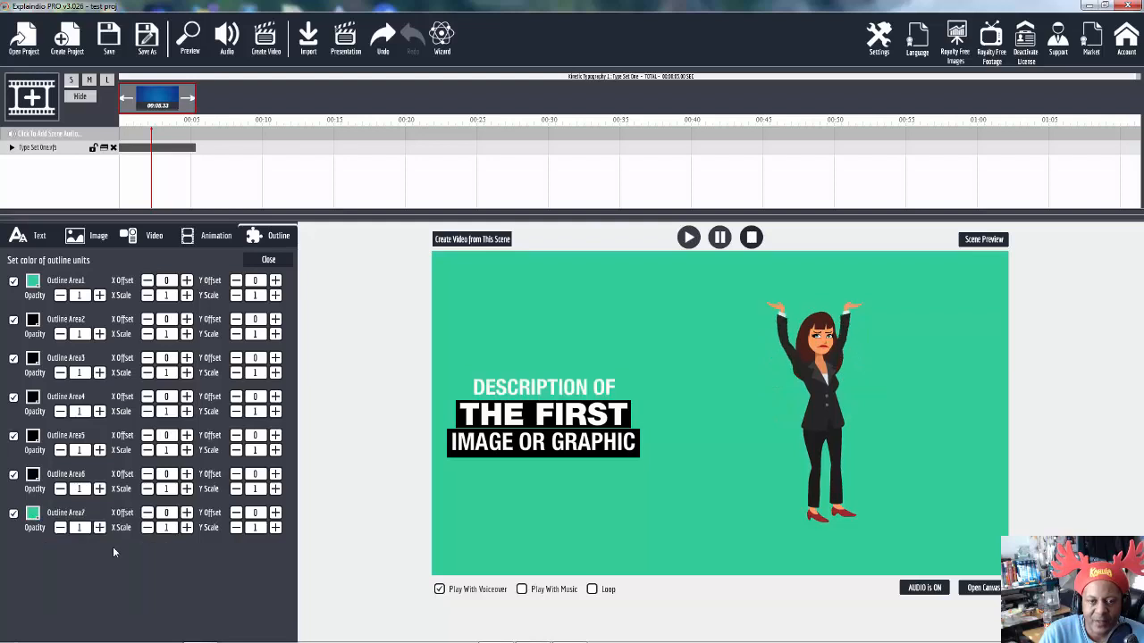
{"action": "left_click", "coordinate": [33, 514]}
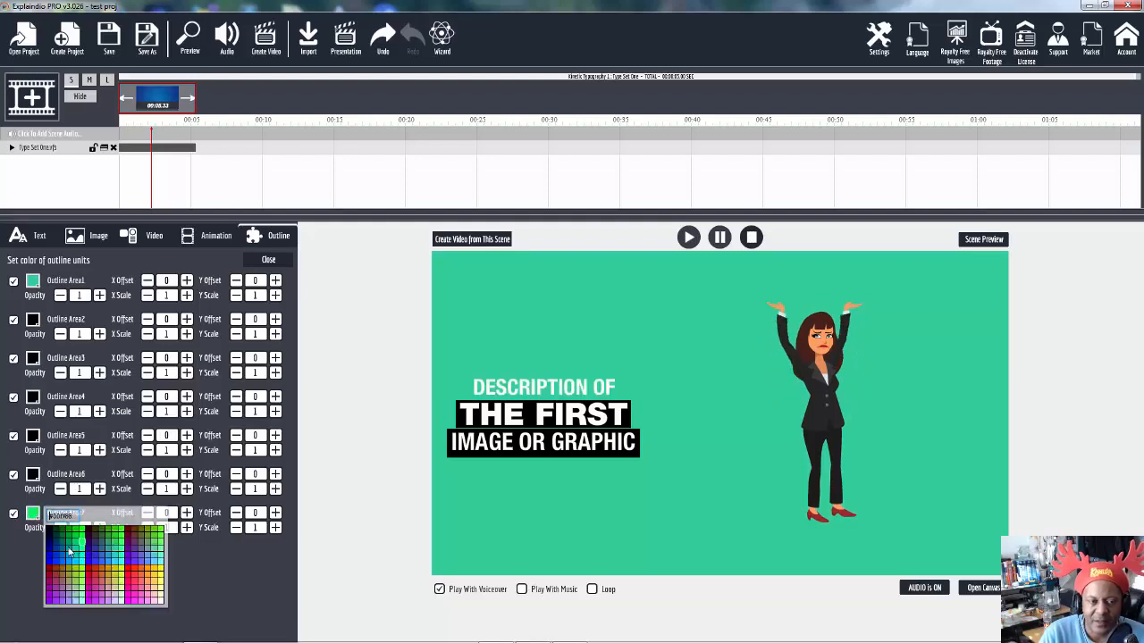
{"action": "left_click", "coordinate": [61, 550]}
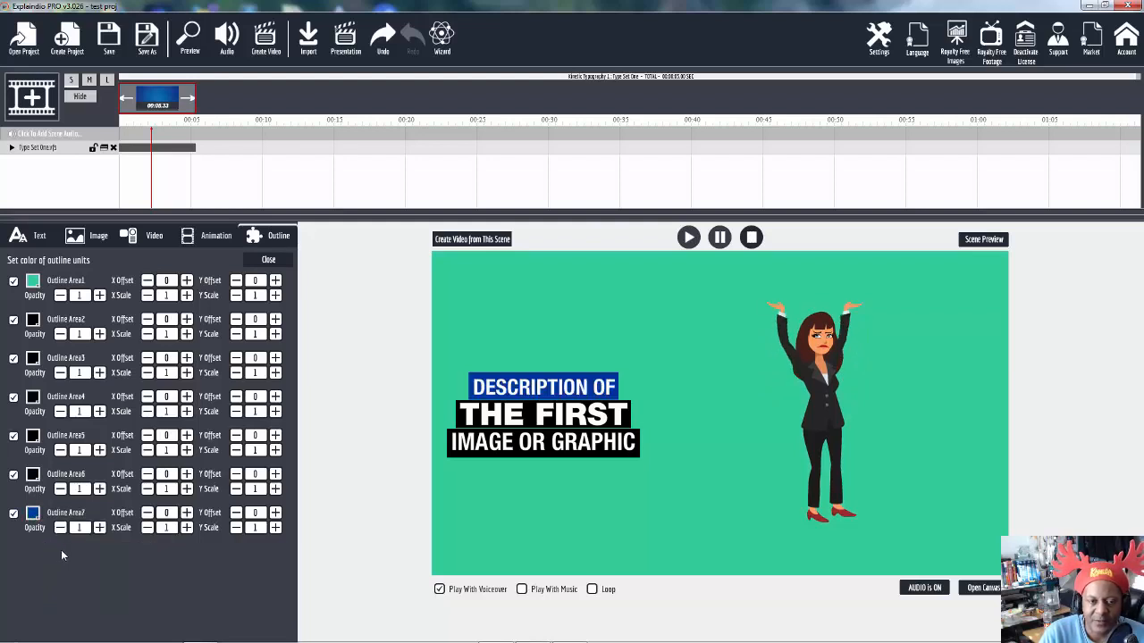
Color Outline Area6, behind "THE FIRST", dark red and Outline Area5, behind "IMAGE OR GRAPHIC", light blue.
{"action": "left_click", "coordinate": [34, 476]}
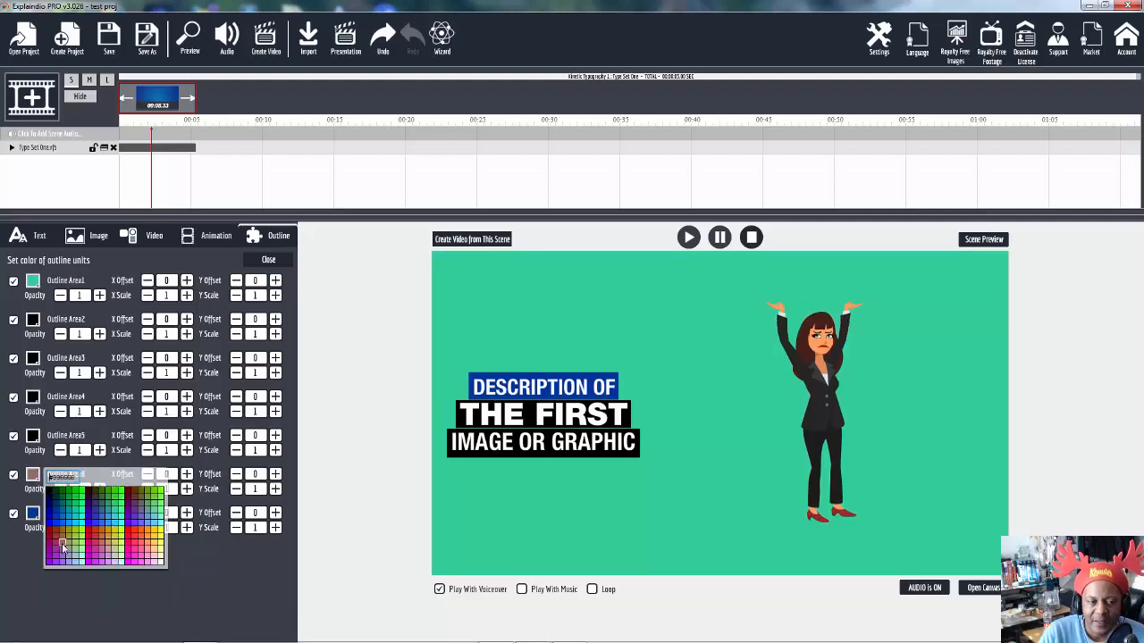
{"action": "left_click", "coordinate": [50, 535]}
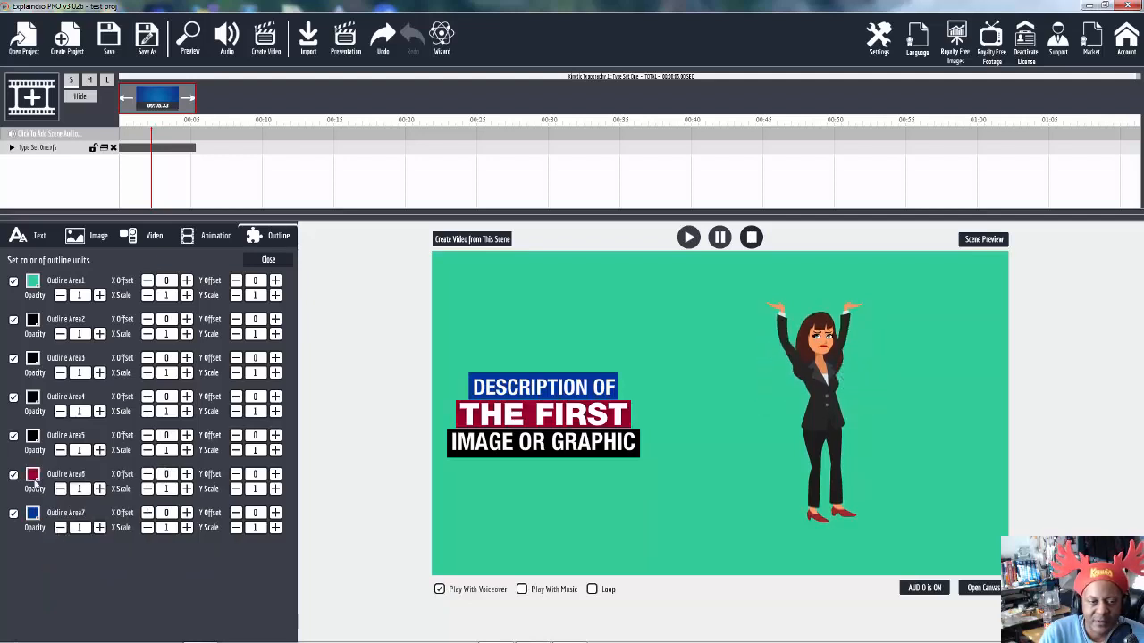
{"action": "left_click", "coordinate": [33, 435]}
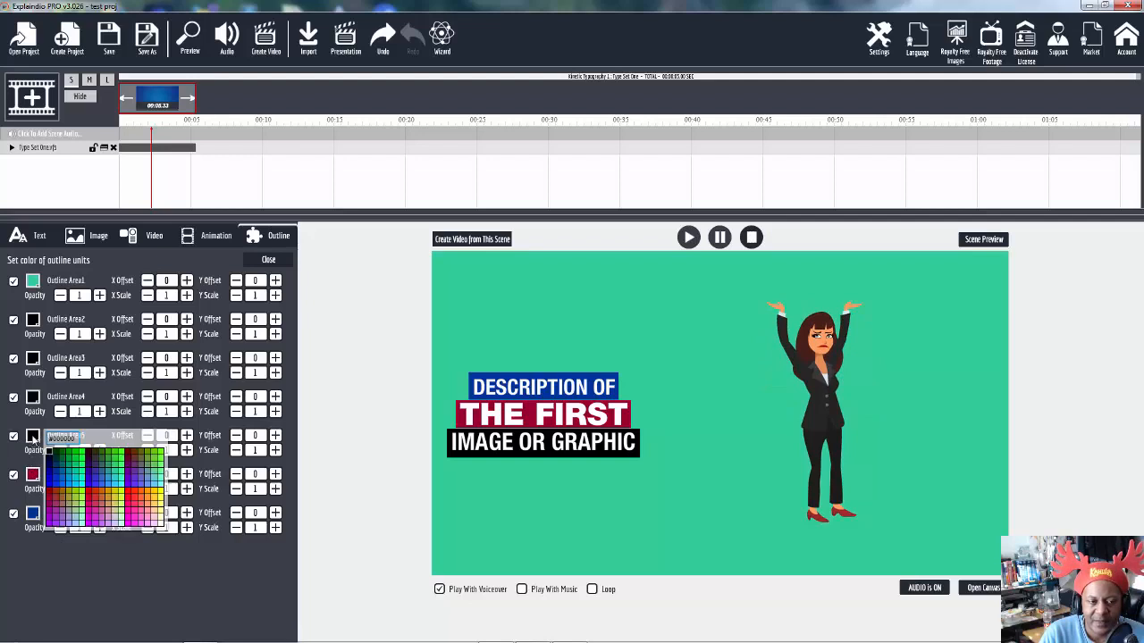
{"action": "left_click", "coordinate": [145, 485]}
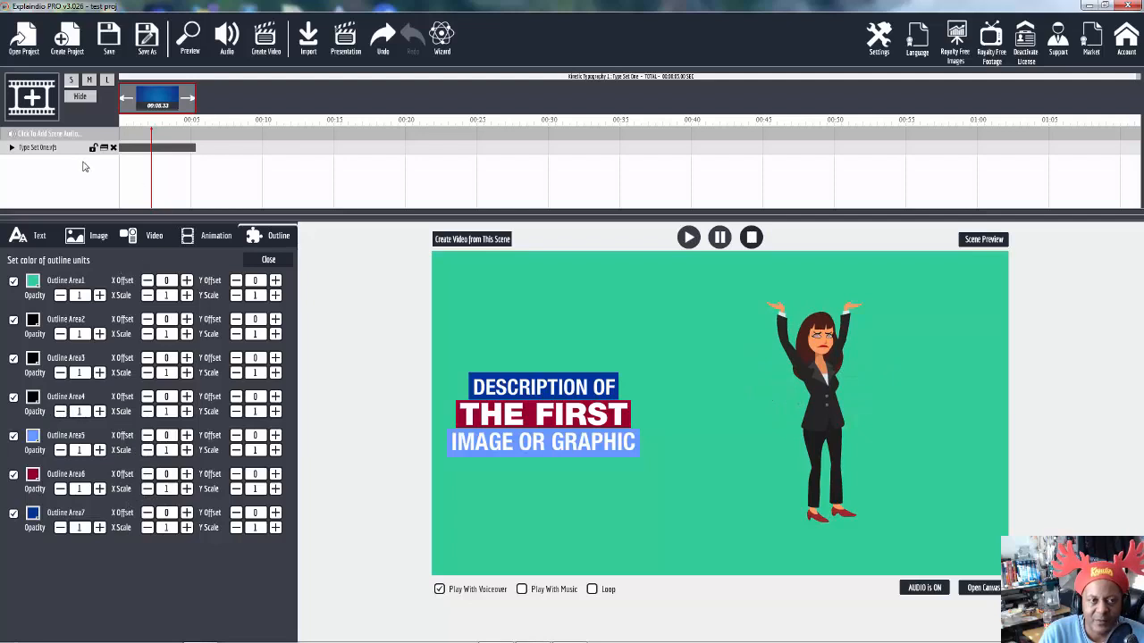
Reopen the slide's customization at the second description and color Outline Area4, behind its "DESCRIPTION OF" line, yellow.
{"action": "left_click", "coordinate": [40, 148]}
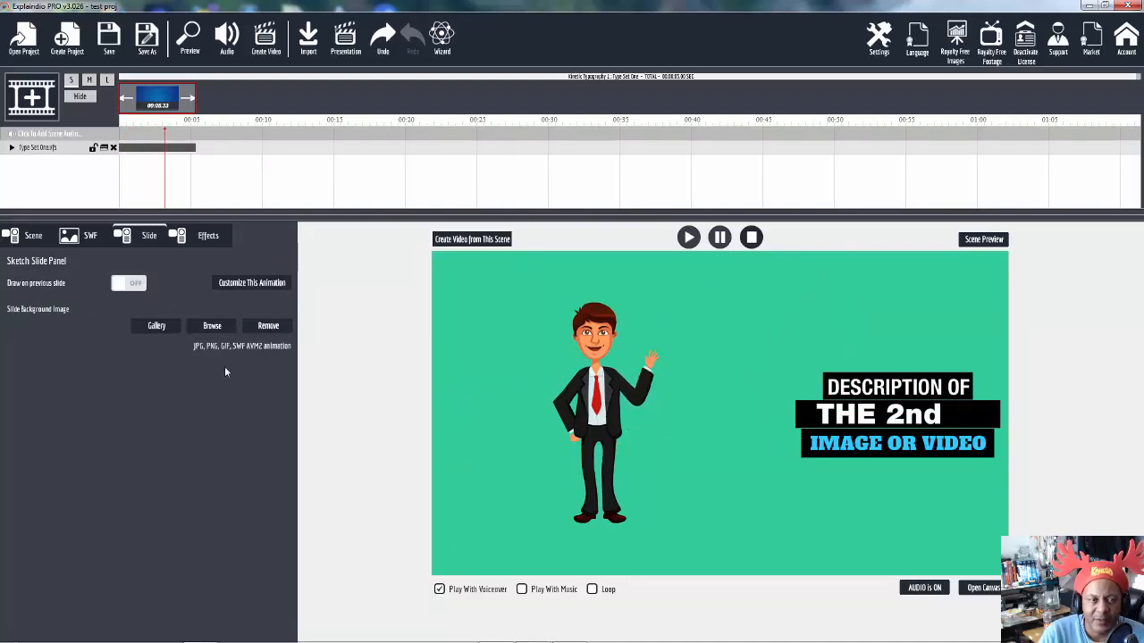
{"action": "left_click", "coordinate": [234, 282]}
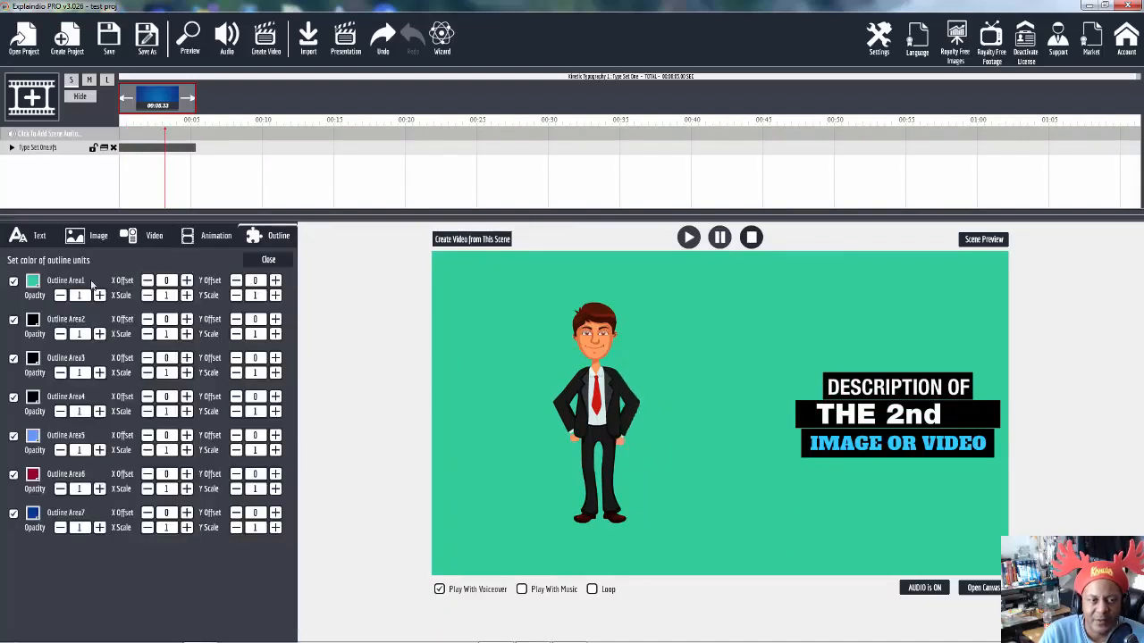
{"action": "left_click", "coordinate": [33, 398]}
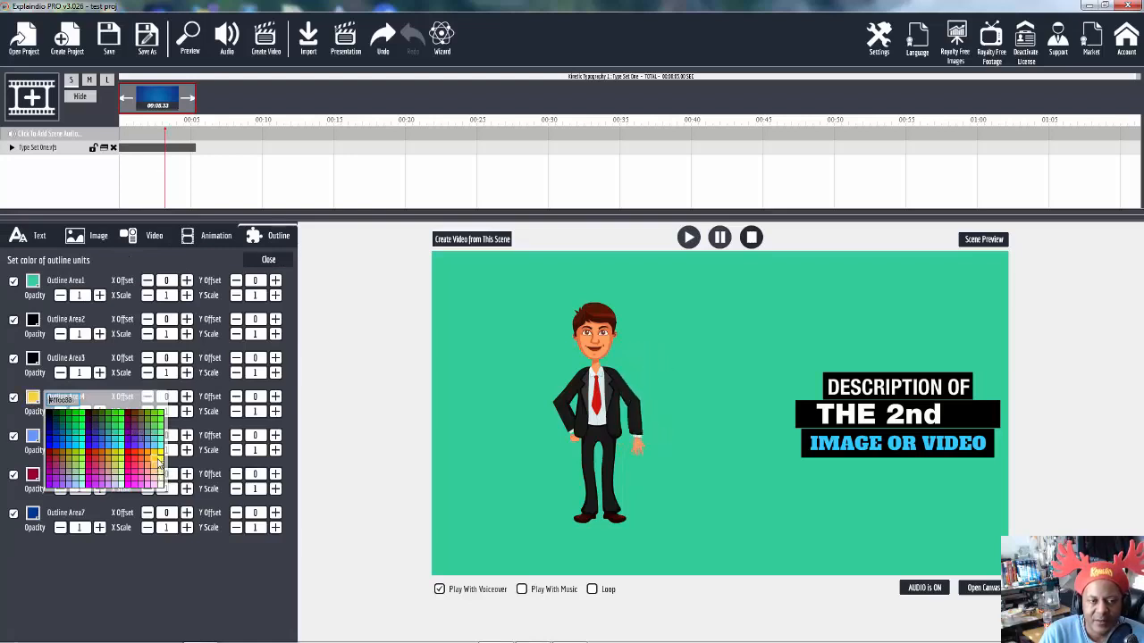
{"action": "left_click", "coordinate": [157, 463]}
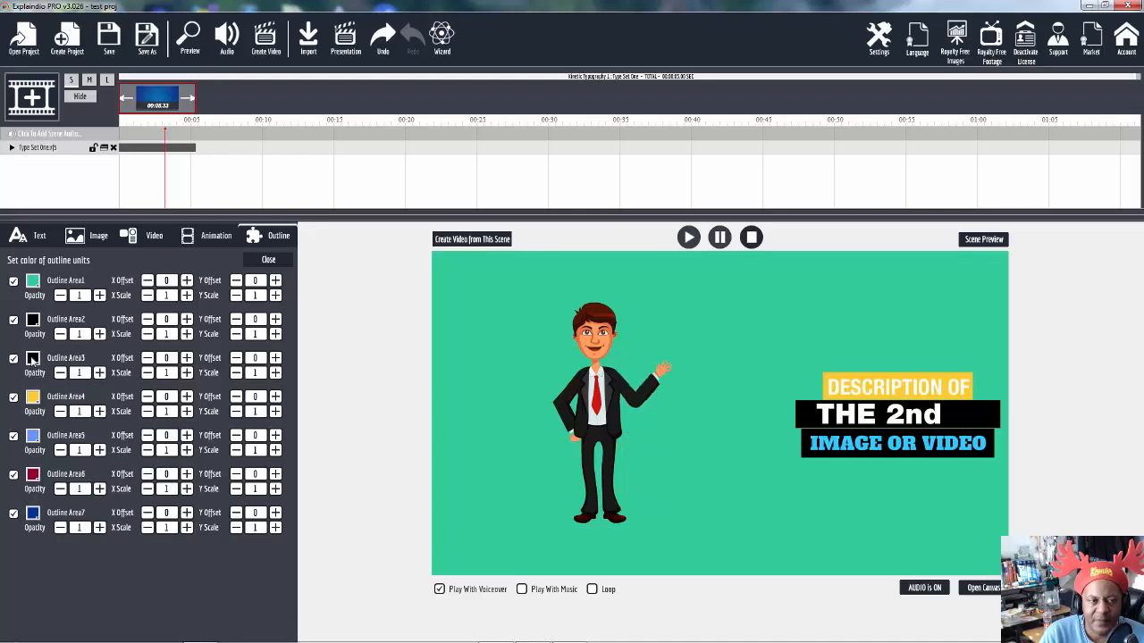
Color Outline Area3, behind "THE 2nd", orange and Outline Area2, behind "IMAGE OR VIDEO", light grey.
{"action": "left_click", "coordinate": [32, 358]}
{"action": "left_click", "coordinate": [143, 418]}
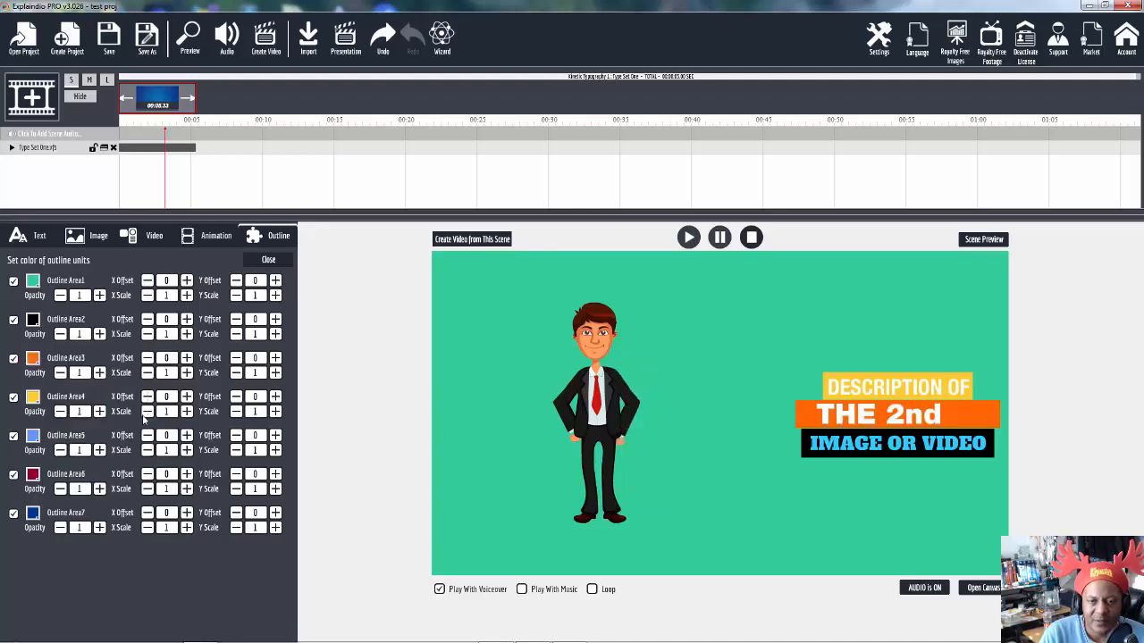
{"action": "left_click", "coordinate": [33, 319]}
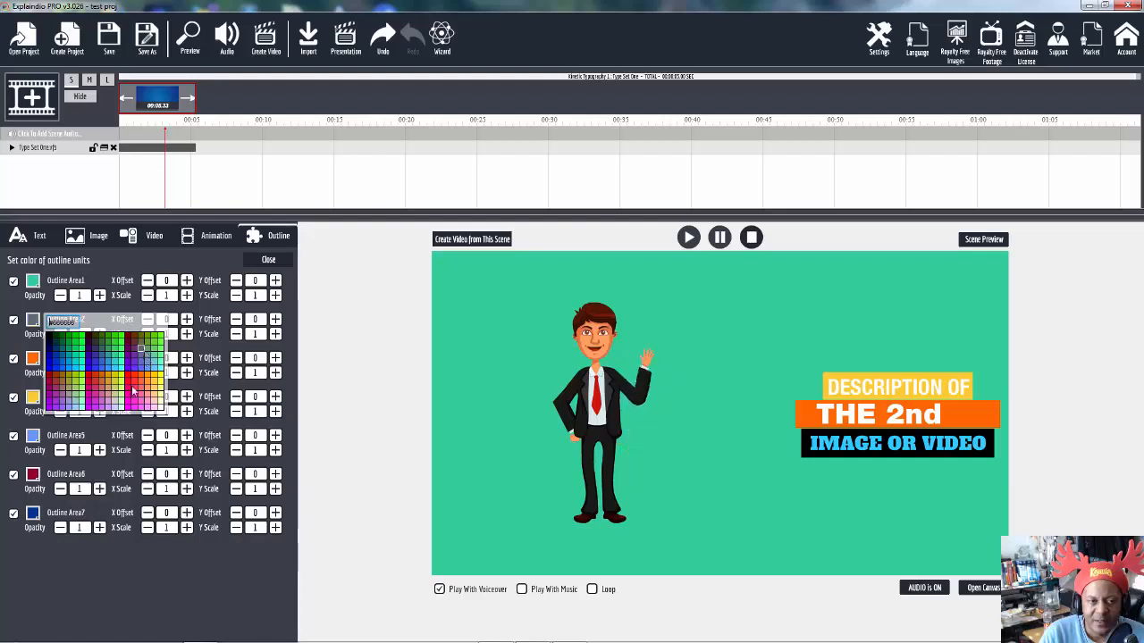
{"action": "left_click", "coordinate": [115, 404]}
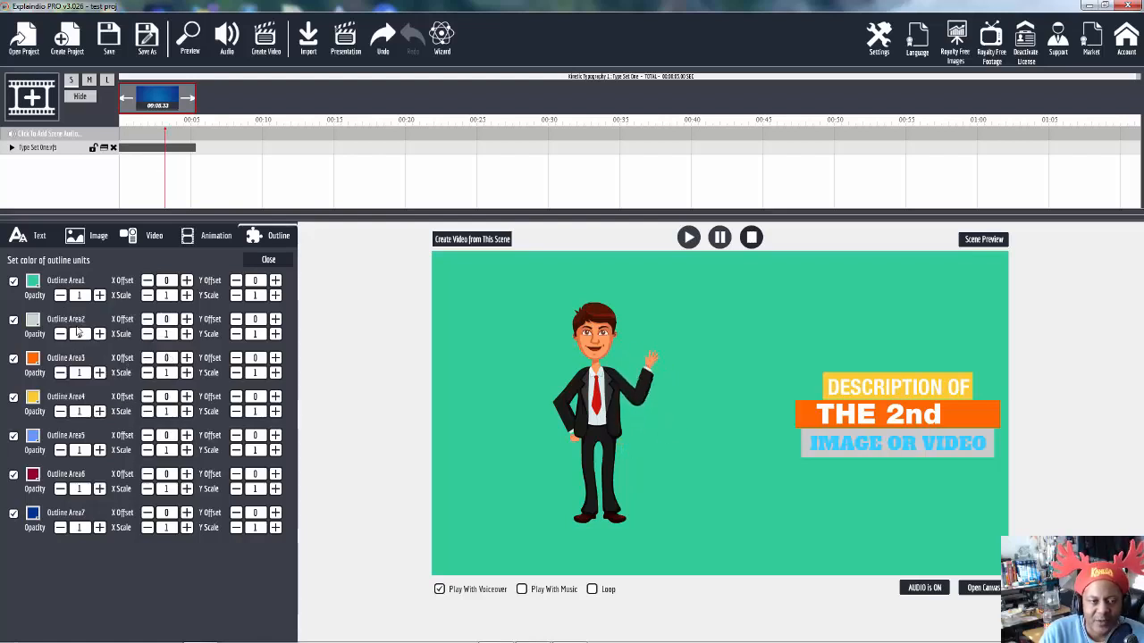
Switch off Outline Area3 and Outline Area2 to remove the boxes behind "THE 2nd" and "IMAGE OR VIDEO".
{"action": "left_click", "coordinate": [14, 357]}
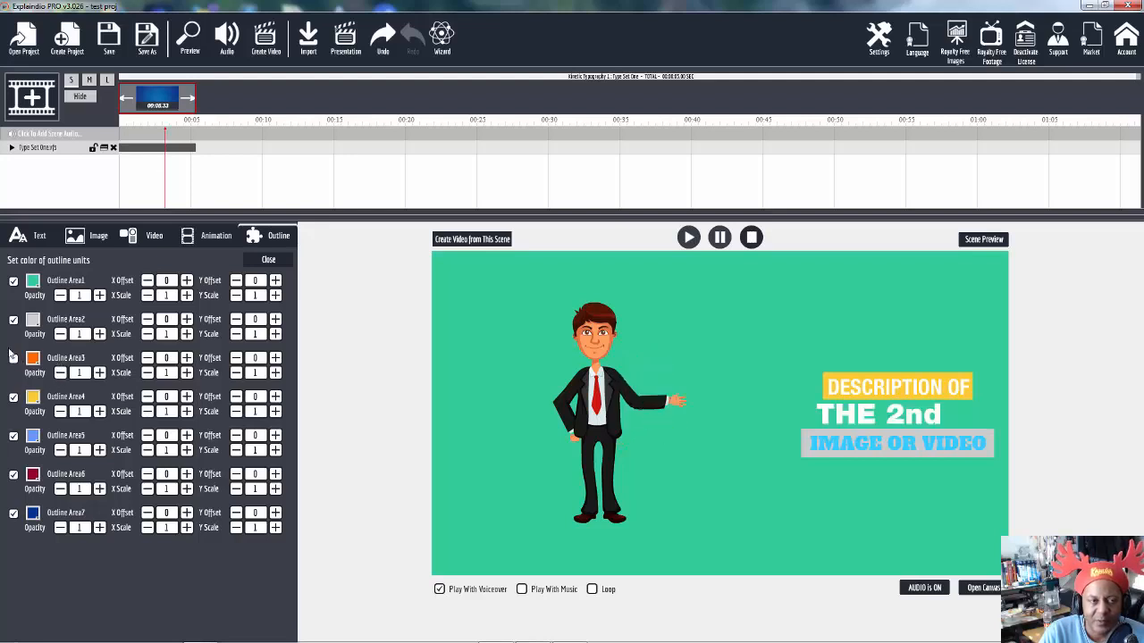
{"action": "left_click", "coordinate": [14, 320]}
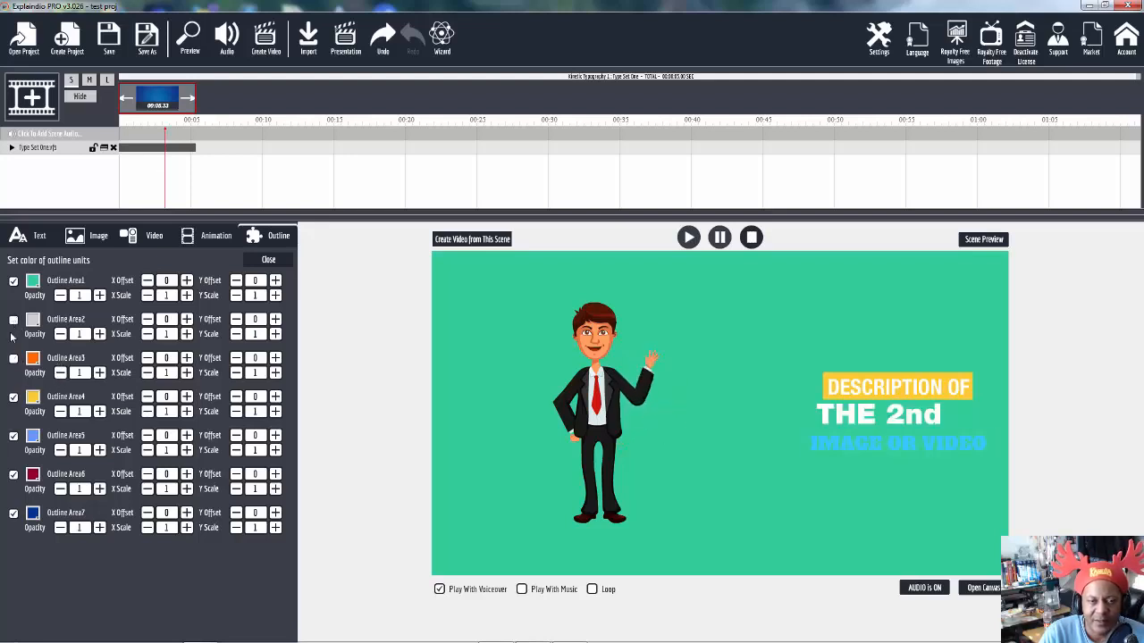
Turn Outline Area2 and Outline Area3 on, keeping Outline Area4 enabled.
{"action": "left_click", "coordinate": [14, 398]}
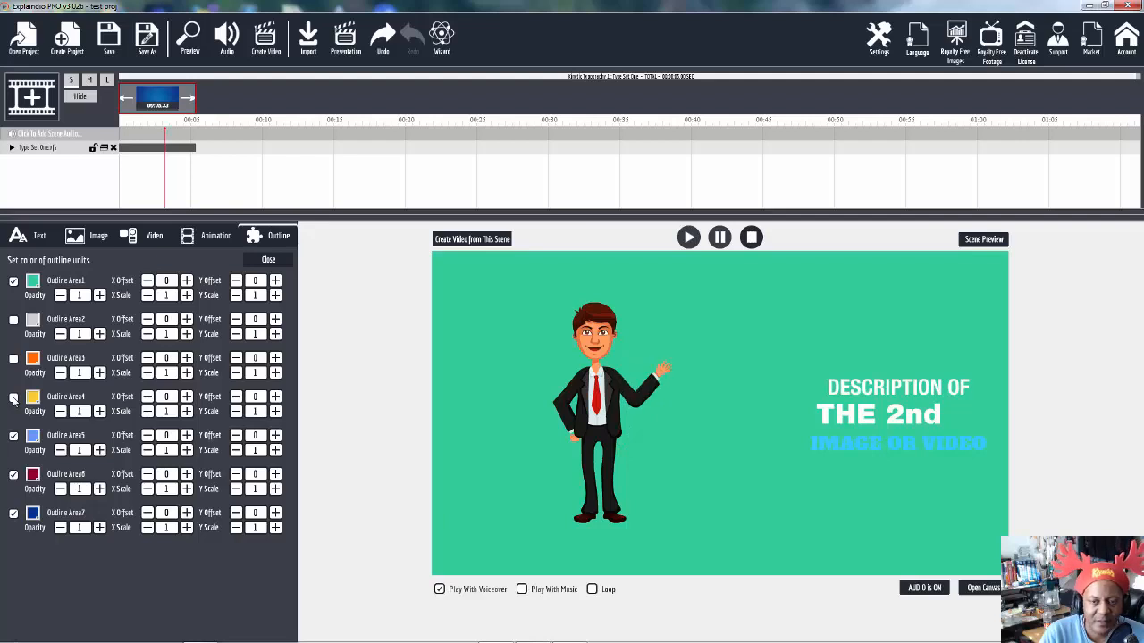
{"action": "left_click", "coordinate": [13, 398]}
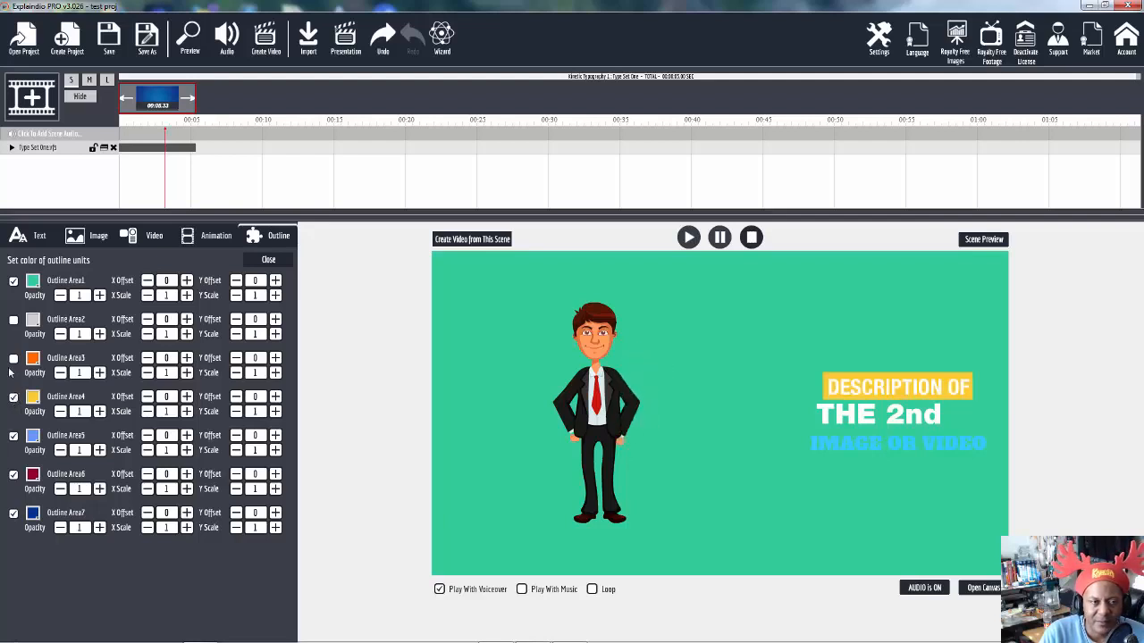
{"action": "left_click", "coordinate": [13, 359]}
{"action": "left_click", "coordinate": [13, 321]}
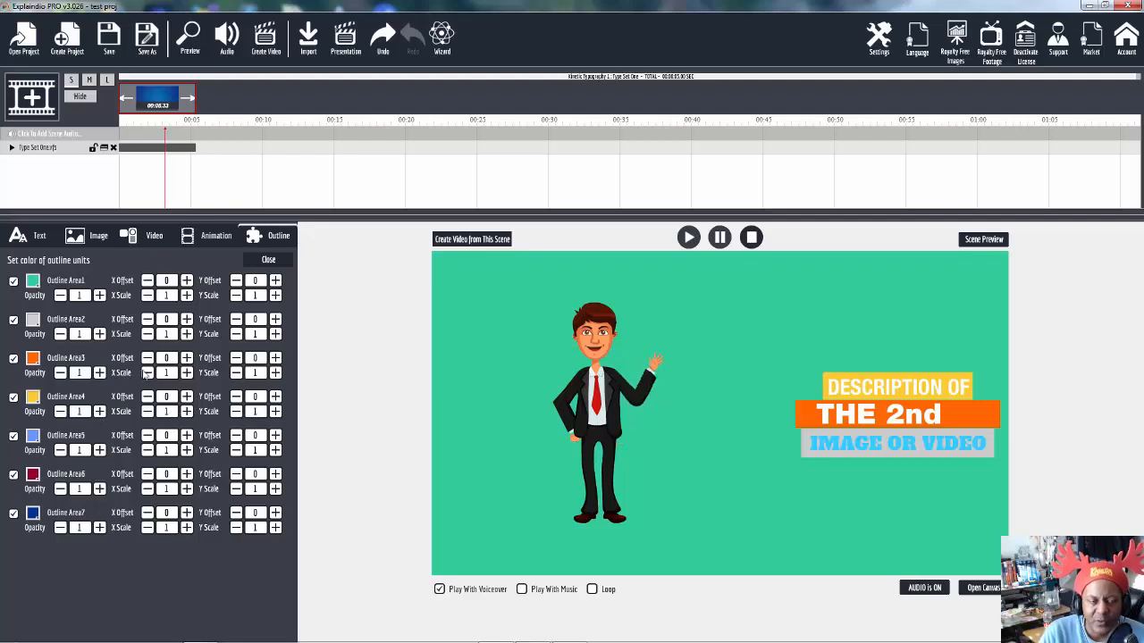
{"action": "left_click", "coordinate": [14, 322]}
{"action": "left_click", "coordinate": [14, 322]}
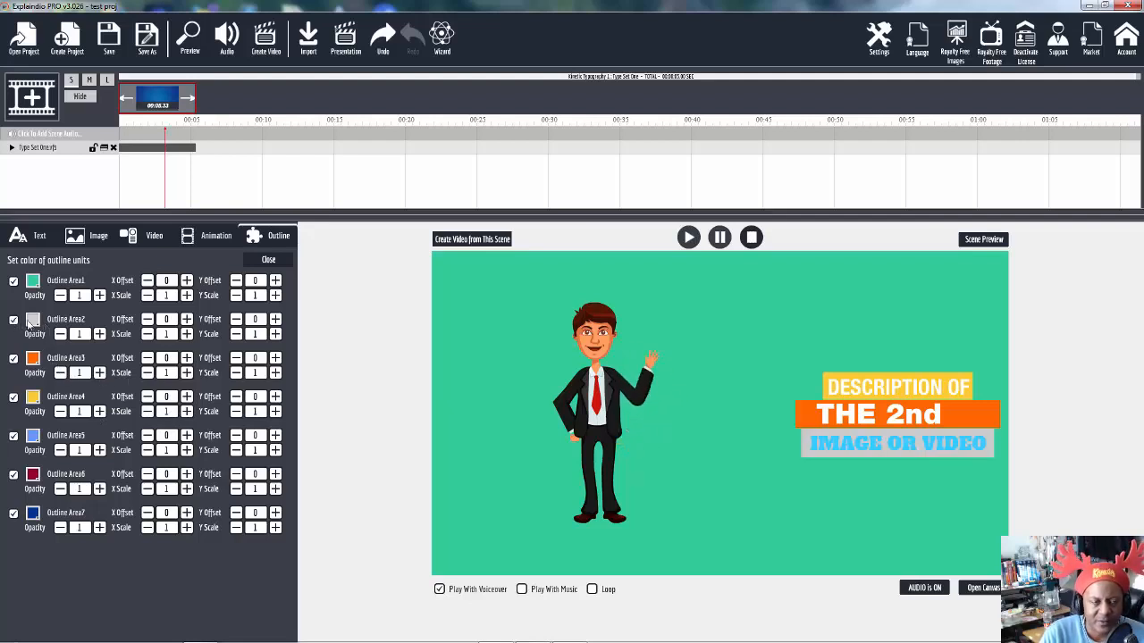
Change the color of Outline Area2 to violet-blue.
{"action": "left_click", "coordinate": [31, 321]}
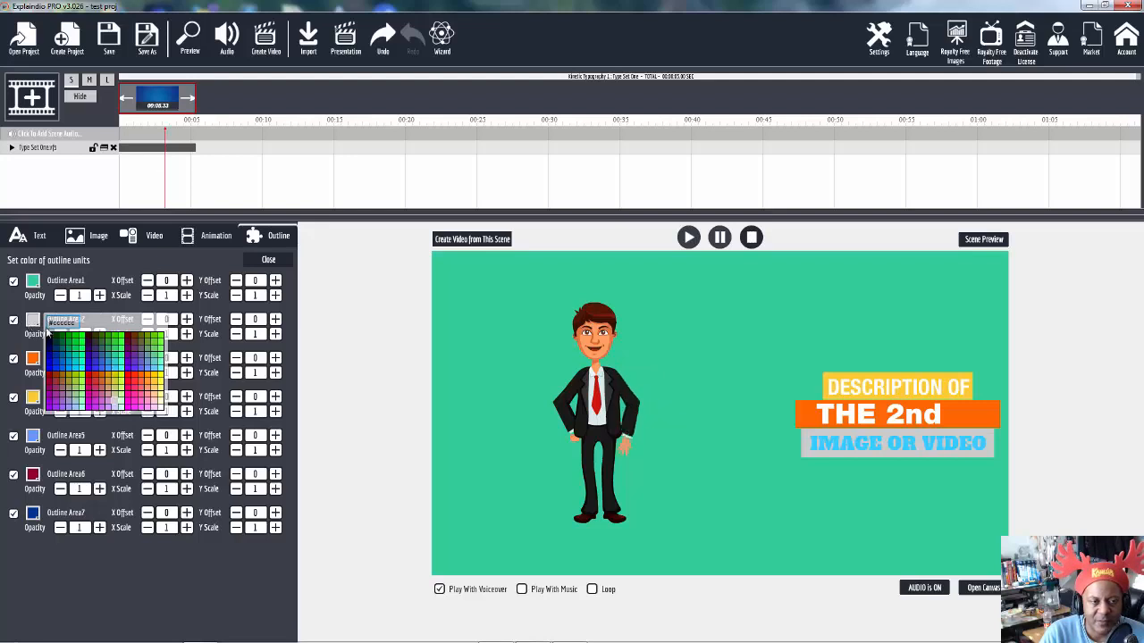
{"action": "left_click", "coordinate": [140, 374]}
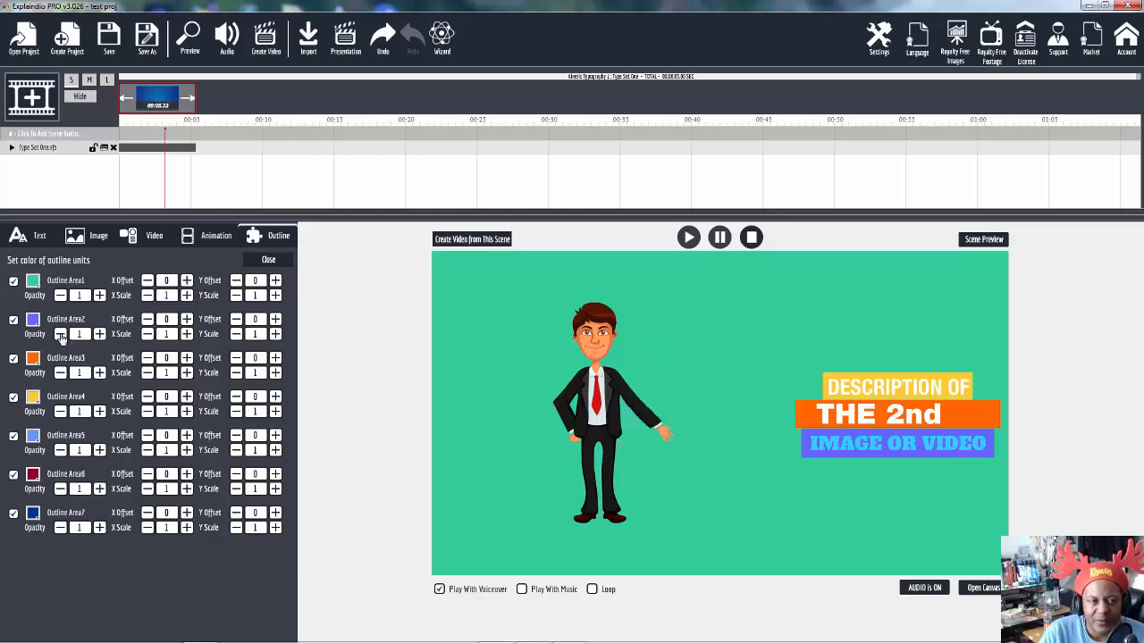
Try lower opacities on Outline Area2 and restore its opacity to 1.
{"action": "left_click", "coordinate": [60, 335]}
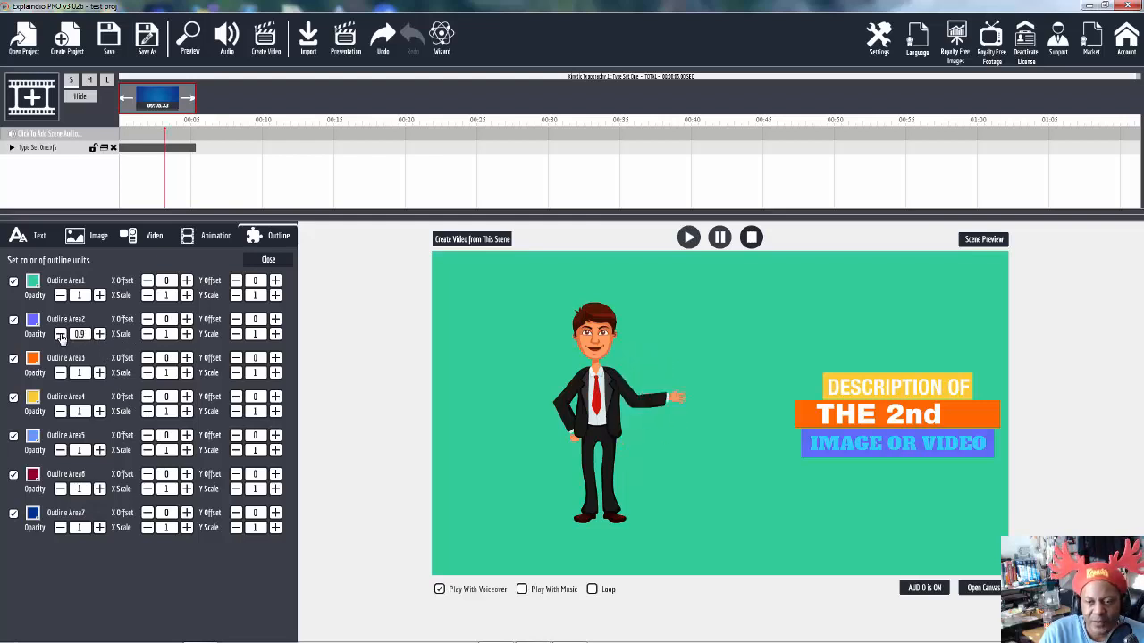
{"action": "left_click", "coordinate": [60, 334]}
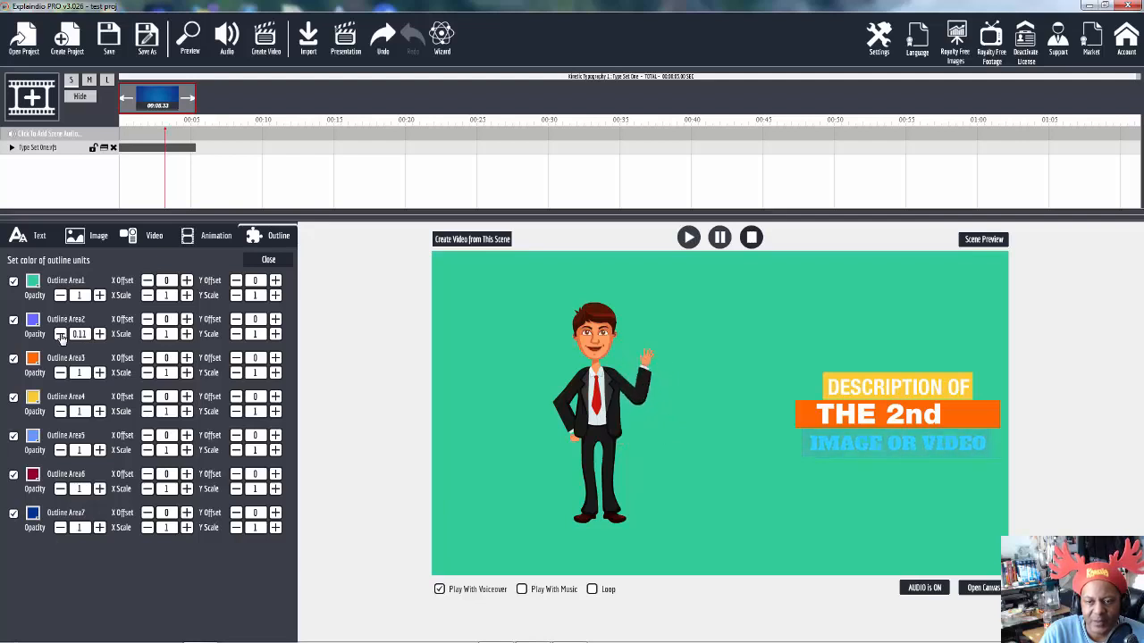
{"action": "left_click", "coordinate": [100, 334]}
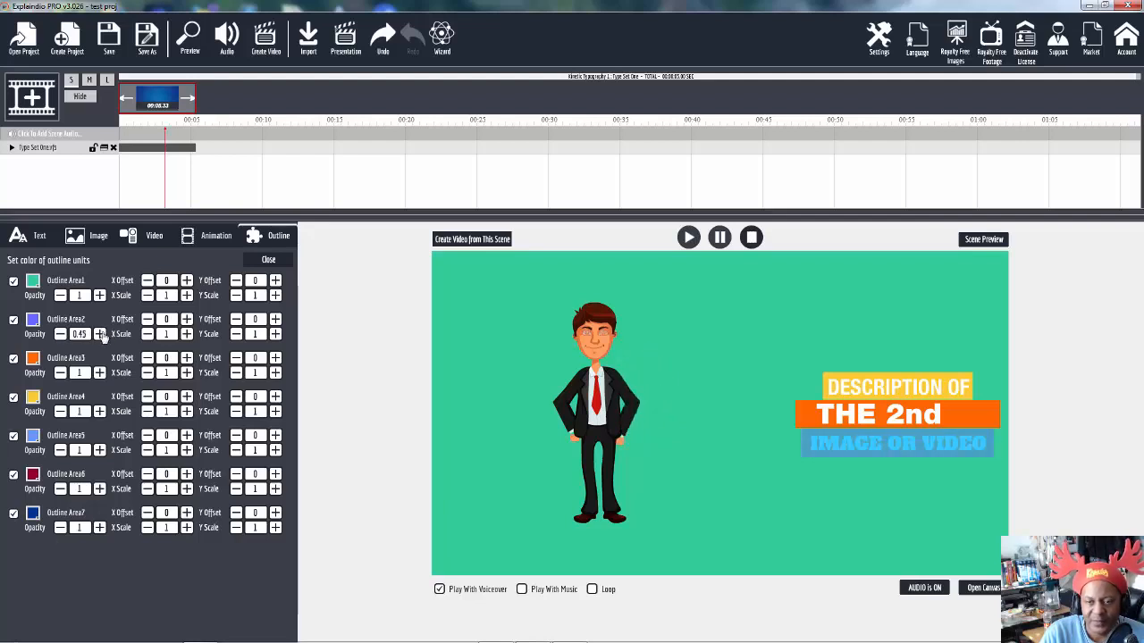
{"action": "left_click", "coordinate": [100, 334]}
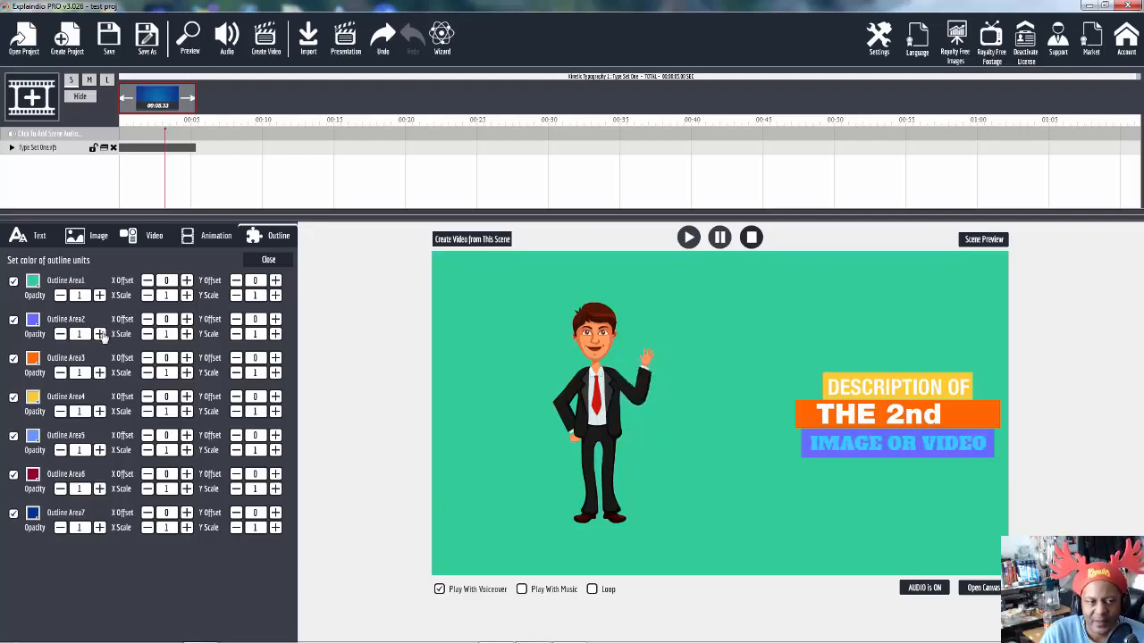
Resize Outline Area2 to an X scale of 1.31 and a Y scale of 1.21.
{"action": "left_click", "coordinate": [187, 335]}
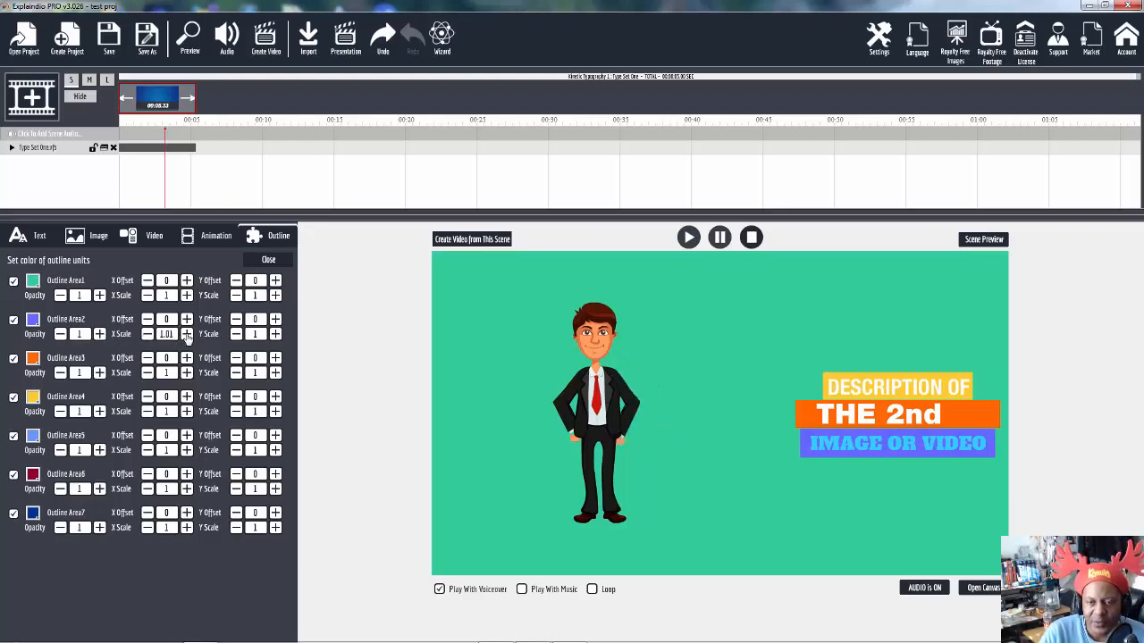
{"action": "left_click", "coordinate": [187, 334]}
{"action": "left_click", "coordinate": [187, 334]}
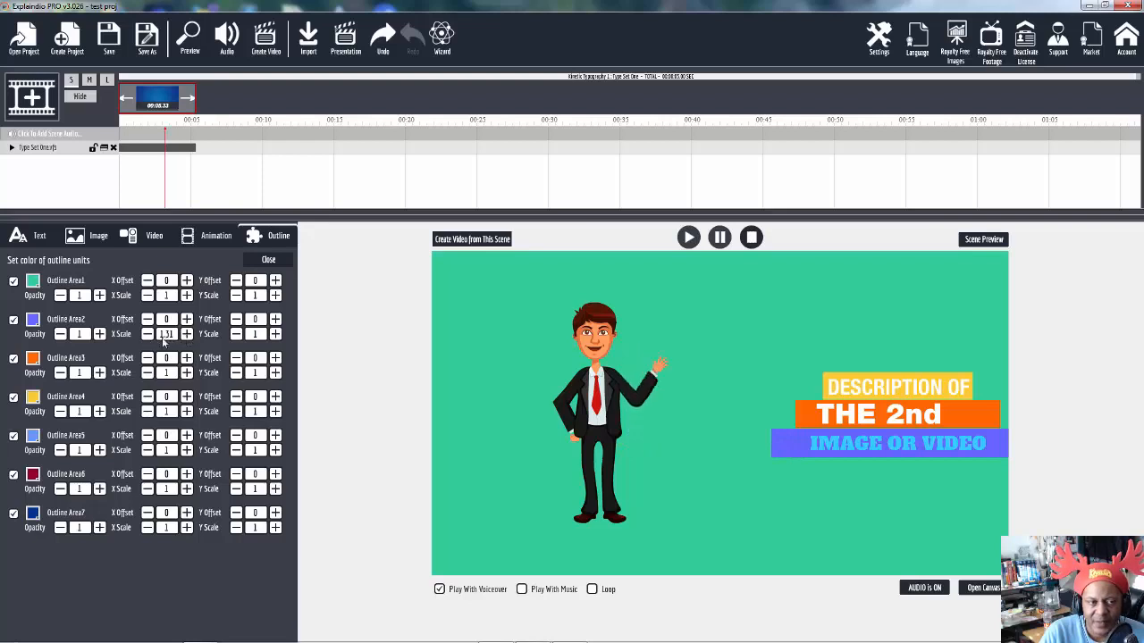
{"action": "left_click", "coordinate": [235, 334]}
{"action": "left_click", "coordinate": [236, 334]}
{"action": "left_click", "coordinate": [236, 334]}
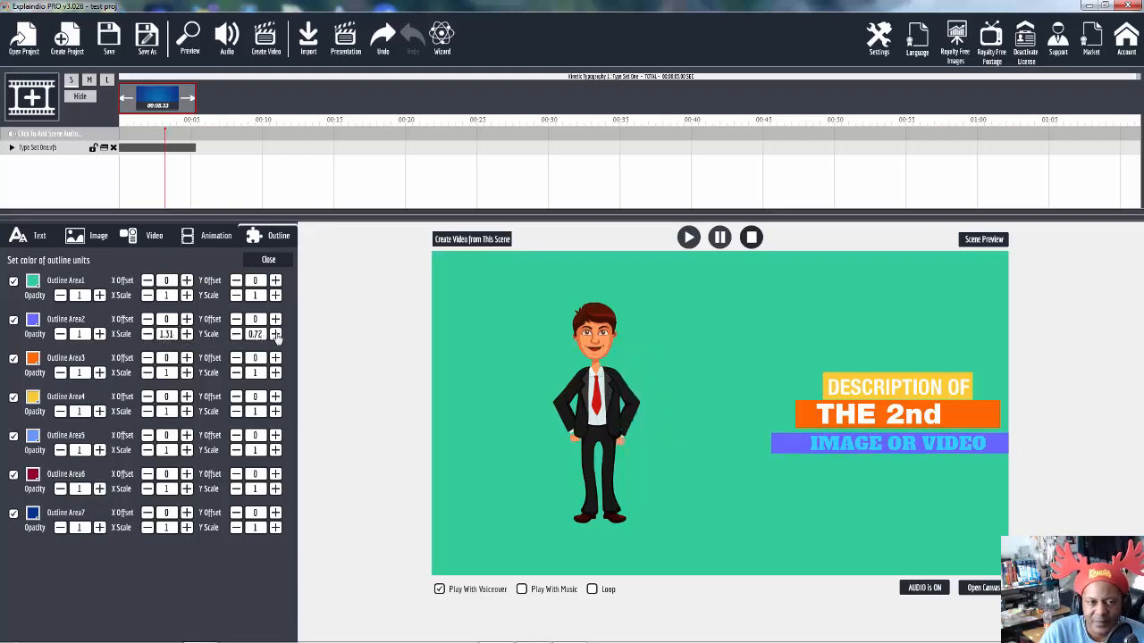
{"action": "left_click", "coordinate": [276, 335]}
{"action": "left_click", "coordinate": [275, 334]}
{"action": "left_click", "coordinate": [275, 334]}
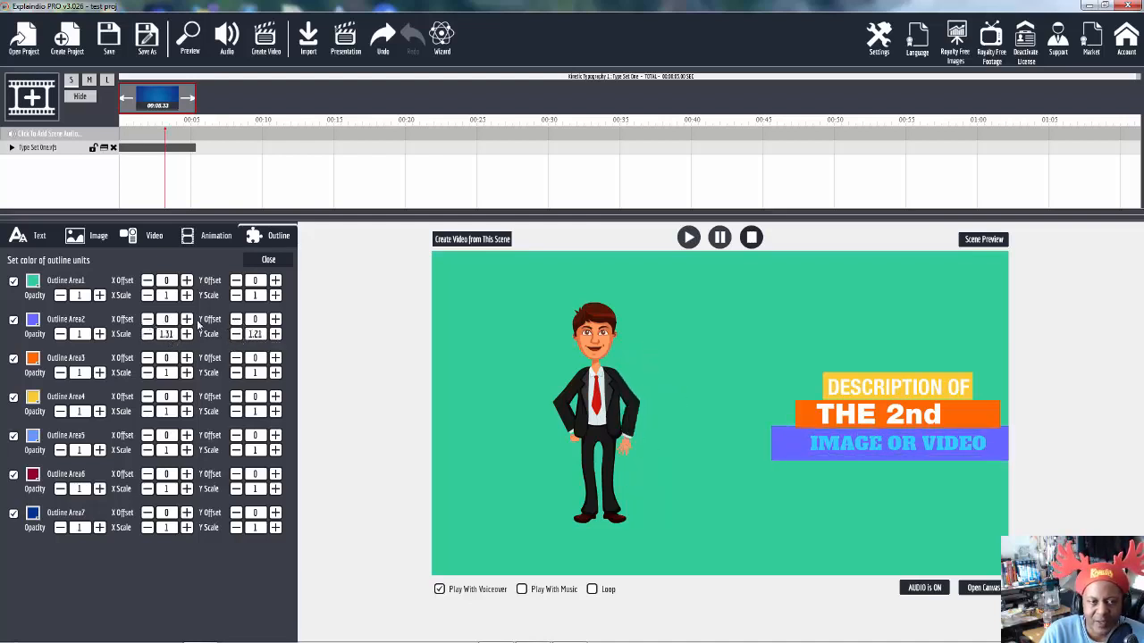
Reposition Outline Area2 with an X offset of -57 and a Y offset of 17.
{"action": "left_click", "coordinate": [149, 321]}
{"action": "left_click", "coordinate": [148, 320]}
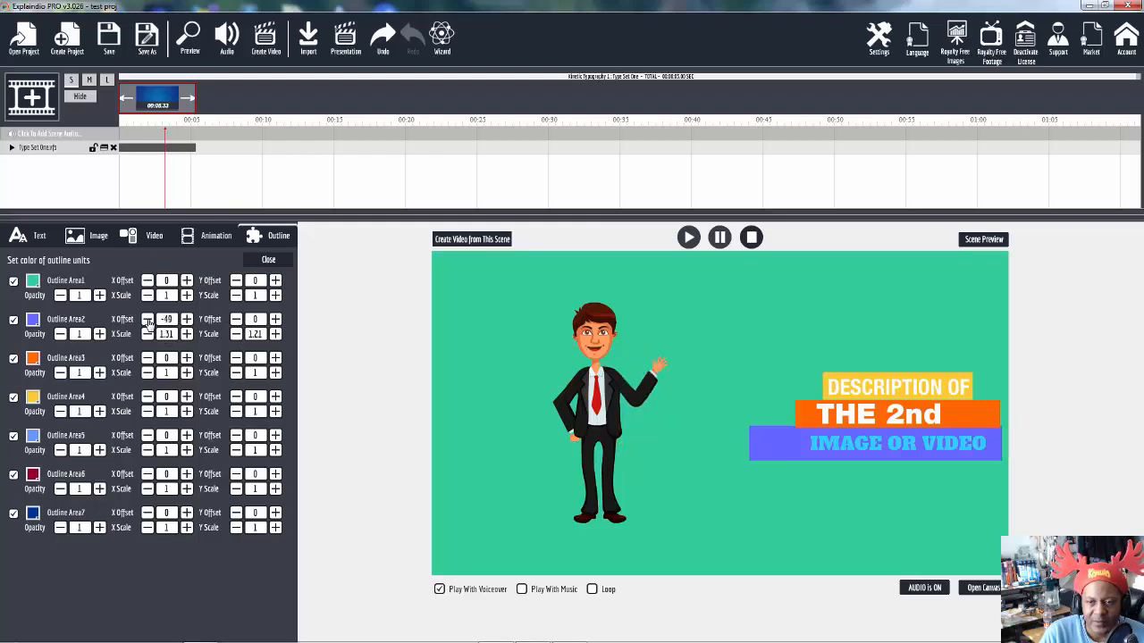
{"action": "left_click", "coordinate": [186, 319]}
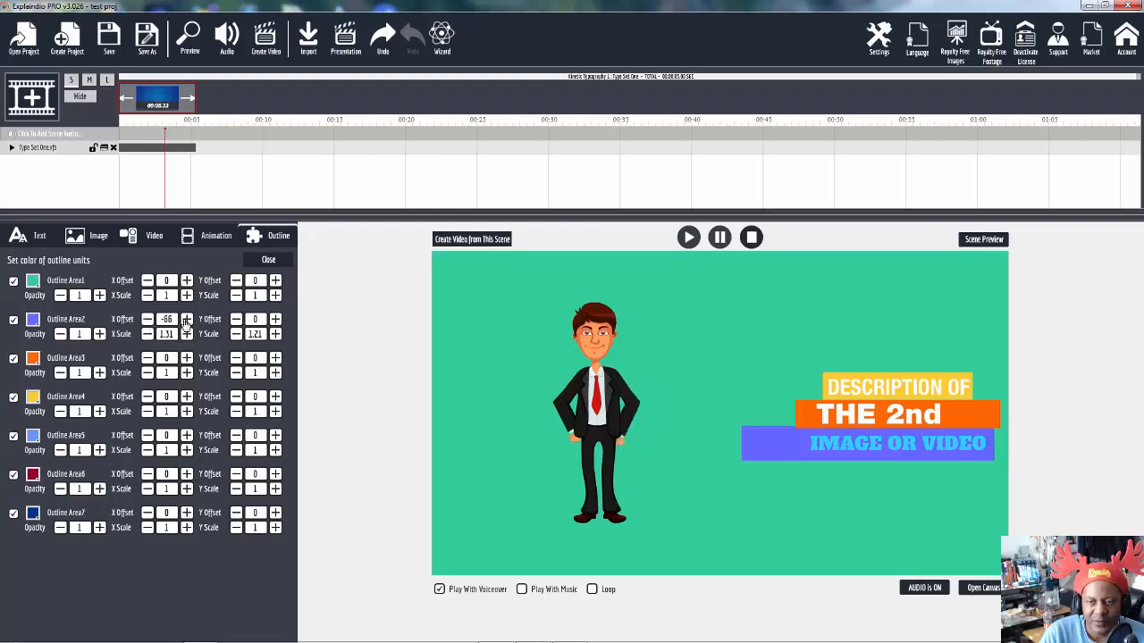
{"action": "left_click", "coordinate": [236, 320]}
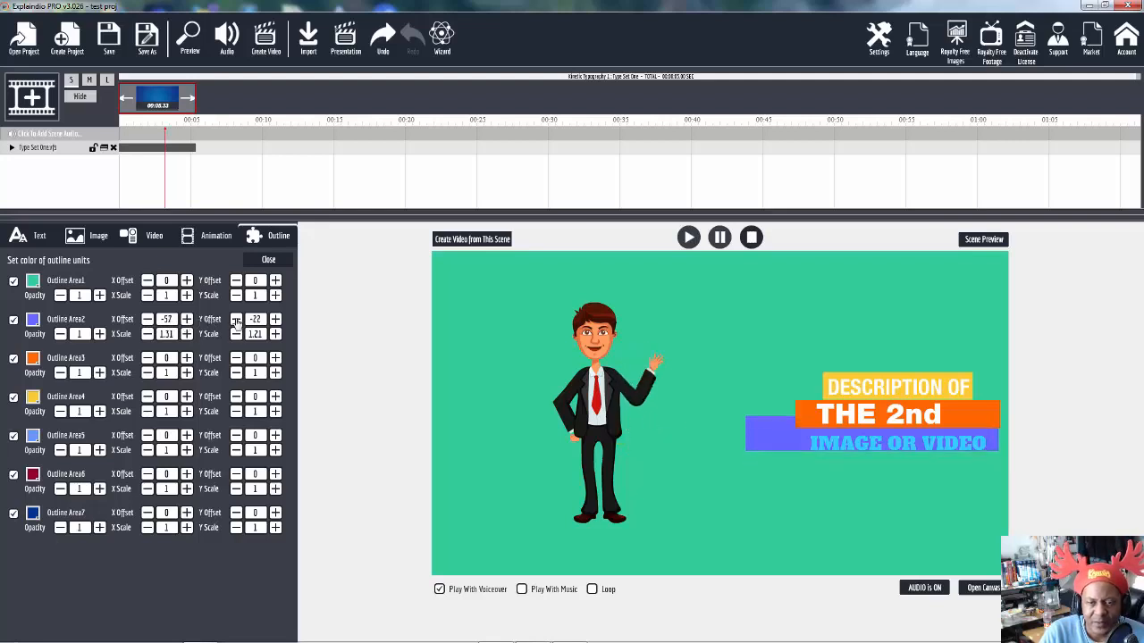
{"action": "left_click", "coordinate": [276, 320]}
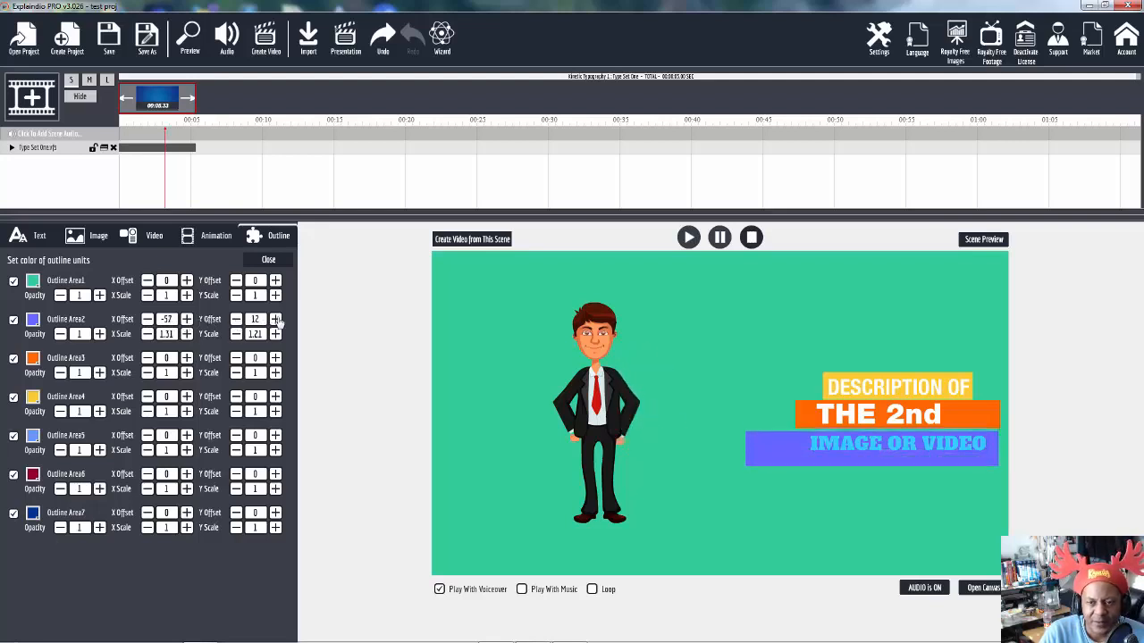
{"action": "left_click", "coordinate": [276, 319]}
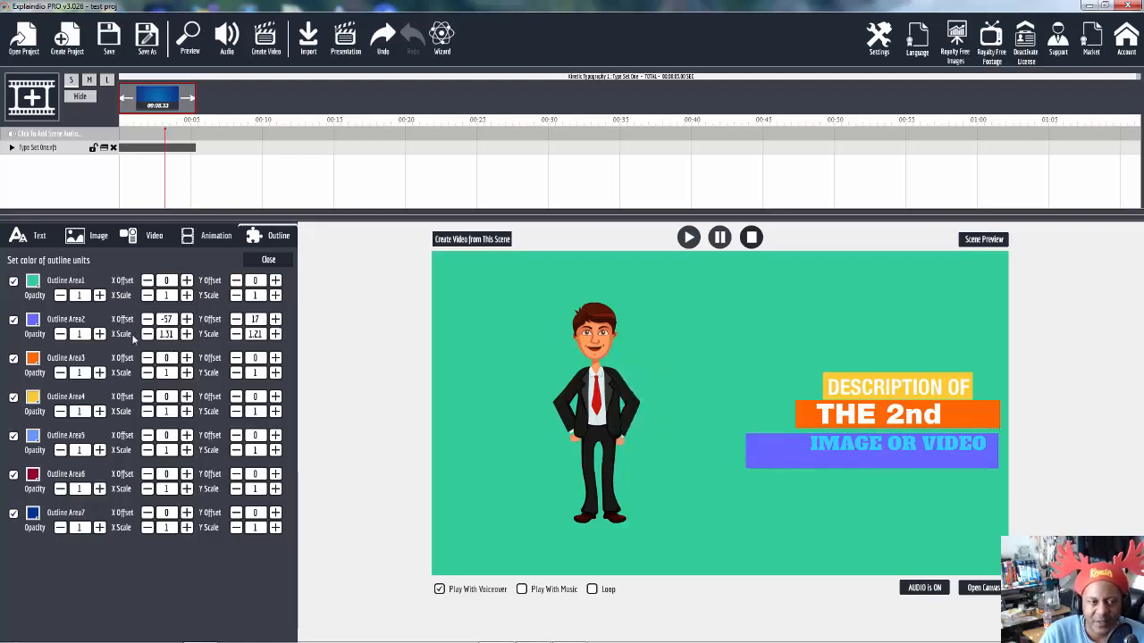
Set Outline Area3 to opacity 0.63, X offset -73, X scale 1.25 and Y scale 1.24.
{"action": "left_click", "coordinate": [62, 373]}
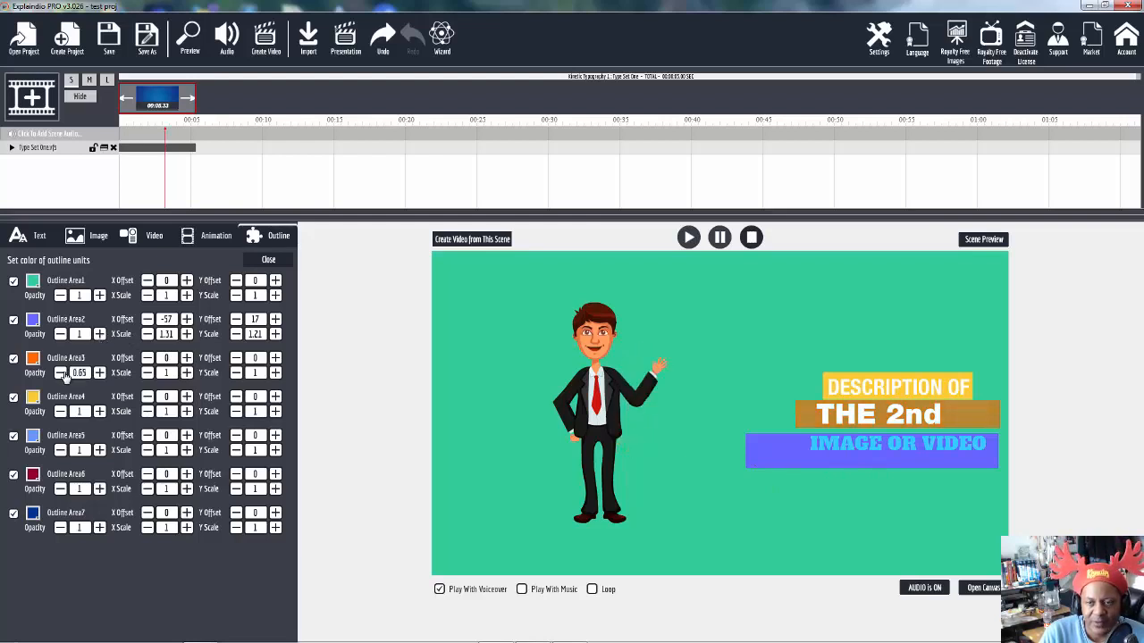
{"action": "left_click", "coordinate": [147, 359]}
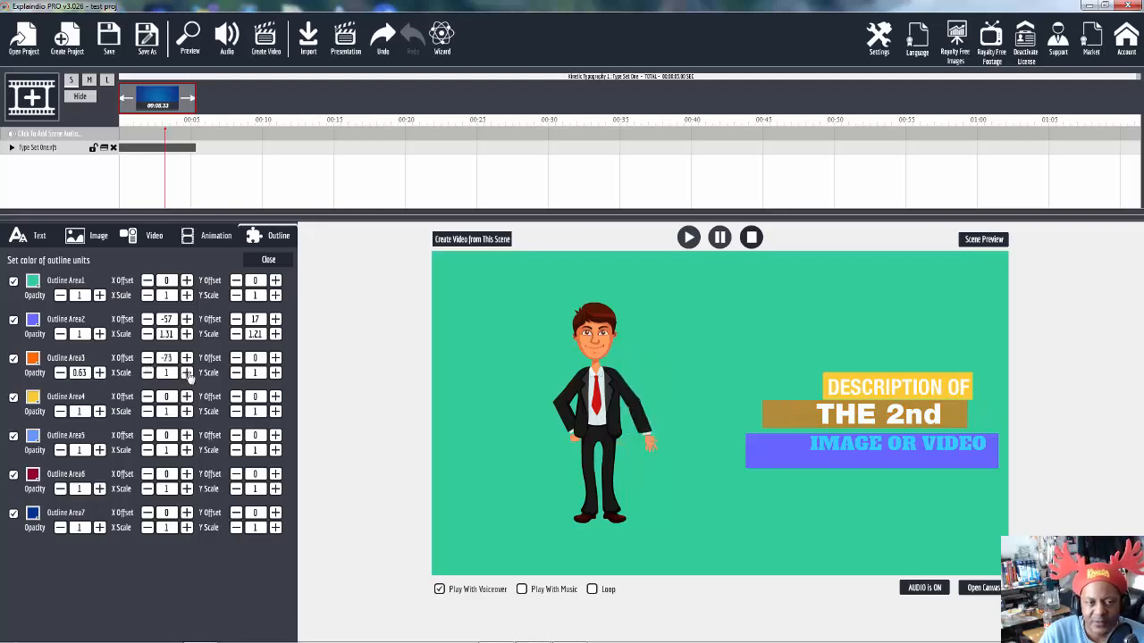
{"action": "left_click", "coordinate": [186, 373]}
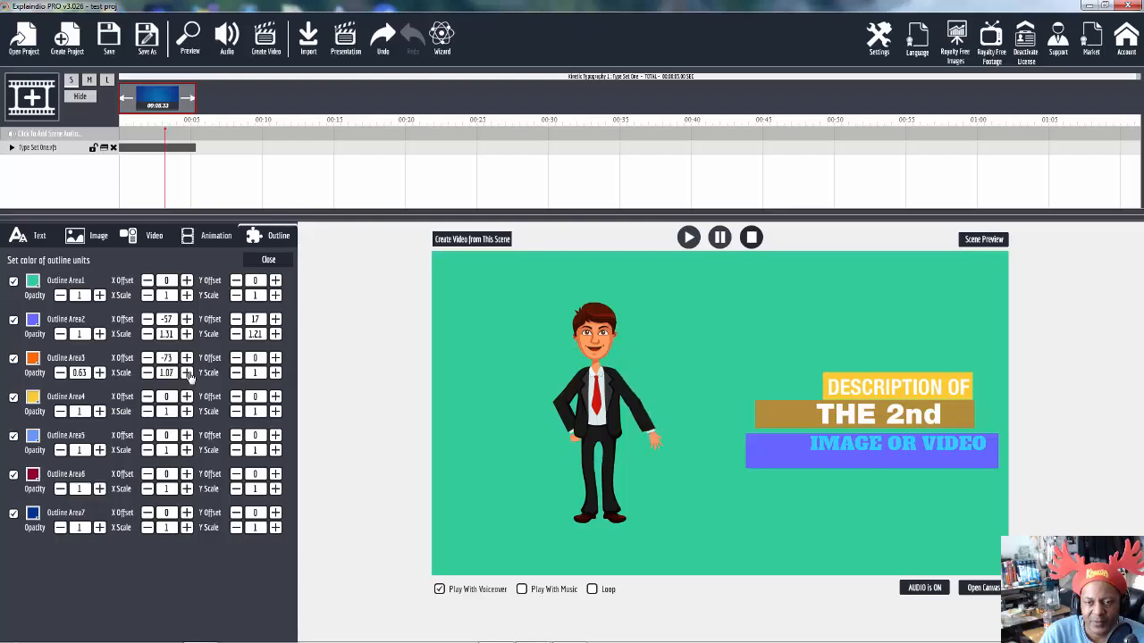
{"action": "left_click", "coordinate": [186, 374]}
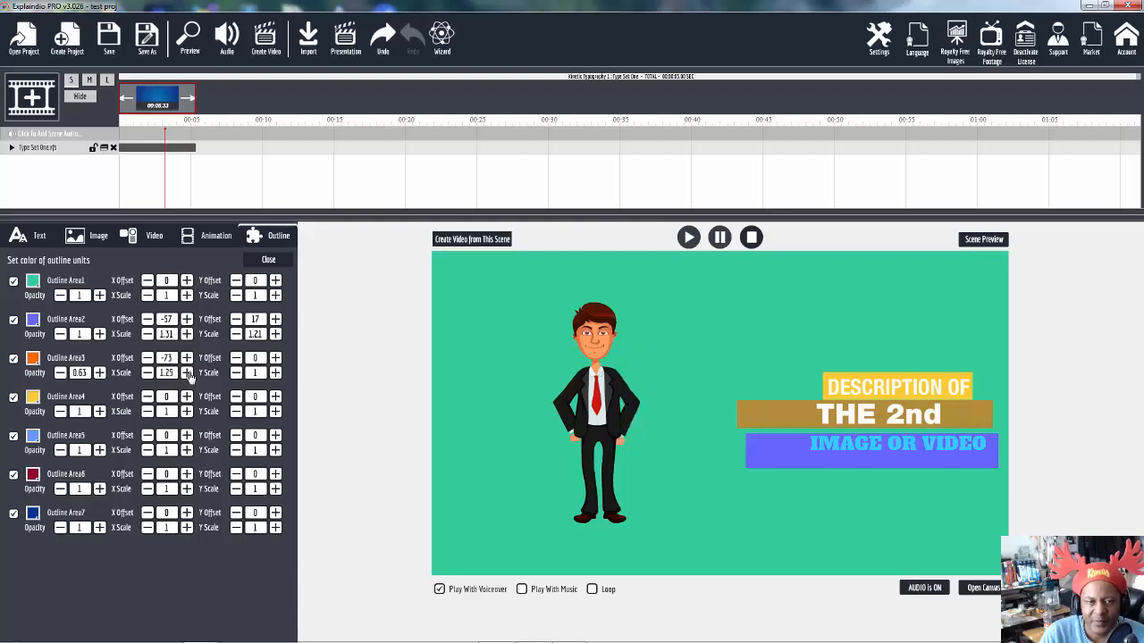
{"action": "left_click", "coordinate": [275, 373]}
{"action": "left_click", "coordinate": [275, 374]}
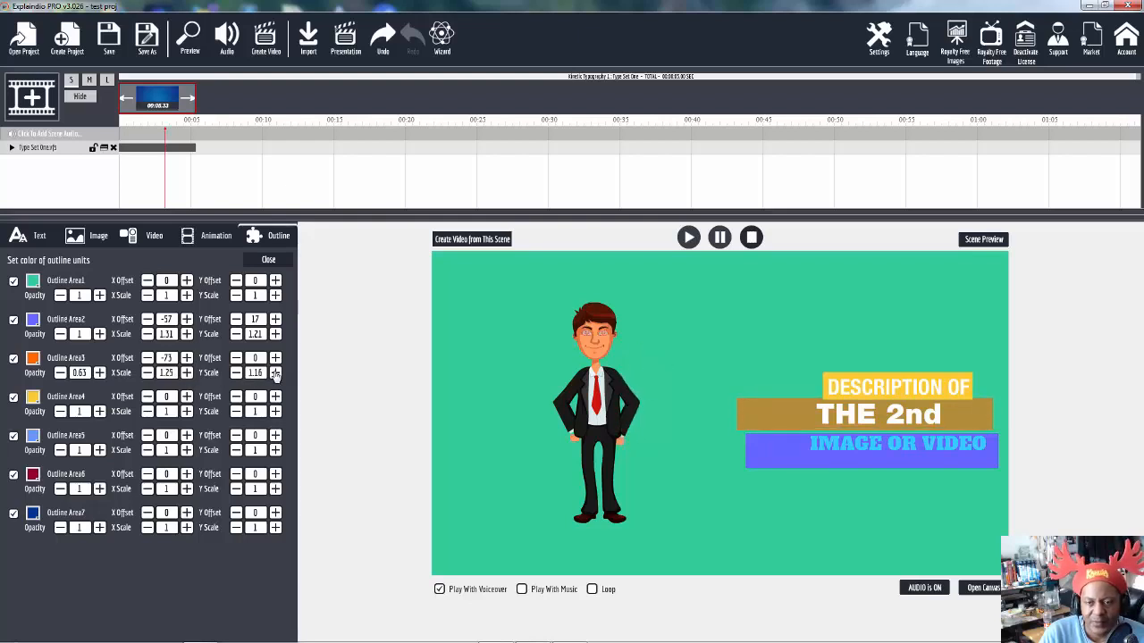
Align Outline Area3 with the box below by setting its X offset to -61 and Y offset to 3.
{"action": "left_click", "coordinate": [188, 361]}
{"action": "left_click", "coordinate": [187, 361]}
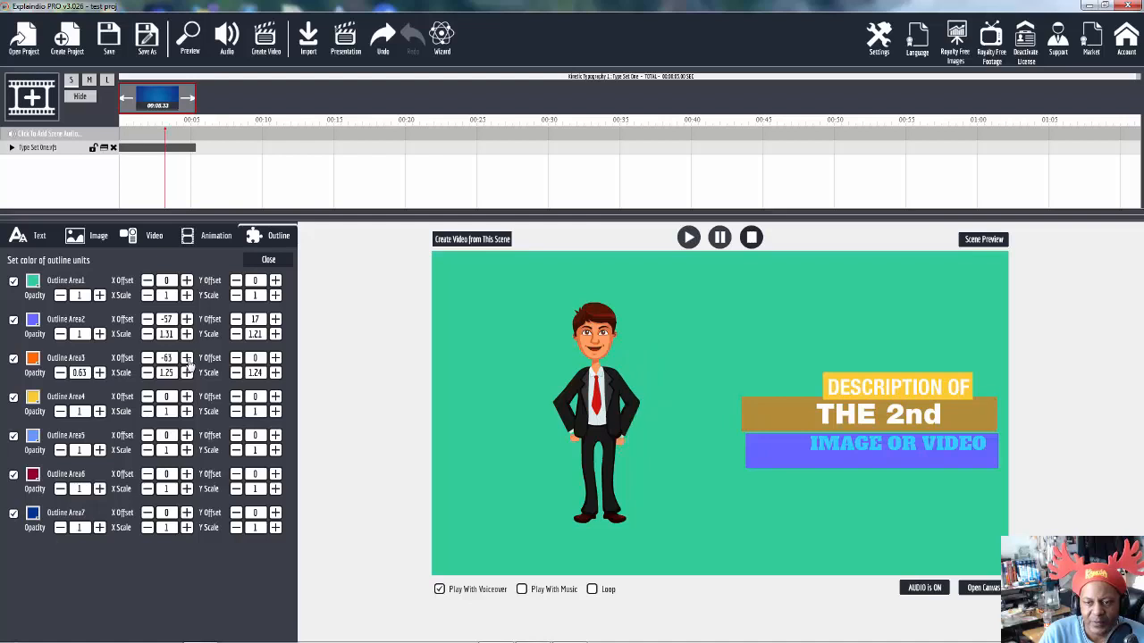
{"action": "left_click", "coordinate": [188, 360]}
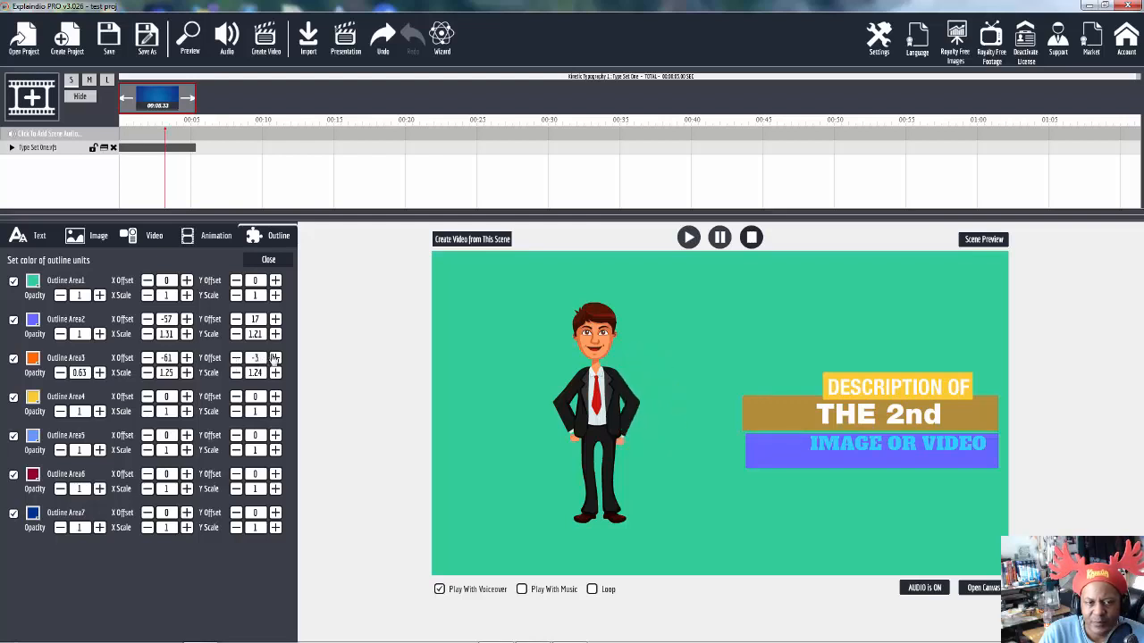
{"action": "left_click", "coordinate": [276, 358]}
{"action": "left_click", "coordinate": [276, 358]}
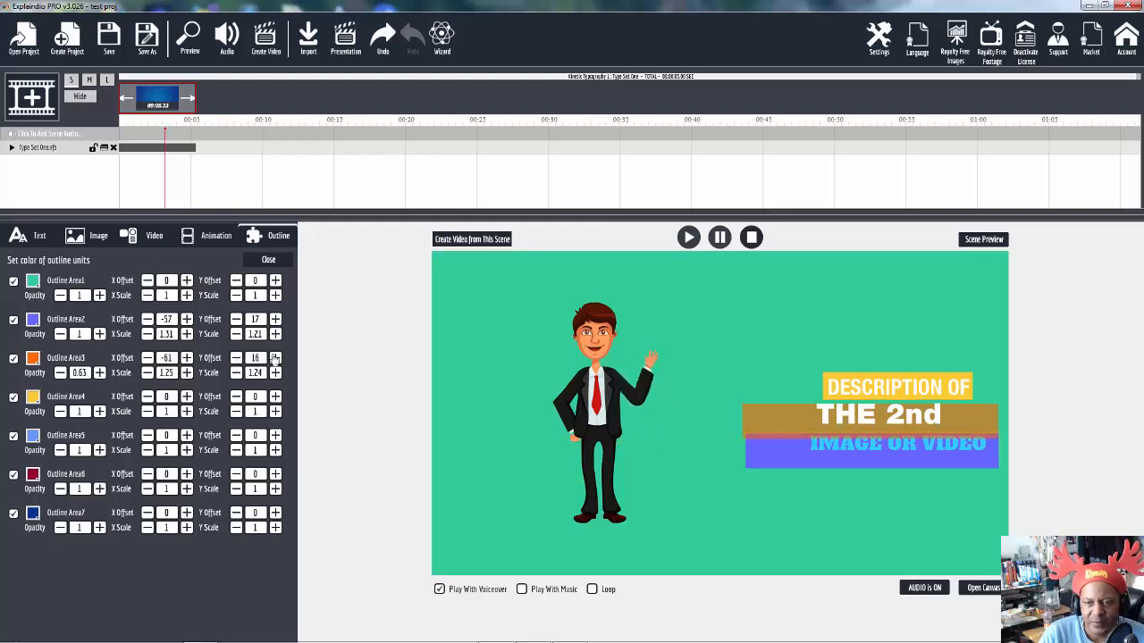
{"action": "left_click", "coordinate": [236, 358]}
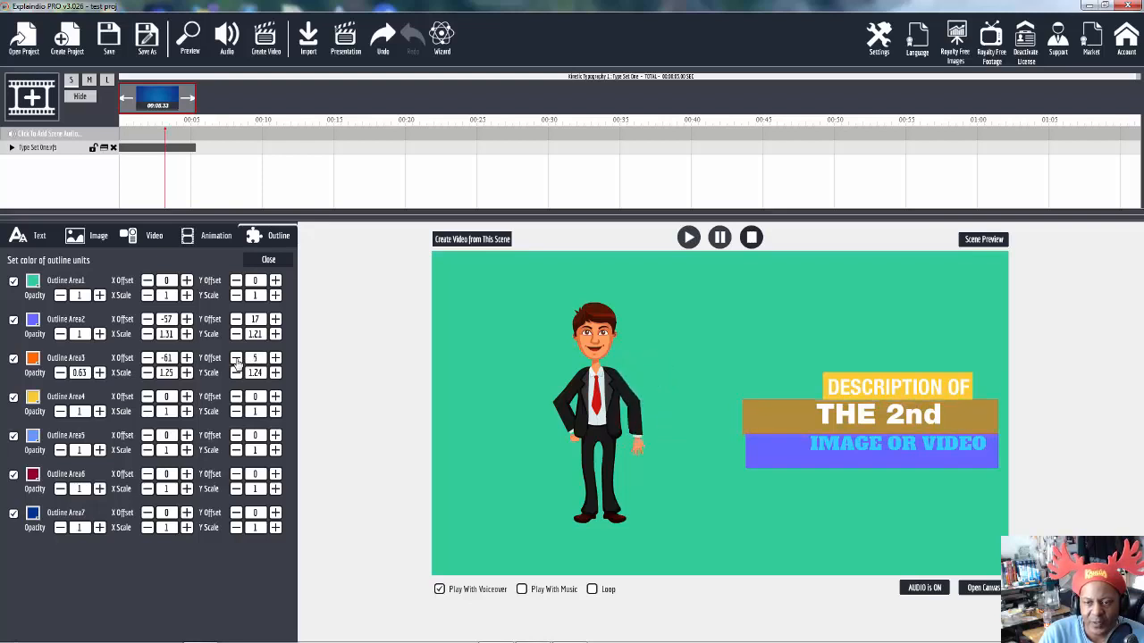
{"action": "left_click", "coordinate": [236, 359]}
{"action": "left_click", "coordinate": [236, 358]}
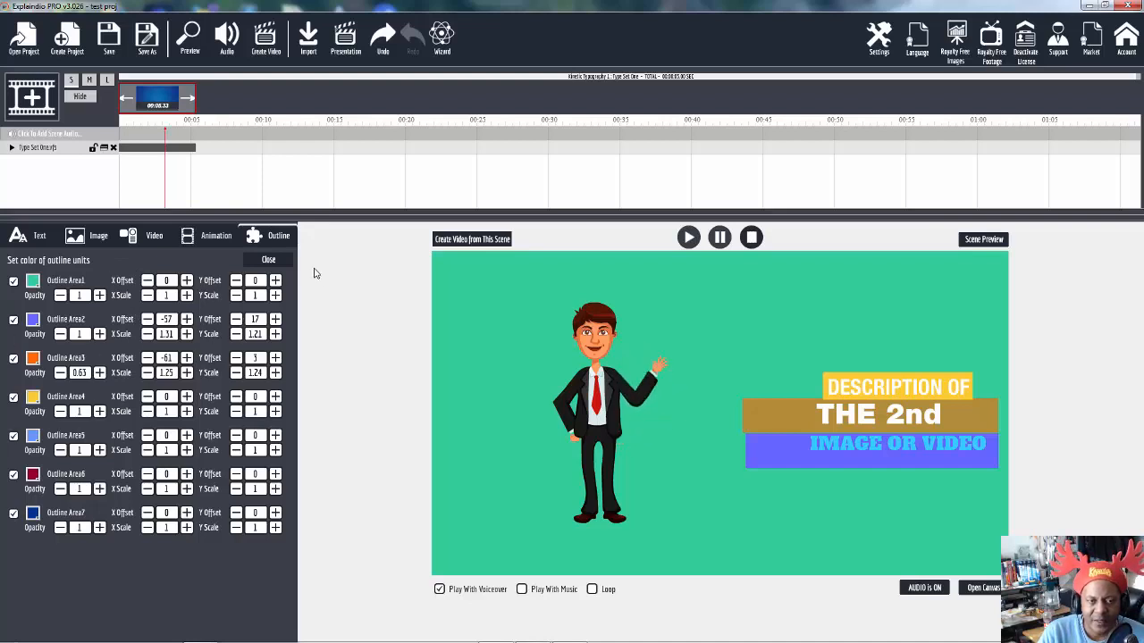
Close and reopen the animation's customization, and view its text settings.
{"action": "left_click", "coordinate": [268, 260]}
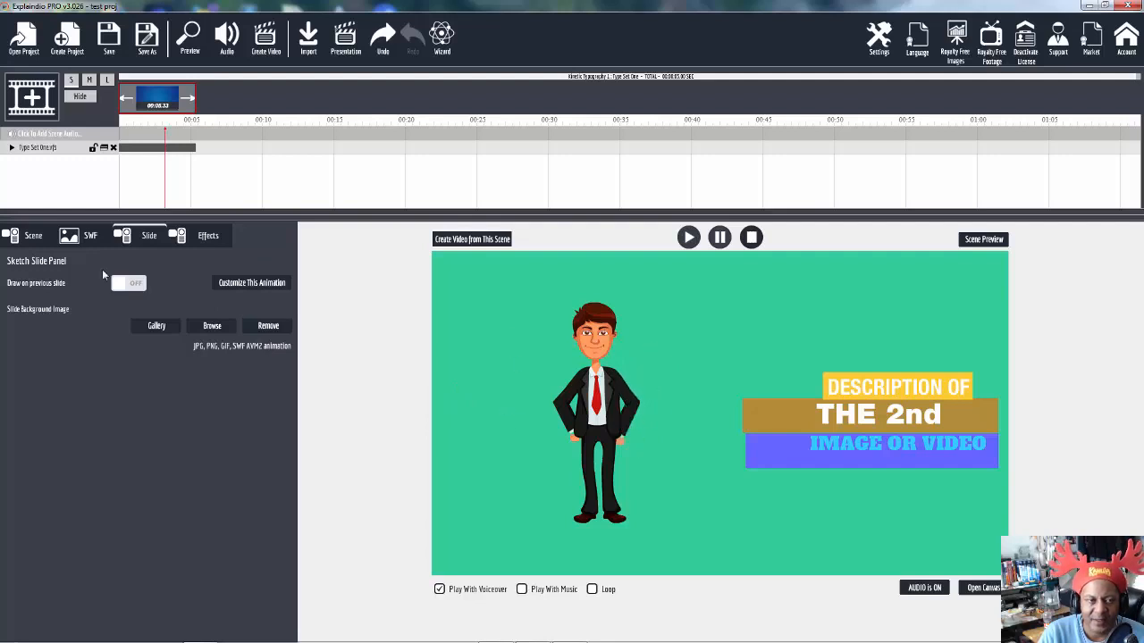
{"action": "left_click", "coordinate": [256, 288]}
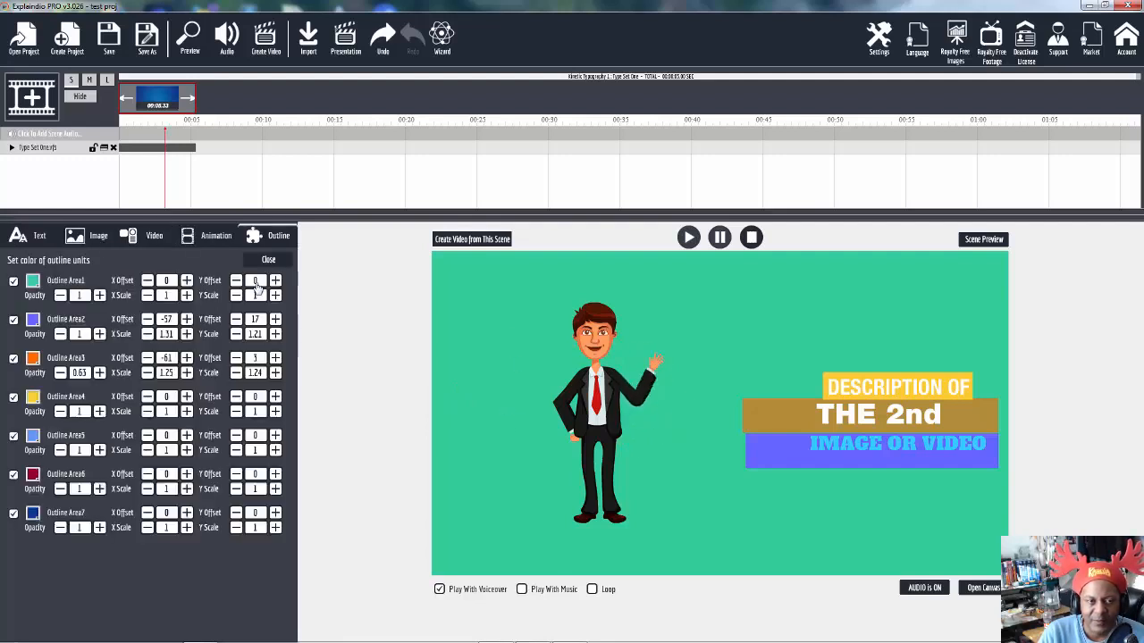
{"action": "left_click", "coordinate": [38, 238]}
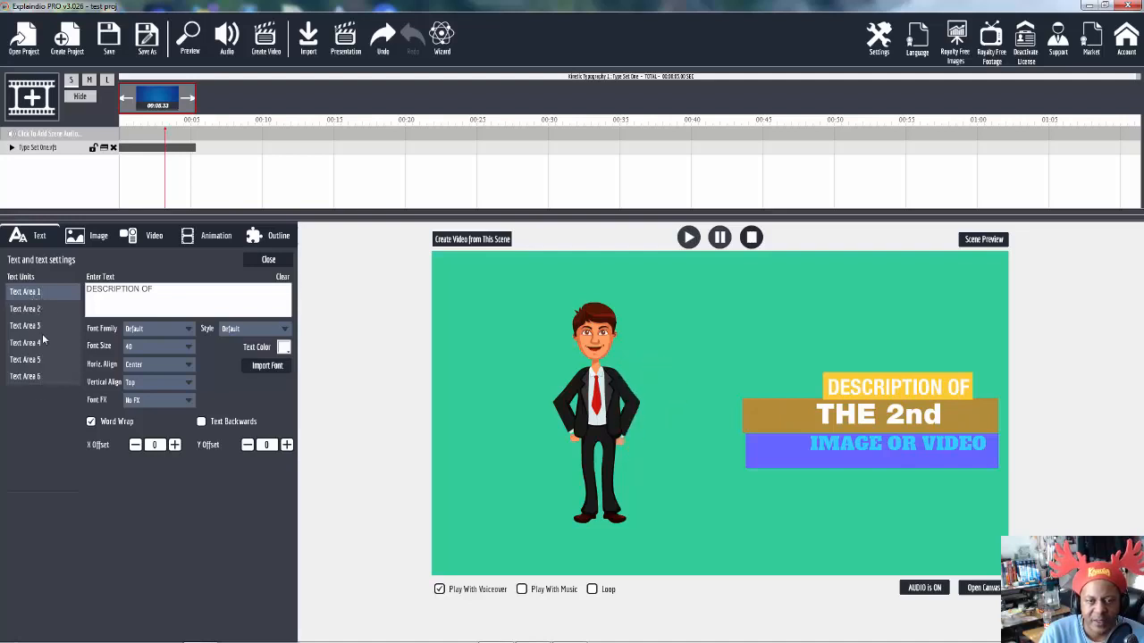
Replay the scene, pause it at the first image's description, and open the animation's text settings.
{"action": "left_click", "coordinate": [49, 156]}
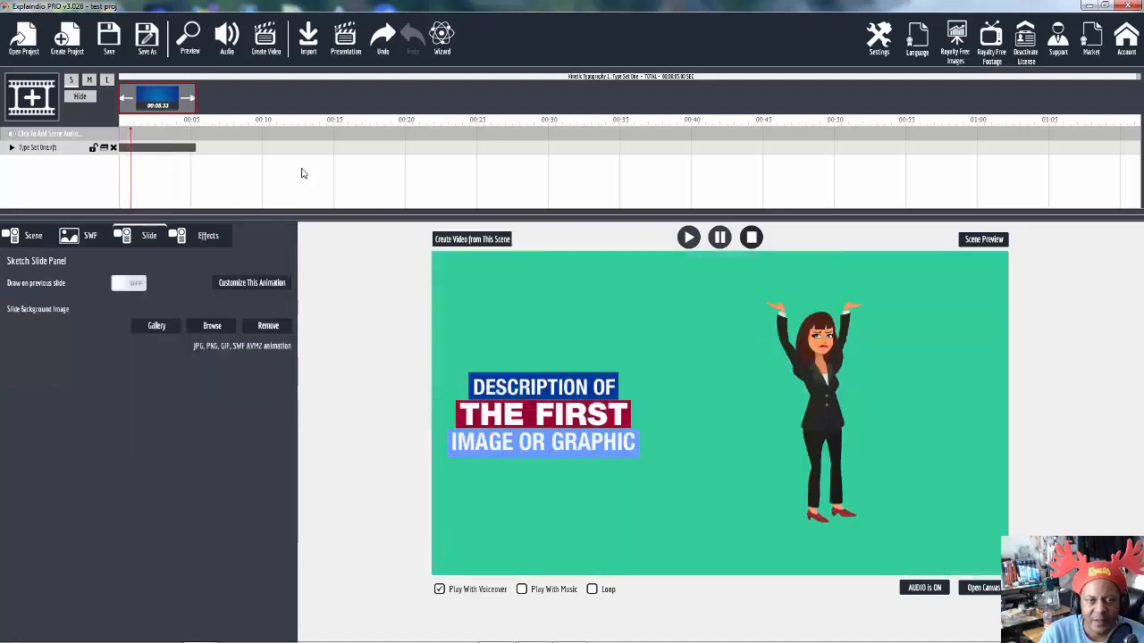
{"action": "left_click", "coordinate": [720, 237]}
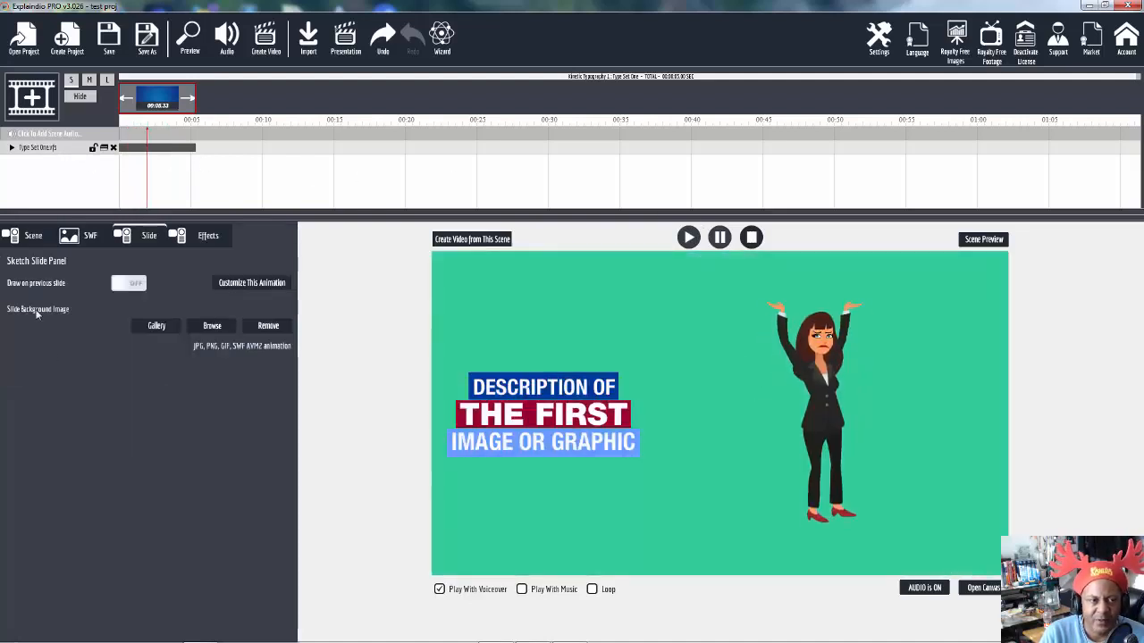
{"action": "left_click", "coordinate": [268, 291]}
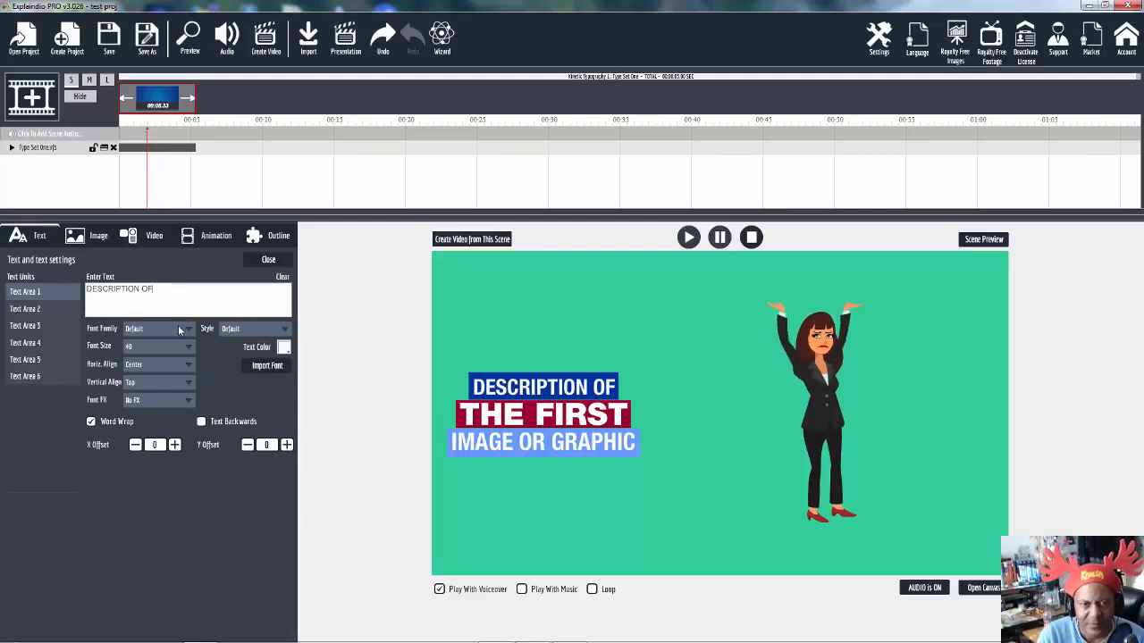
Delete and retype the final F of Text Area 1's text, "DESCRIPTION OF".
{"action": "key", "text": "BackSpace"}
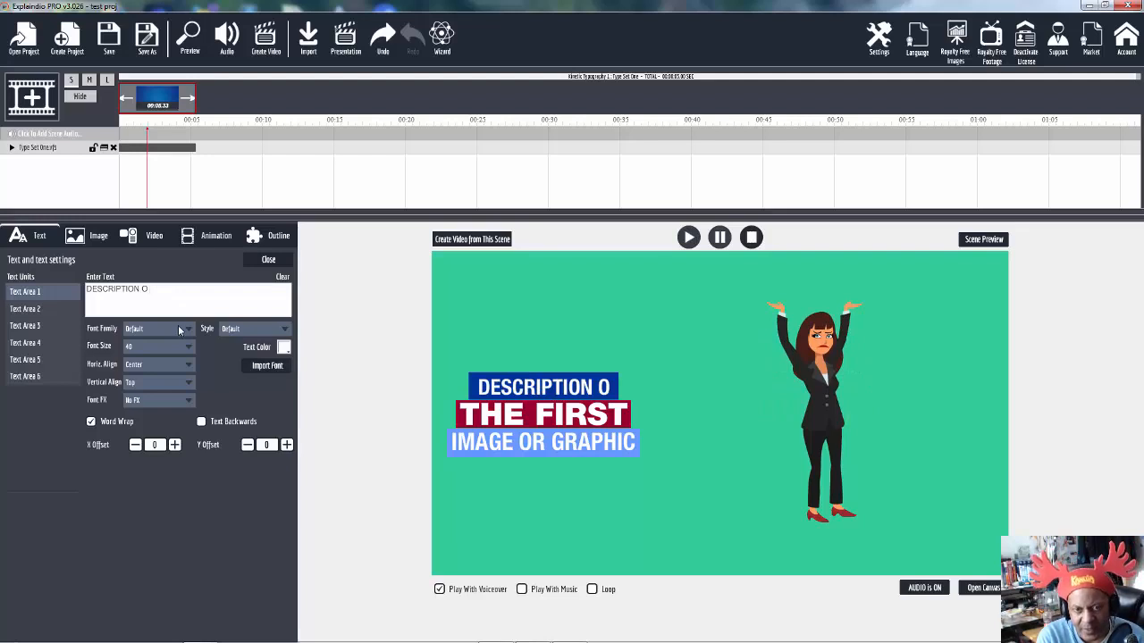
{"action": "type", "text": "f"}
{"action": "key", "text": "BackSpace"}
{"action": "key", "text": "BackSpace"}
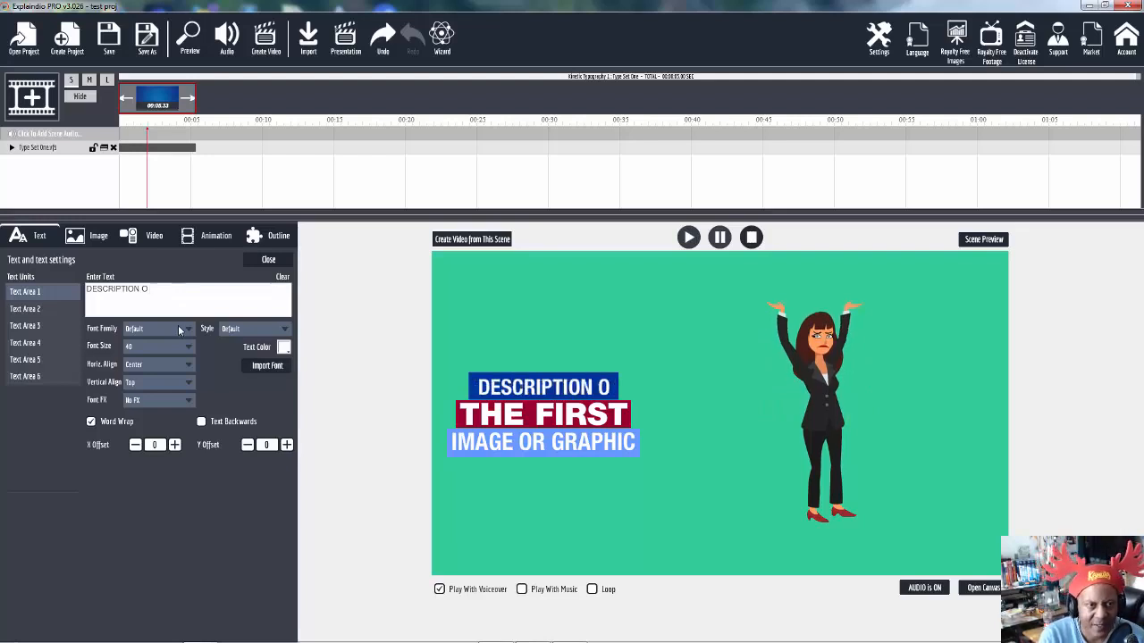
{"action": "type", "text": "F"}
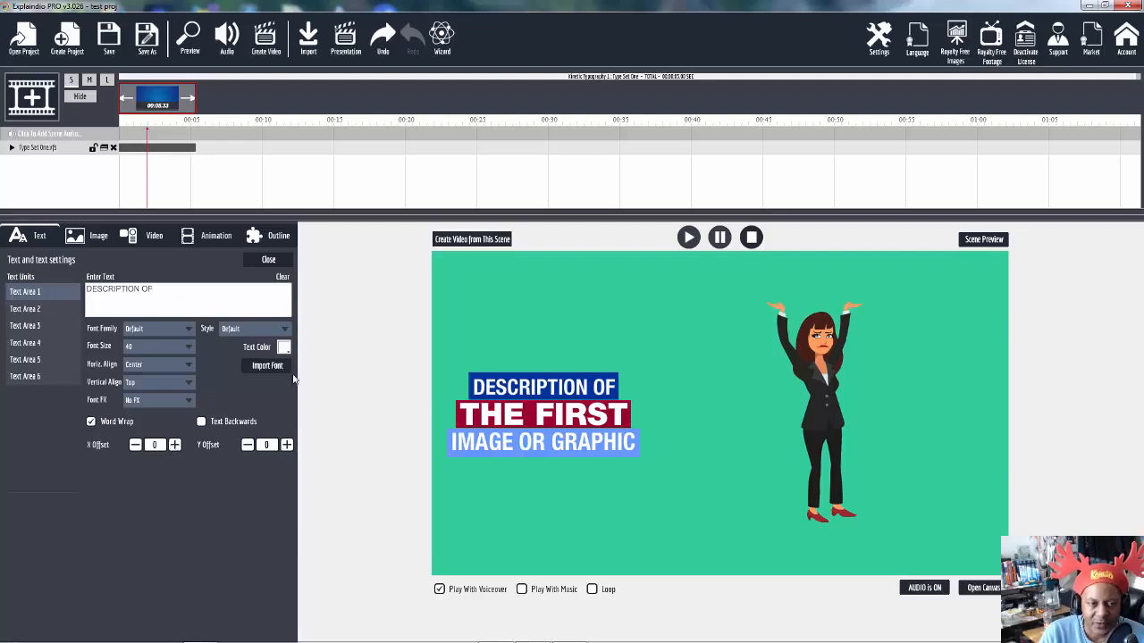
Try reversing Text Area 1 with the Text Backwards option, and switch the option back off.
{"action": "left_click", "coordinate": [202, 422]}
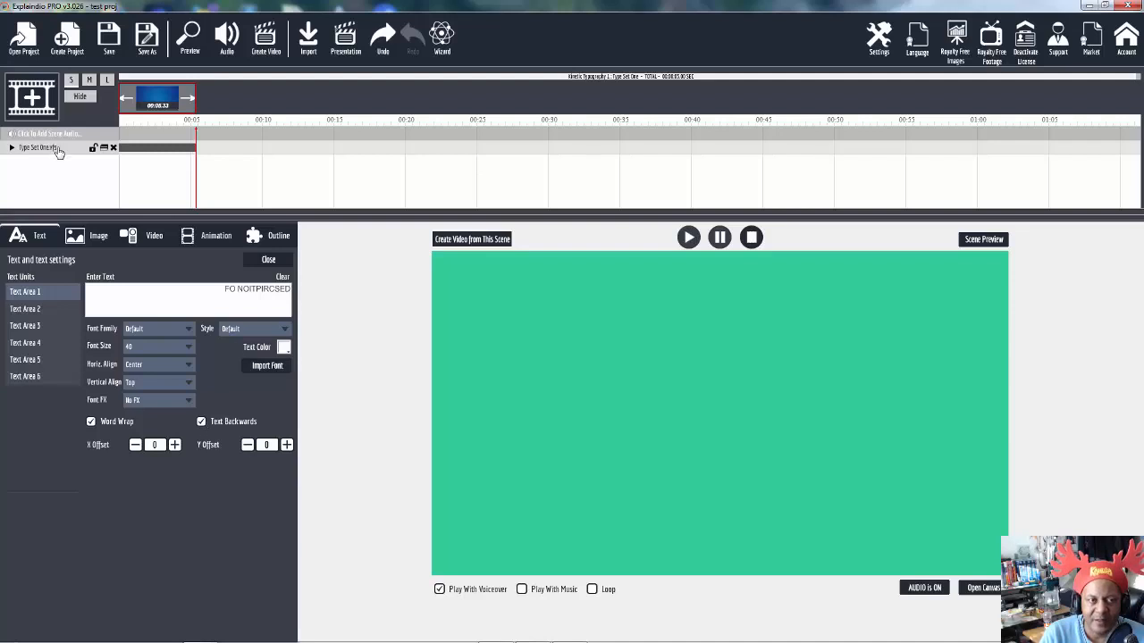
{"action": "left_click", "coordinate": [201, 423]}
{"action": "left_click", "coordinate": [201, 423]}
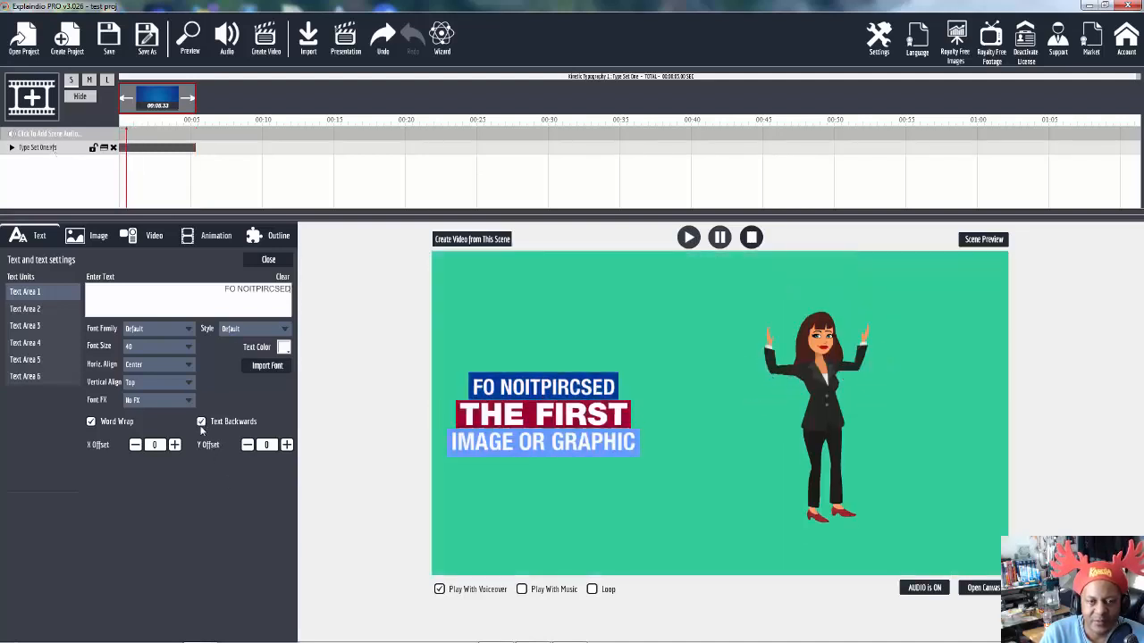
{"action": "left_click", "coordinate": [201, 423]}
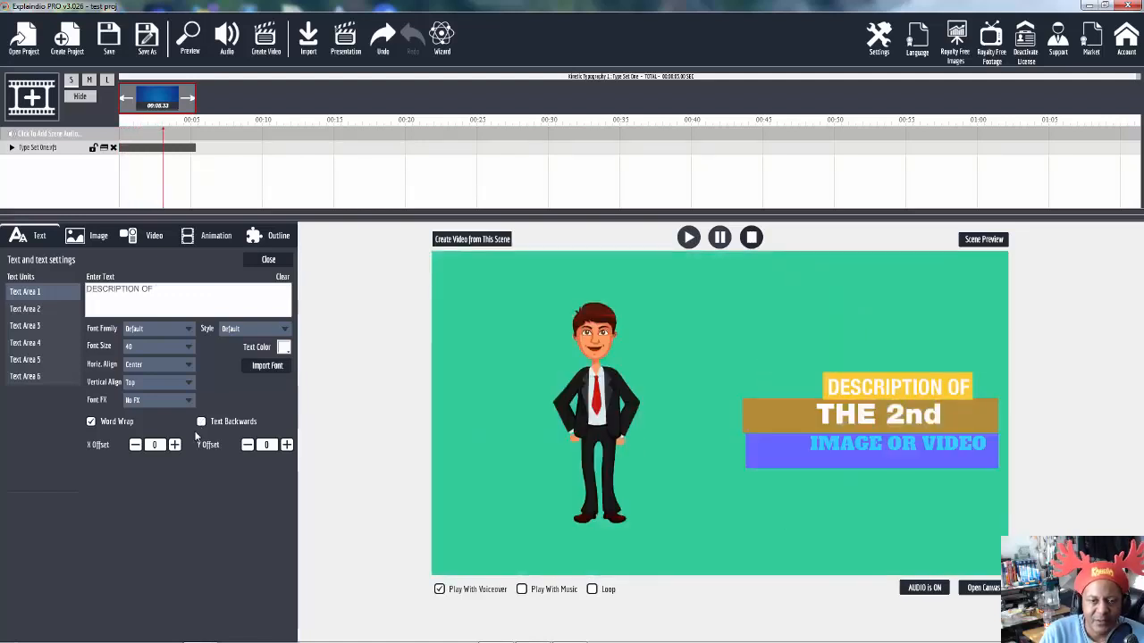
Close the animation's customization and delete the Type Set One slide from the timeline.
{"action": "left_click", "coordinate": [268, 260]}
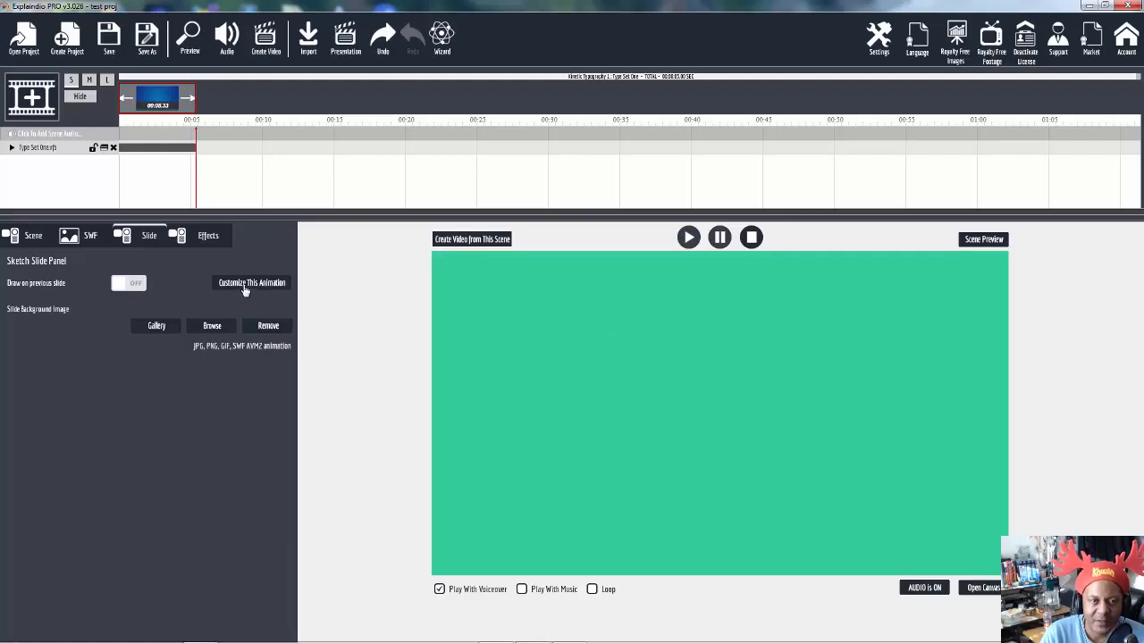
{"action": "left_click", "coordinate": [113, 147]}
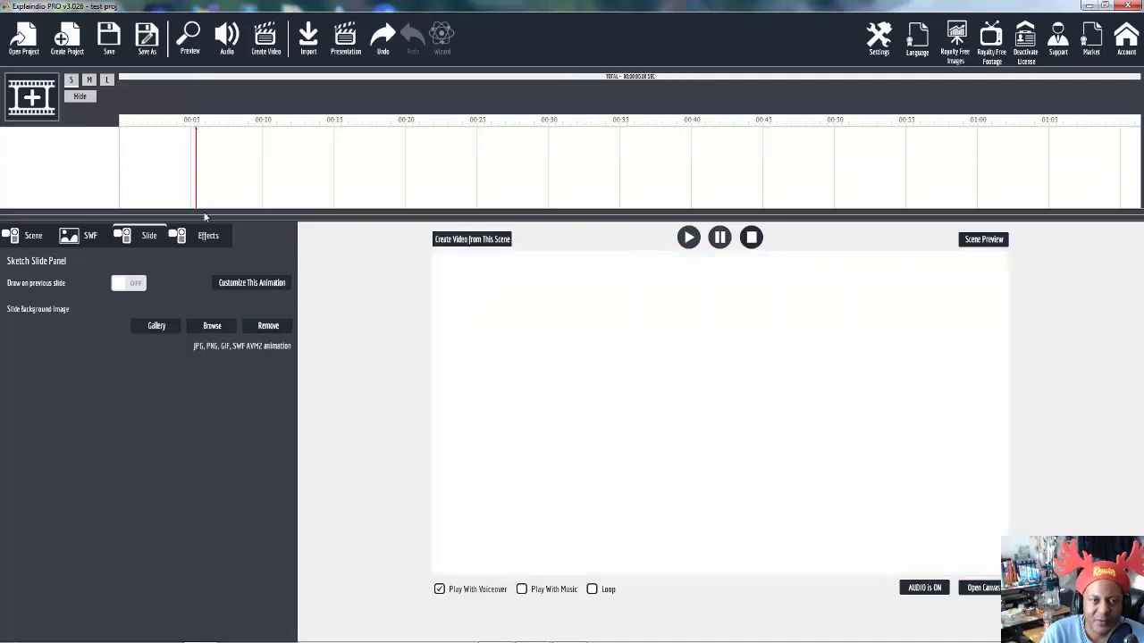
Add the slide Type Set One.vfs from the Kinetic Typography 1 pack to the canvas and close the canvas.
{"action": "left_click", "coordinate": [982, 590]}
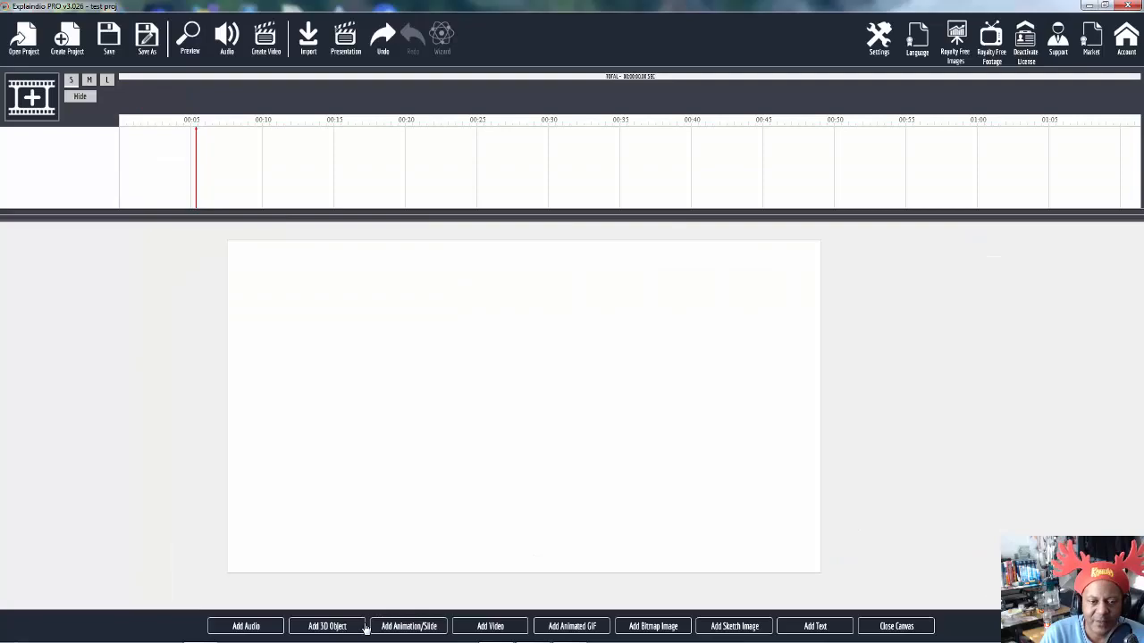
{"action": "left_click", "coordinate": [408, 626]}
{"action": "left_click", "coordinate": [485, 337]}
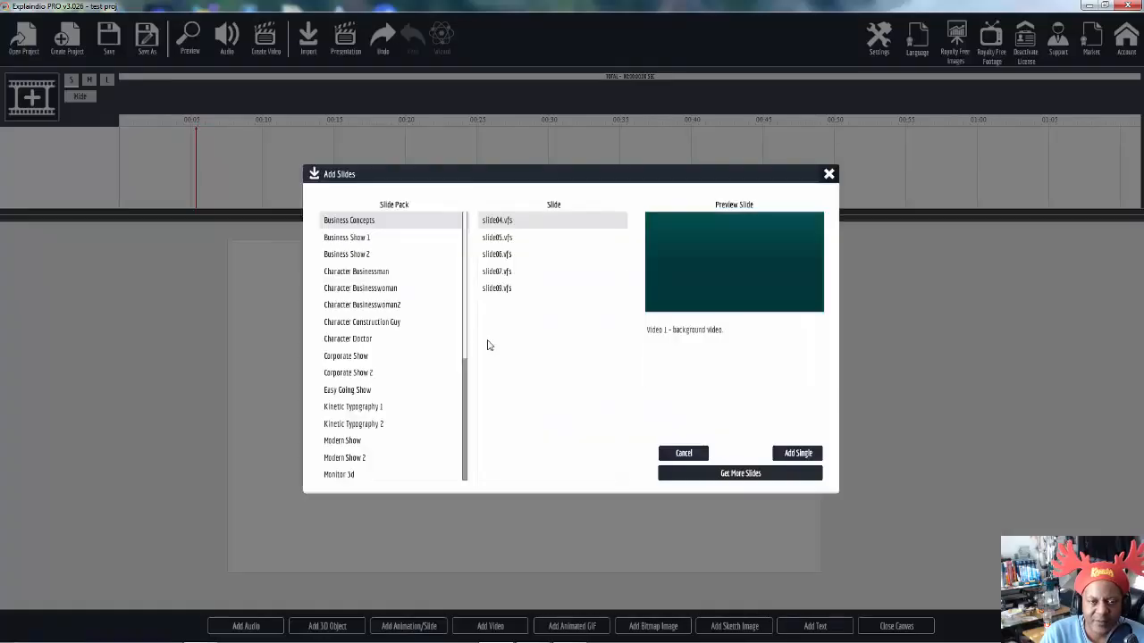
{"action": "scroll", "coordinate": [462, 357], "scroll_direction": "down", "scroll_amount": 3}
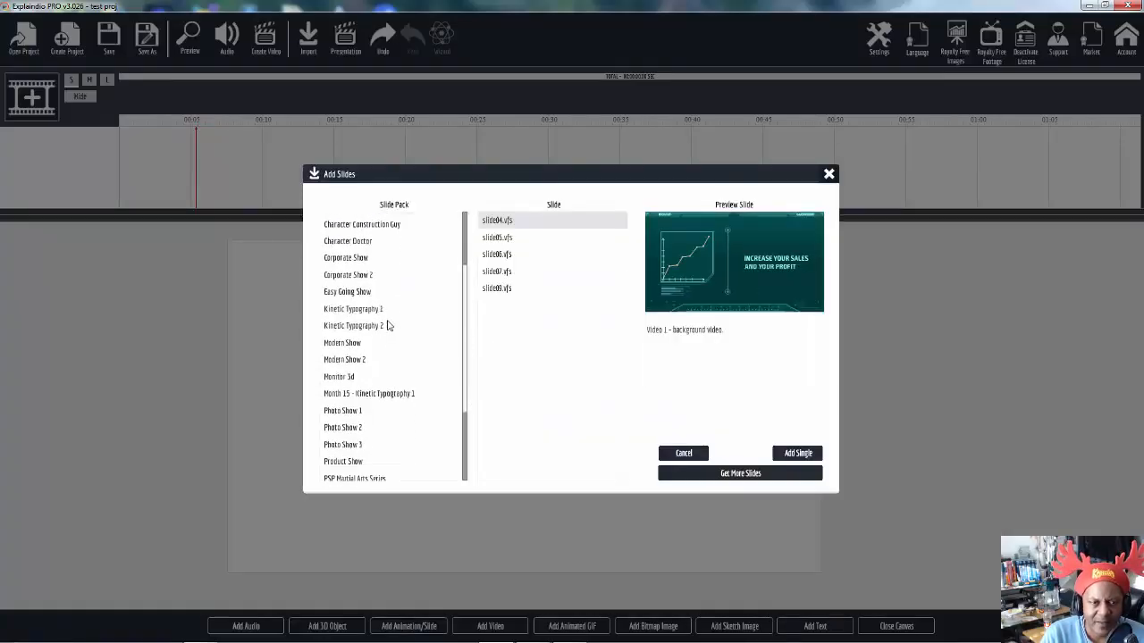
{"action": "left_click", "coordinate": [373, 310]}
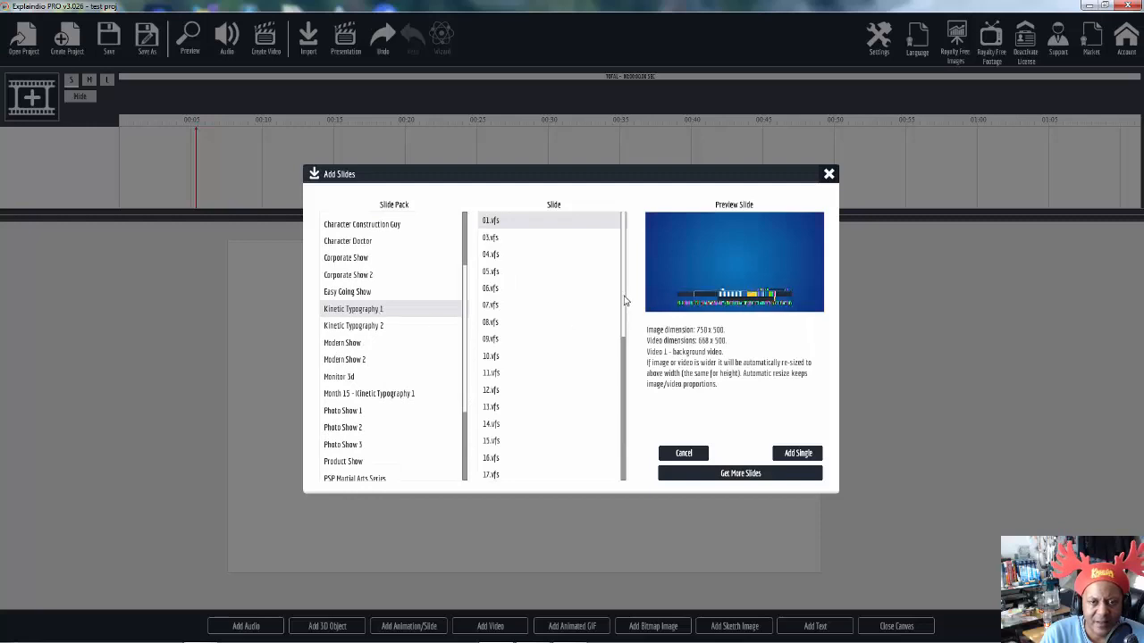
{"action": "left_click_drag", "start_coordinate": [625, 301], "coordinate": [629, 454]}
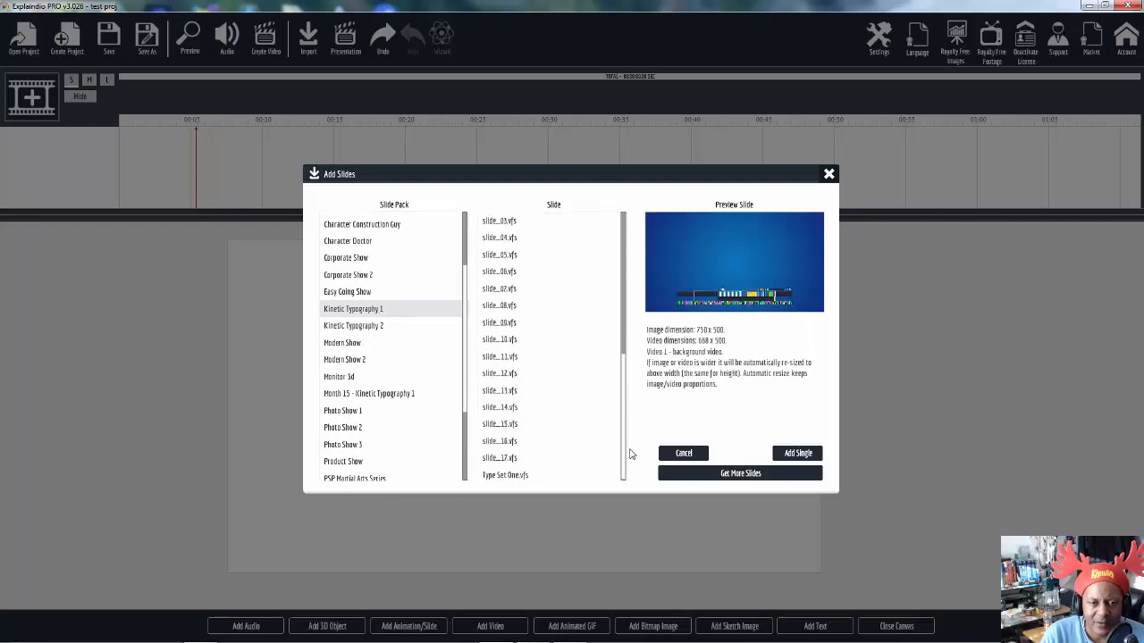
{"action": "left_click", "coordinate": [505, 475]}
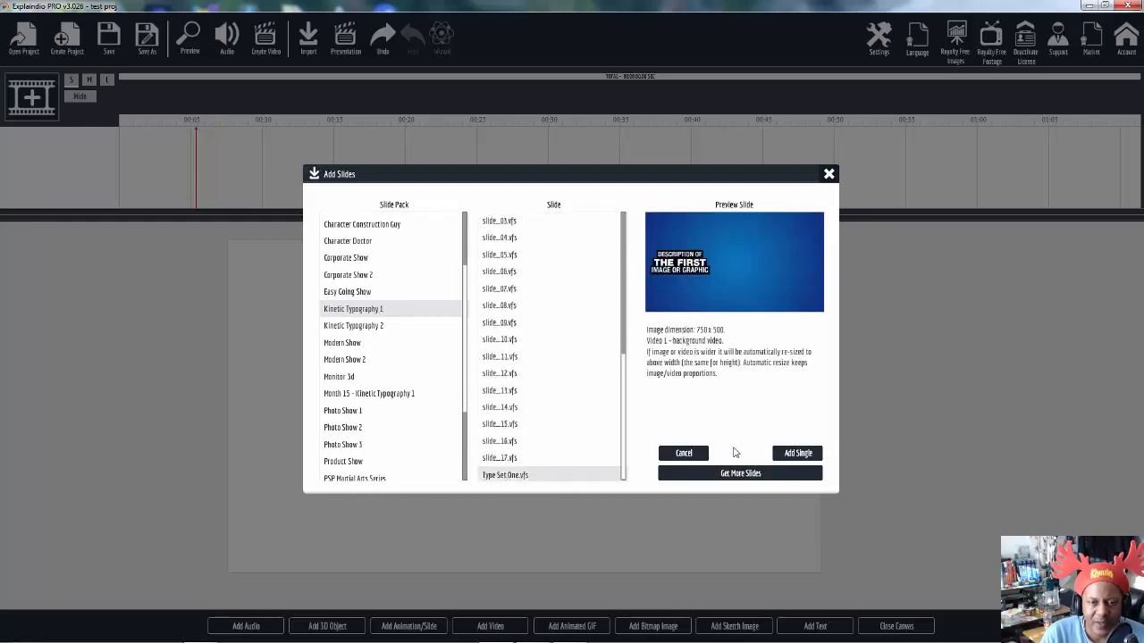
{"action": "left_click", "coordinate": [798, 453]}
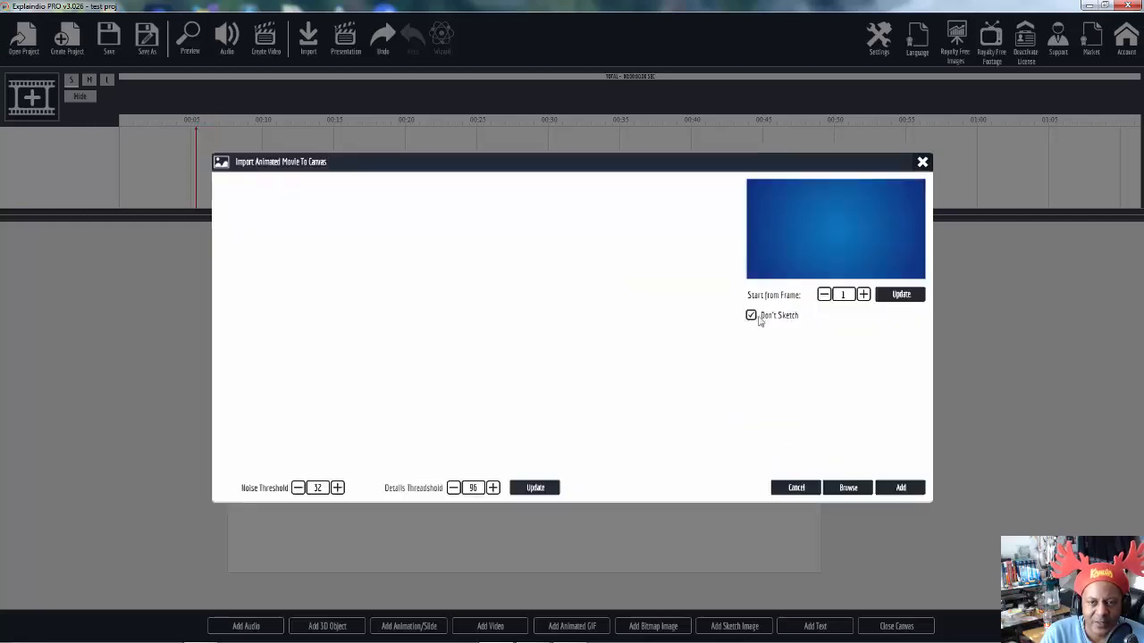
{"action": "left_click", "coordinate": [900, 487]}
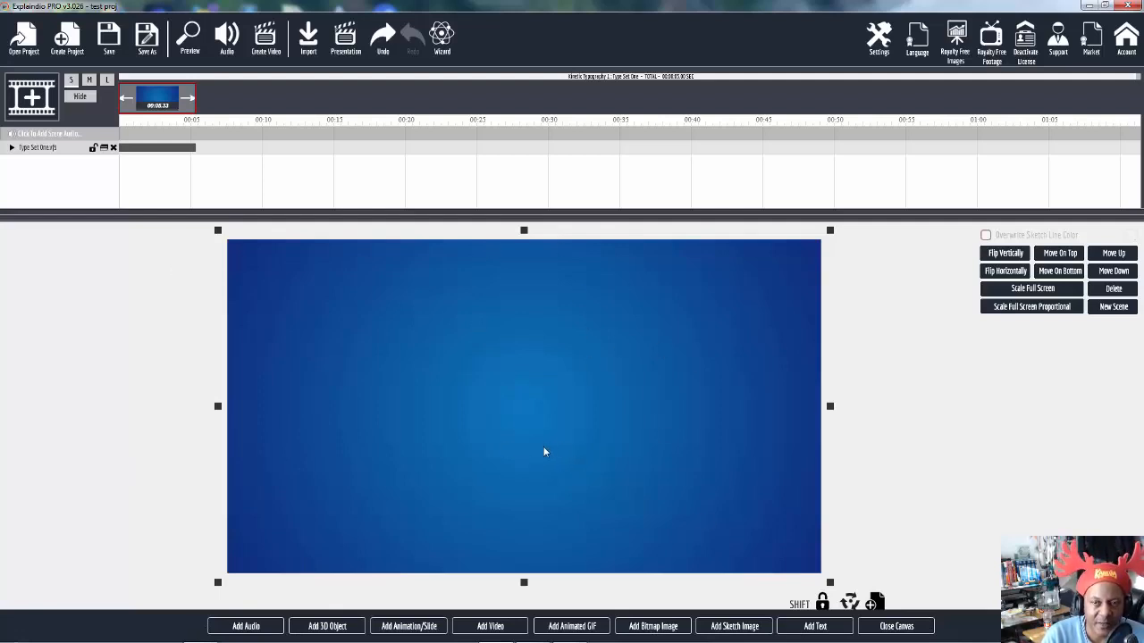
{"action": "left_click", "coordinate": [921, 633]}
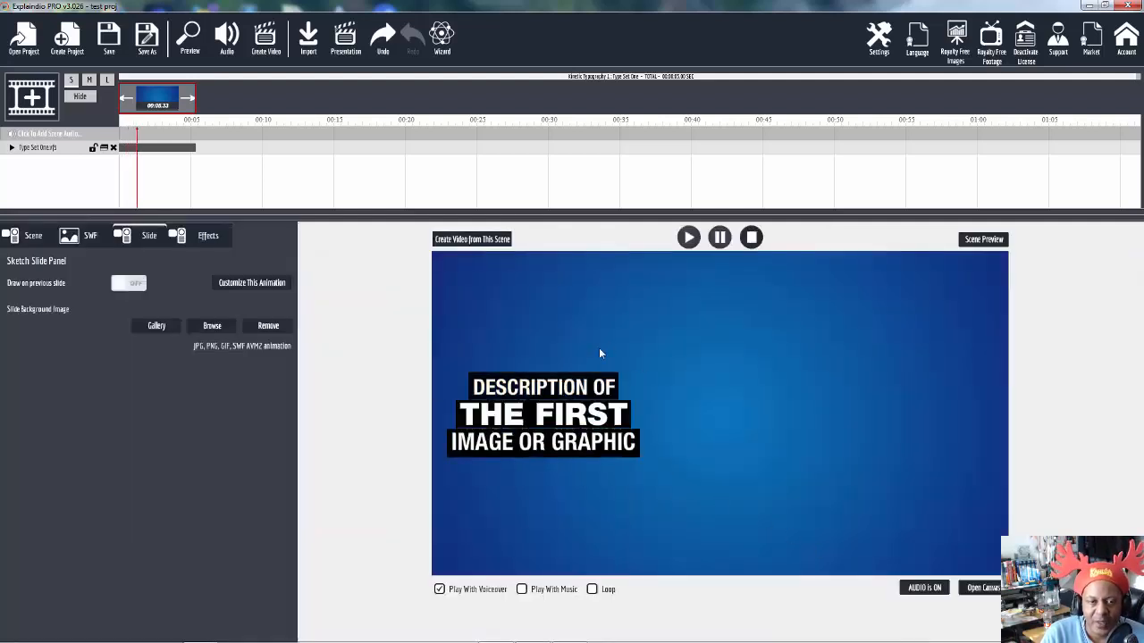
Open the slide's customization, return to the canvas and delete the Type Set One slide from the timeline.
{"action": "left_click", "coordinate": [258, 284]}
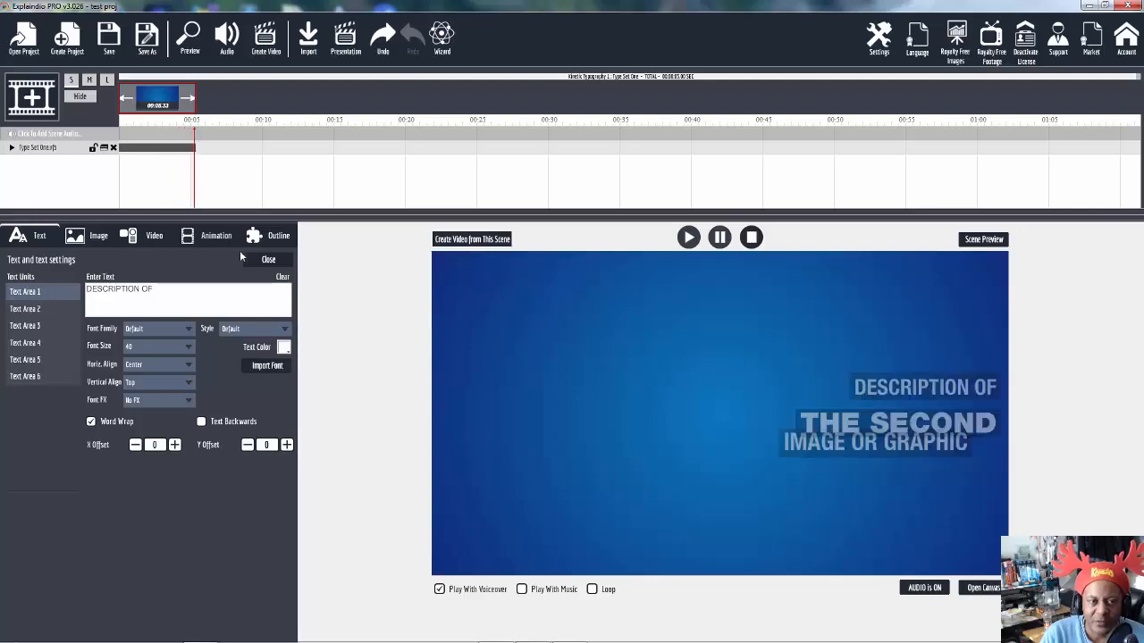
{"action": "left_click", "coordinate": [984, 588]}
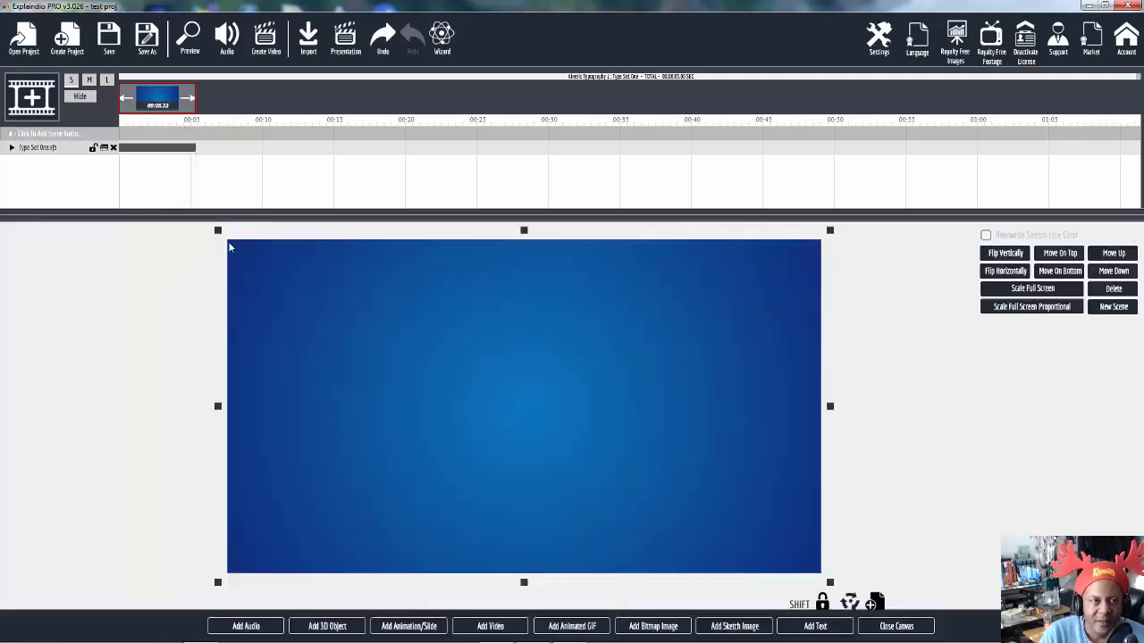
{"action": "left_click", "coordinate": [114, 149]}
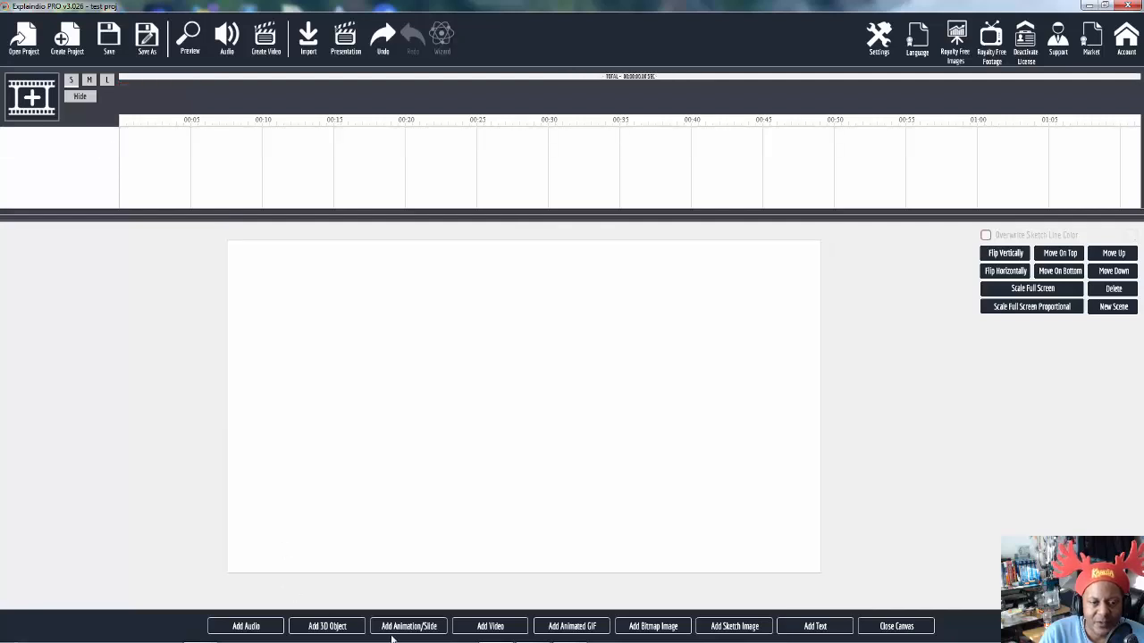
Import the animated movie Frame 01-22 (720p) from the _Convert2VFS folder on the TerraBorg II drive onto the canvas.
{"action": "left_click", "coordinate": [496, 629]}
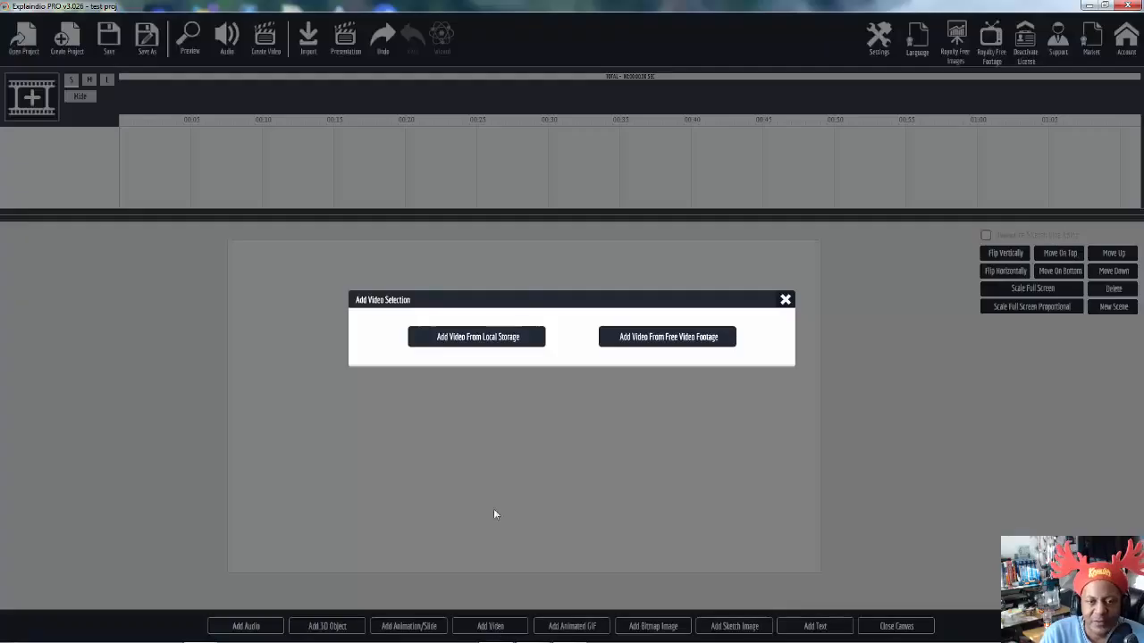
{"action": "left_click", "coordinate": [785, 299]}
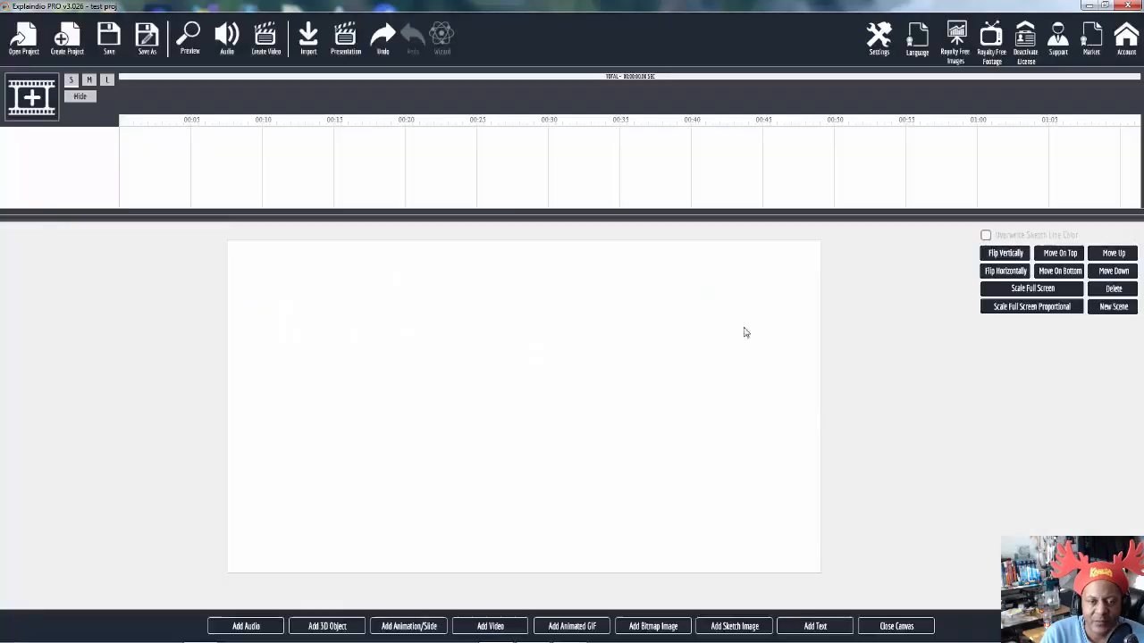
{"action": "left_click", "coordinate": [415, 629]}
{"action": "left_click", "coordinate": [666, 340]}
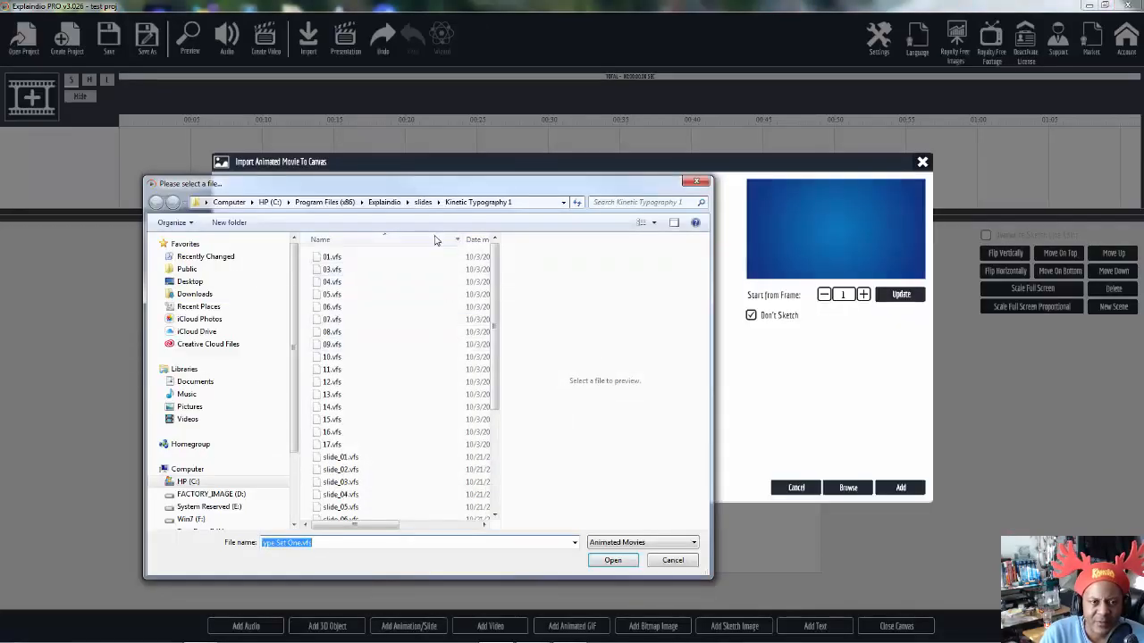
{"action": "left_click_drag", "start_coordinate": [295, 317], "coordinate": [304, 390]}
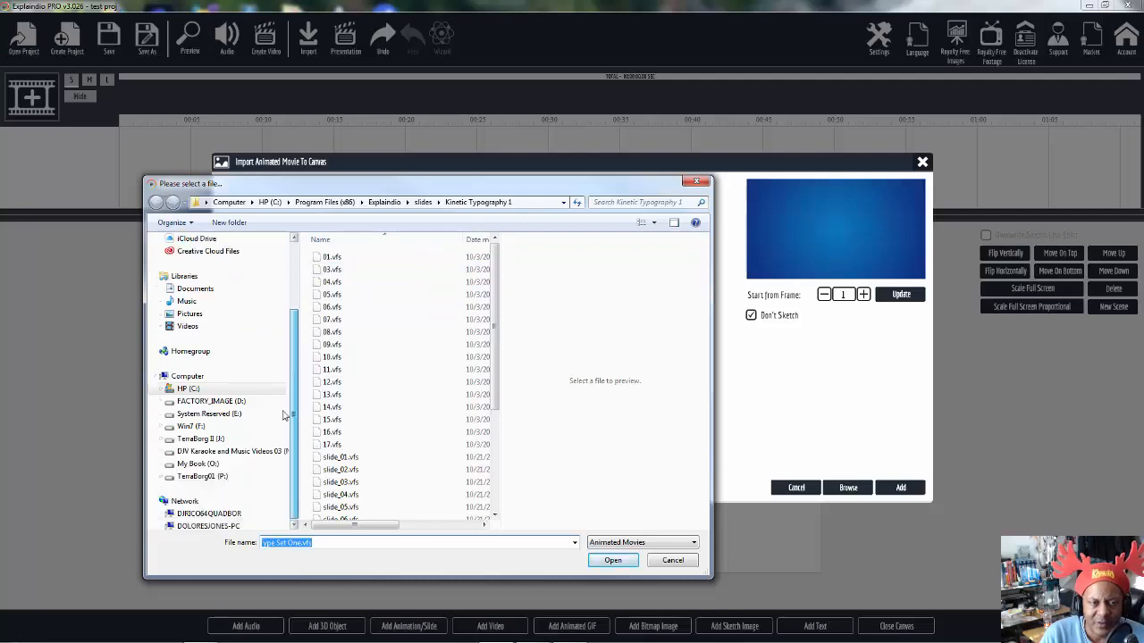
{"action": "left_click", "coordinate": [201, 439]}
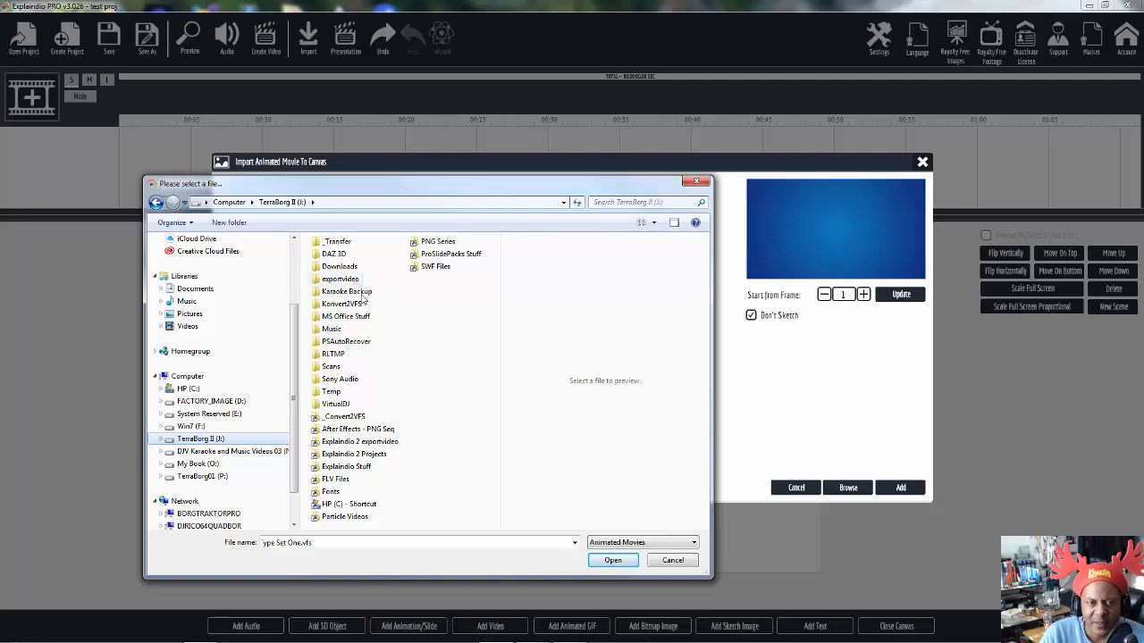
{"action": "double_click", "coordinate": [349, 419]}
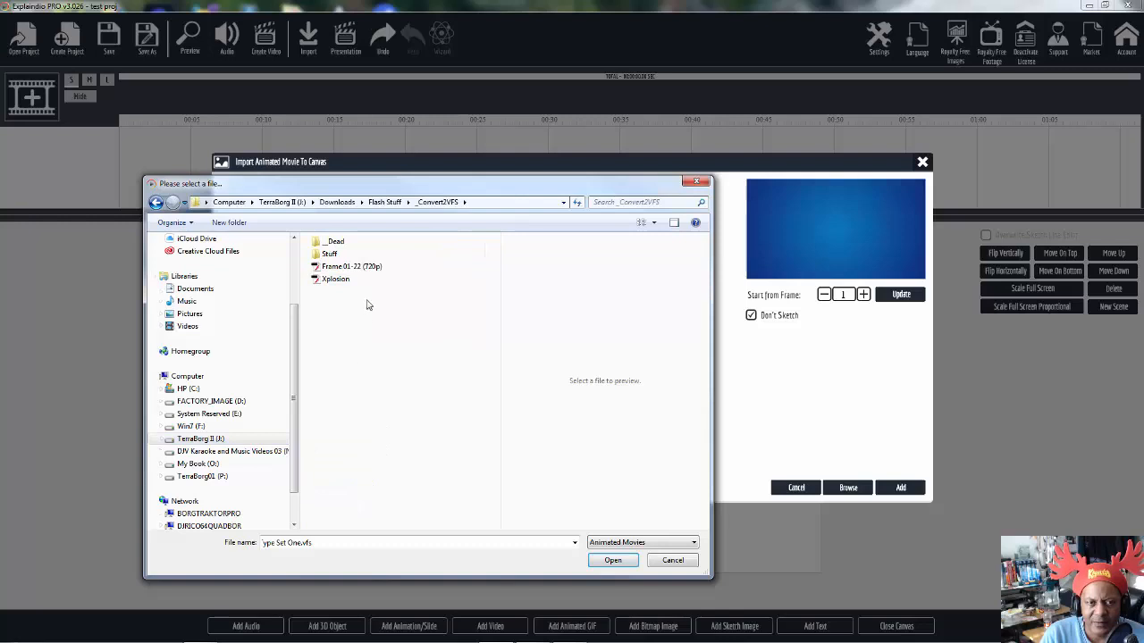
{"action": "left_click", "coordinate": [357, 266]}
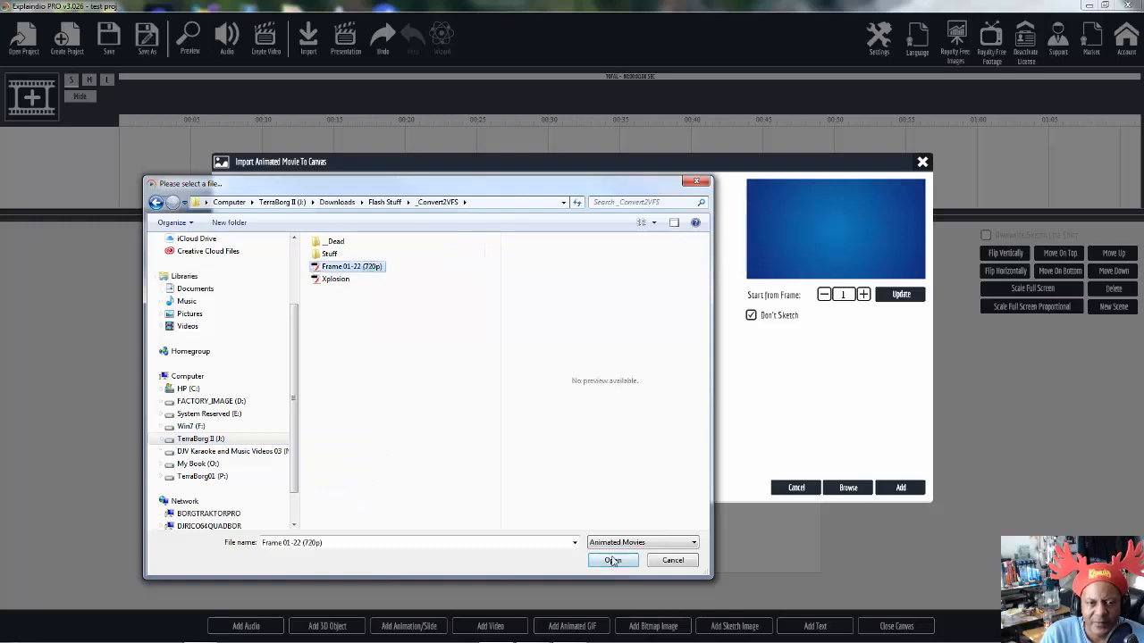
{"action": "left_click", "coordinate": [612, 560]}
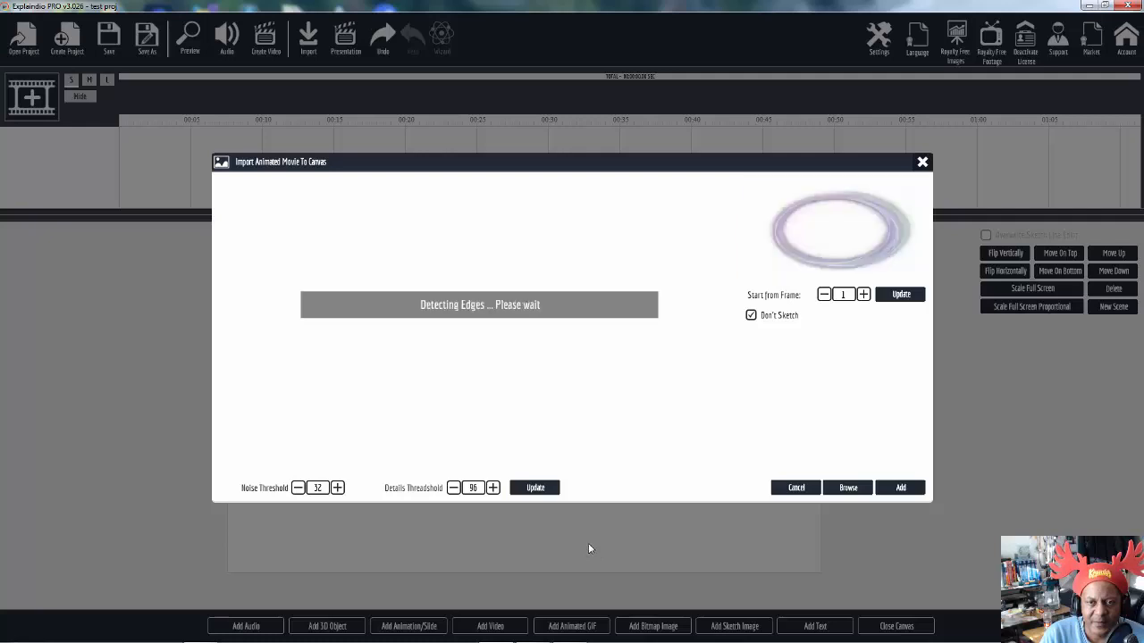
{"action": "left_click", "coordinate": [902, 489]}
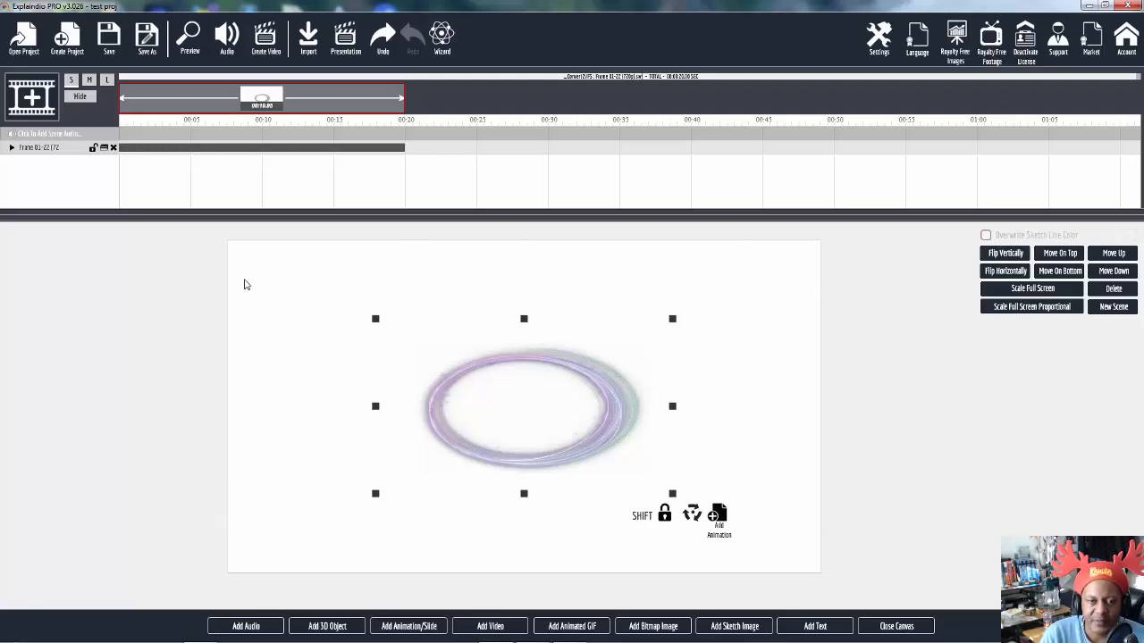
Scale the ring animation proportionally to full screen and close the canvas to preview the scene.
{"action": "mouse_move", "coordinate": [607, 406]}
{"action": "left_mouse_down"}
{"action": "mouse_move", "coordinate": [595, 403]}
{"action": "mouse_move", "coordinate": [627, 404]}
{"action": "mouse_move", "coordinate": [608, 400]}
{"action": "mouse_move", "coordinate": [626, 417]}
{"action": "mouse_move", "coordinate": [603, 417]}
{"action": "left_mouse_up"}
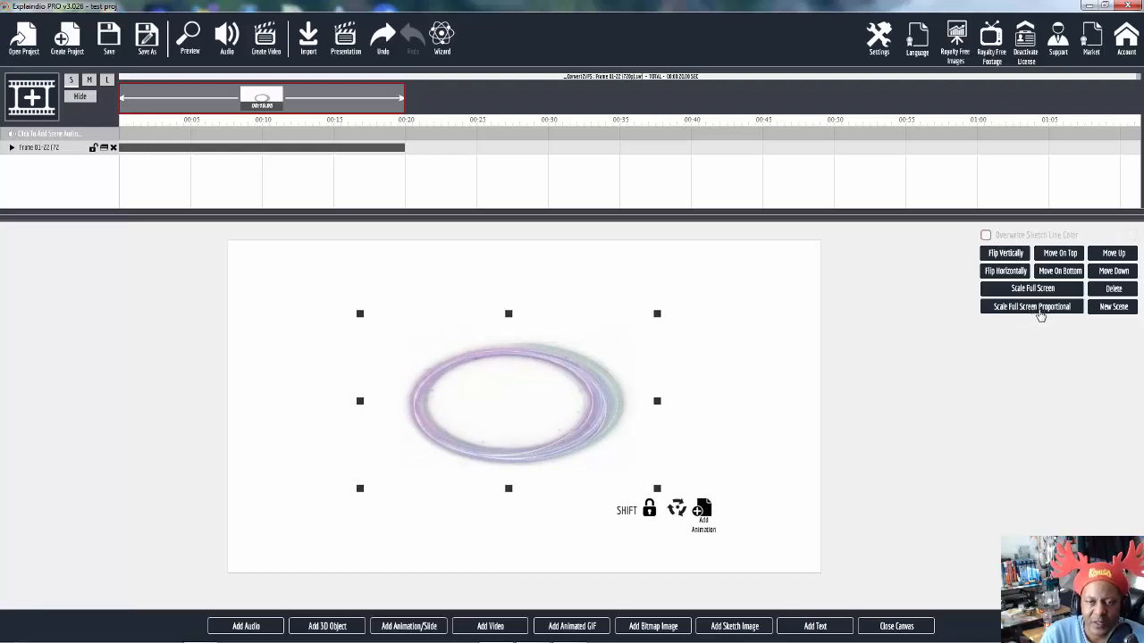
{"action": "left_click", "coordinate": [1041, 308]}
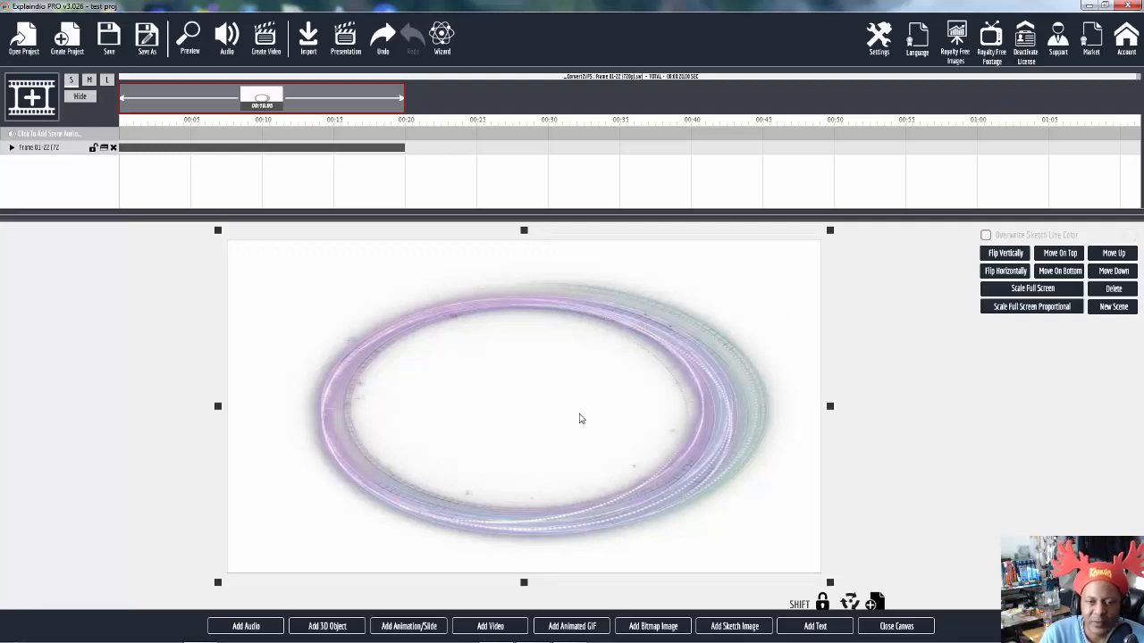
{"action": "left_click", "coordinate": [880, 628]}
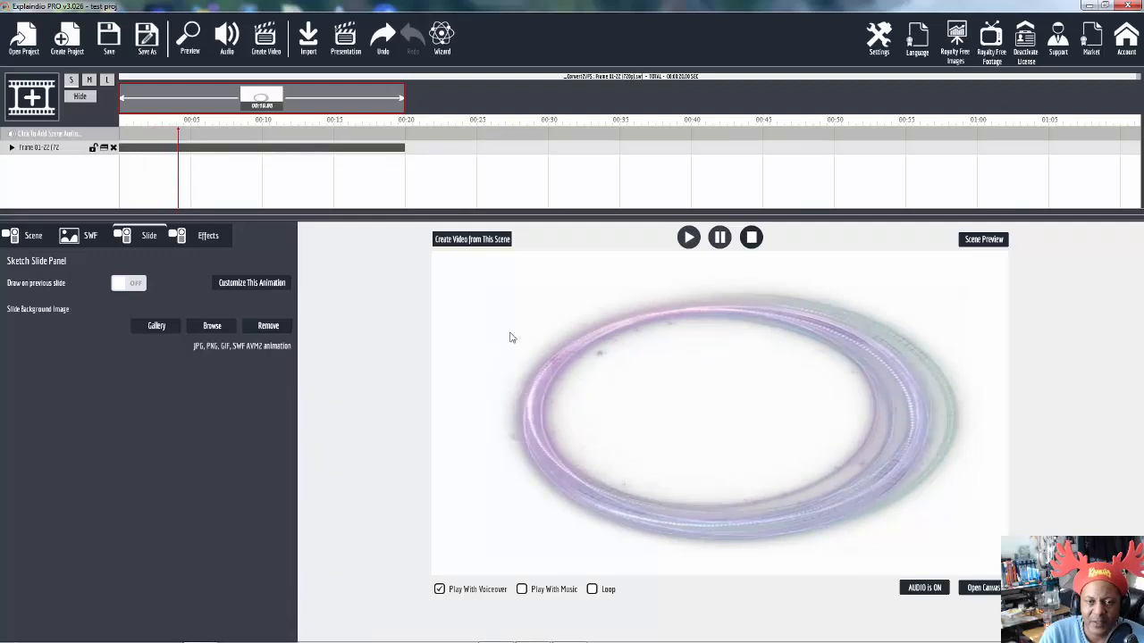
Apply the Paper texture 6.jpg to the canvas and close the canvas.
{"action": "left_click", "coordinate": [984, 588]}
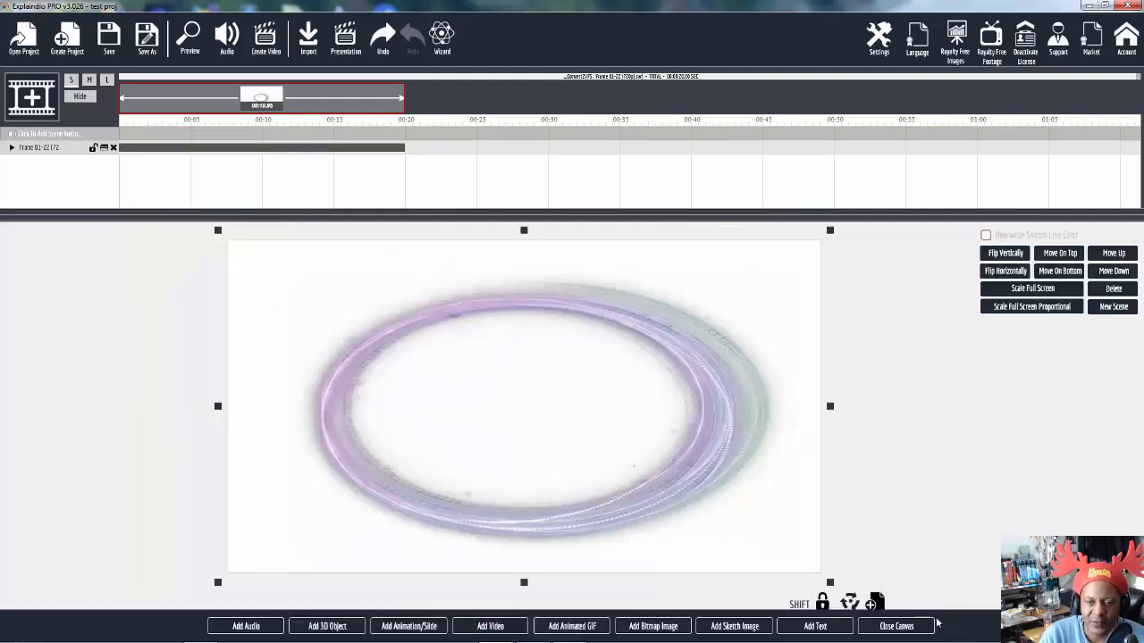
{"action": "left_click", "coordinate": [875, 603]}
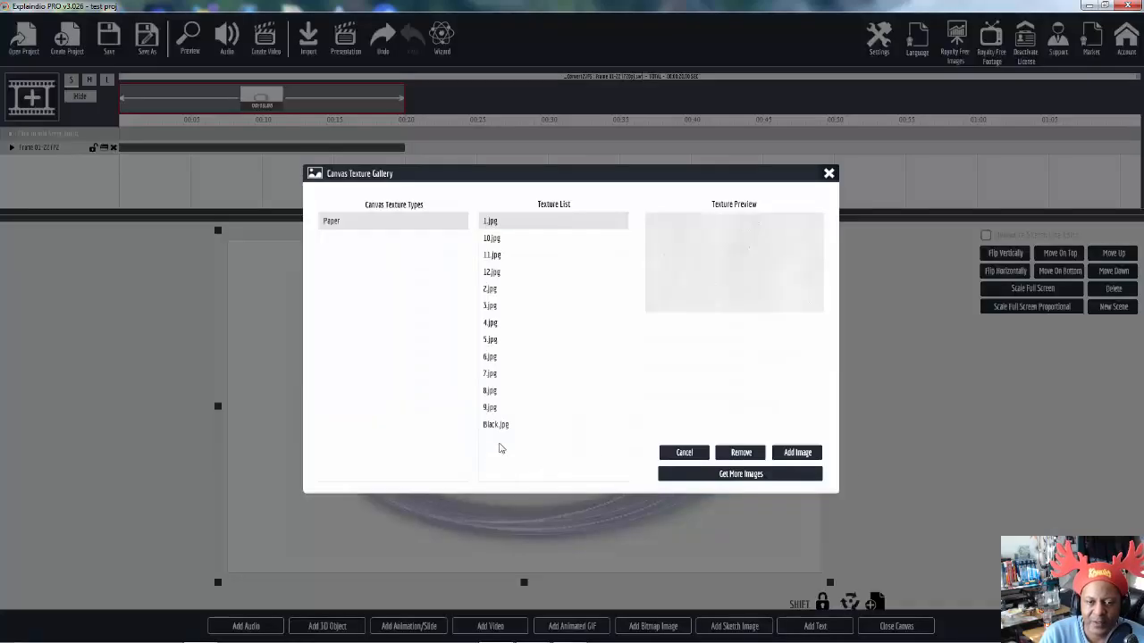
{"action": "left_click", "coordinate": [494, 425]}
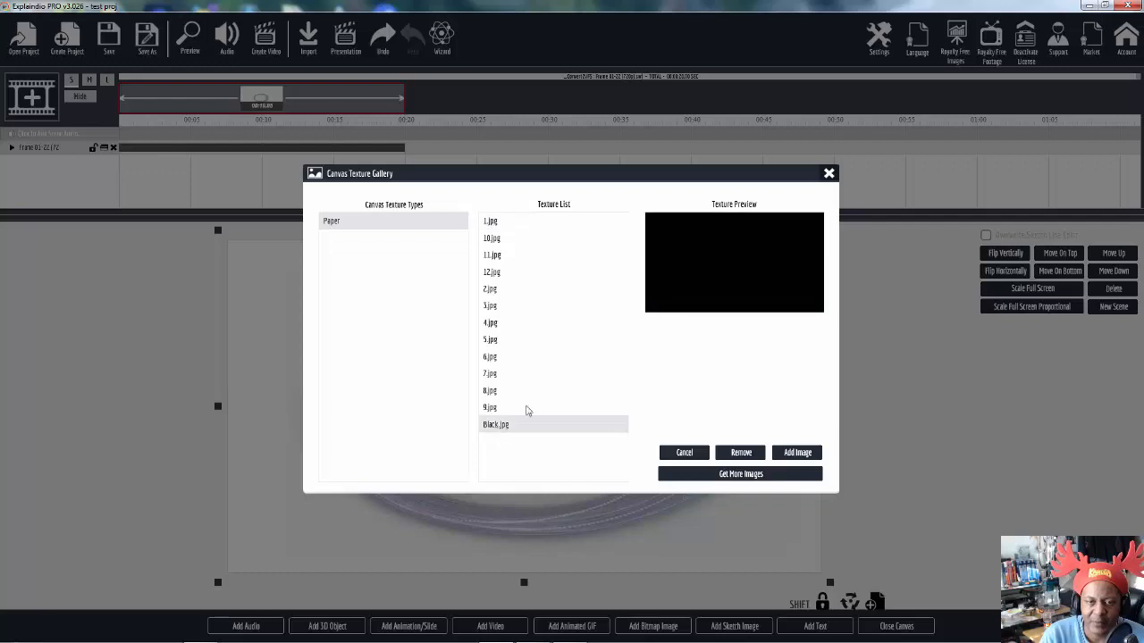
{"action": "left_click", "coordinate": [494, 357]}
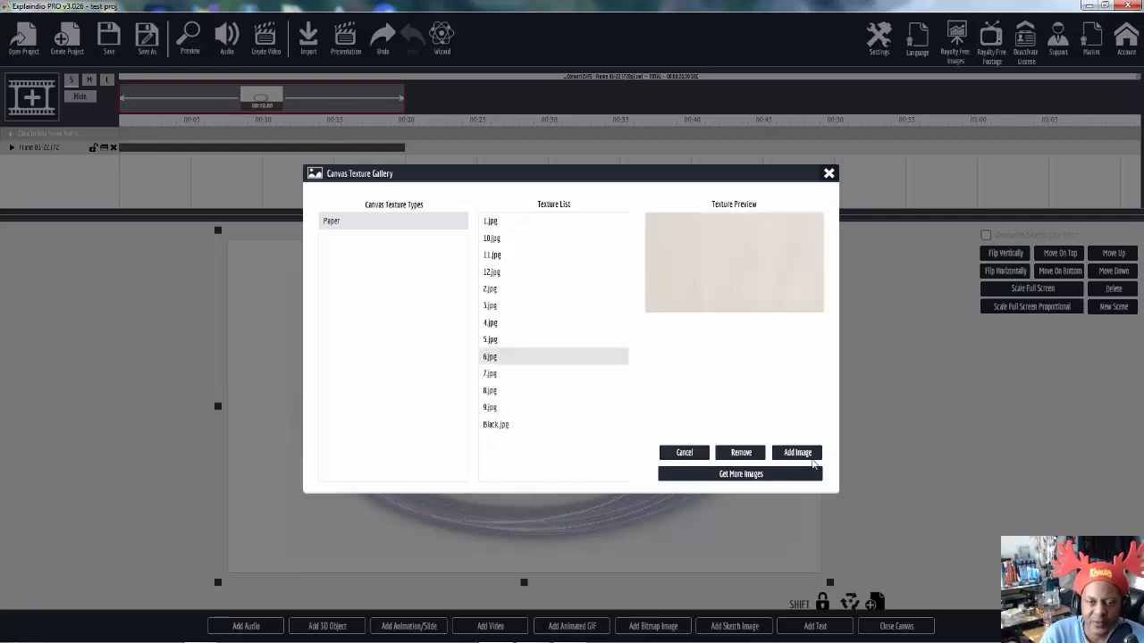
{"action": "left_click", "coordinate": [801, 453]}
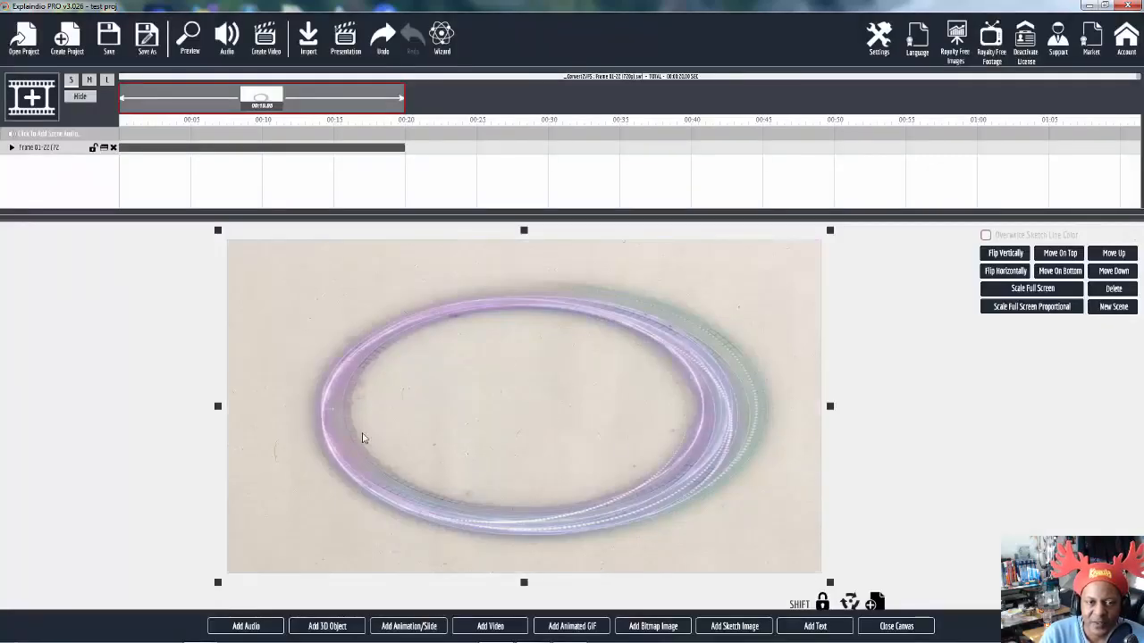
{"action": "left_click", "coordinate": [909, 627]}
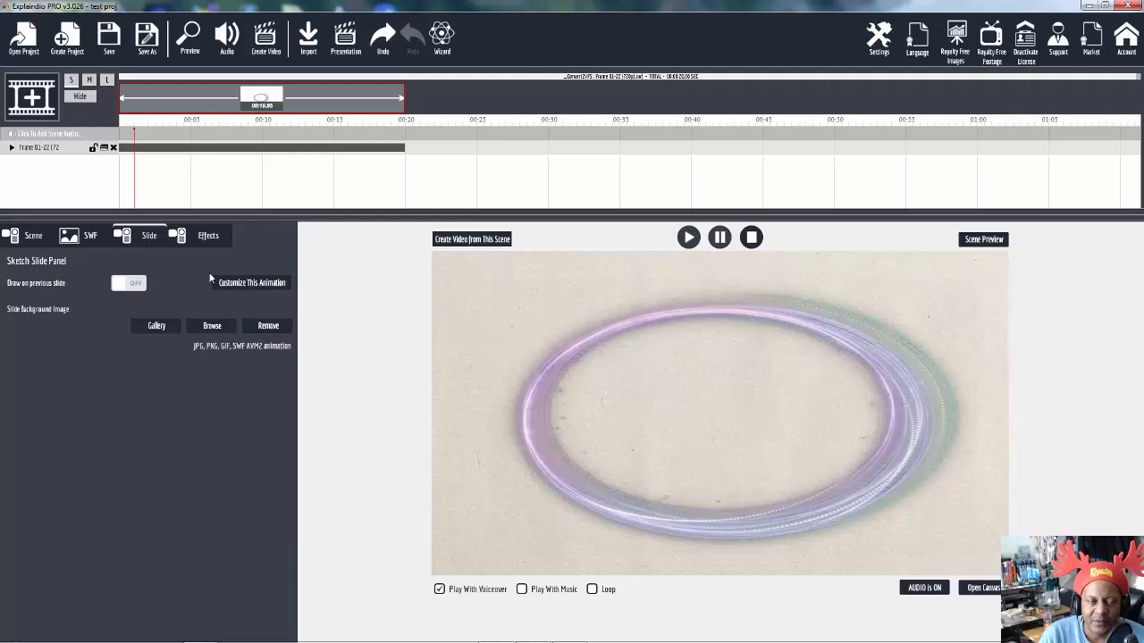
Customize the ring animation by loading image 010 from the Month13-100-Images-Part3 folder into Image Area 1.
{"action": "left_click", "coordinate": [249, 285]}
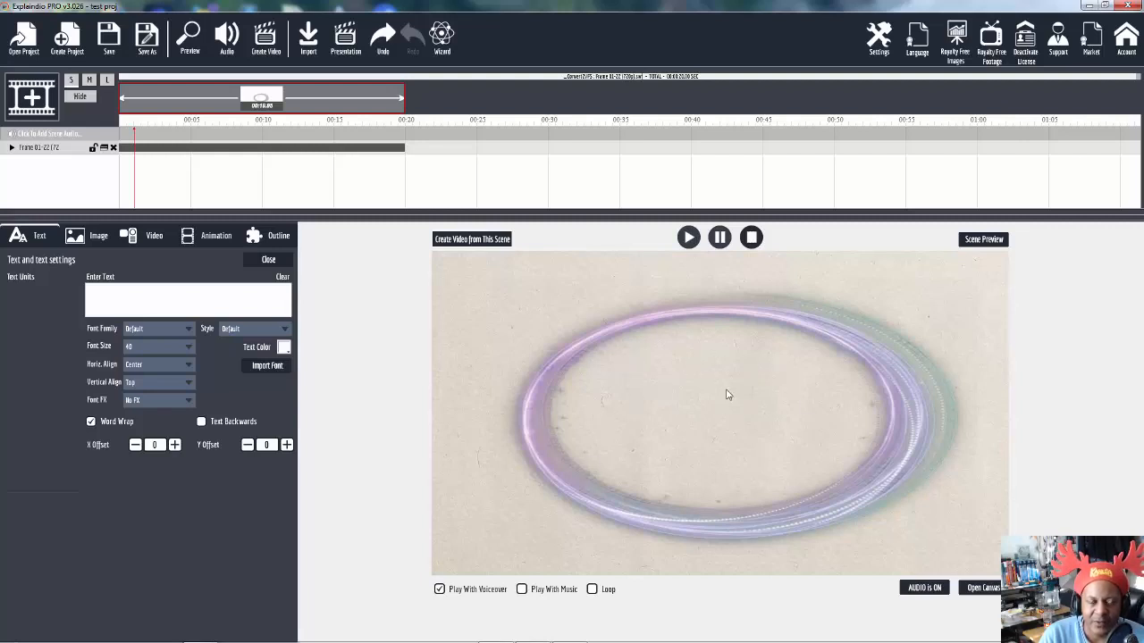
{"action": "left_click", "coordinate": [99, 241]}
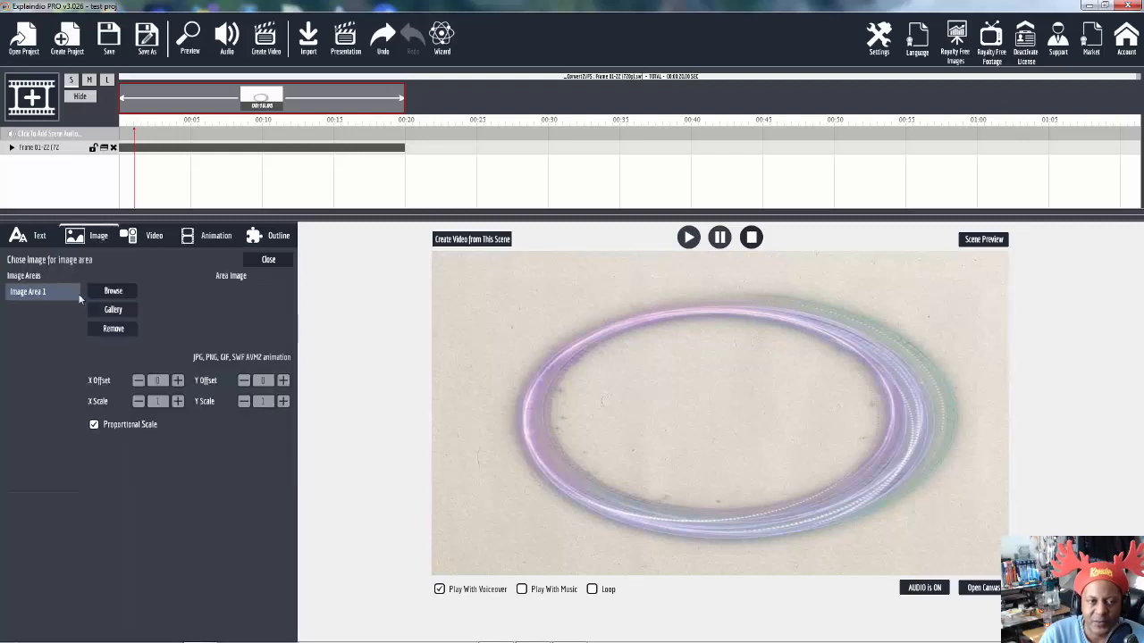
{"action": "left_click", "coordinate": [116, 295]}
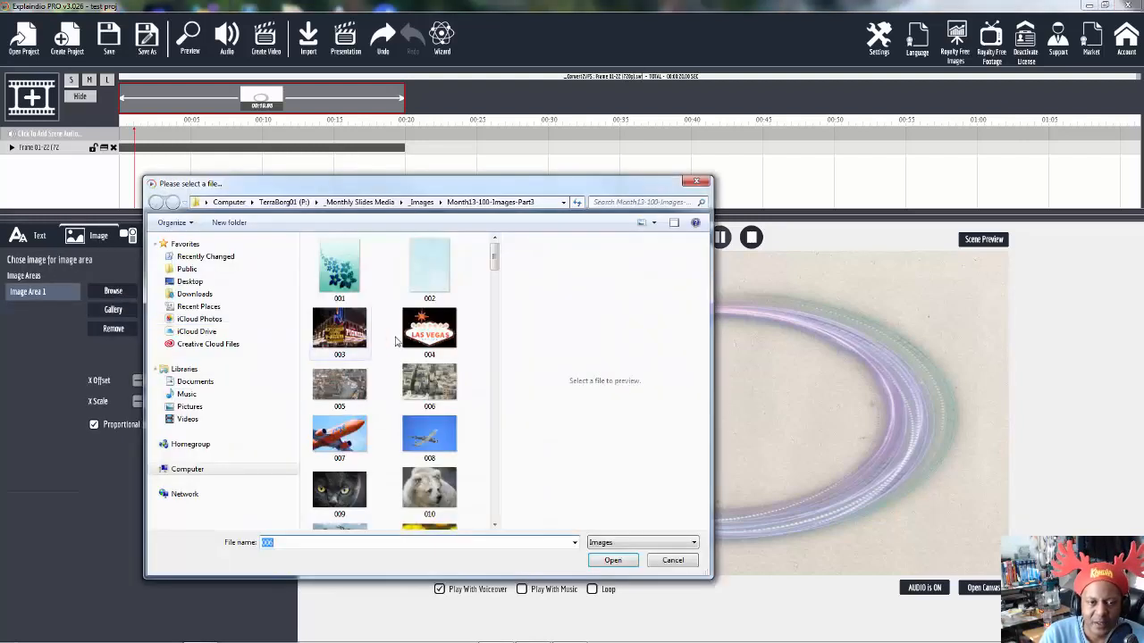
{"action": "left_click", "coordinate": [429, 490]}
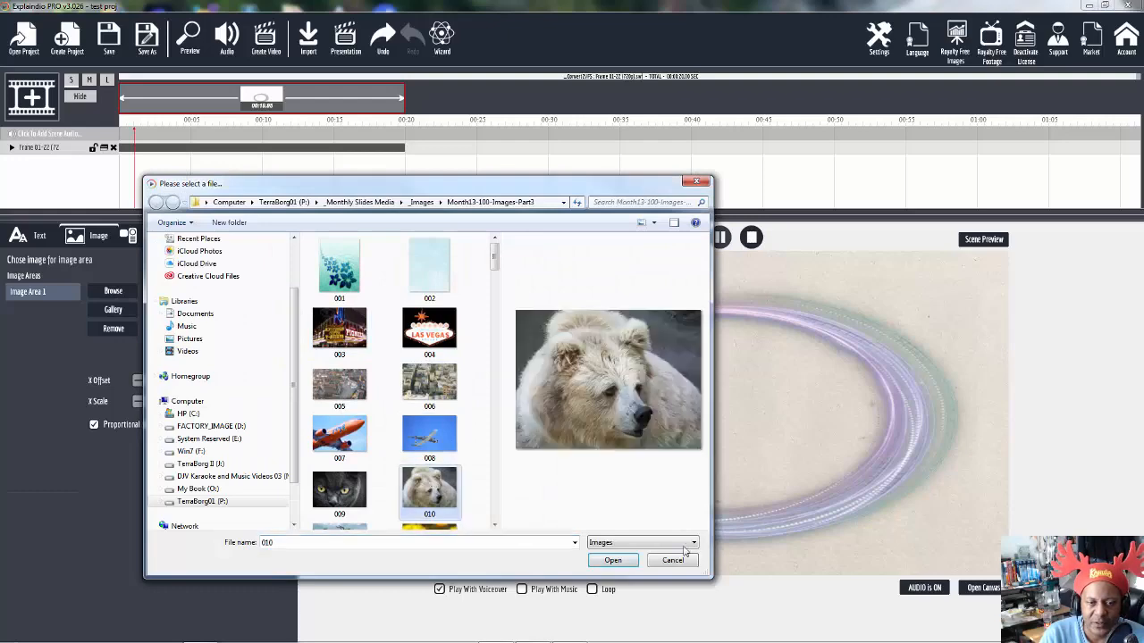
{"action": "left_click", "coordinate": [622, 565]}
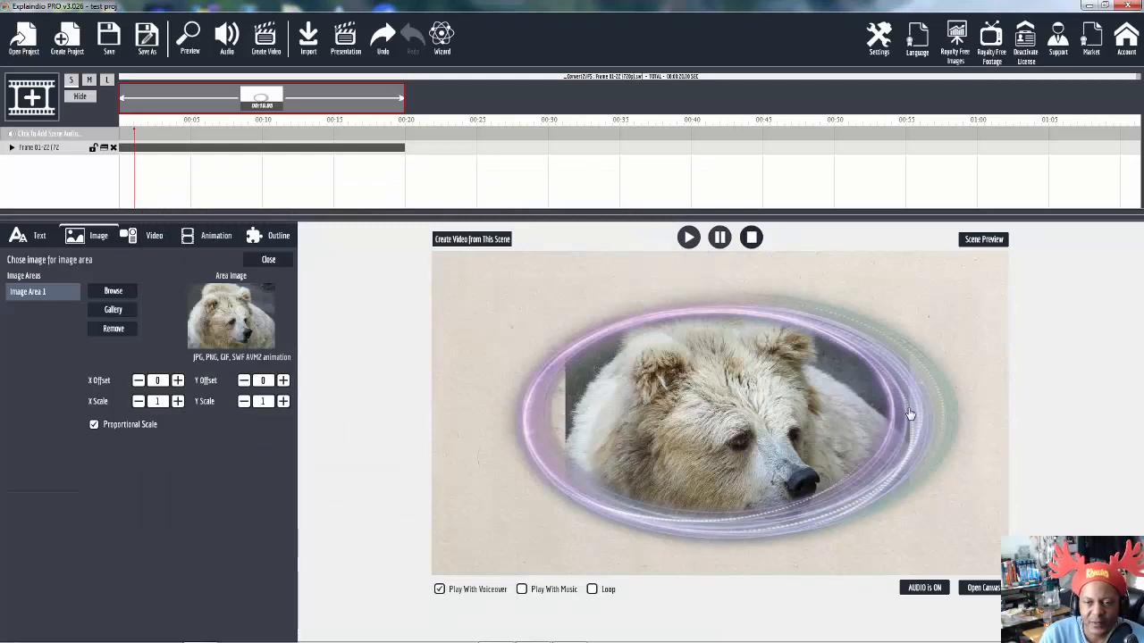
Scale the bear image in the ring proportionally to 1.26 and set its Y offset to -61.
{"action": "left_click", "coordinate": [178, 402]}
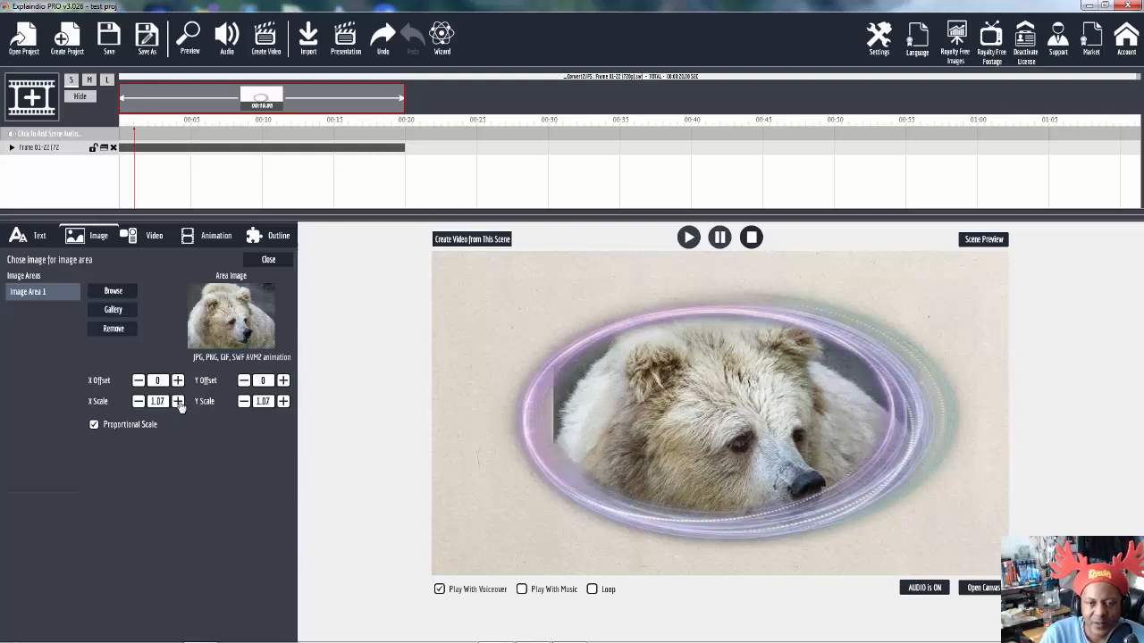
{"action": "left_click", "coordinate": [177, 402]}
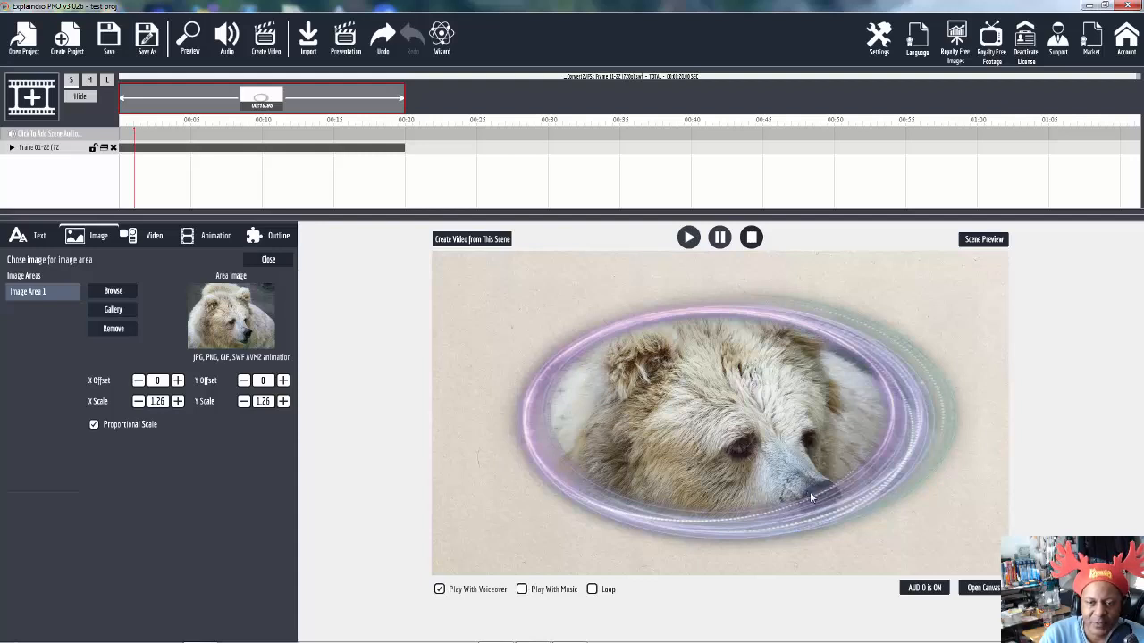
{"action": "left_click", "coordinate": [244, 382]}
{"action": "left_click", "coordinate": [245, 381]}
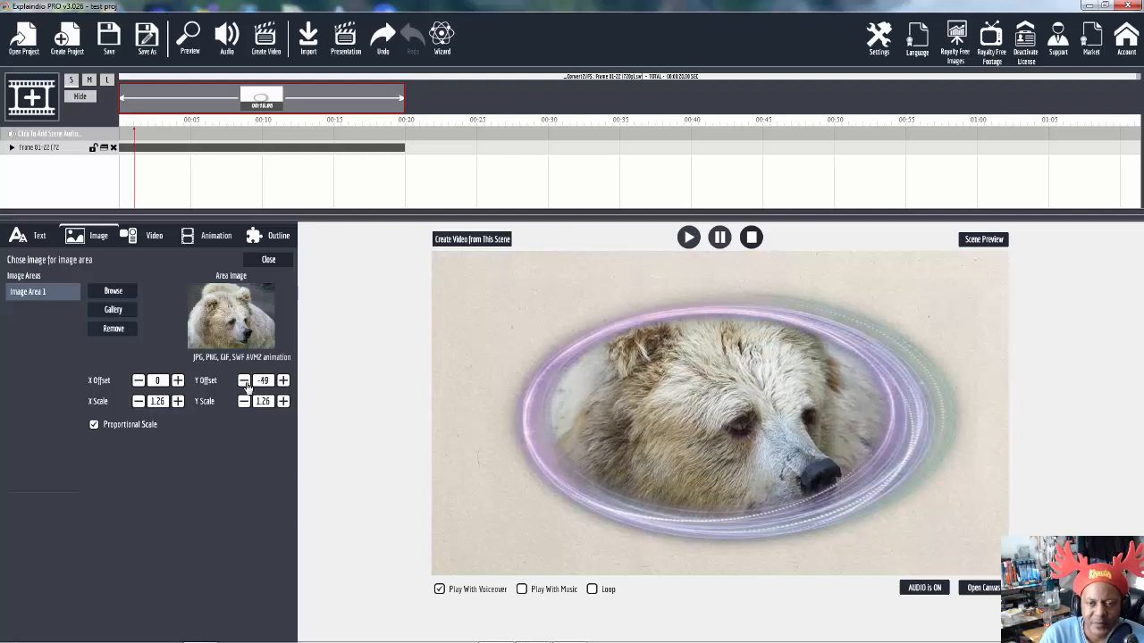
{"action": "left_click", "coordinate": [245, 381]}
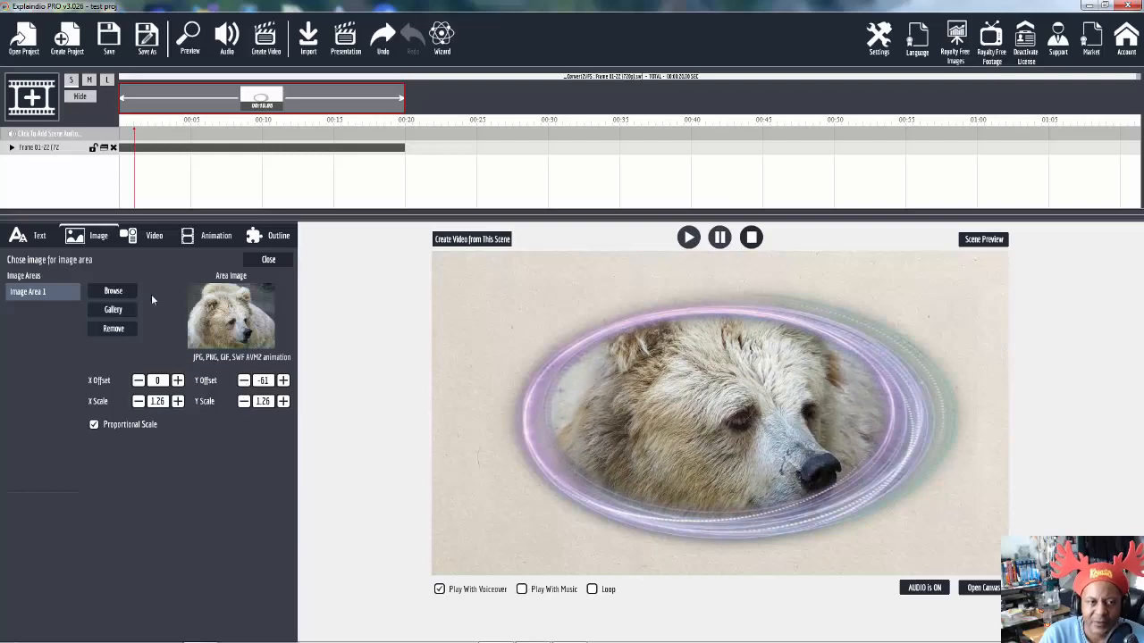
Load video _711 from the ExplaindioHD_Video_Backgrounds-100 folder into Video Area 1 and remove the bear image from Image Area 1.
{"action": "left_click", "coordinate": [154, 237]}
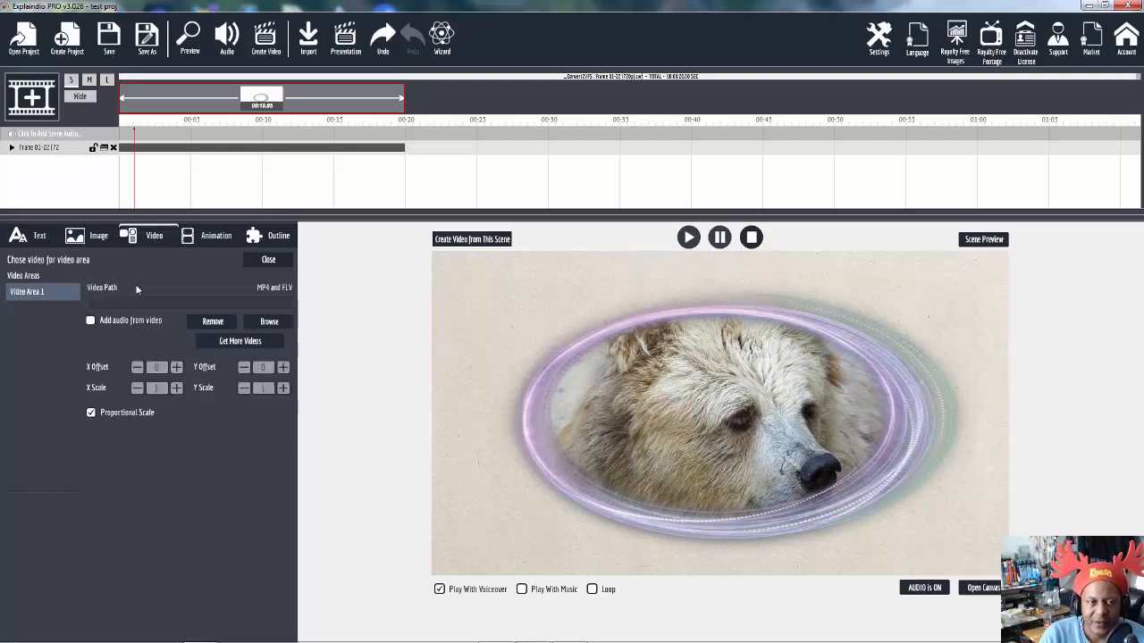
{"action": "left_click", "coordinate": [272, 322]}
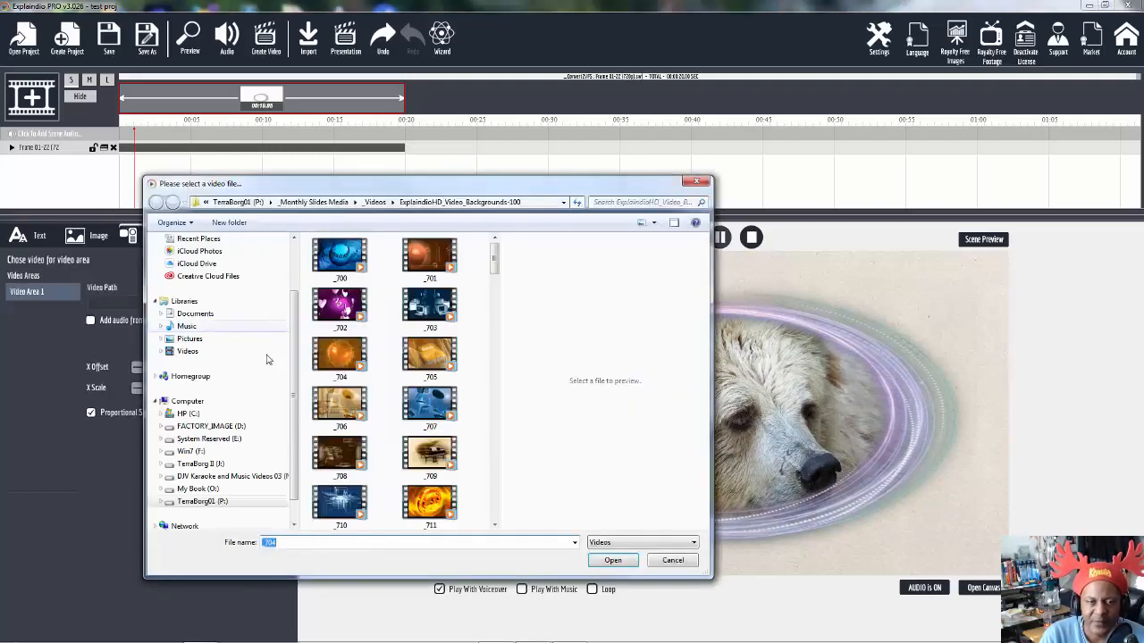
{"action": "left_click", "coordinate": [430, 408]}
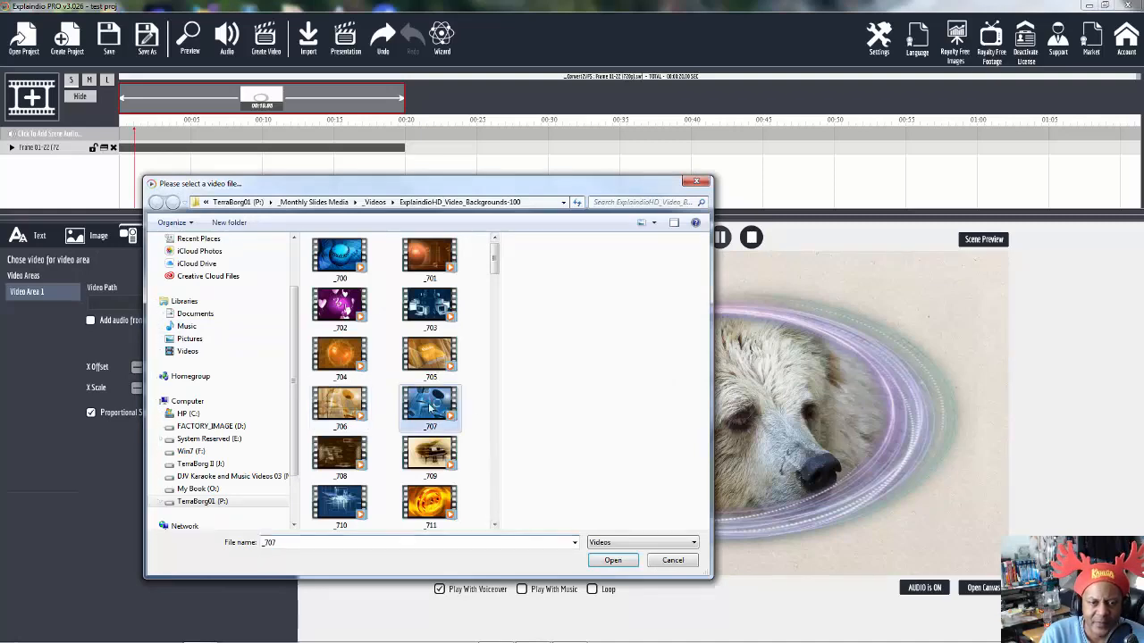
{"action": "left_click", "coordinate": [428, 505]}
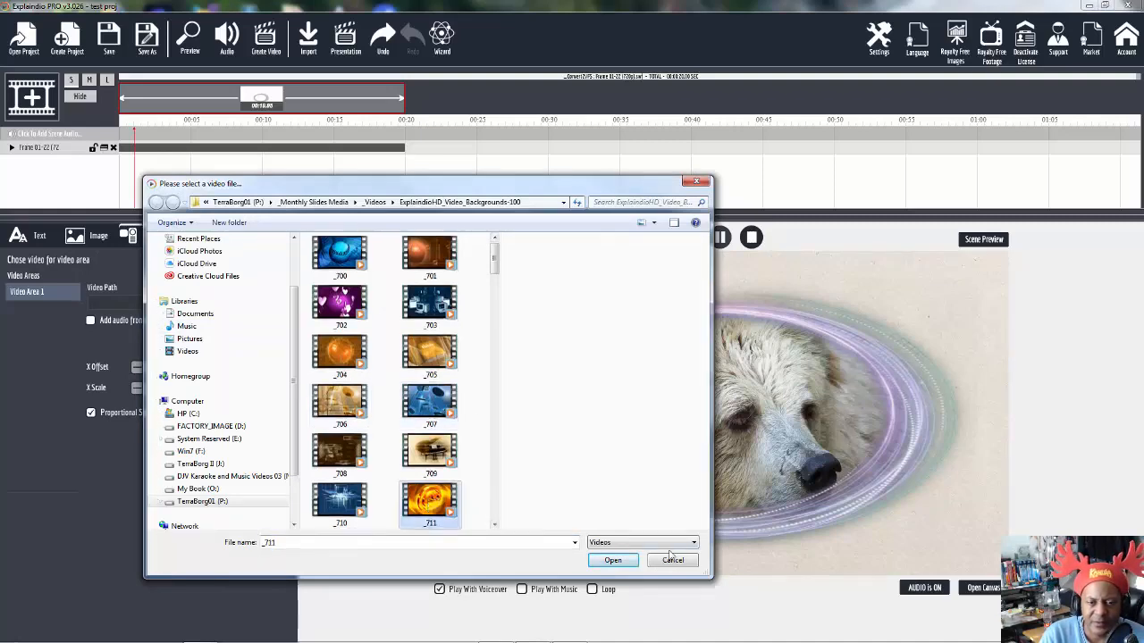
{"action": "left_click", "coordinate": [612, 560]}
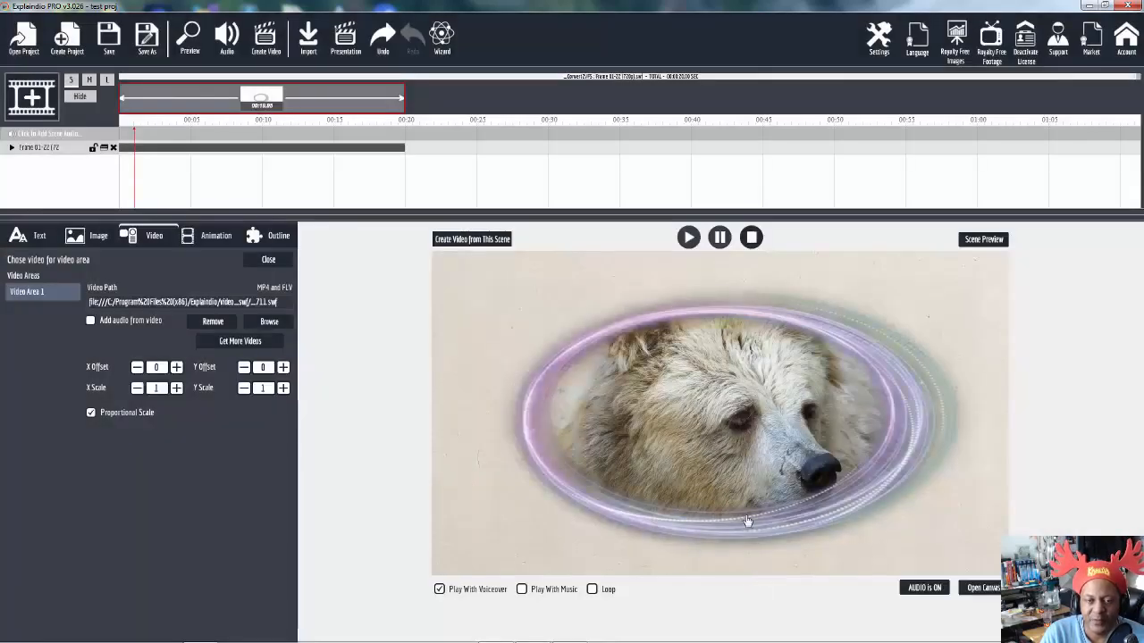
{"action": "left_click", "coordinate": [100, 238]}
{"action": "left_click", "coordinate": [119, 329]}
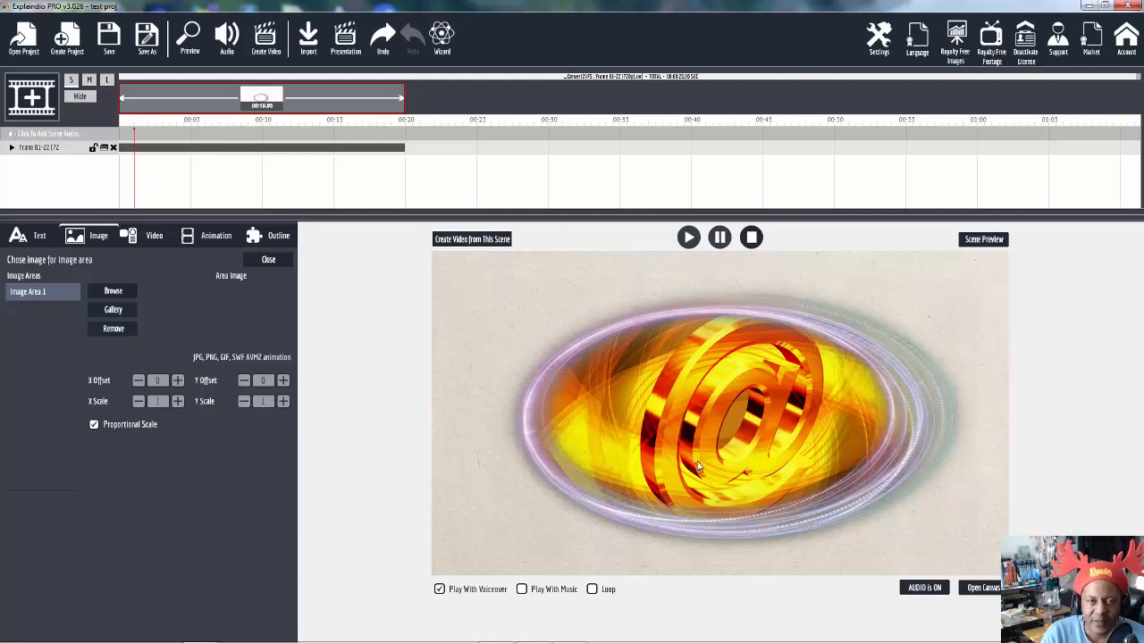
Add the Slide From Left animation preset to the Frame 01-22 ring animation.
{"action": "left_click", "coordinate": [12, 148]}
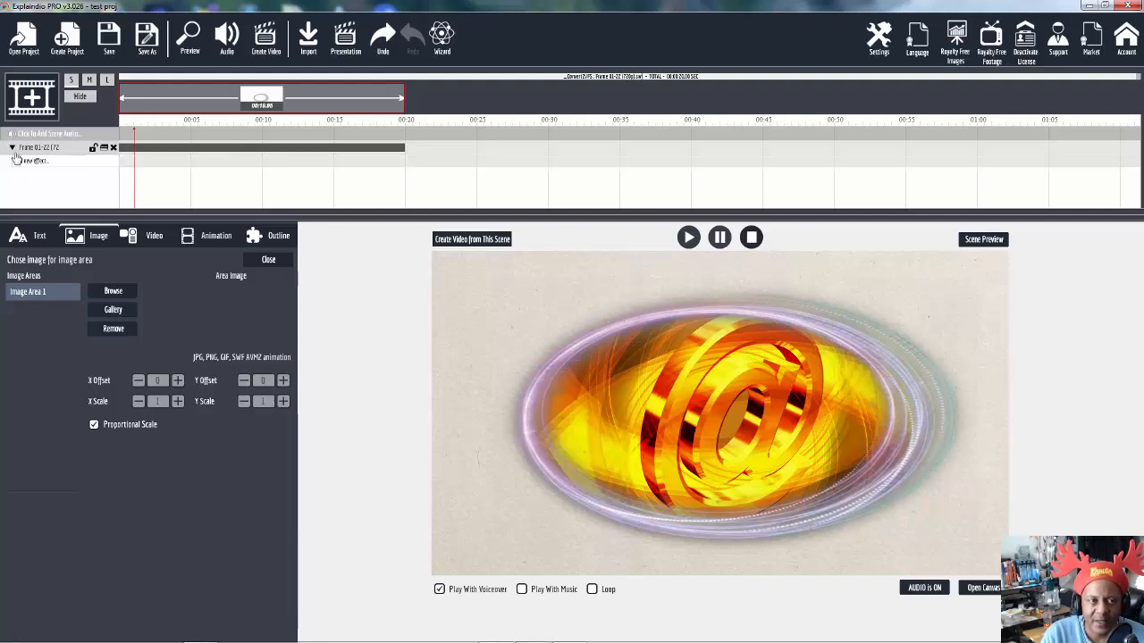
{"action": "left_click", "coordinate": [34, 162]}
{"action": "mouse_move", "coordinate": [148, 198]}
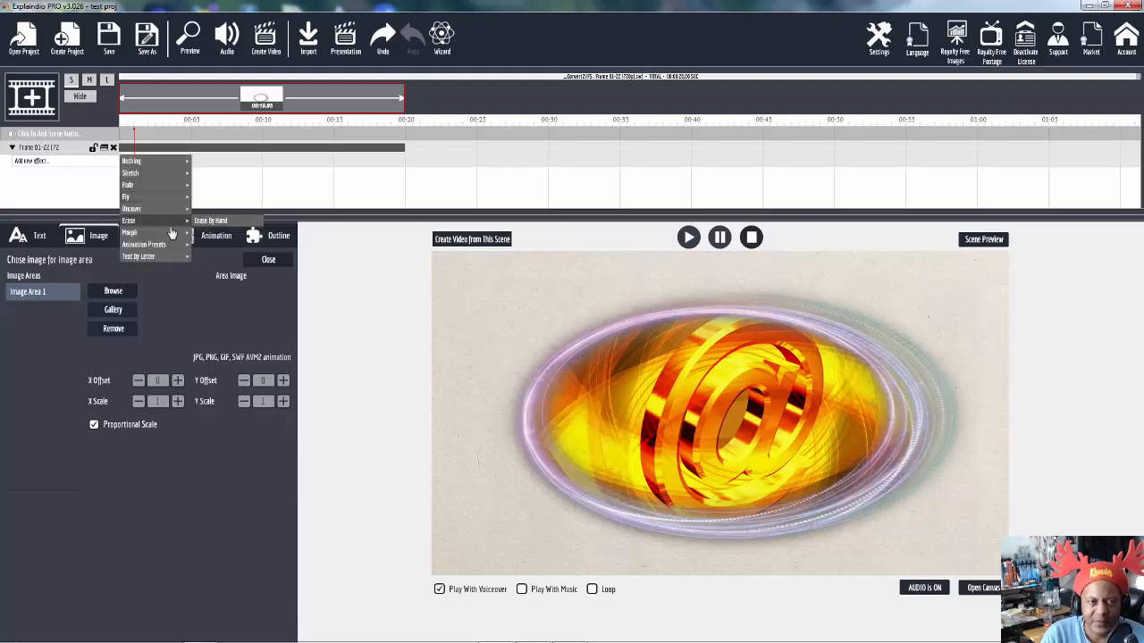
{"action": "mouse_move", "coordinate": [165, 247]}
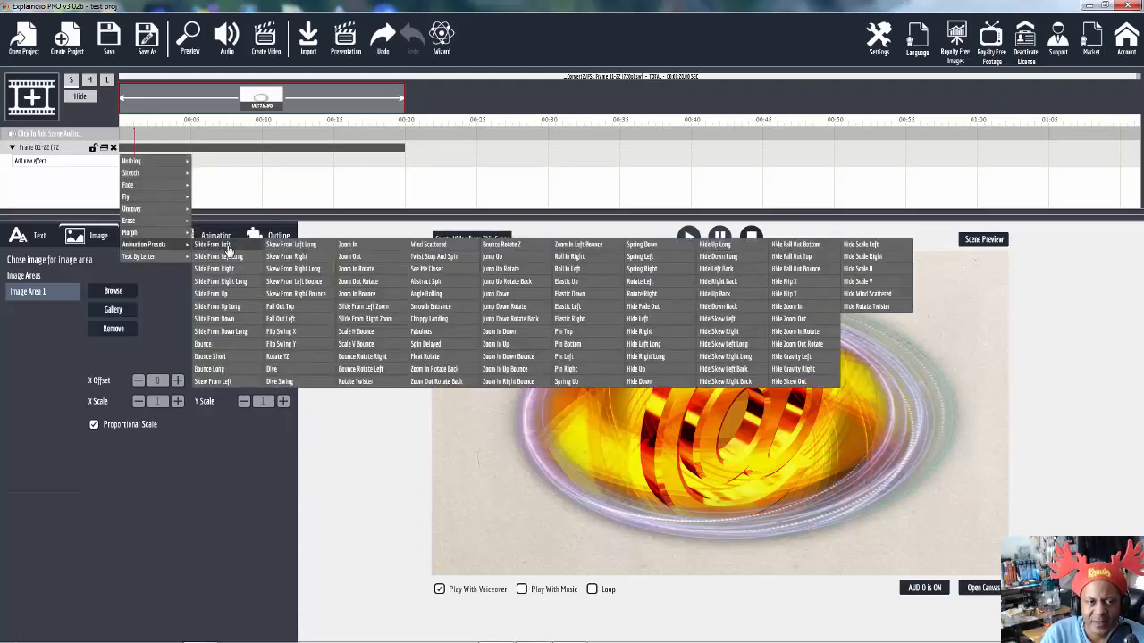
{"action": "left_click", "coordinate": [214, 245]}
{"action": "left_click", "coordinate": [198, 169]}
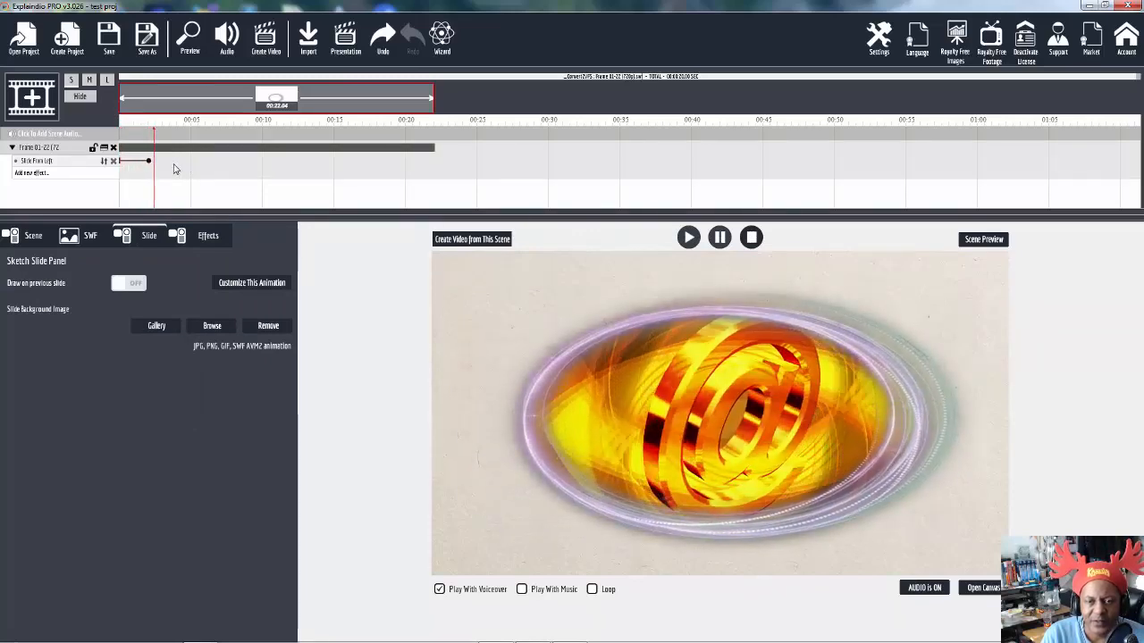
Add the Hide Right animation preset as the ring animation's exit effect.
{"action": "left_click", "coordinate": [36, 174]}
{"action": "mouse_move", "coordinate": [154, 257]}
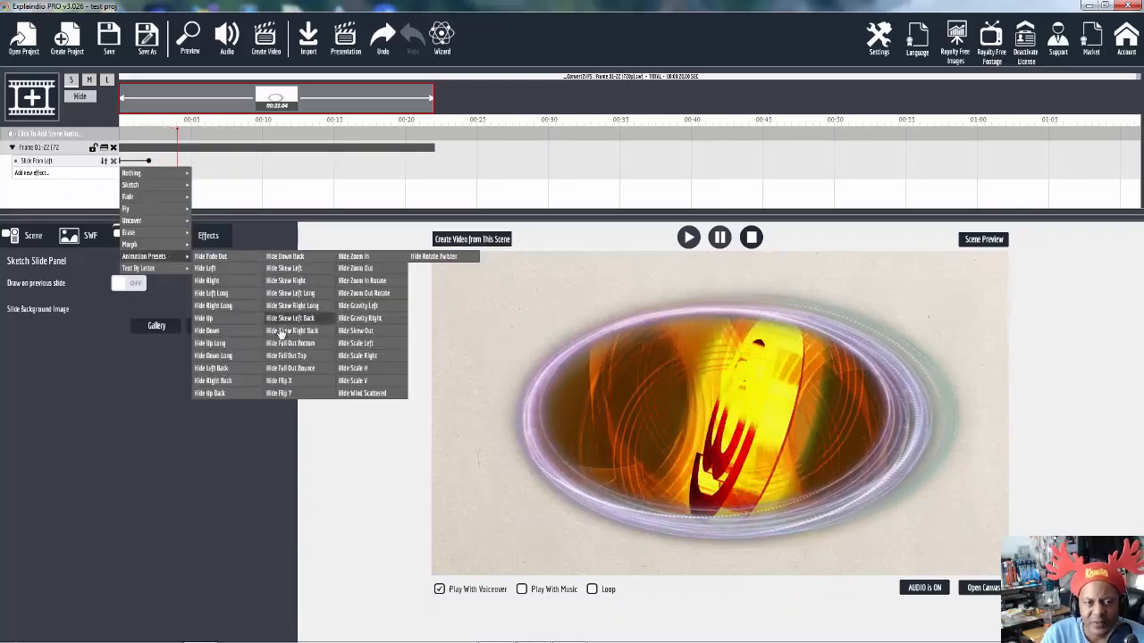
{"action": "left_click", "coordinate": [213, 281]}
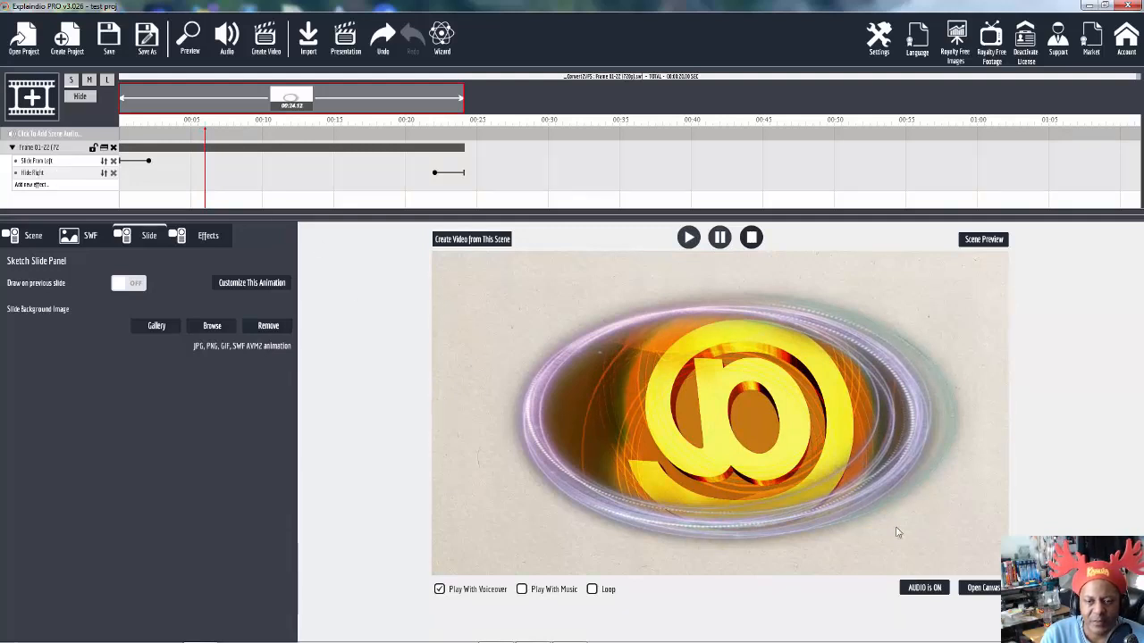
Delete the Frame 01-22 ring animation from the timeline and reopen the canvas.
{"action": "left_click", "coordinate": [114, 149]}
{"action": "left_click", "coordinate": [983, 588]}
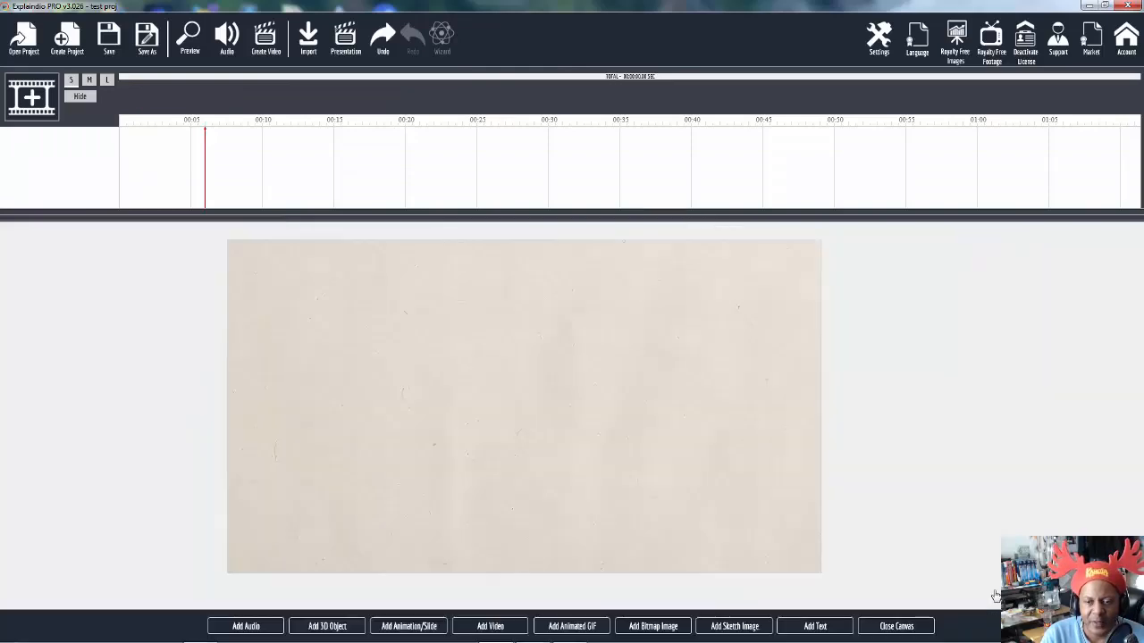
Add video _709 from the ExplaindioHD_Video_Backgrounds-100 folder on TerraBorg01 (P:) to the canvas as a sketched video.
{"action": "left_click", "coordinate": [490, 626]}
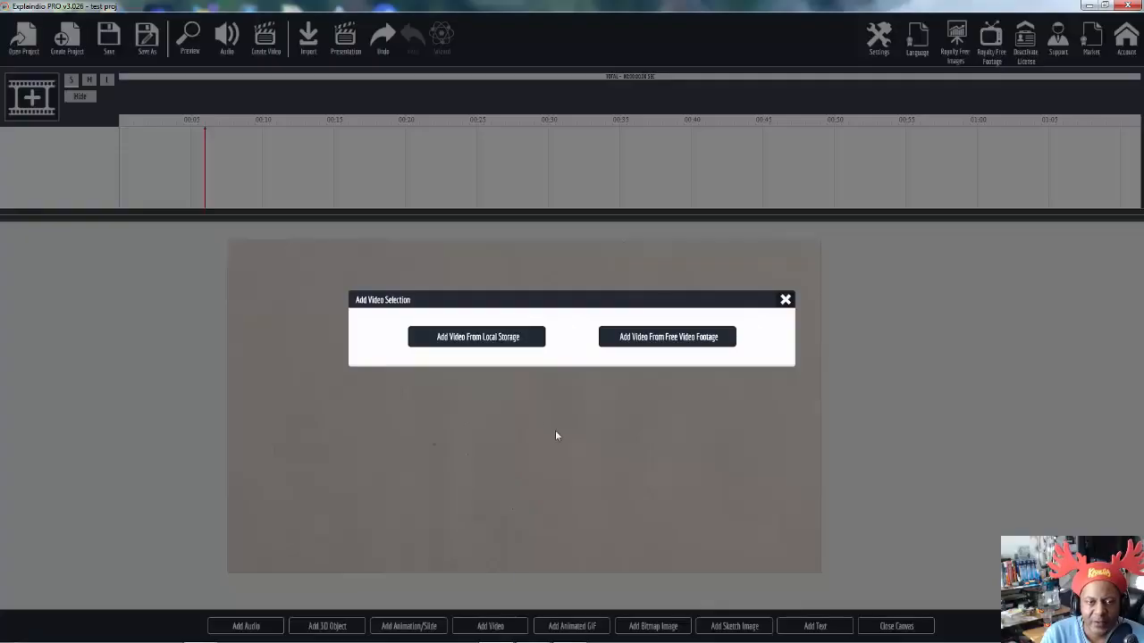
{"action": "left_click", "coordinate": [480, 347]}
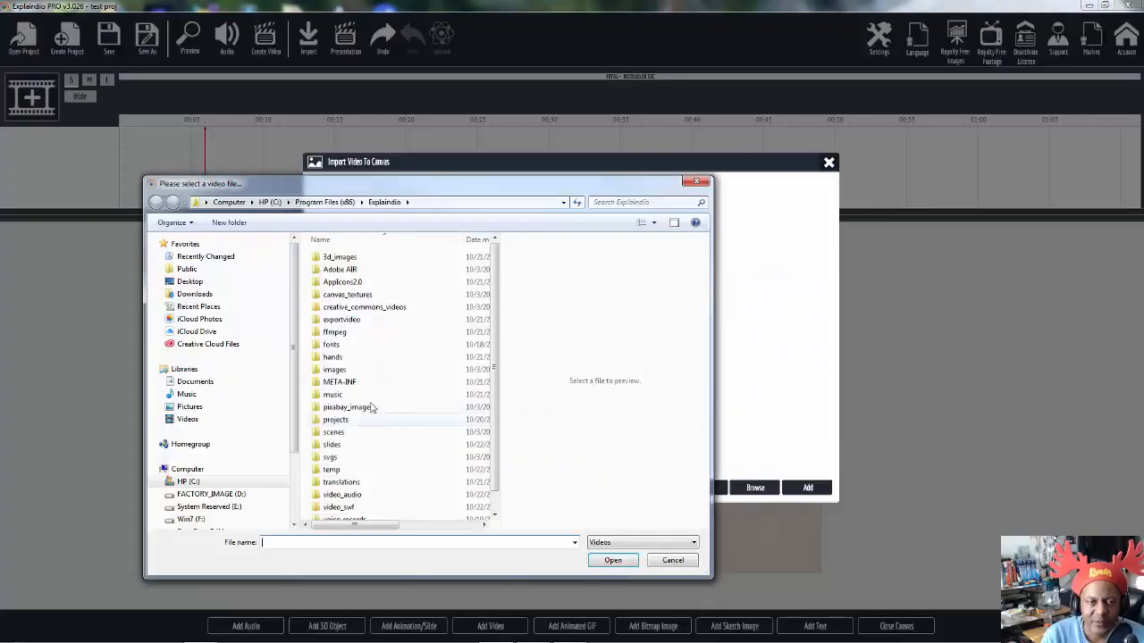
{"action": "scroll", "coordinate": [224, 402], "scroll_direction": "down", "scroll_amount": 3}
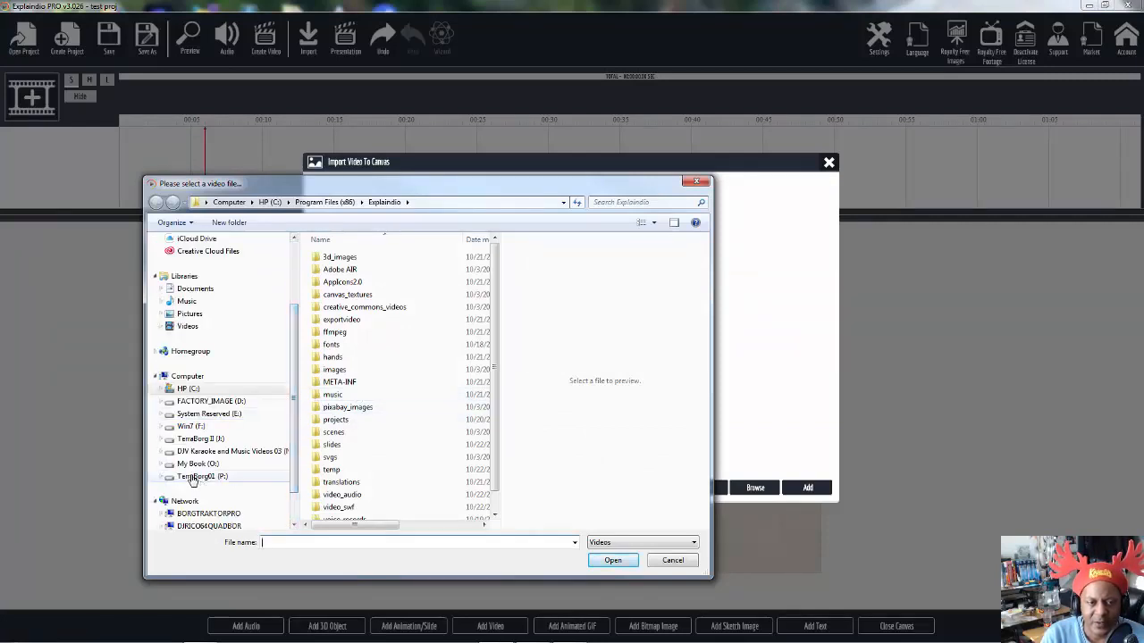
{"action": "left_click", "coordinate": [192, 478]}
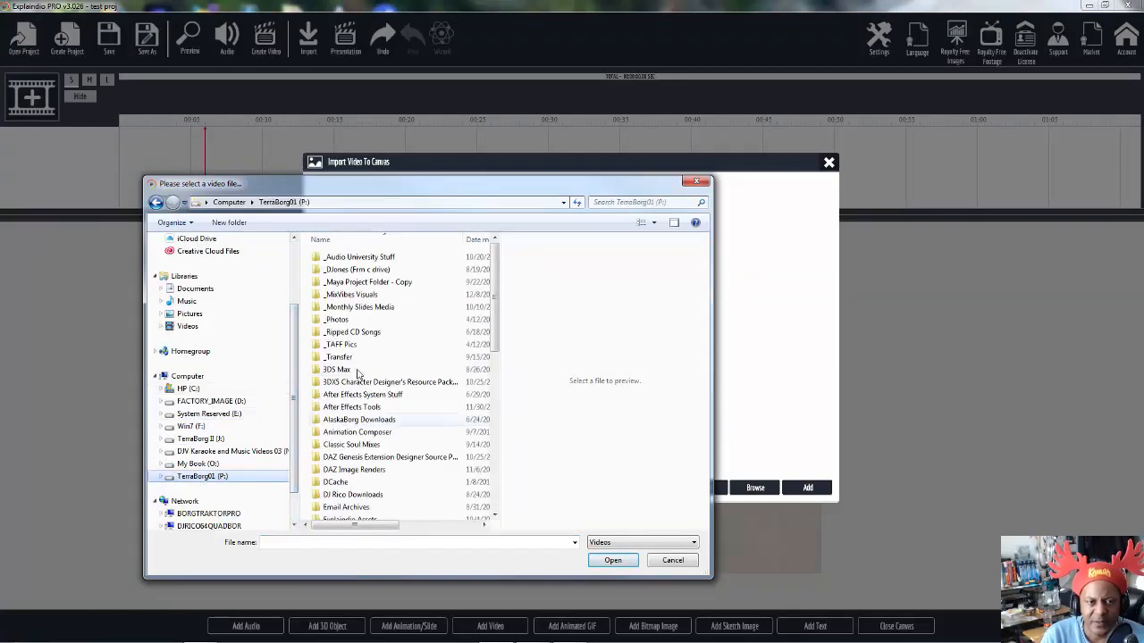
{"action": "double_click", "coordinate": [362, 308]}
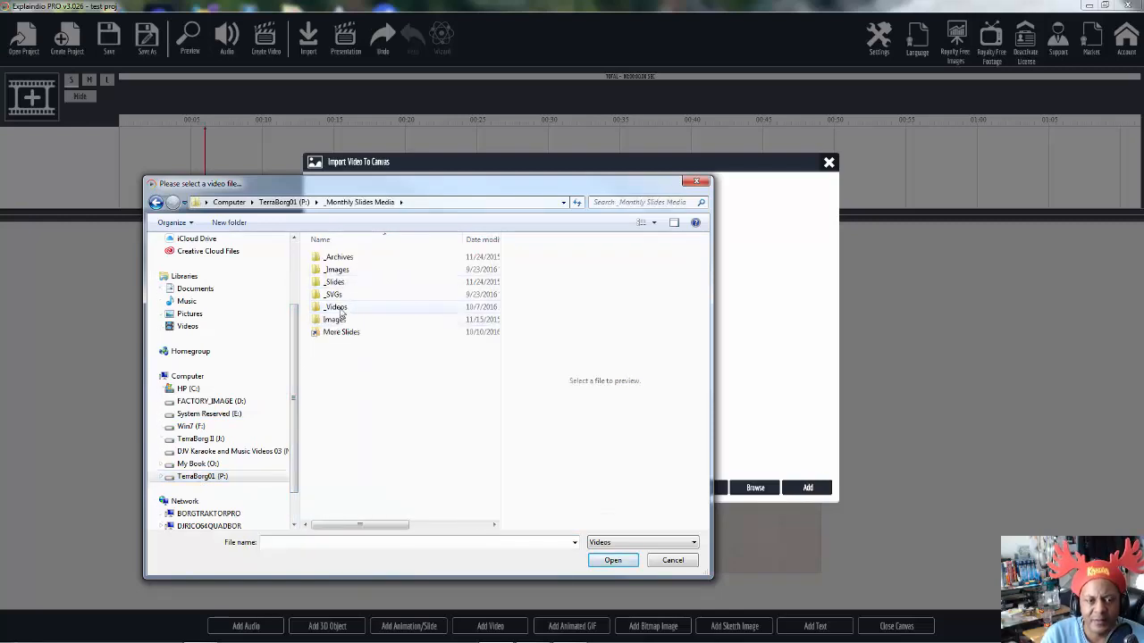
{"action": "double_click", "coordinate": [338, 308]}
{"action": "double_click", "coordinate": [374, 258]}
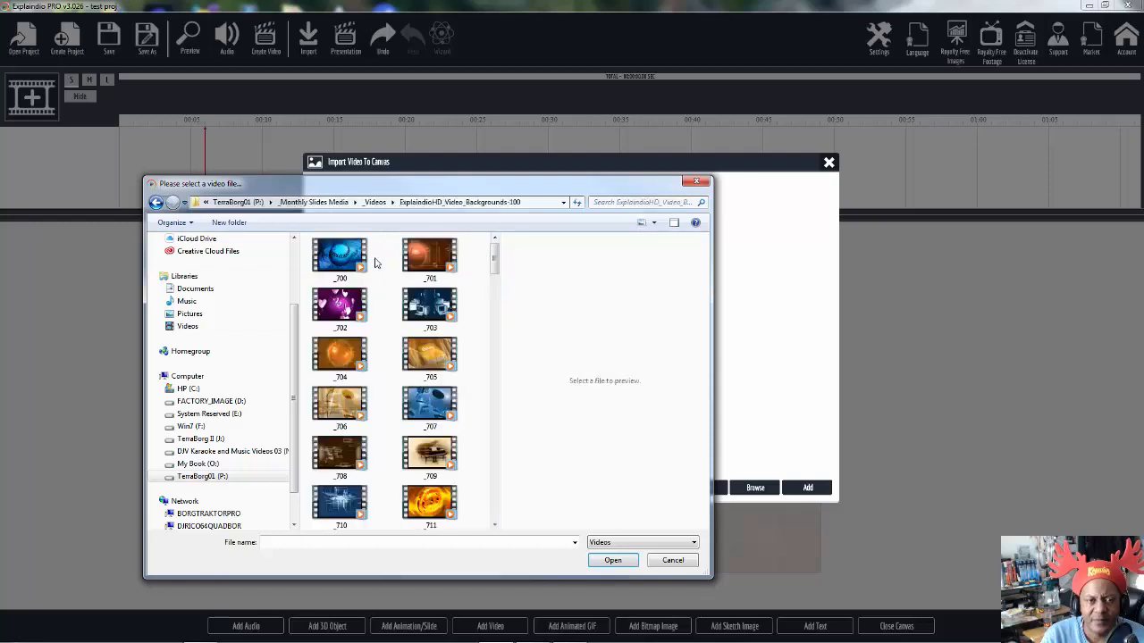
{"action": "left_click", "coordinate": [433, 456]}
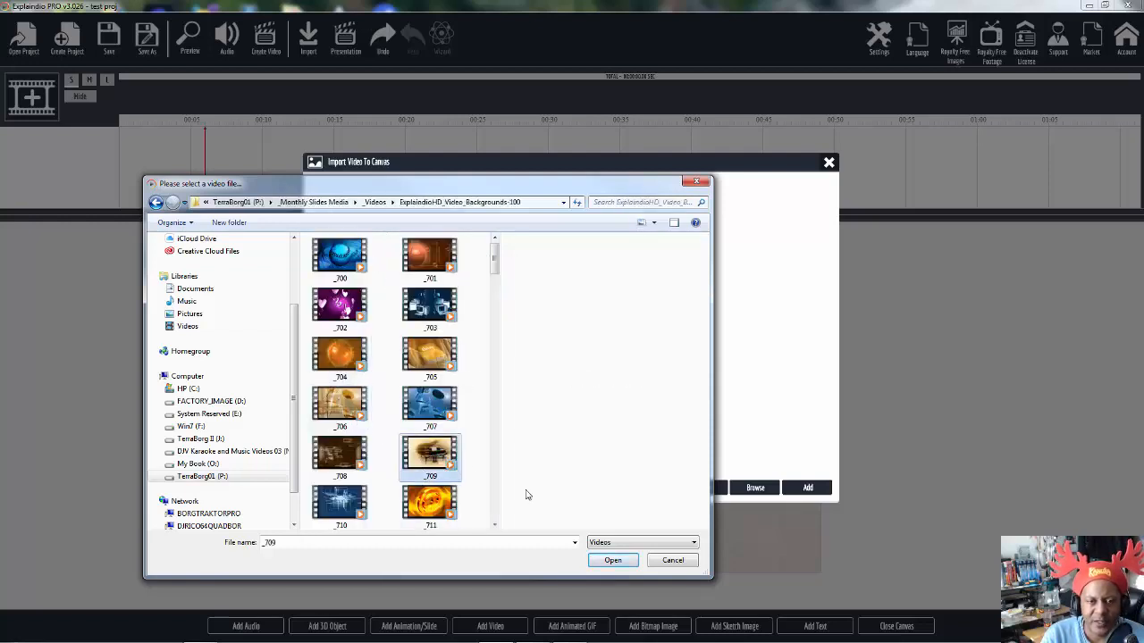
{"action": "left_click", "coordinate": [614, 560]}
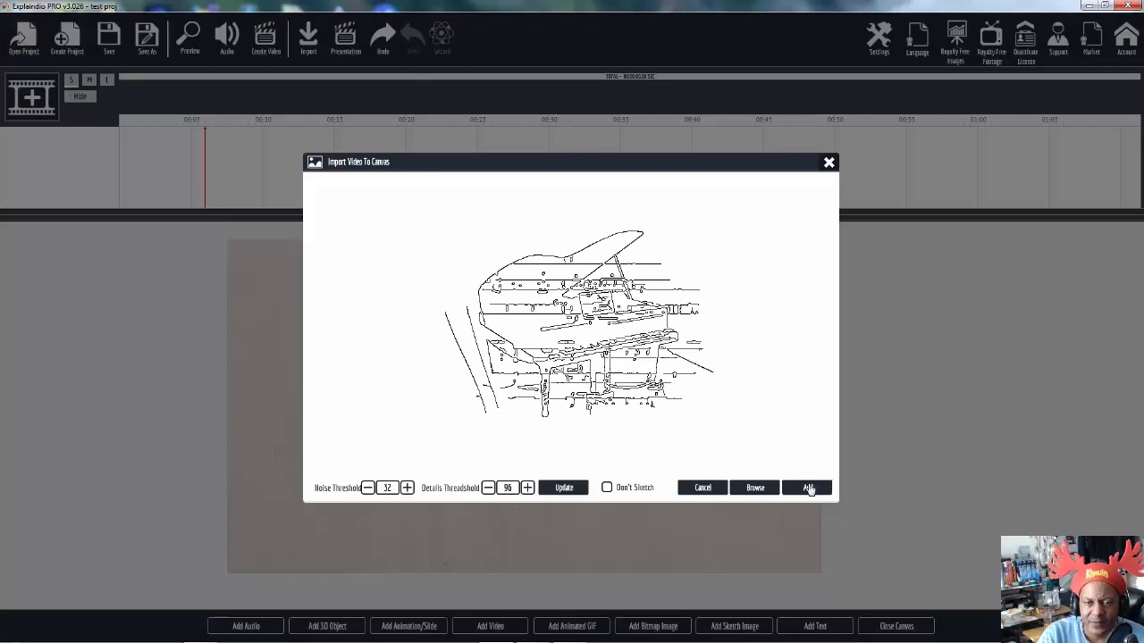
{"action": "left_click", "coordinate": [809, 488]}
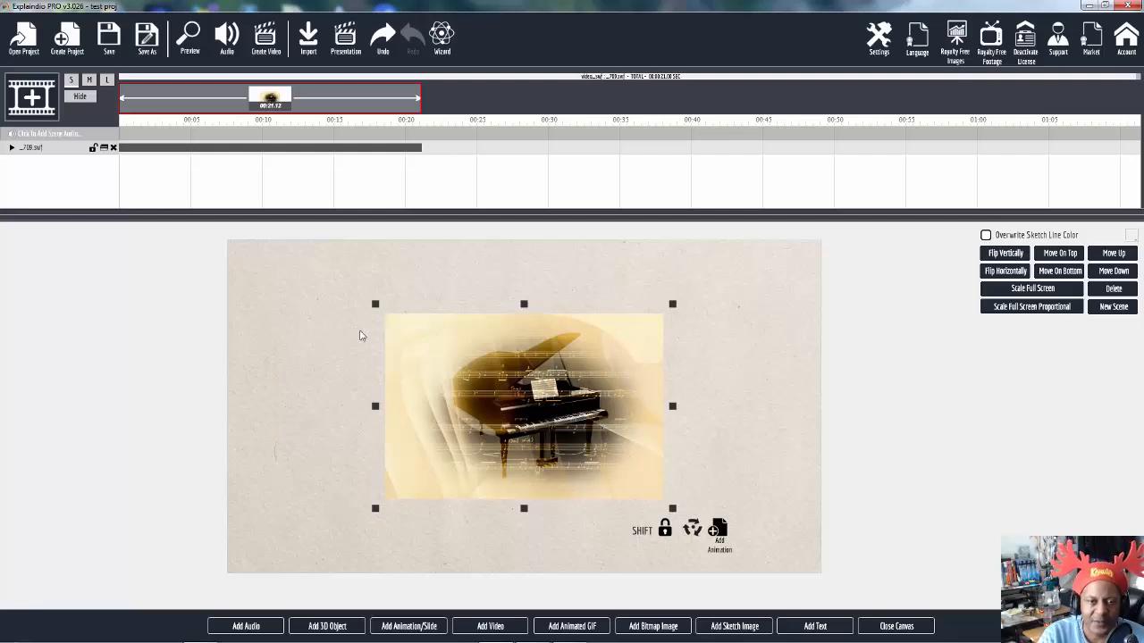
Try the proportional and the stretched full-screen scaling on the piano video.
{"action": "left_click", "coordinate": [1032, 306]}
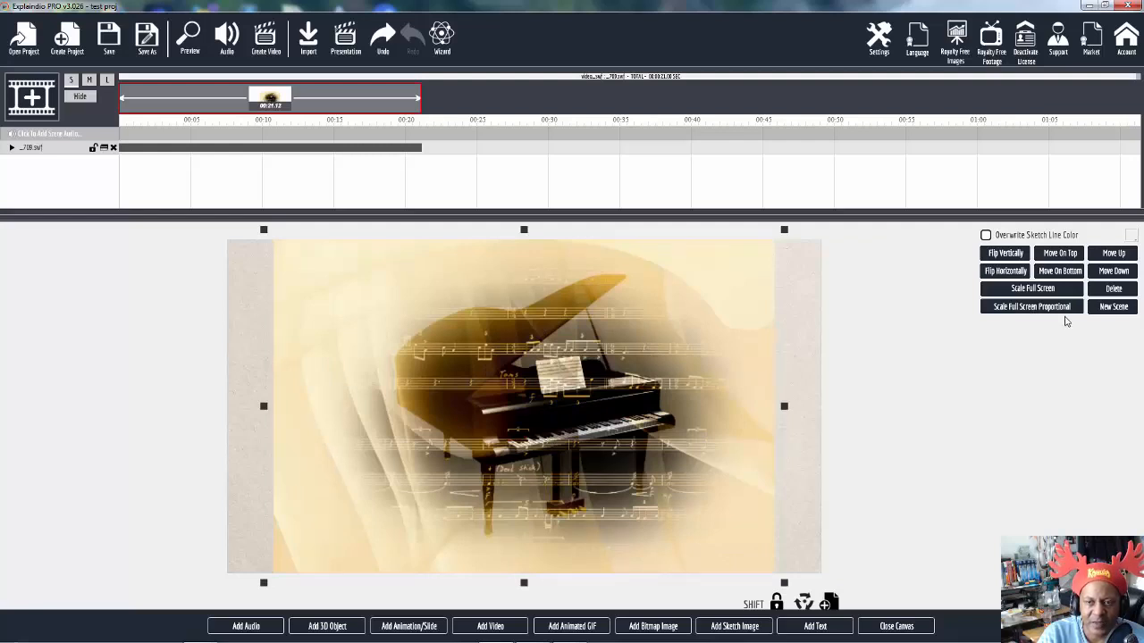
{"action": "left_click", "coordinate": [1048, 292]}
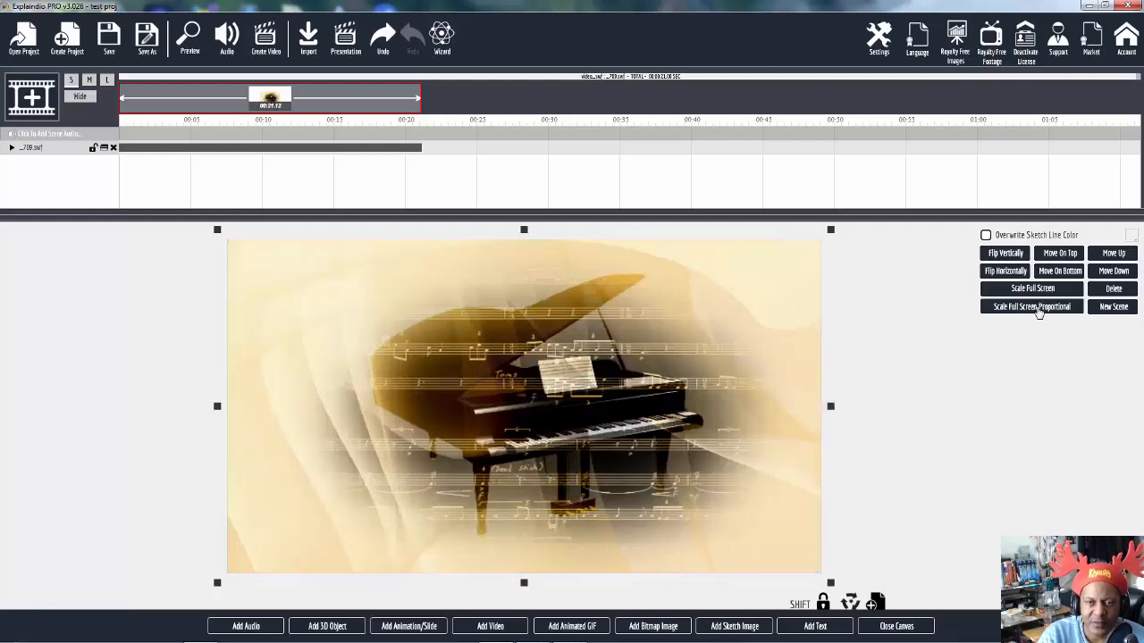
{"action": "left_click", "coordinate": [1039, 307]}
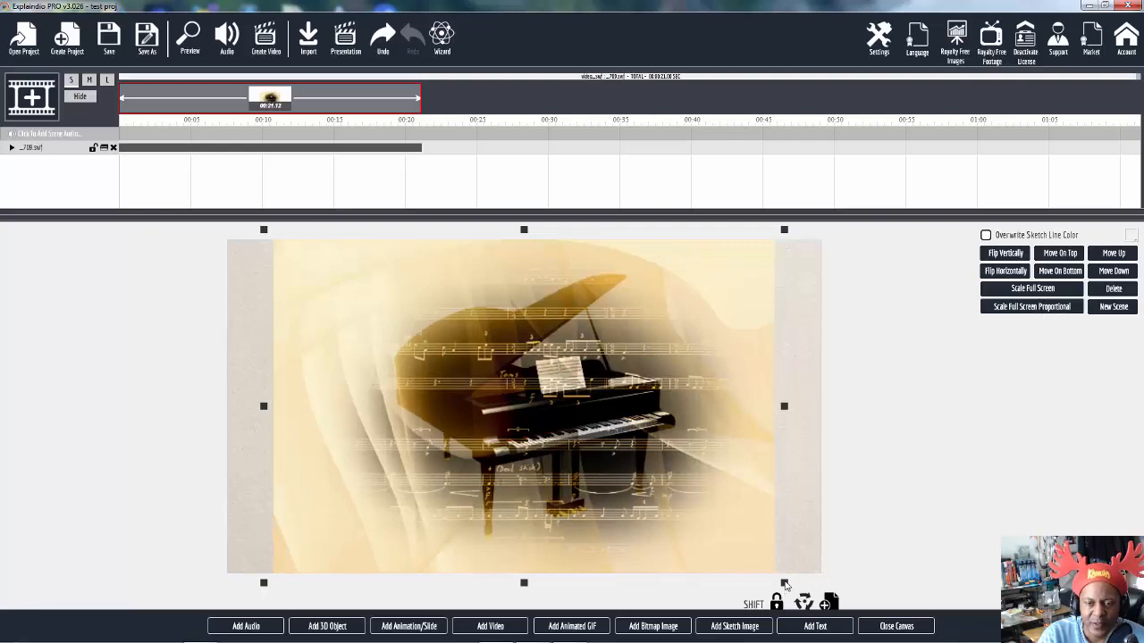
Shrink the piano video to under half the canvas width, move it near the middle, and close the canvas.
{"action": "left_click_drag", "start_coordinate": [785, 585], "coordinate": [556, 434]}
{"action": "left_click_drag", "start_coordinate": [511, 377], "coordinate": [638, 439]}
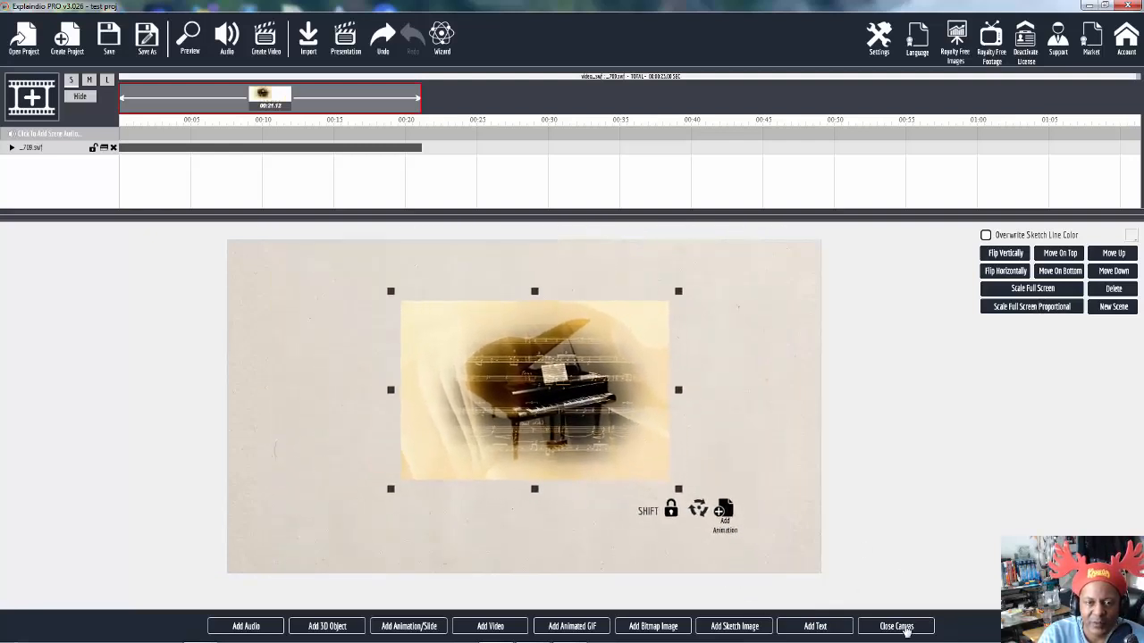
{"action": "left_click", "coordinate": [905, 629]}
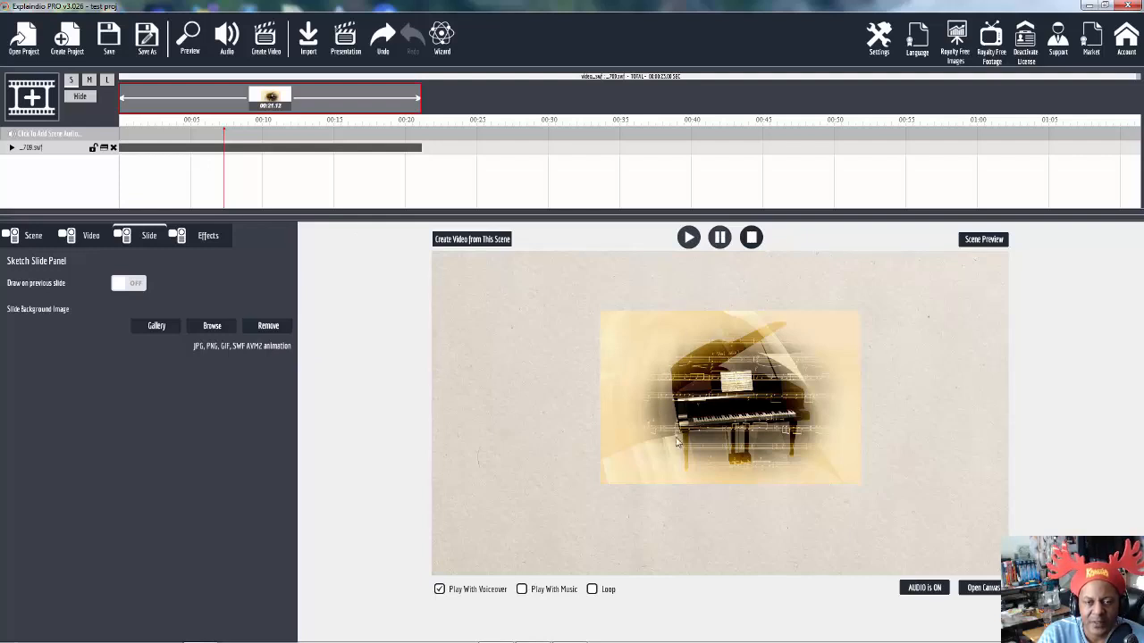
Add the Hide Right animation preset as the exit effect of the _709 video.
{"action": "left_click", "coordinate": [11, 148]}
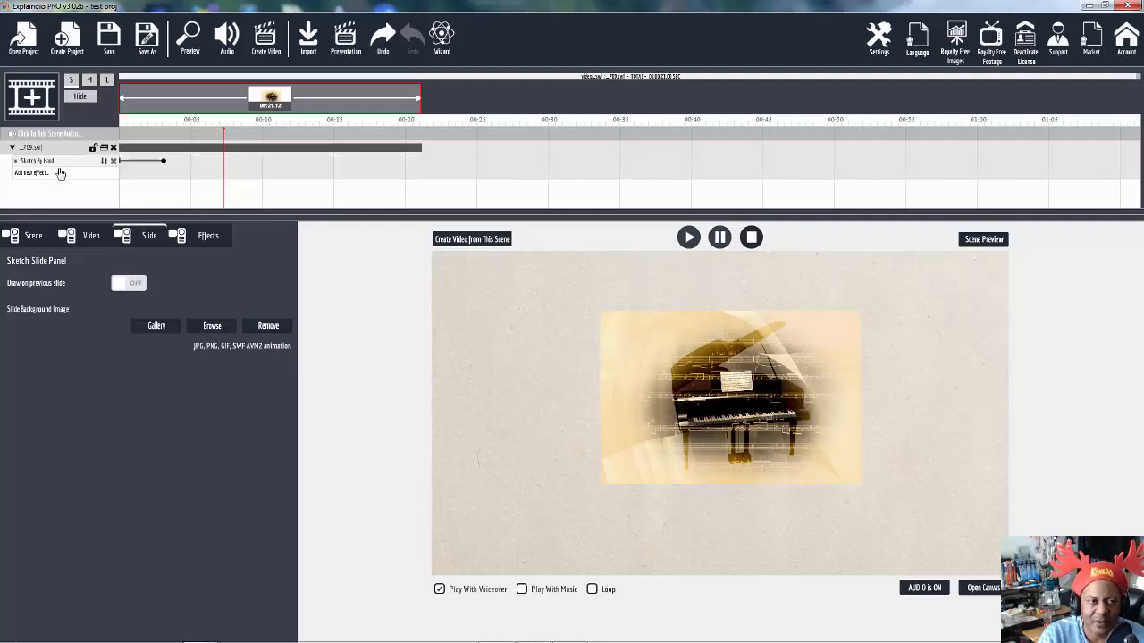
{"action": "left_click", "coordinate": [35, 174]}
{"action": "mouse_move", "coordinate": [163, 258]}
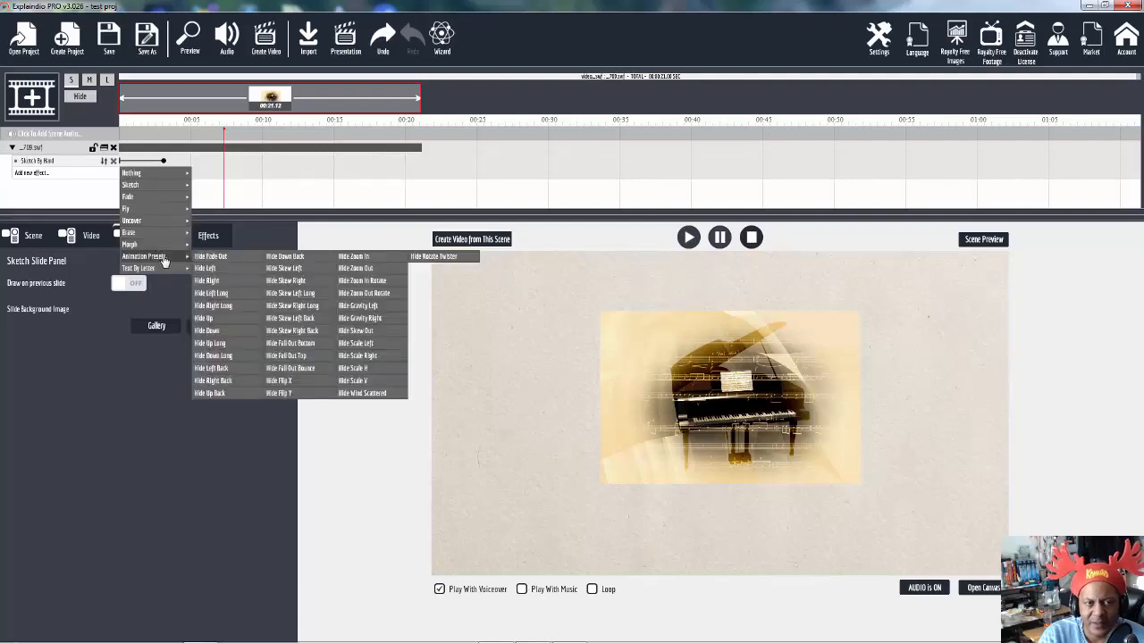
{"action": "left_click", "coordinate": [224, 284]}
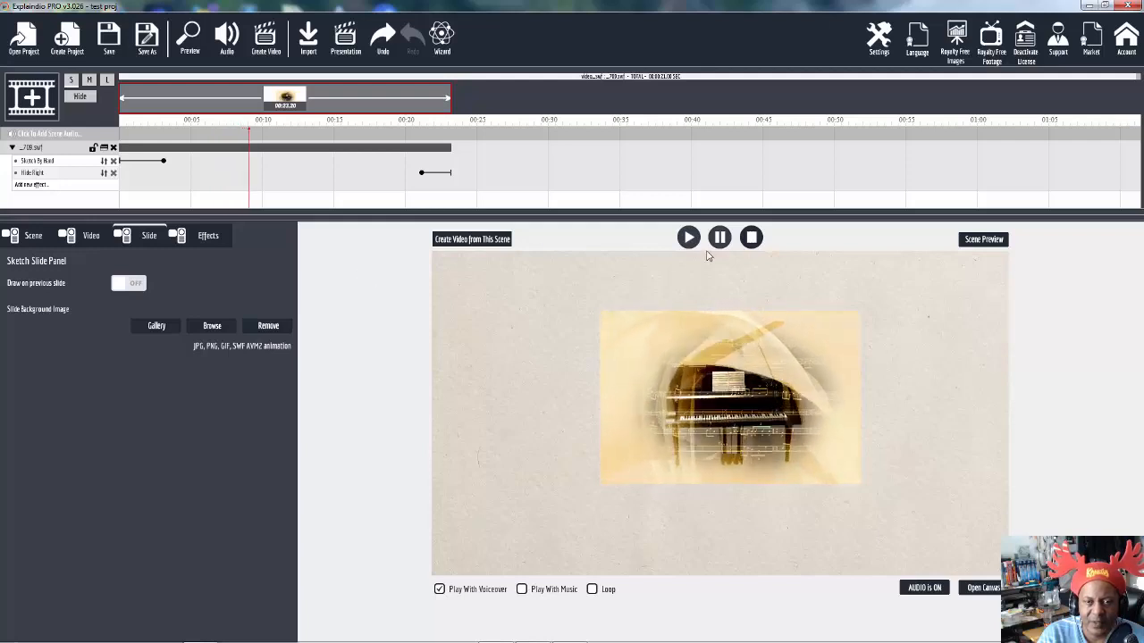
Reopen the canvas, move the piano video to the canvas's upper-left corner, and collapse its effect list.
{"action": "left_click", "coordinate": [983, 588]}
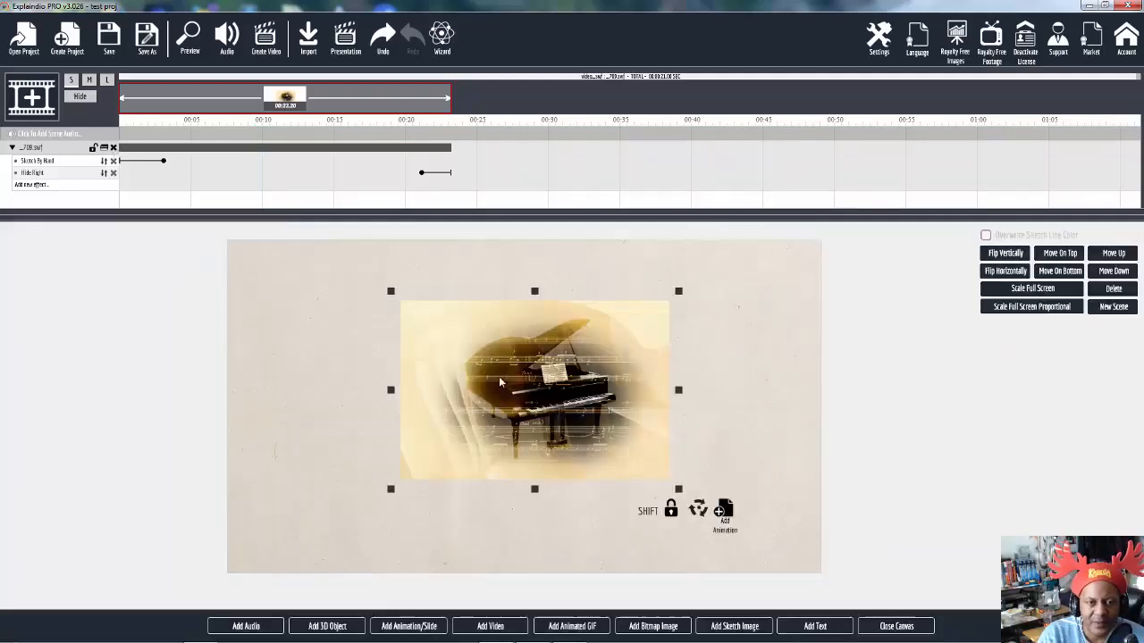
{"action": "left_click_drag", "start_coordinate": [500, 381], "coordinate": [342, 331]}
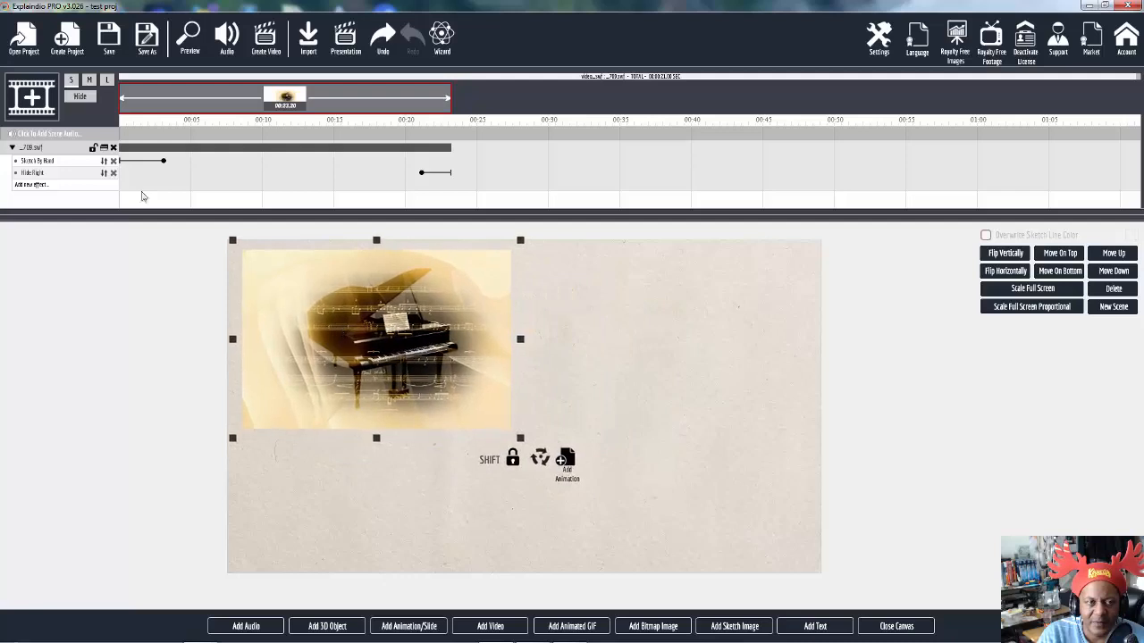
{"action": "left_click", "coordinate": [12, 147]}
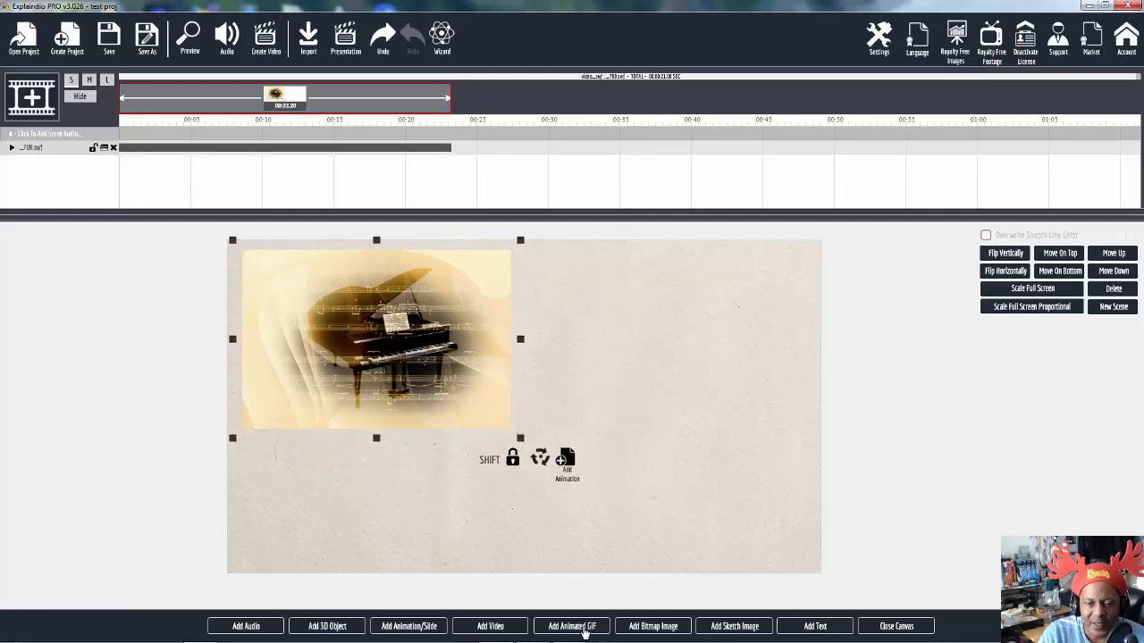
Begin adding a bitmap image from local storage, browsing to Month 11 Images under _Monthly Slides Media\_Images on TerraBorg01 (P:).
{"action": "left_click", "coordinate": [649, 627]}
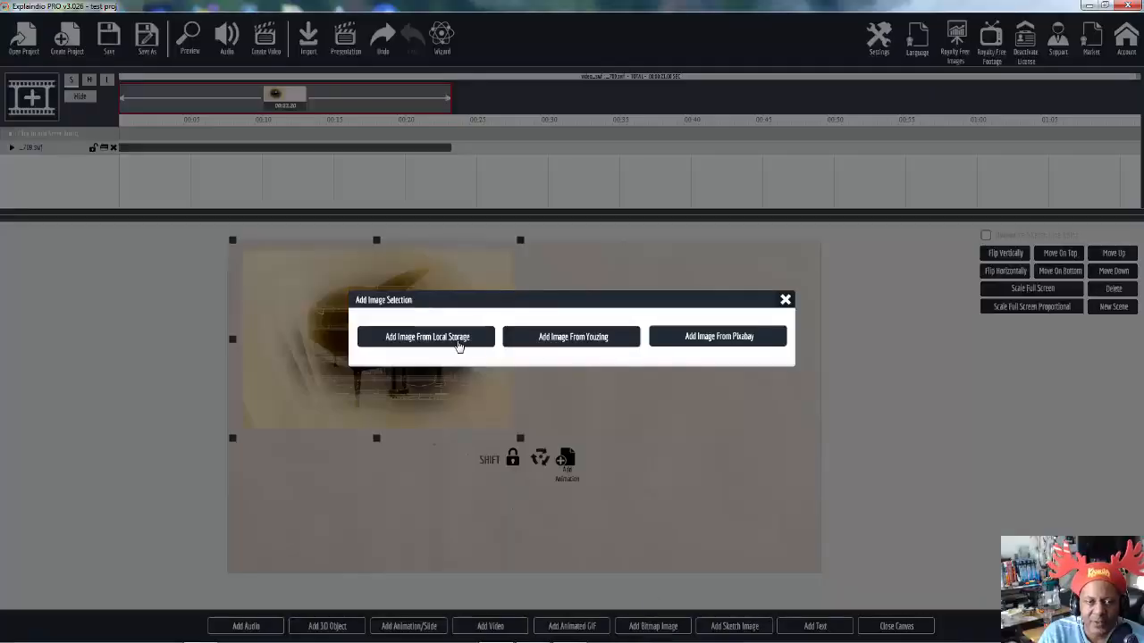
{"action": "left_click", "coordinate": [458, 346]}
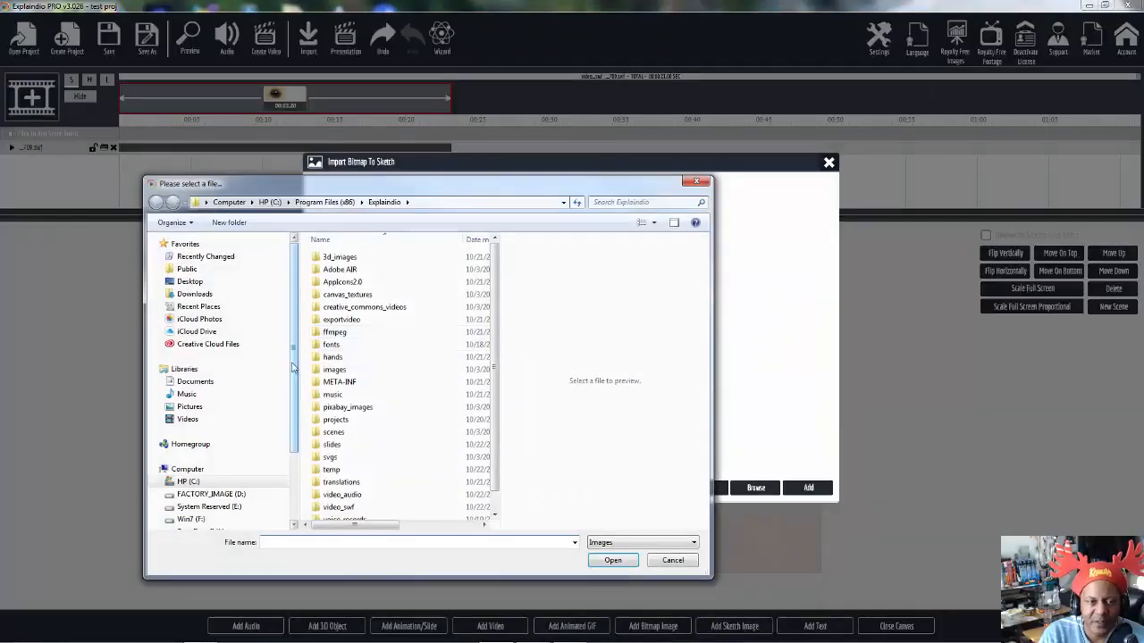
{"action": "left_click_drag", "start_coordinate": [295, 371], "coordinate": [295, 436]}
{"action": "left_click", "coordinate": [212, 472]}
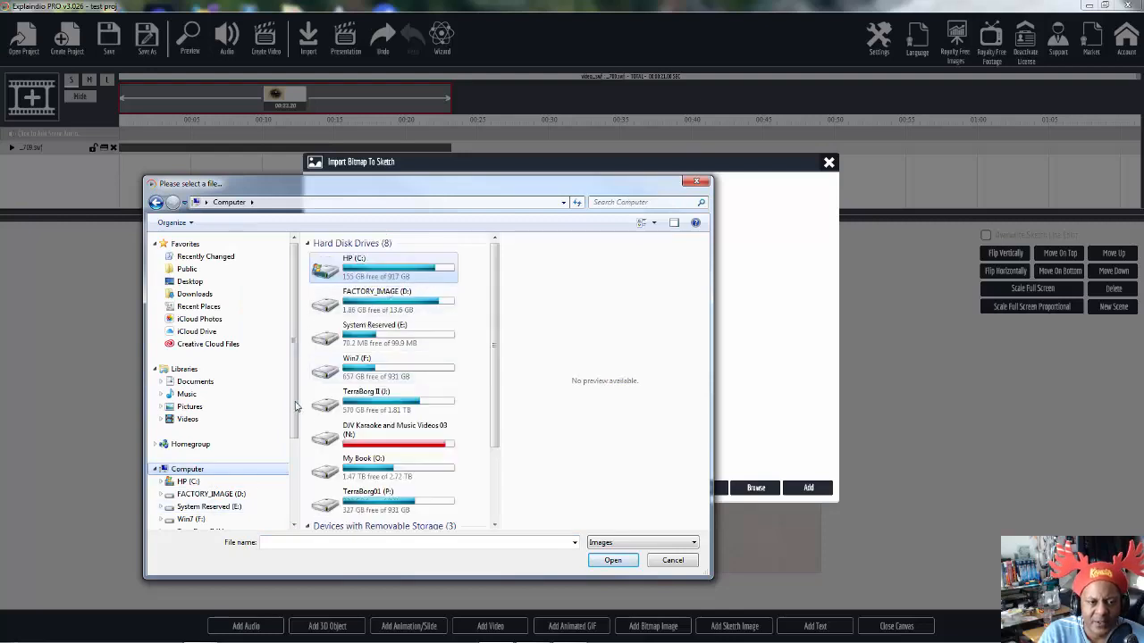
{"action": "scroll", "coordinate": [300, 429], "scroll_direction": "down", "scroll_amount": 2}
{"action": "left_click", "coordinate": [215, 477]}
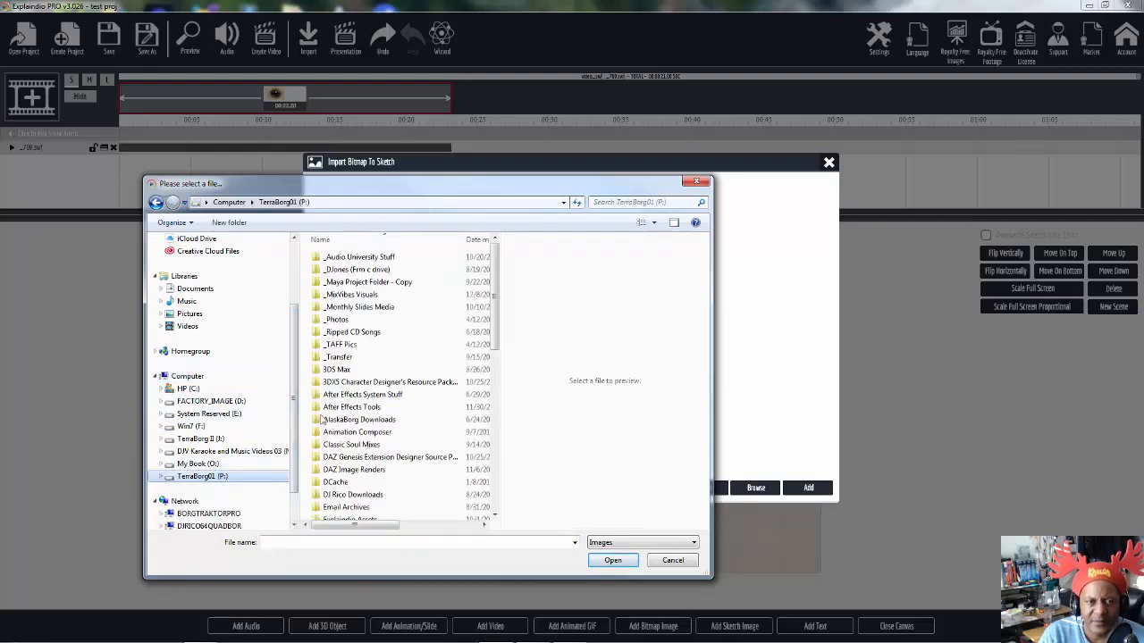
{"action": "double_click", "coordinate": [382, 308]}
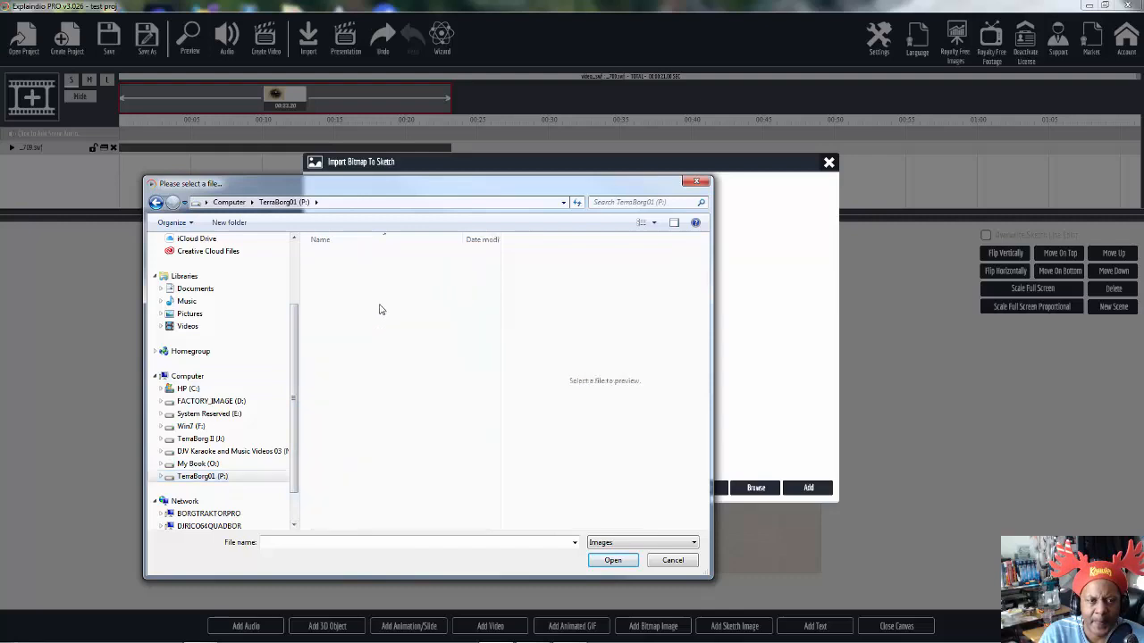
{"action": "double_click", "coordinate": [338, 271]}
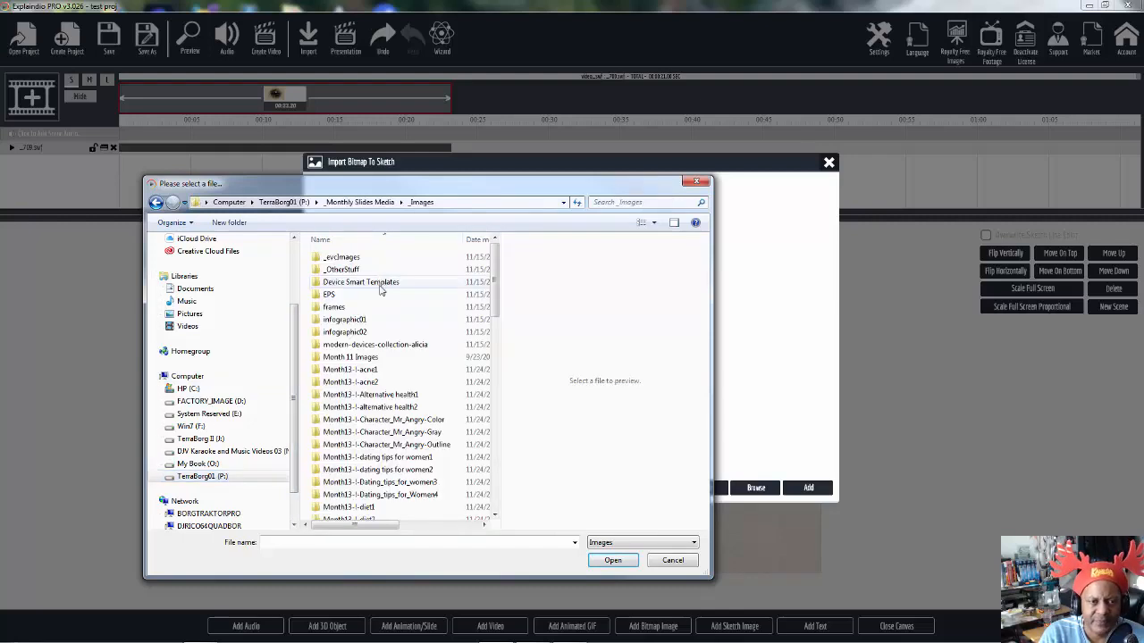
{"action": "left_click", "coordinate": [364, 359]}
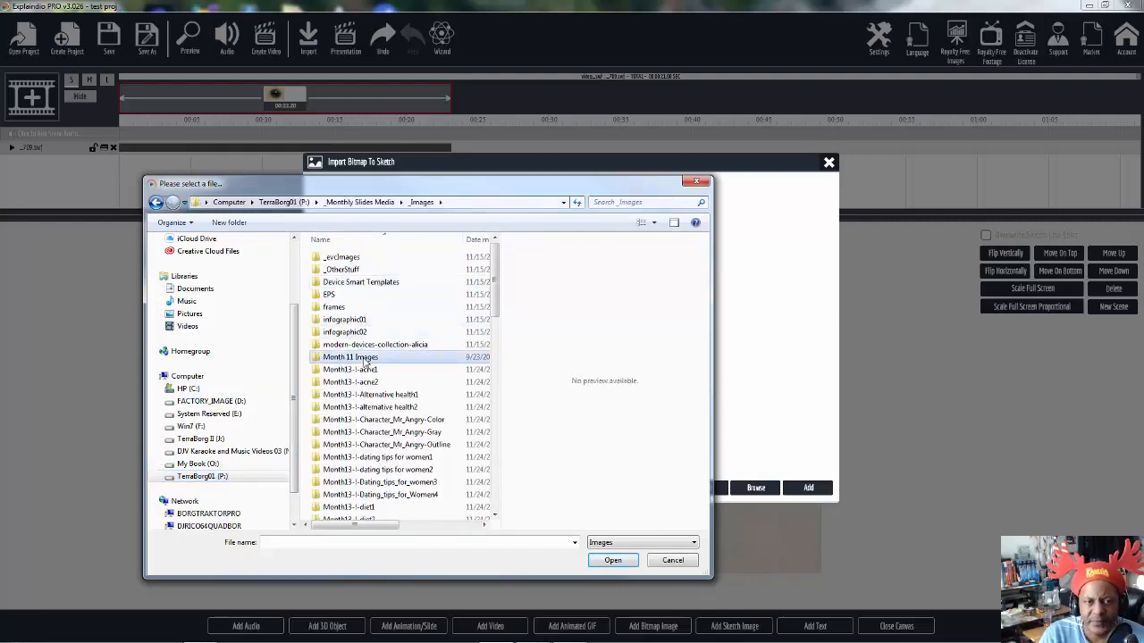
{"action": "double_click", "coordinate": [365, 359]}
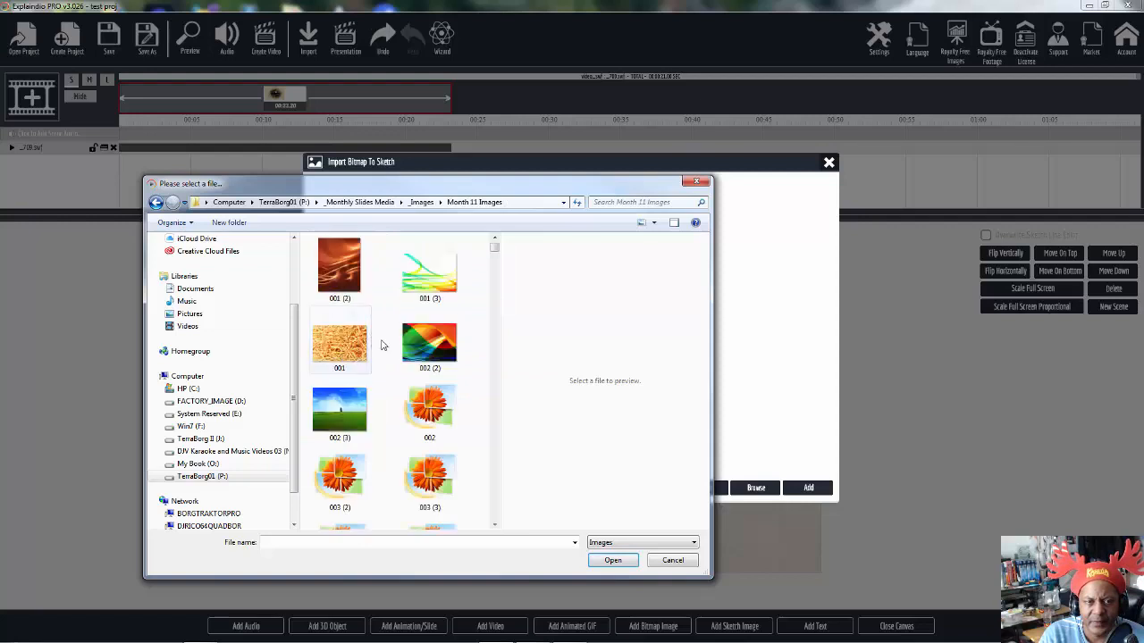
Import image 003 (3) as a sketched bitmap, shrink it, and place it in the canvas's upper-right corner beside the piano video.
{"action": "left_click", "coordinate": [419, 482]}
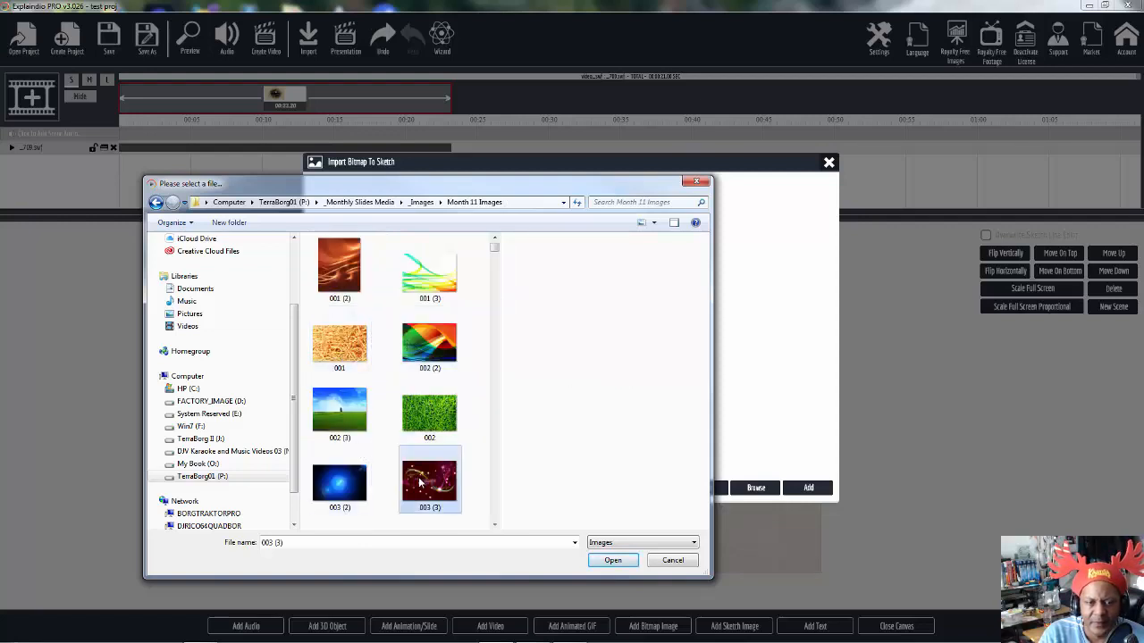
{"action": "left_click", "coordinate": [613, 561]}
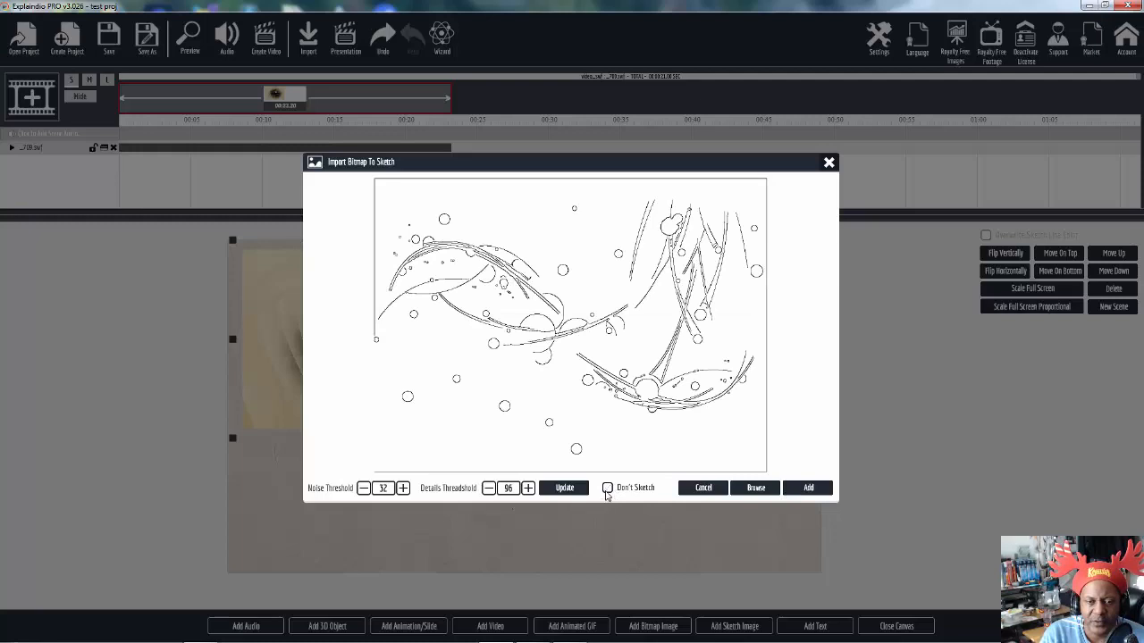
{"action": "left_click", "coordinate": [809, 492]}
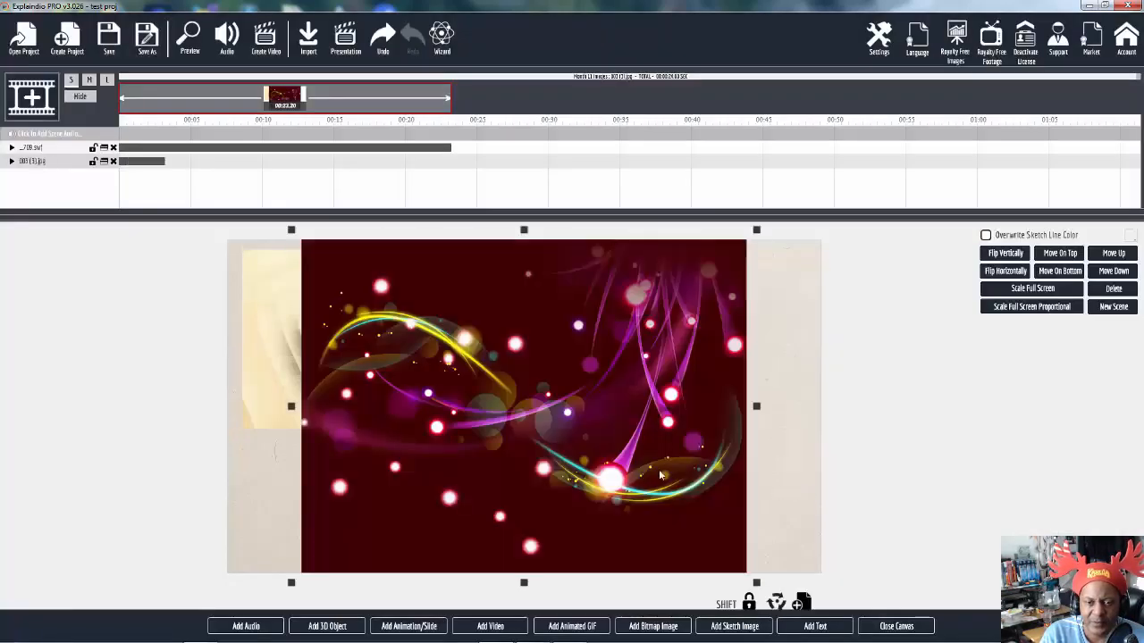
{"action": "left_click_drag", "start_coordinate": [758, 586], "coordinate": [536, 412]}
{"action": "left_click_drag", "start_coordinate": [483, 379], "coordinate": [670, 384]}
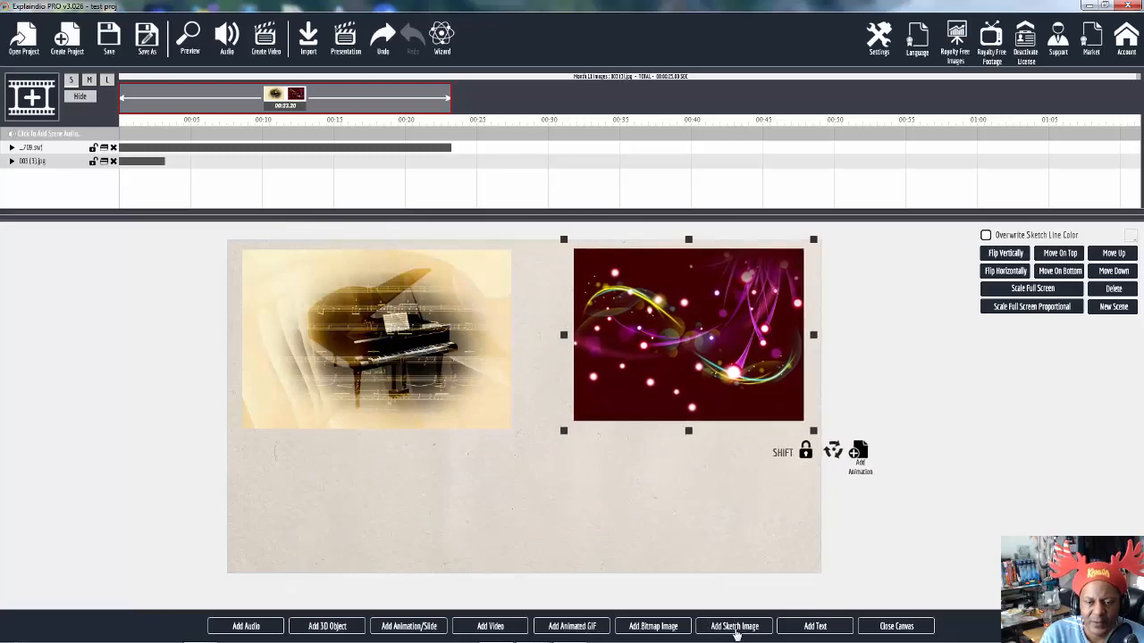
Open the sketch image gallery and examine the sketch files in Explaindio's svgs\Arrows1 folder in the file explorer.
{"action": "left_click", "coordinate": [735, 627]}
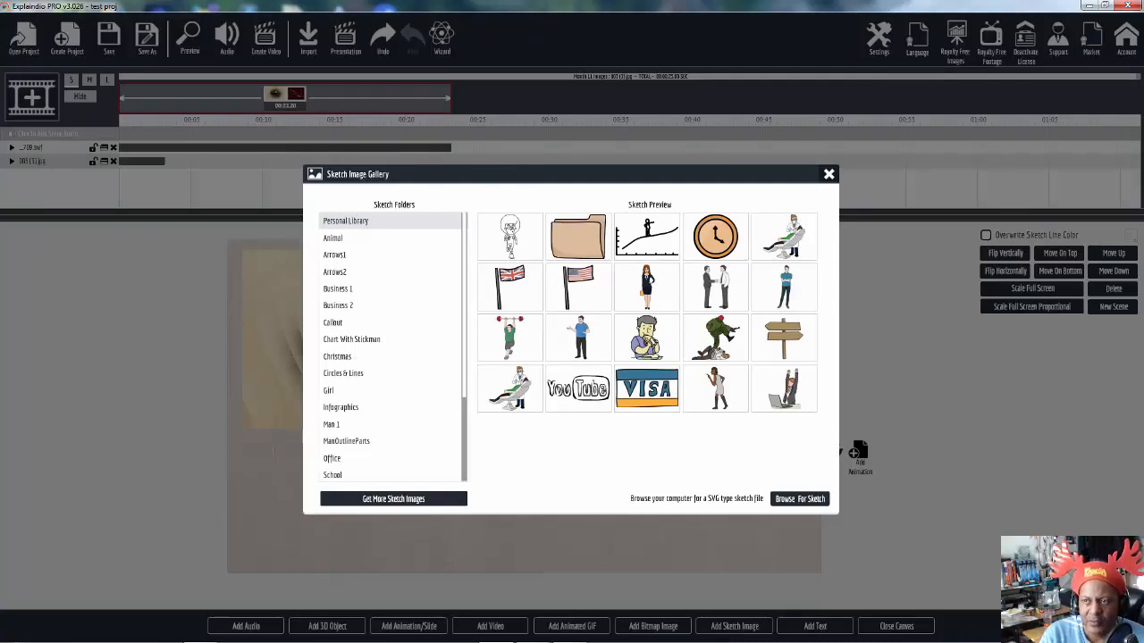
{"action": "left_click_drag", "start_coordinate": [1143, 158], "coordinate": [651, 131]}
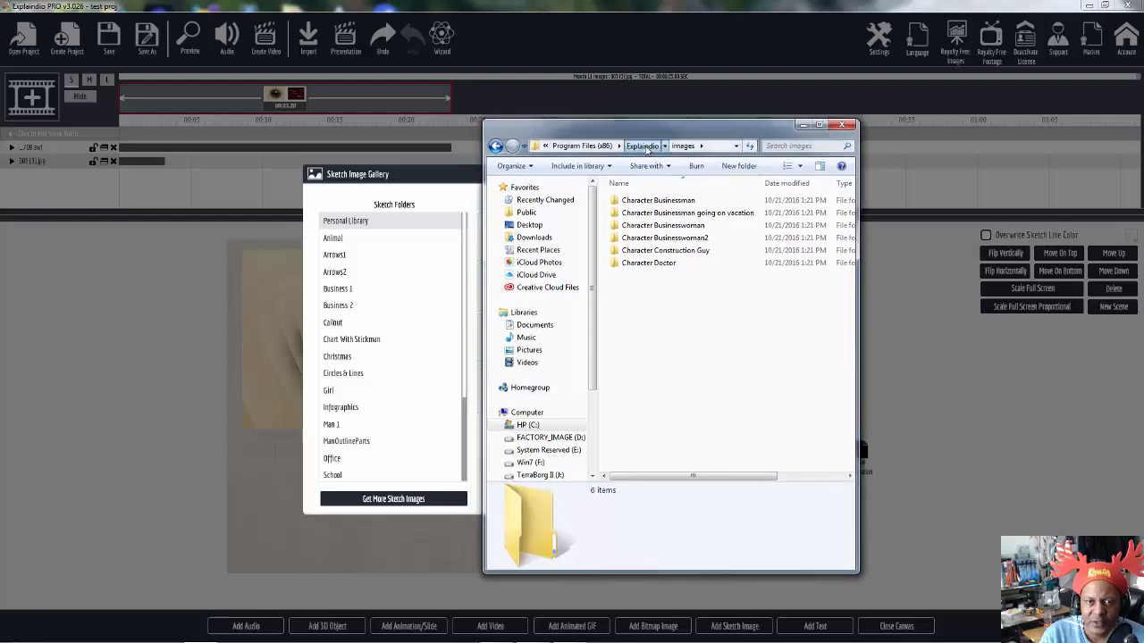
{"action": "left_click", "coordinate": [644, 146]}
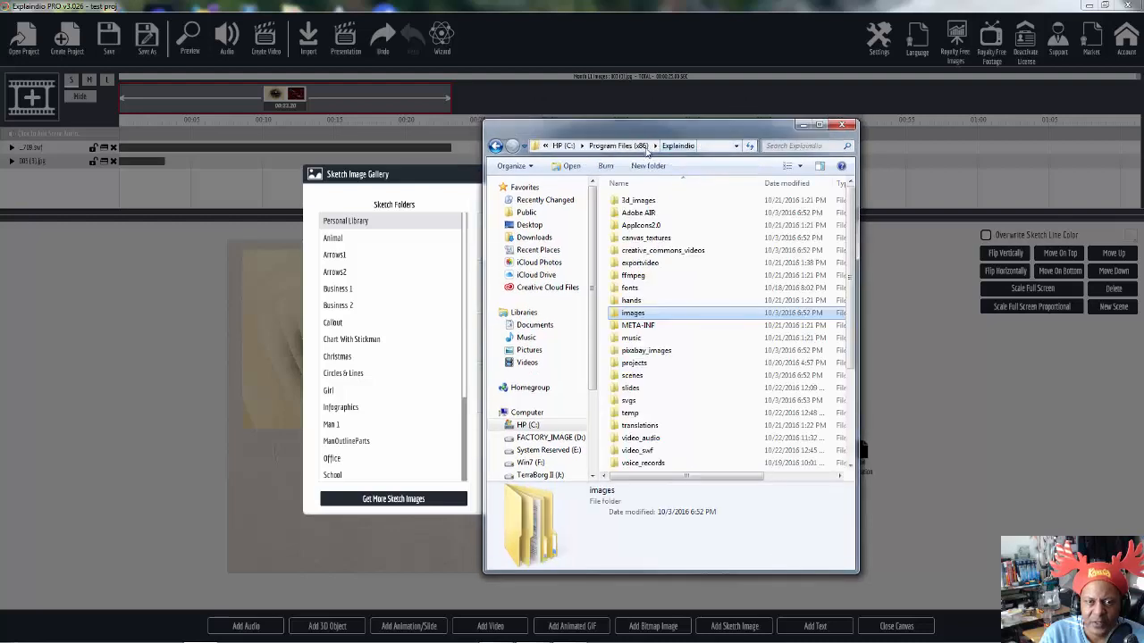
{"action": "double_click", "coordinate": [629, 404]}
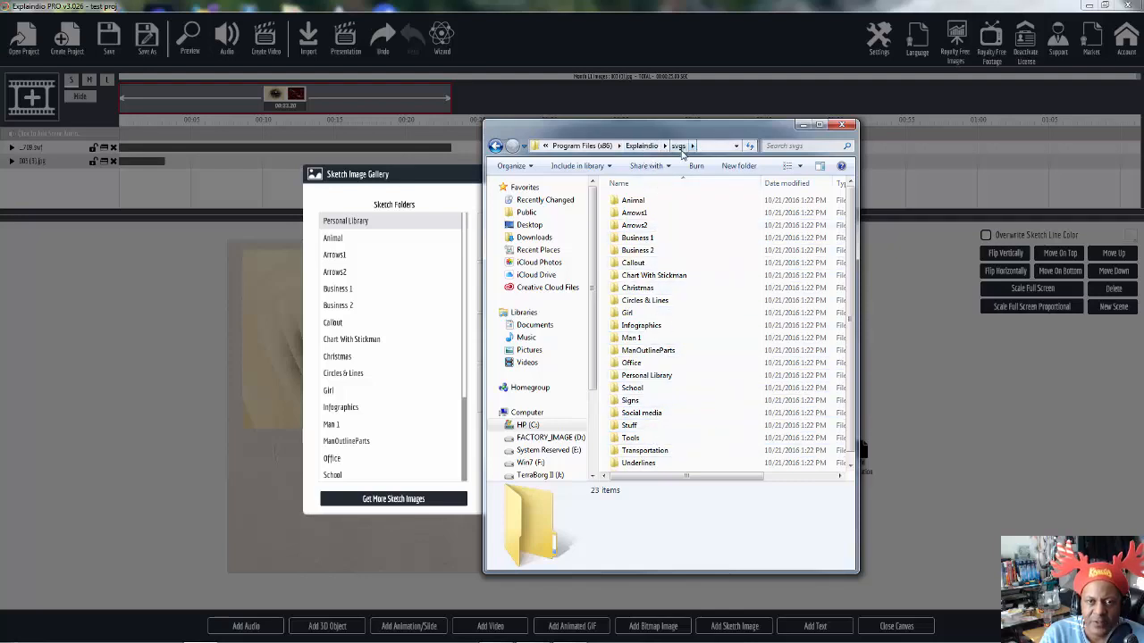
{"action": "double_click", "coordinate": [636, 214]}
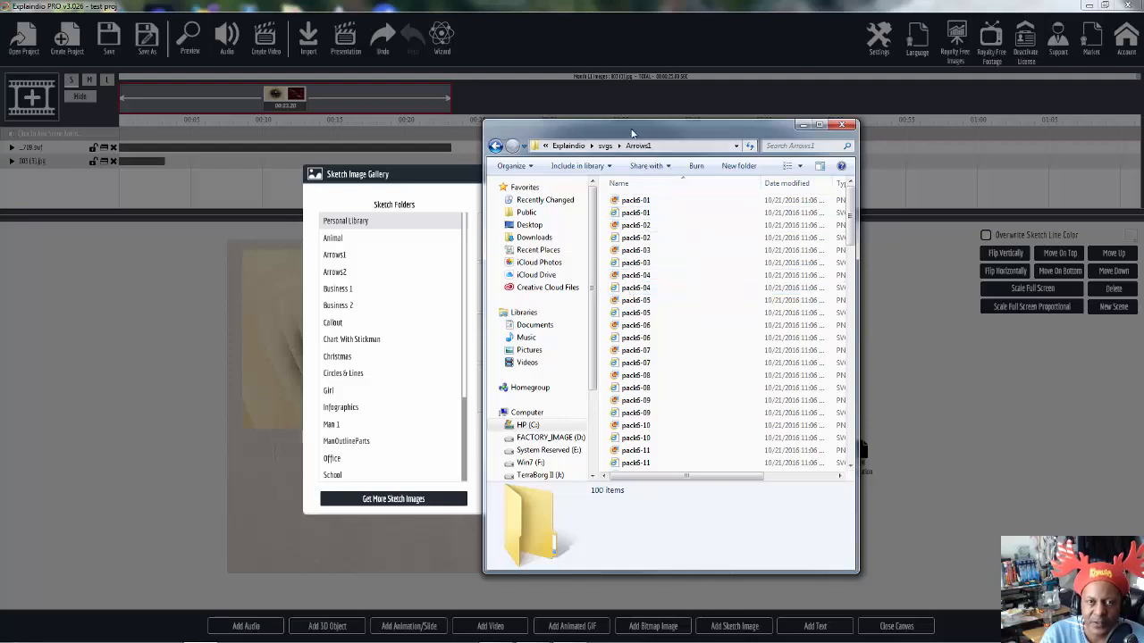
{"action": "left_click_drag", "start_coordinate": [636, 126], "coordinate": [766, 135]}
{"action": "left_click", "coordinate": [932, 133]}
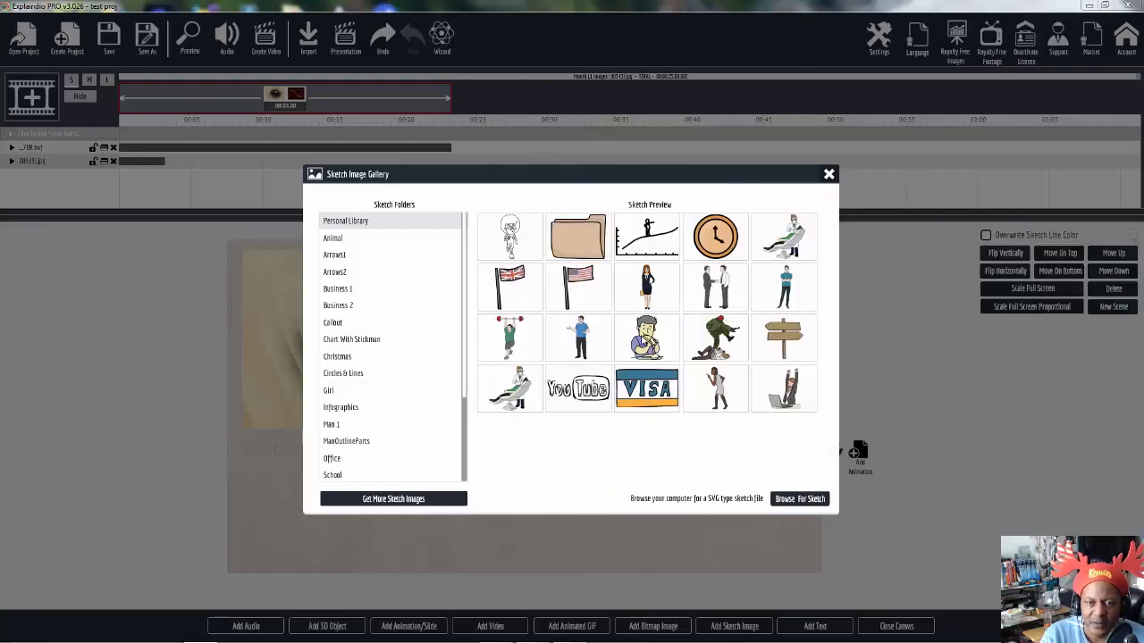
Add the Personal Library sketch of the man eating a sandwich, enlarge it, and place it at the canvas's lower centre.
{"action": "left_click", "coordinate": [646, 337]}
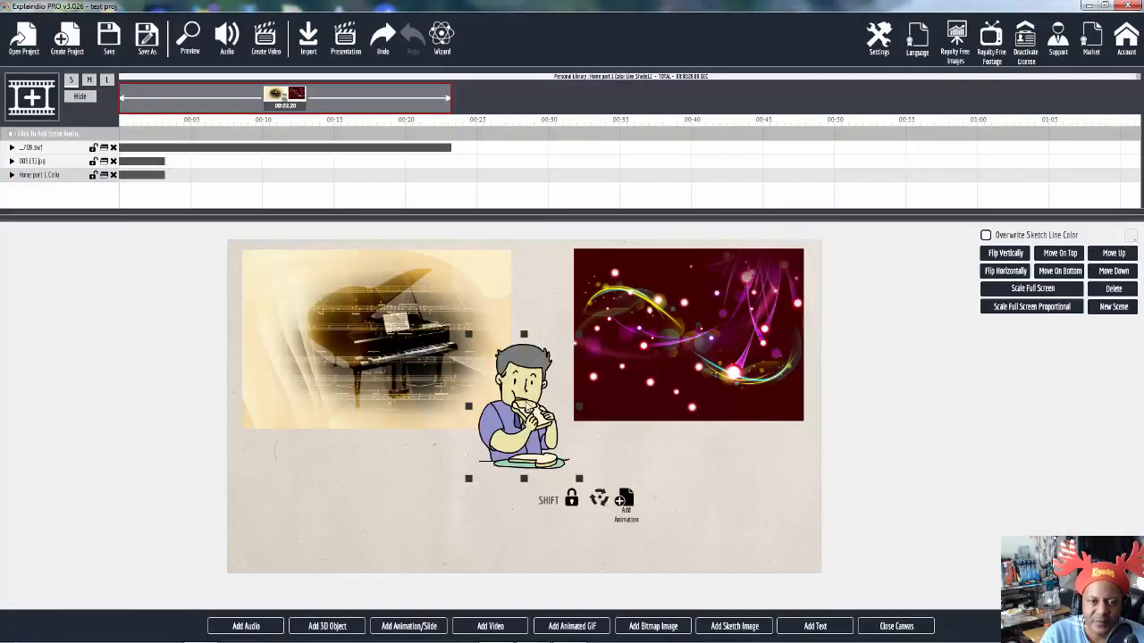
{"action": "mouse_move", "coordinate": [529, 397]}
{"action": "left_mouse_down"}
{"action": "mouse_move", "coordinate": [541, 457]}
{"action": "mouse_move", "coordinate": [561, 462]}
{"action": "left_mouse_up"}
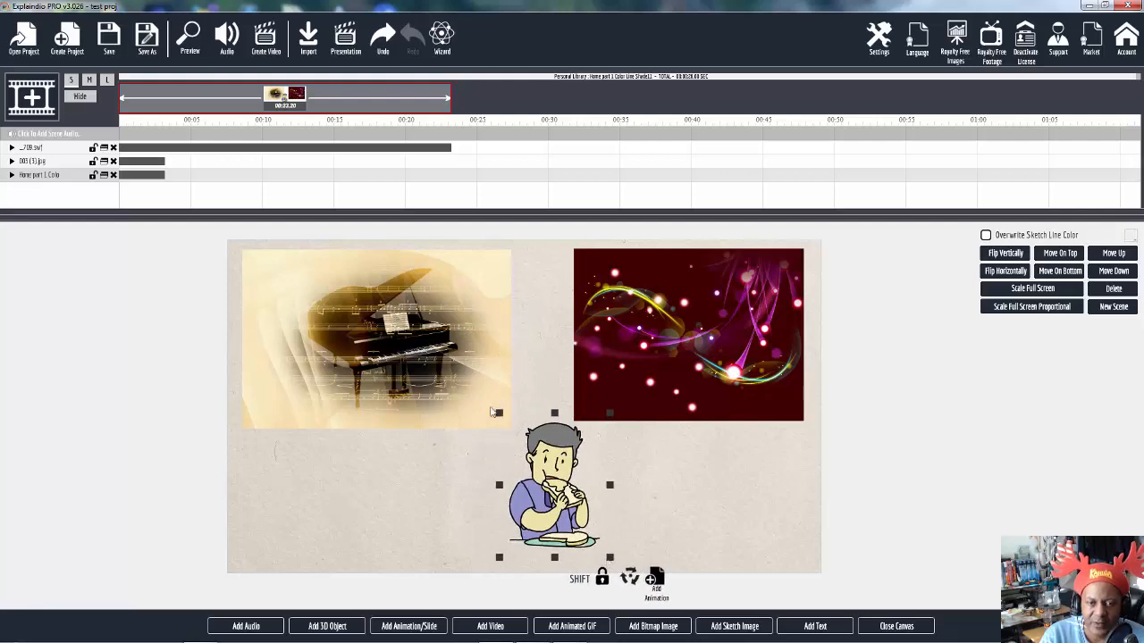
{"action": "mouse_move", "coordinate": [502, 415]}
{"action": "left_mouse_down"}
{"action": "mouse_move", "coordinate": [447, 338]}
{"action": "mouse_move", "coordinate": [484, 415]}
{"action": "left_mouse_up"}
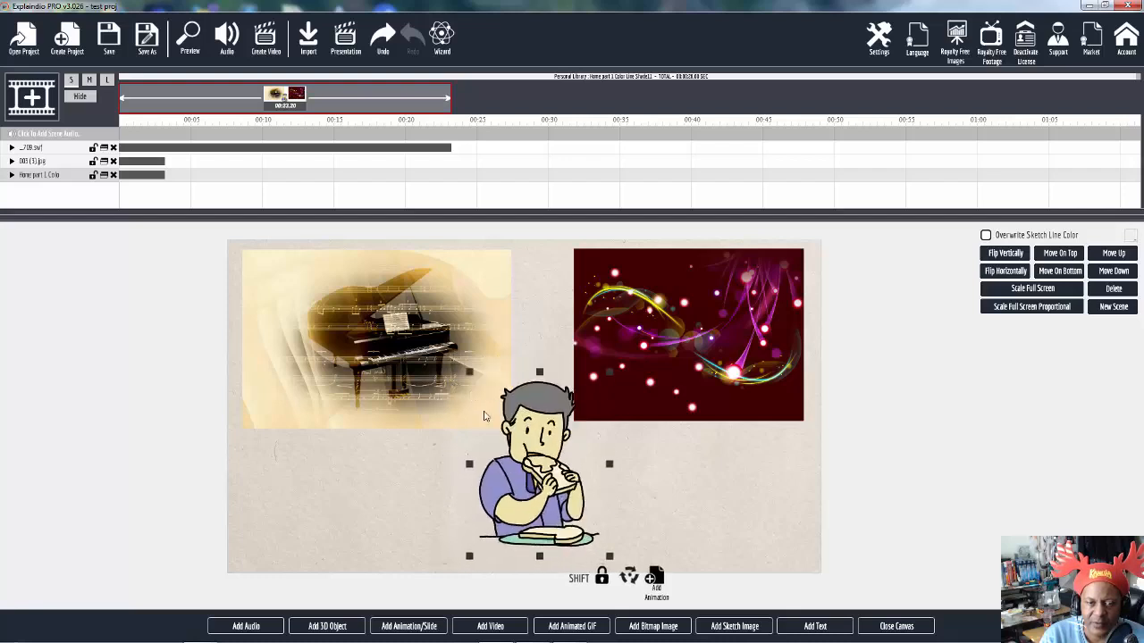
{"action": "mouse_move", "coordinate": [419, 460]}
{"action": "left_mouse_down"}
{"action": "mouse_move", "coordinate": [261, 460]}
{"action": "mouse_move", "coordinate": [393, 468]}
{"action": "left_mouse_up"}
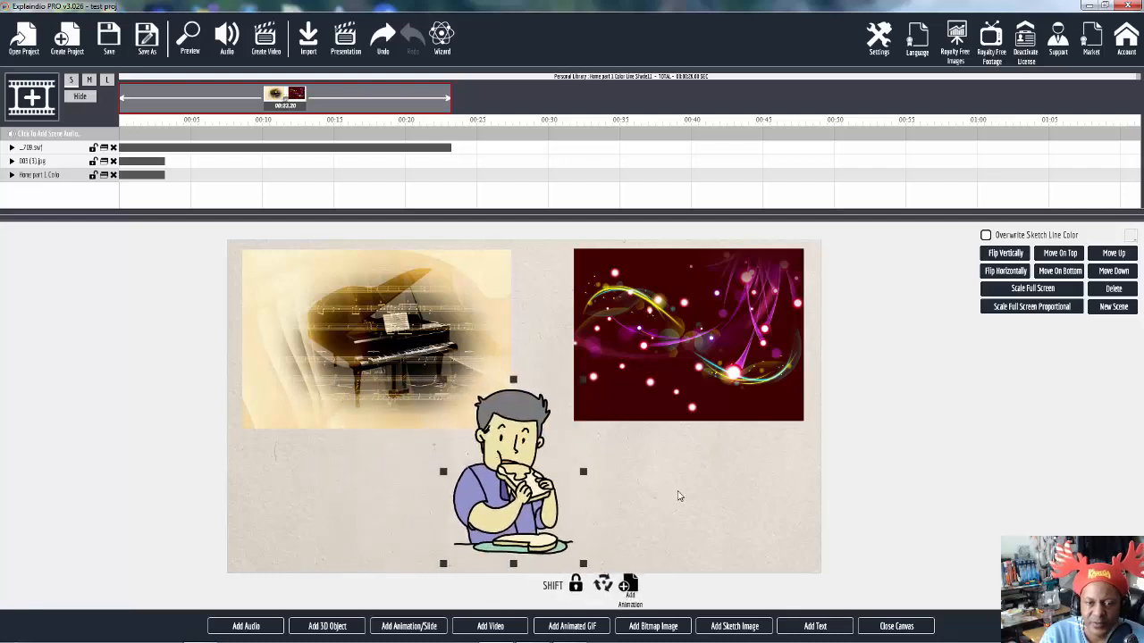
Close the canvas and stagger the 003 (3) image and sandwich sketch on the timeline, starting at about 4 and 7 seconds.
{"action": "left_click", "coordinate": [897, 626]}
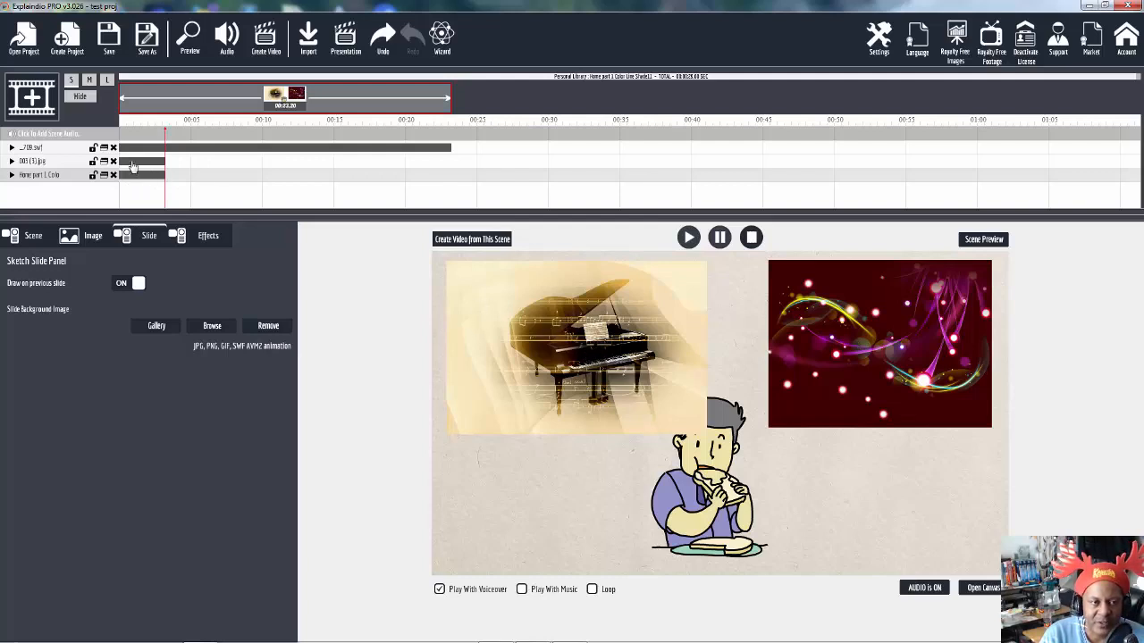
{"action": "left_click_drag", "start_coordinate": [132, 166], "coordinate": [226, 183]}
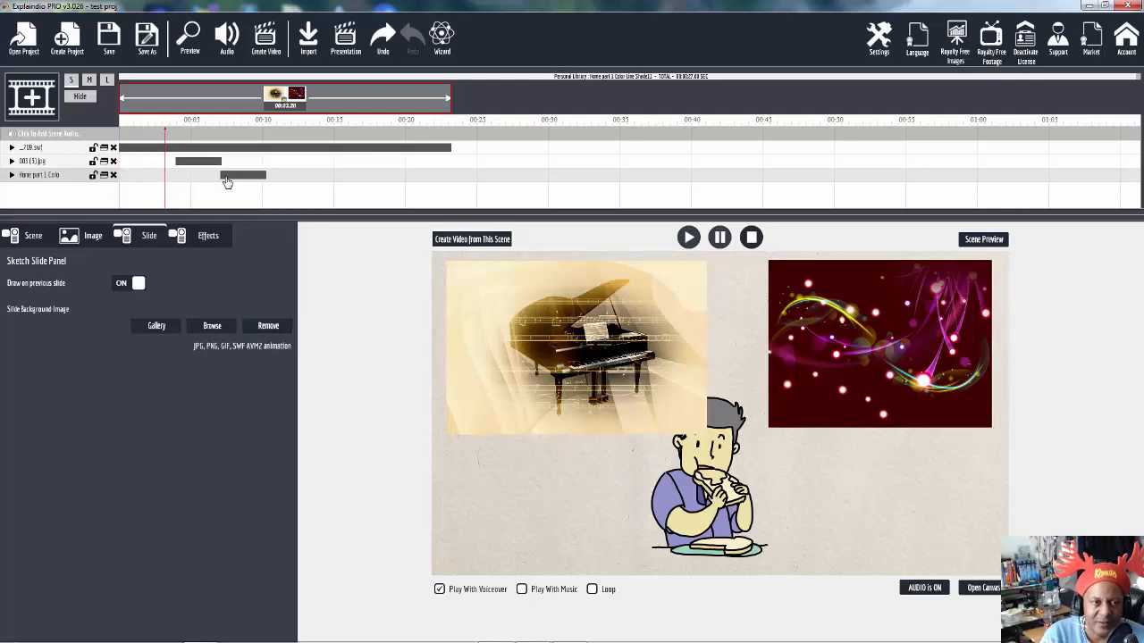
Check the _709 video and 003 (3) image layers, and preview the scene with its staggered elements.
{"action": "left_click", "coordinate": [47, 150]}
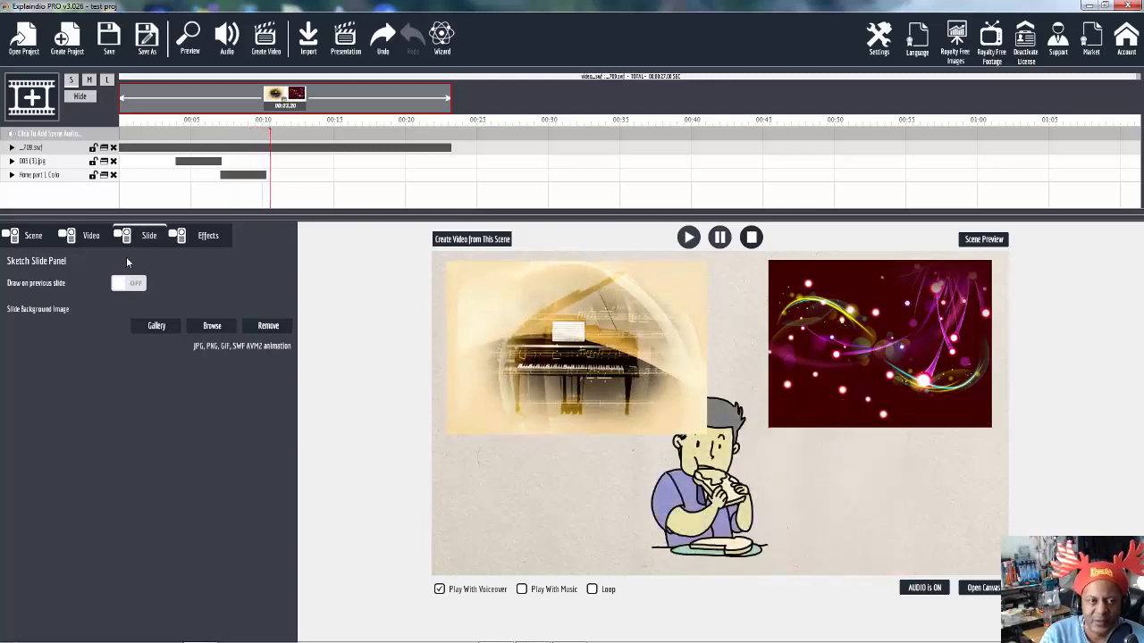
{"action": "left_click", "coordinate": [40, 163]}
{"action": "left_click", "coordinate": [179, 163]}
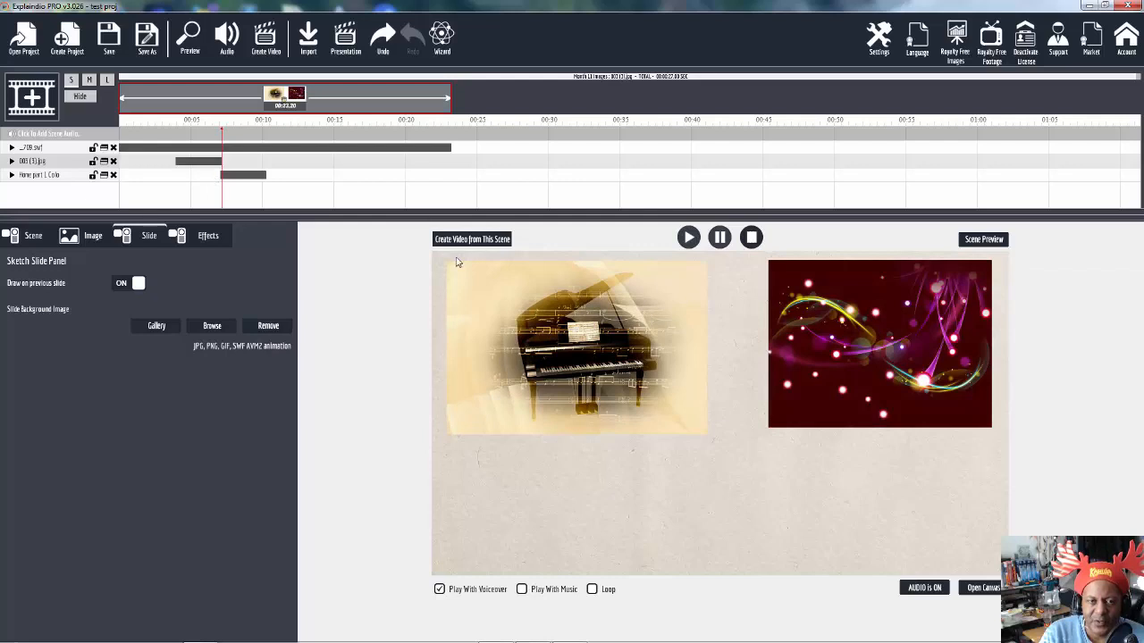
{"action": "left_click", "coordinate": [983, 239]}
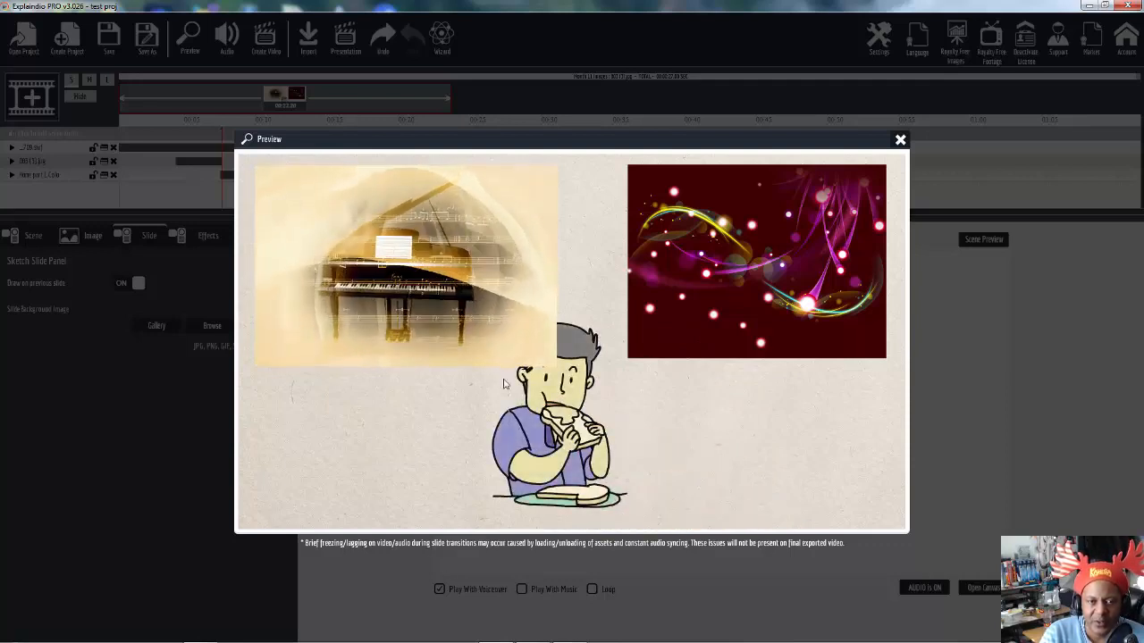
{"action": "left_click", "coordinate": [900, 141]}
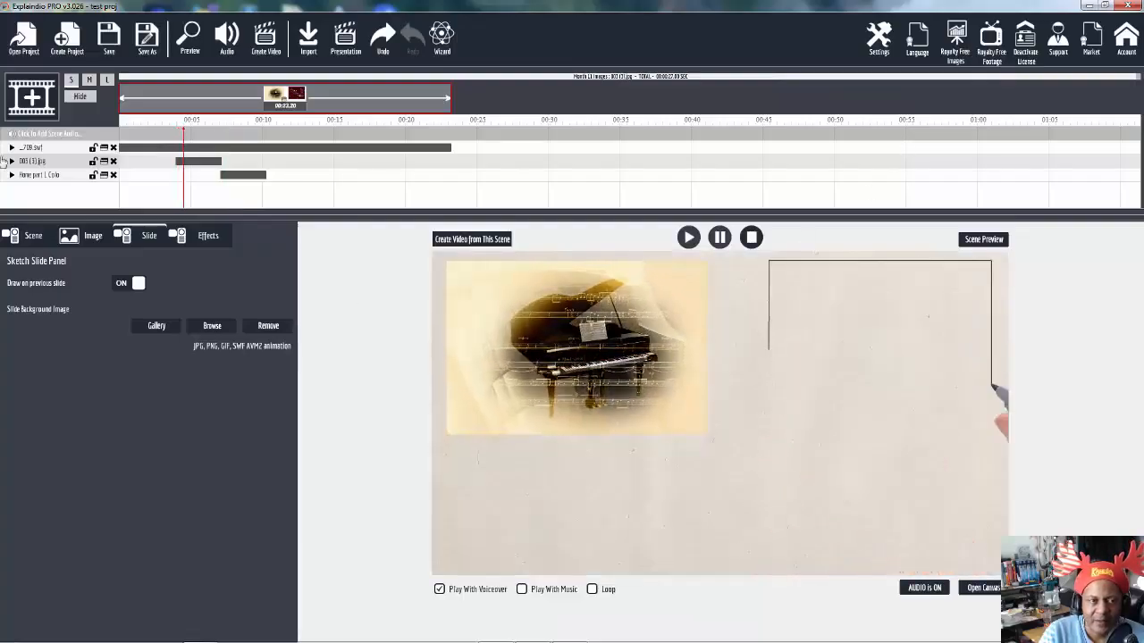
{"action": "left_click", "coordinate": [723, 241]}
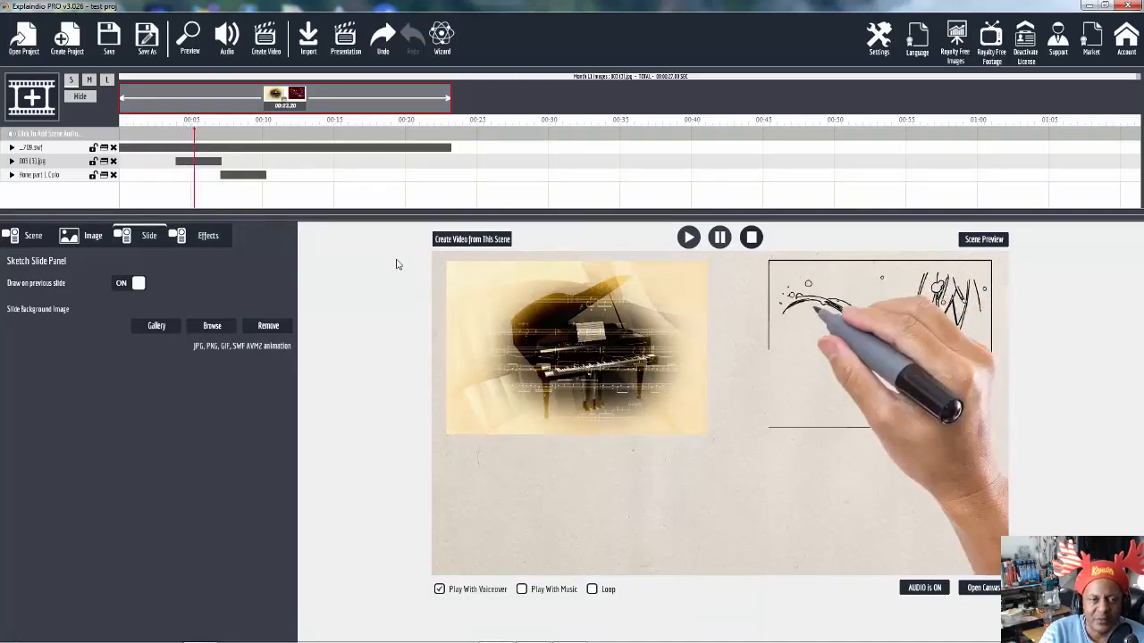
Reopen the canvas and view the options for adding an Explaindio slide or Flash animation.
{"action": "left_click", "coordinate": [987, 587]}
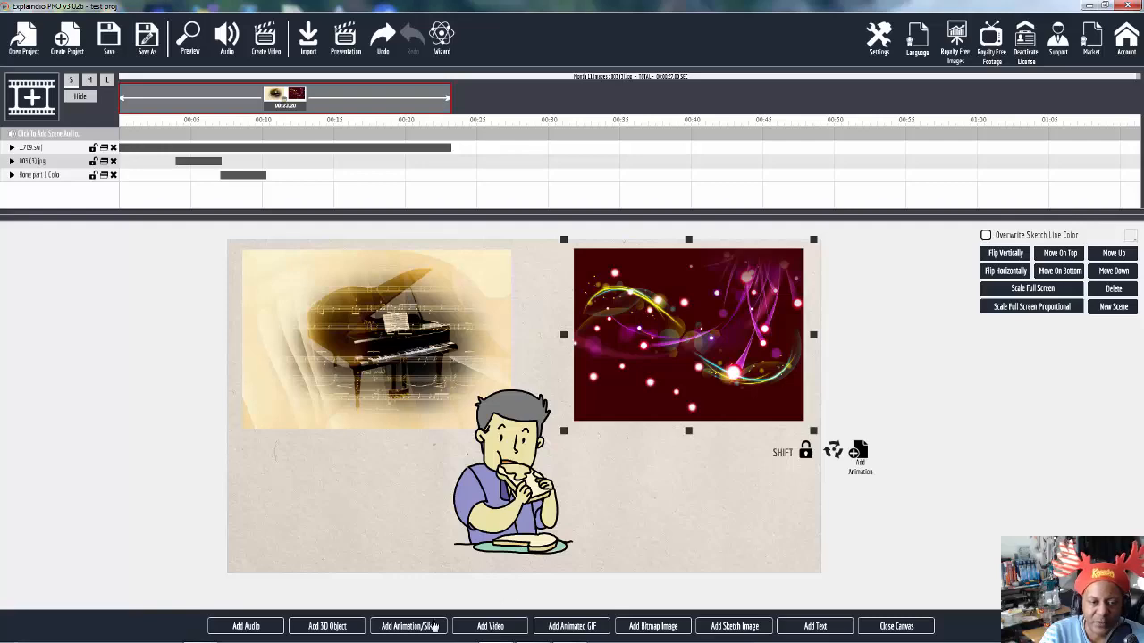
{"action": "left_click", "coordinate": [411, 627]}
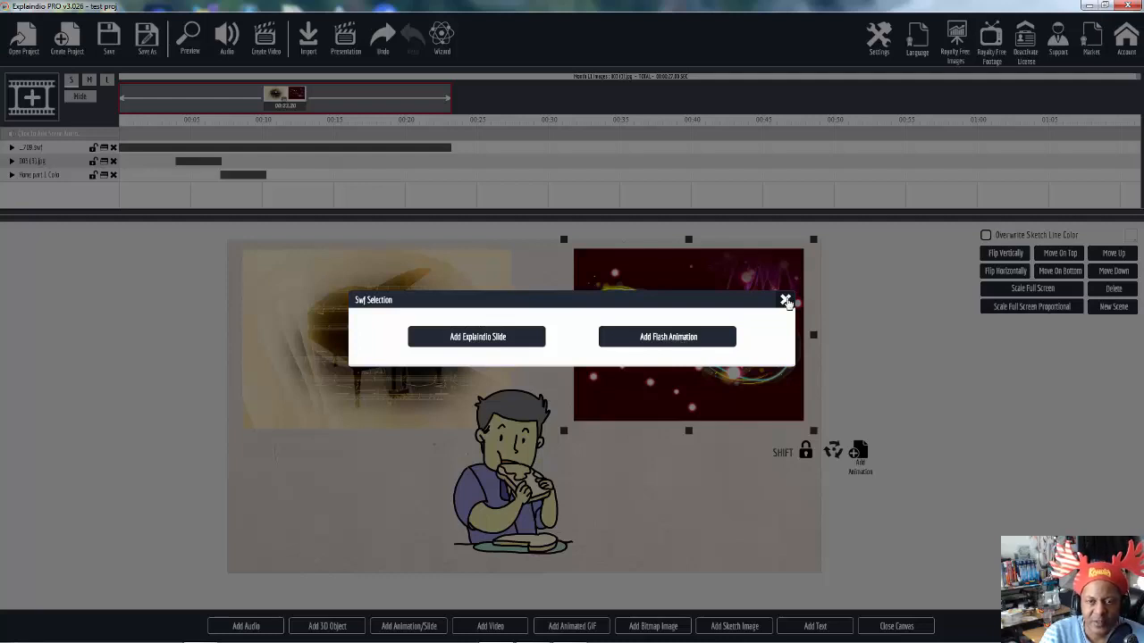
{"action": "left_click", "coordinate": [785, 299]}
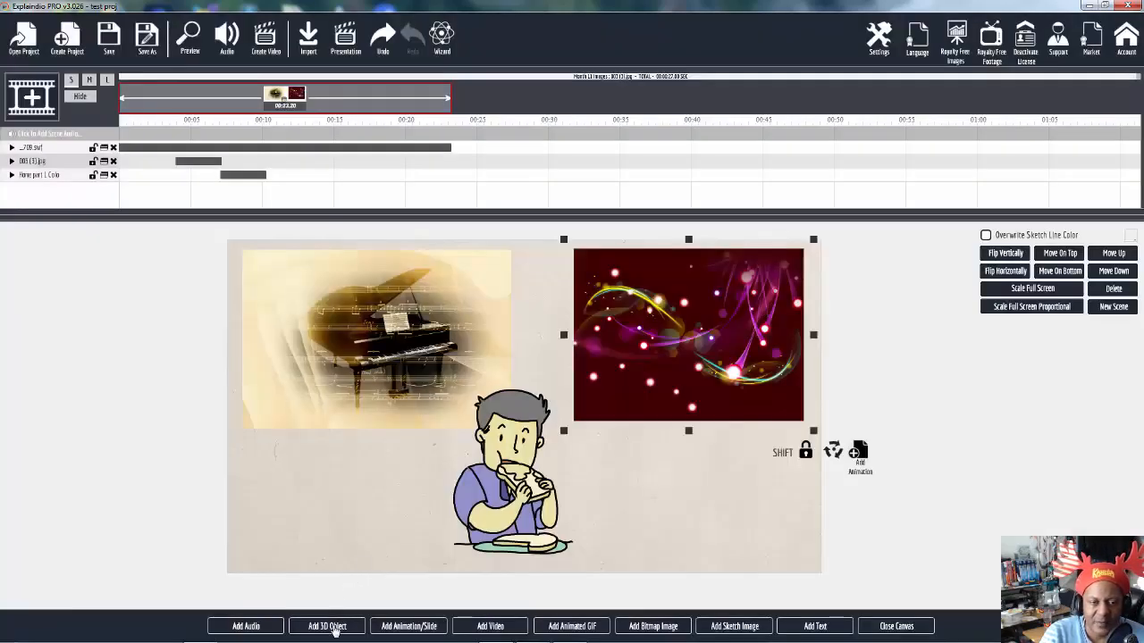
Add the 3D object video_man_zoom_in_closer_to_see.zf3d to the canvas and nudge it slightly downward.
{"action": "left_click", "coordinate": [335, 628]}
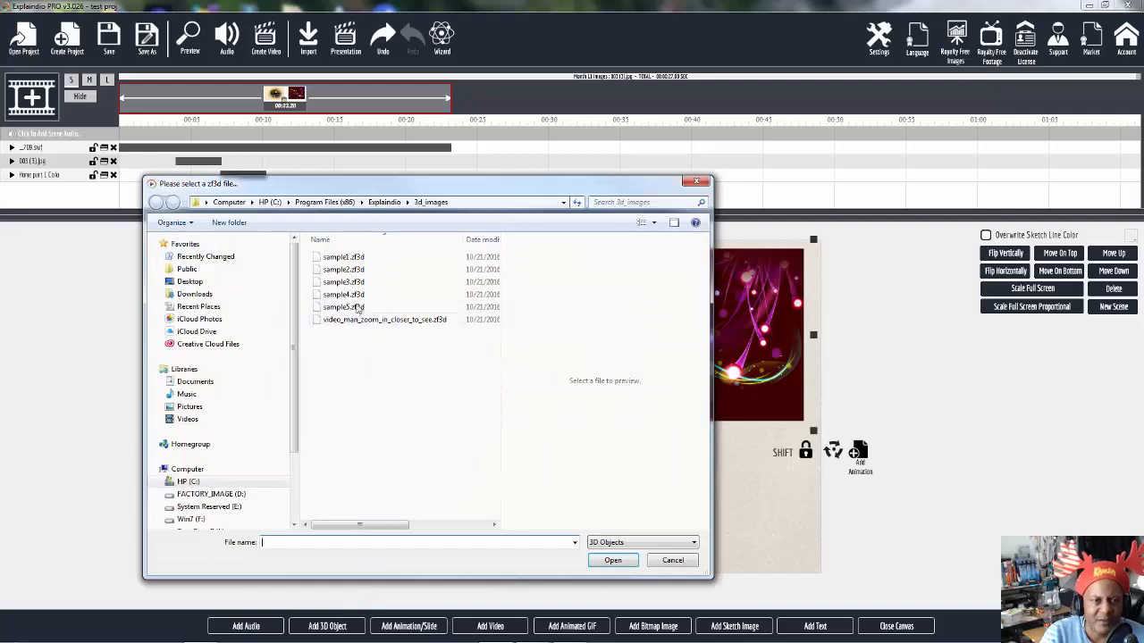
{"action": "left_click", "coordinate": [350, 258]}
{"action": "left_click", "coordinate": [369, 321]}
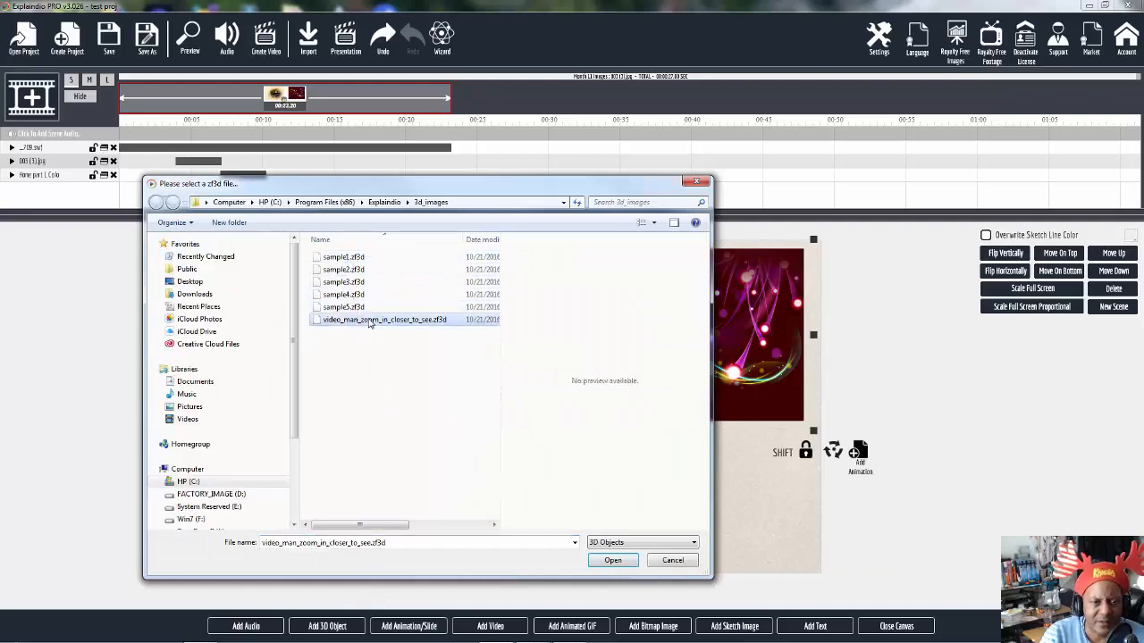
{"action": "left_click", "coordinate": [613, 560]}
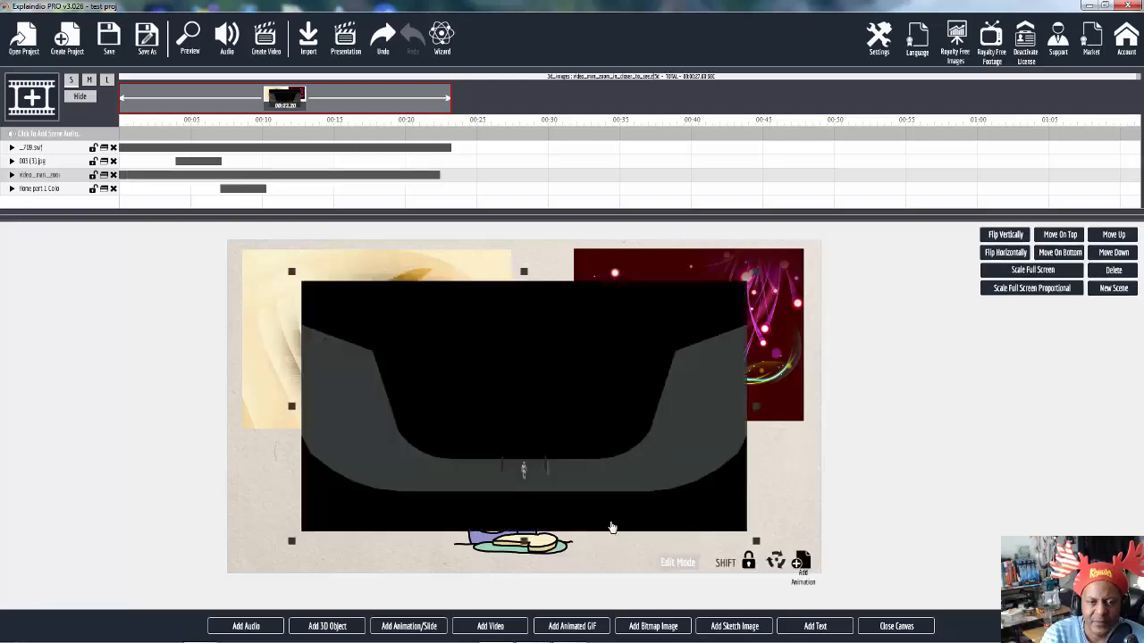
{"action": "mouse_move", "coordinate": [559, 418]}
{"action": "left_mouse_down"}
{"action": "mouse_move", "coordinate": [536, 375]}
{"action": "mouse_move", "coordinate": [544, 402]}
{"action": "mouse_move", "coordinate": [534, 409]}
{"action": "mouse_move", "coordinate": [560, 422]}
{"action": "left_mouse_up"}
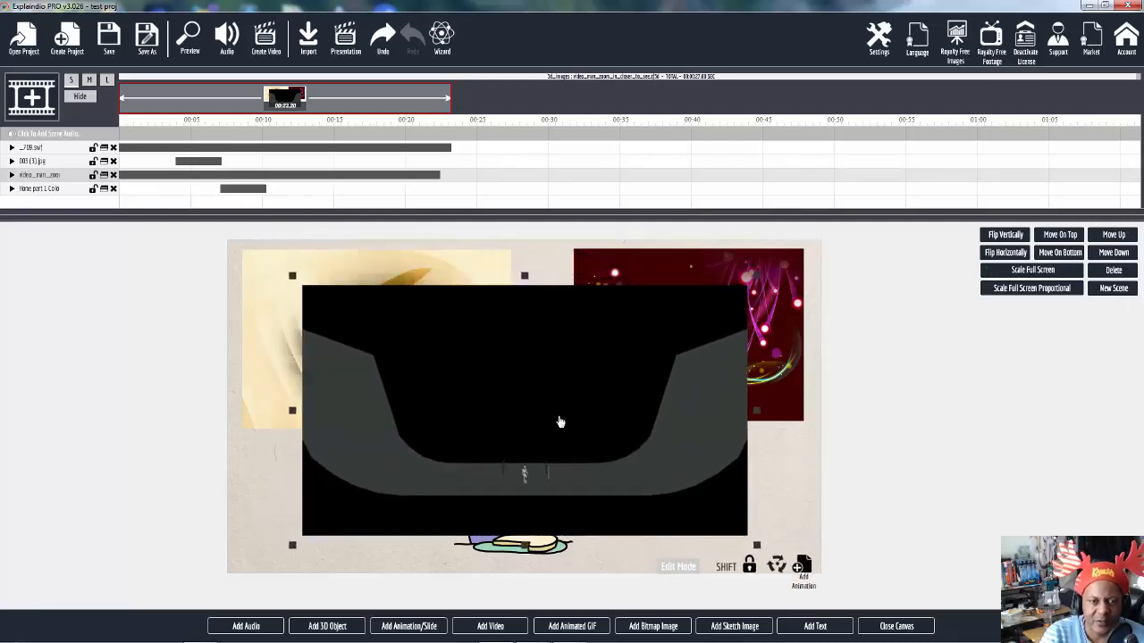
Check the 3D object with the canvas closed, reopen the canvas, and delete the object from the scene.
{"action": "left_click", "coordinate": [904, 628]}
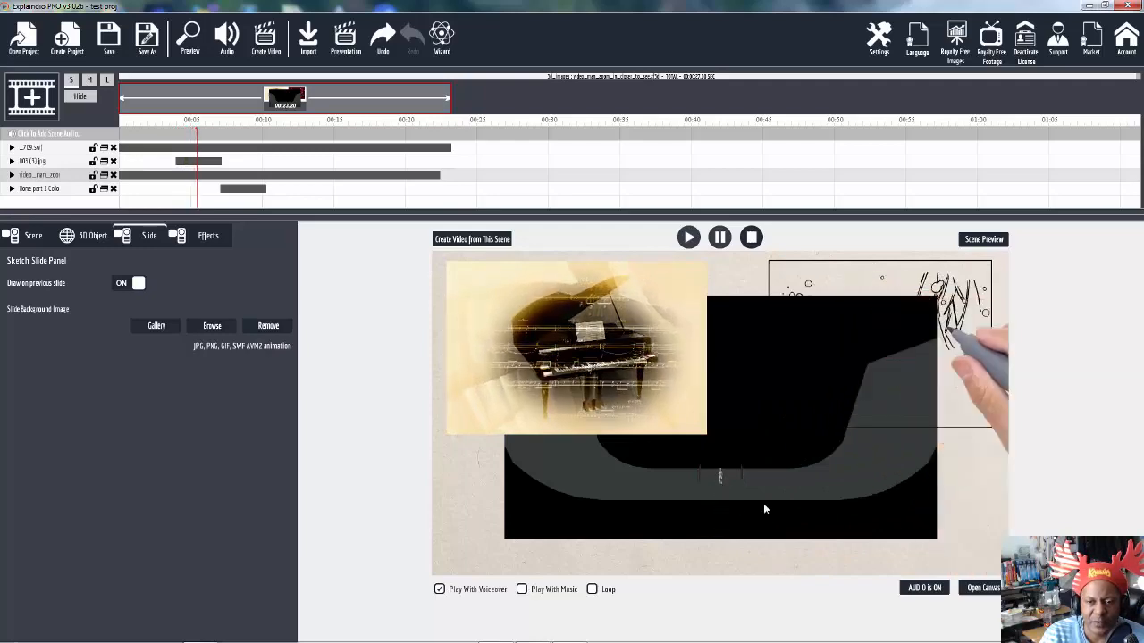
{"action": "left_click", "coordinate": [982, 588]}
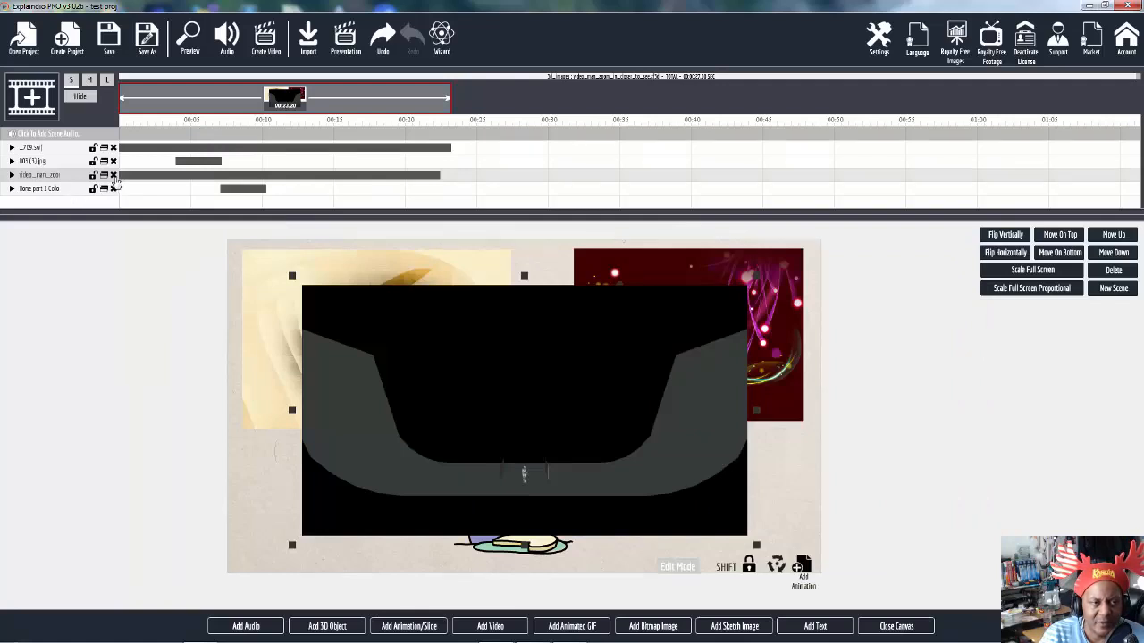
{"action": "left_click", "coordinate": [114, 175]}
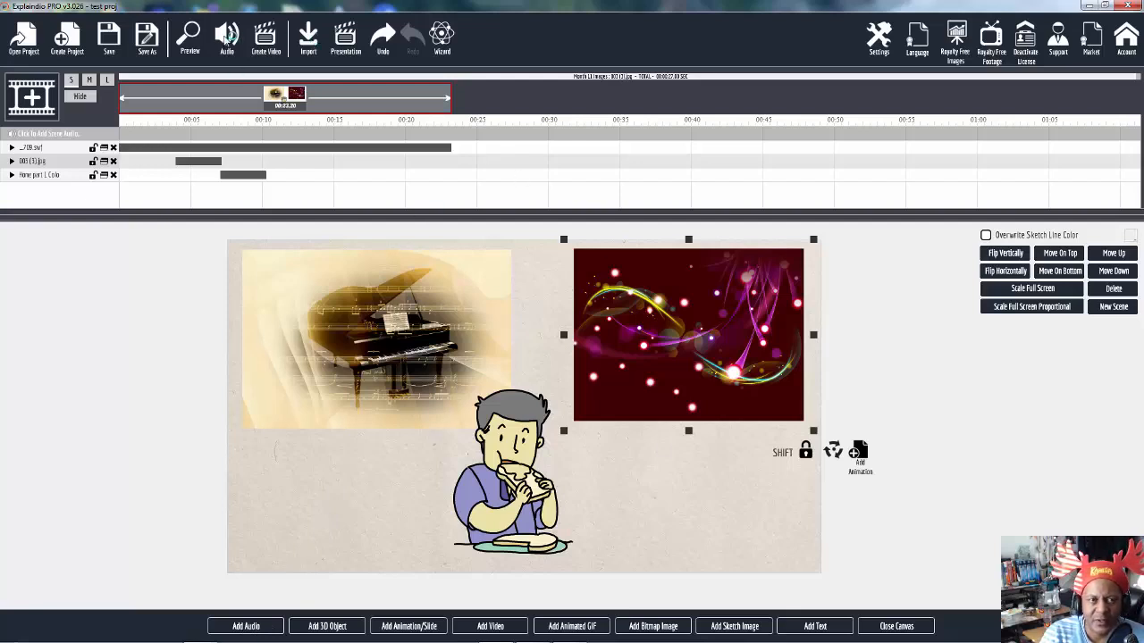
Open the sound settings and examine the voice track options and microphone recorder, leaving voice disabled.
{"action": "left_click", "coordinate": [226, 36]}
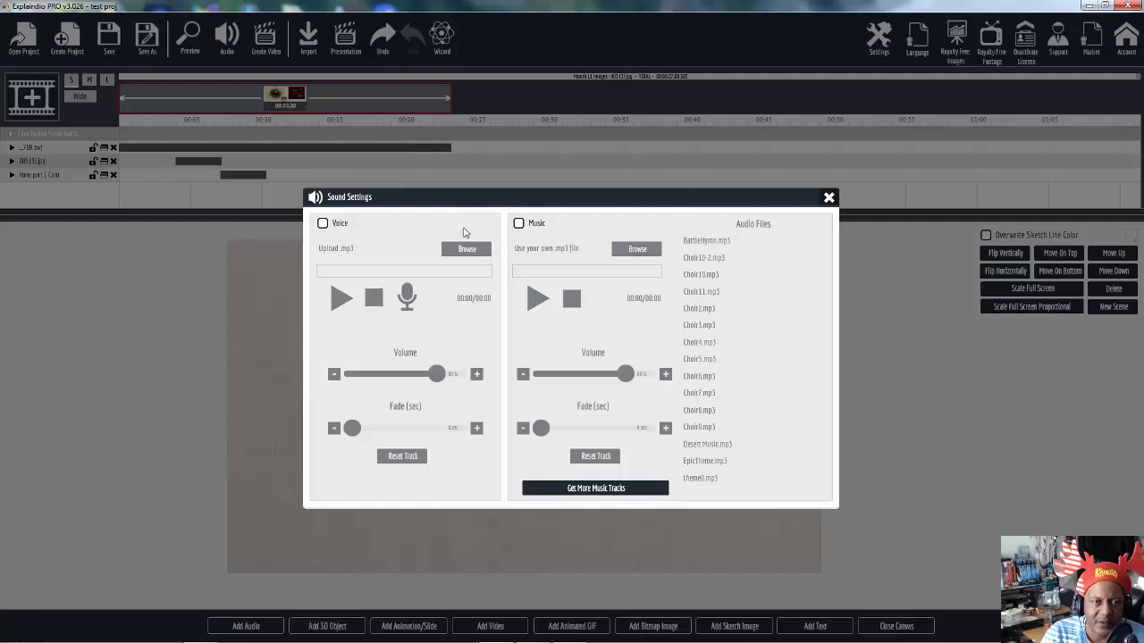
{"action": "left_click", "coordinate": [323, 223]}
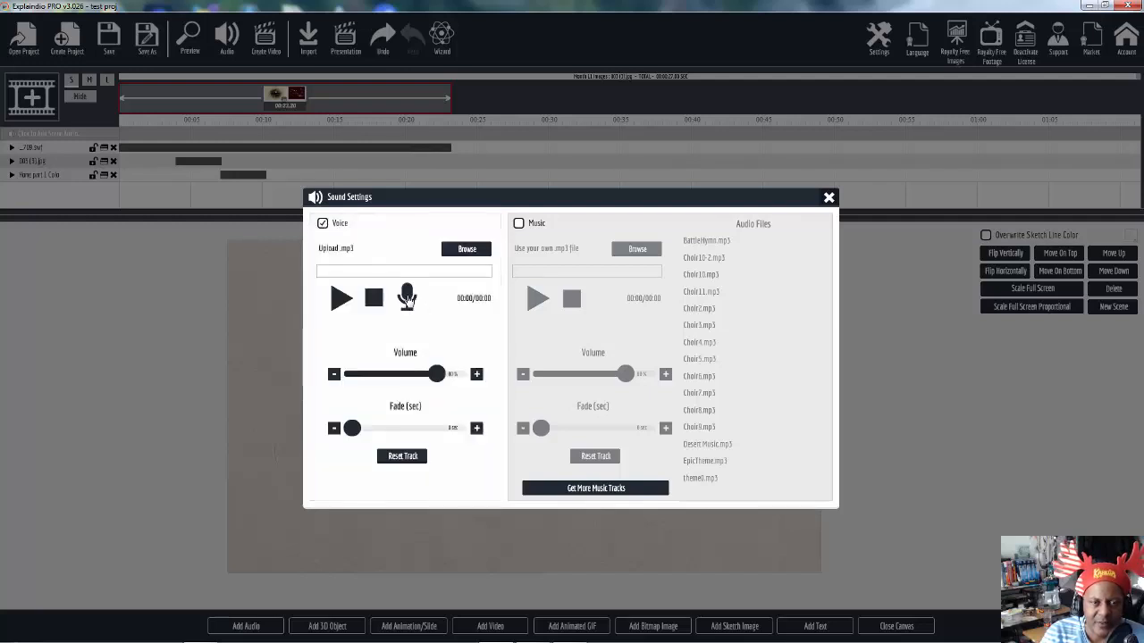
{"action": "left_click", "coordinate": [407, 297]}
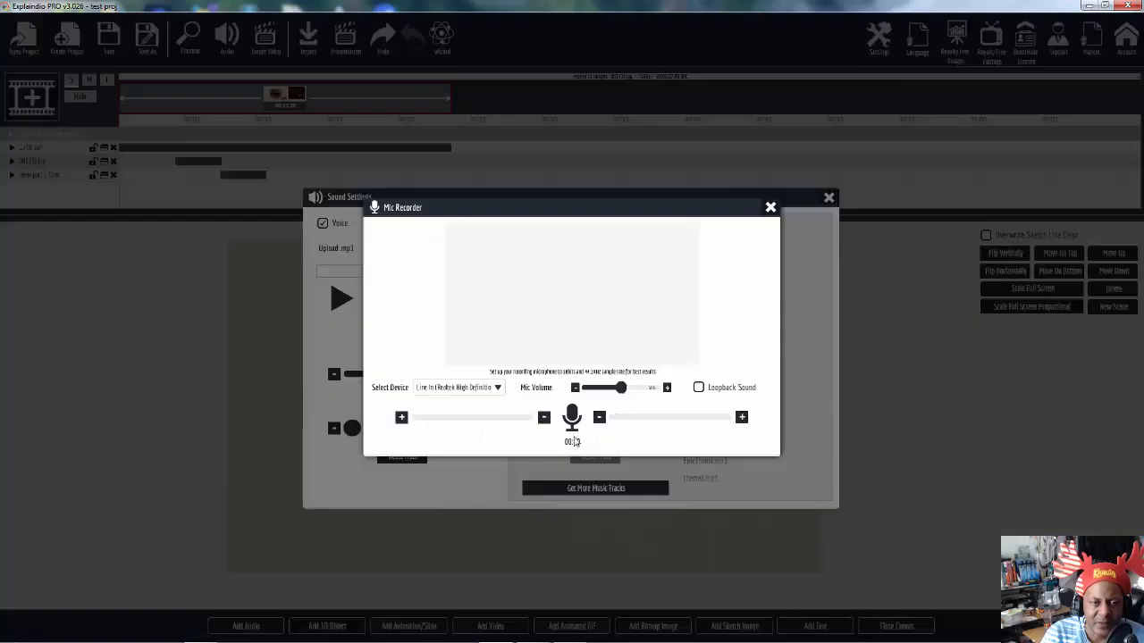
{"action": "left_click", "coordinate": [770, 209]}
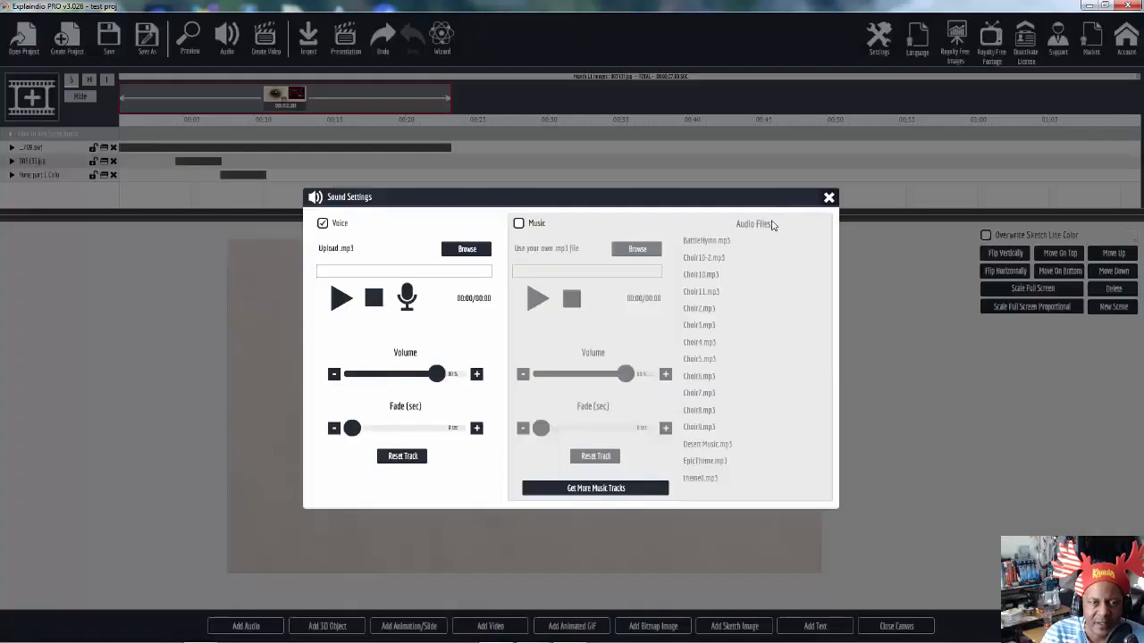
{"action": "left_click", "coordinate": [323, 225]}
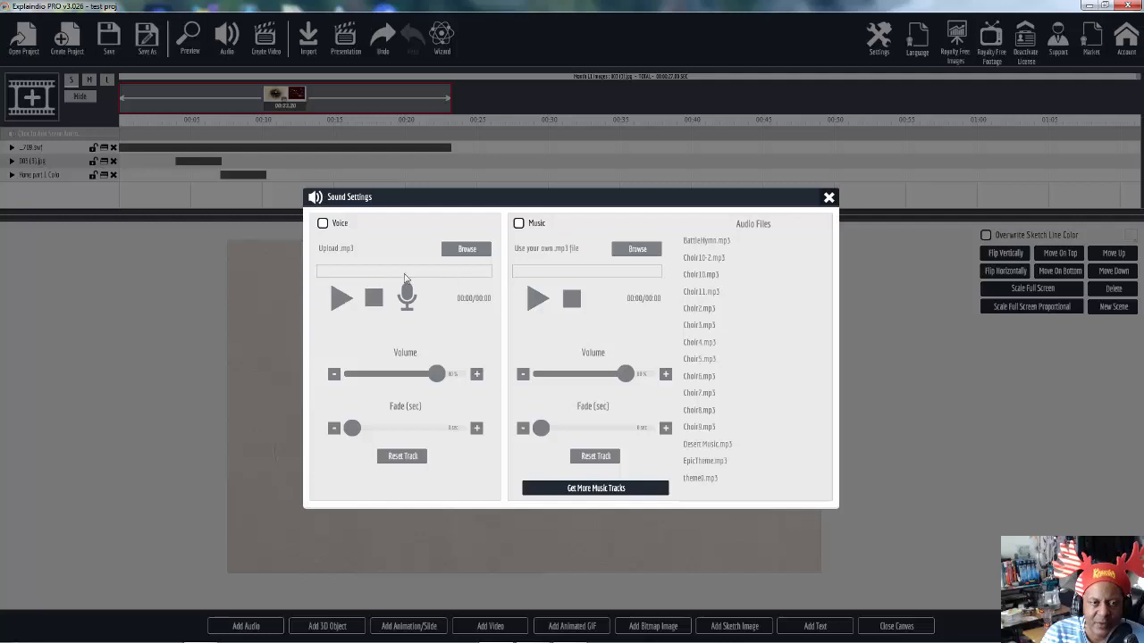
Enable the music track in the sound settings.
{"action": "left_click", "coordinate": [519, 225]}
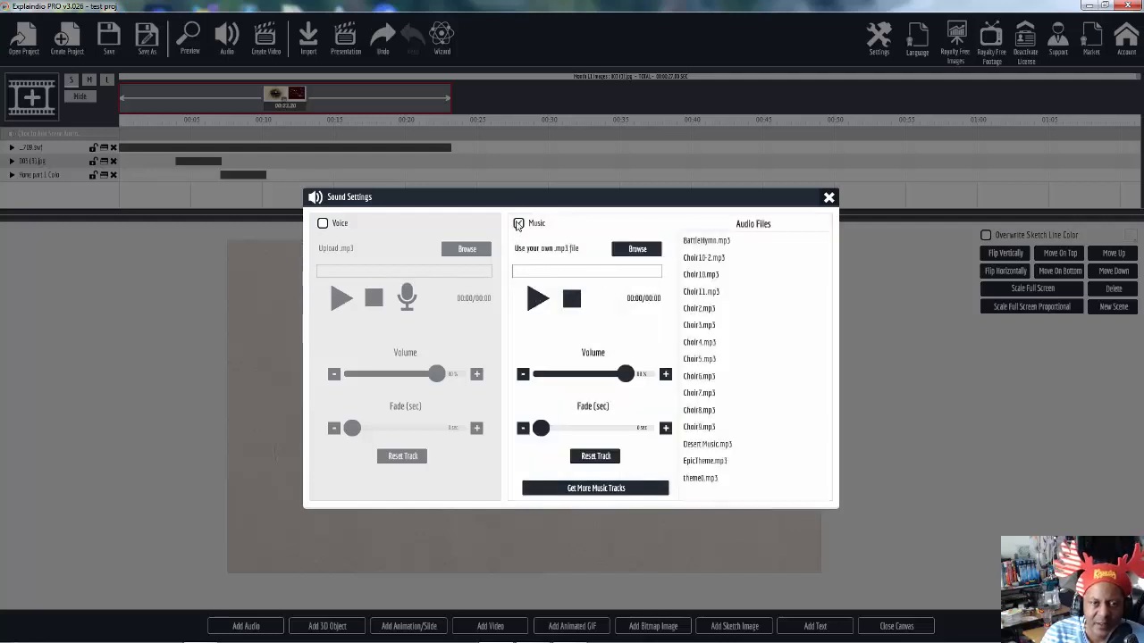
{"action": "left_click", "coordinate": [518, 225]}
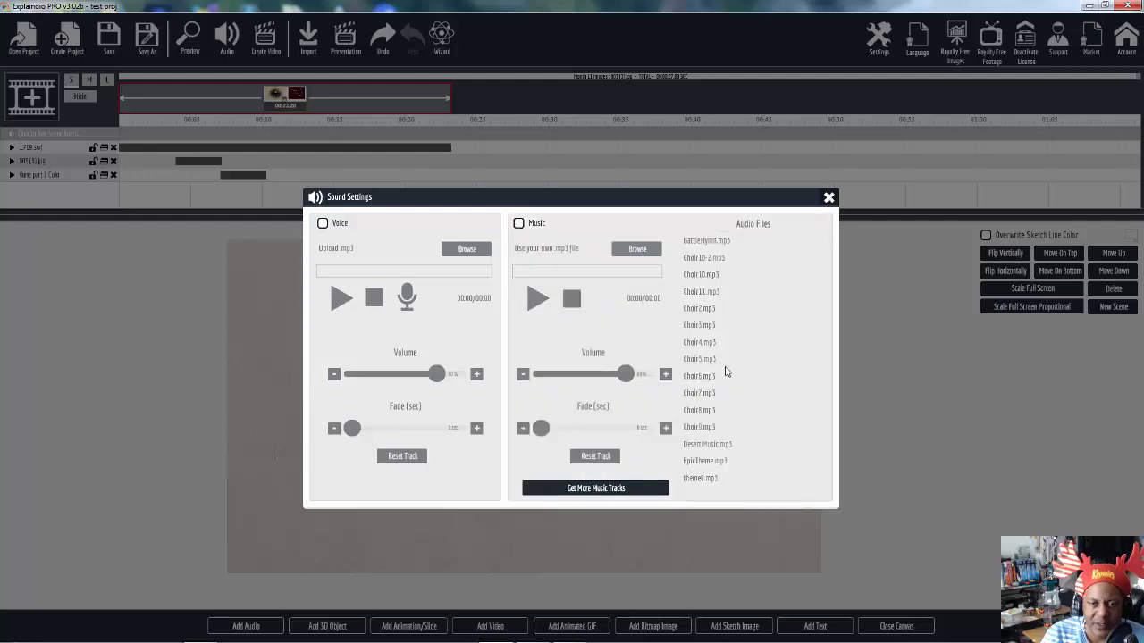
{"action": "left_click", "coordinate": [519, 224]}
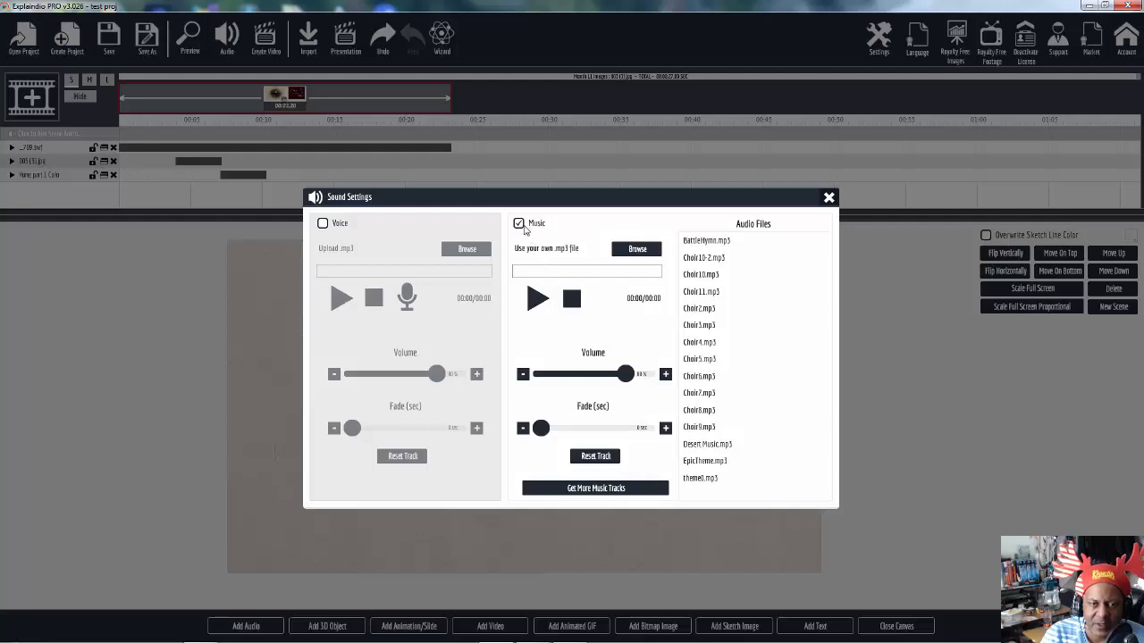
Audition several of the bundled music tracks, including Choir2.mp3, Choir4.mp3, Desert Music.mp3 and Choir10-2.mp3.
{"action": "left_click", "coordinate": [703, 310]}
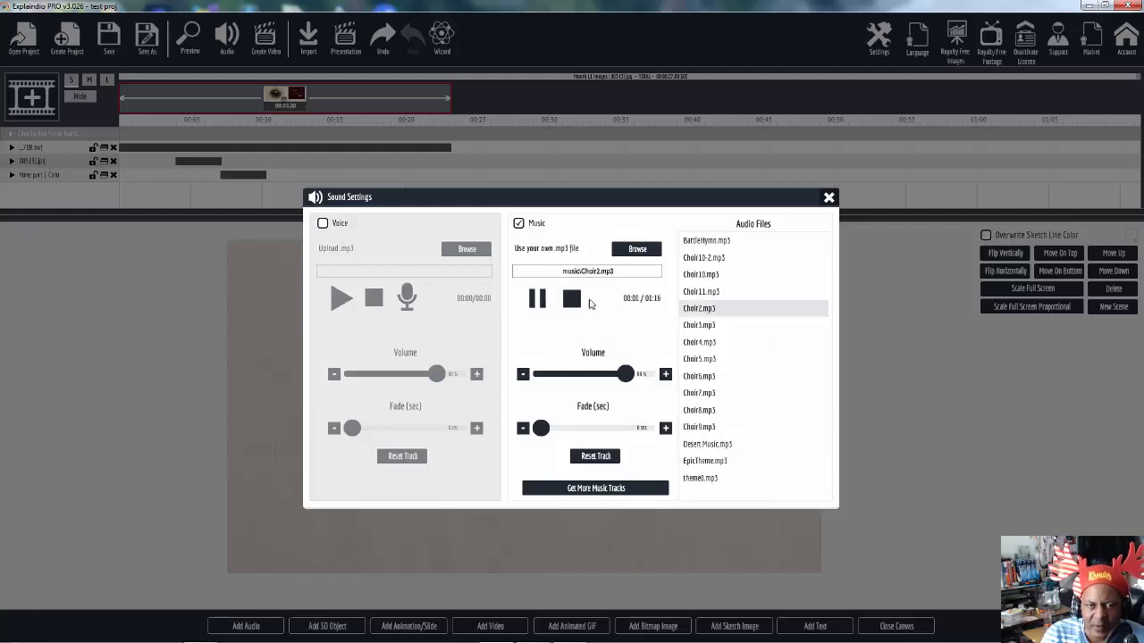
{"action": "left_click", "coordinate": [701, 347]}
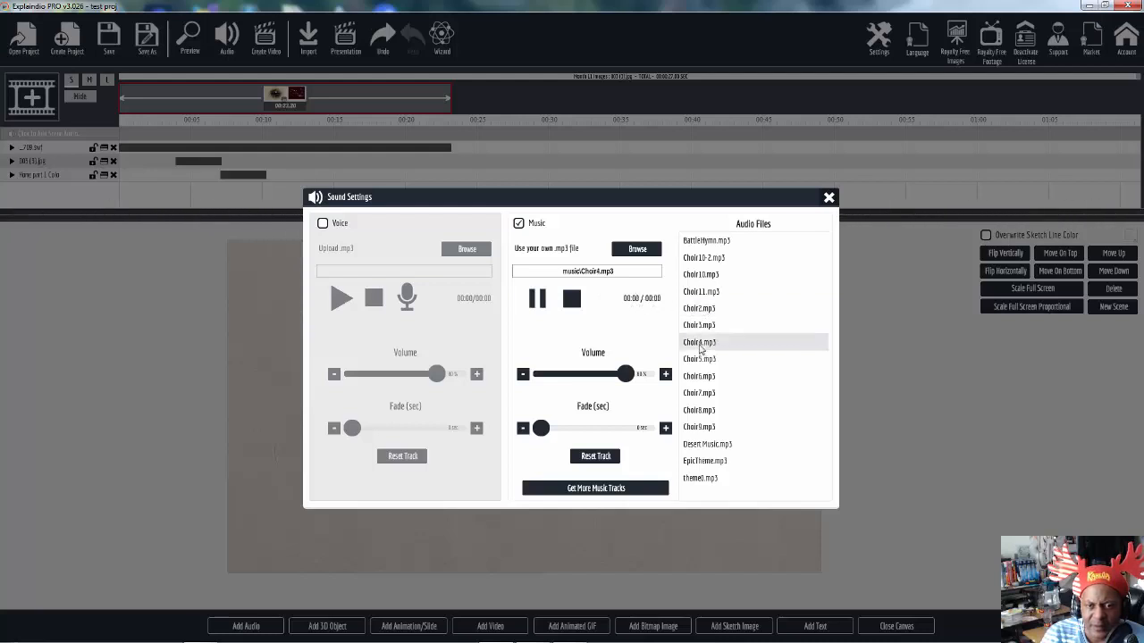
{"action": "left_click", "coordinate": [711, 447]}
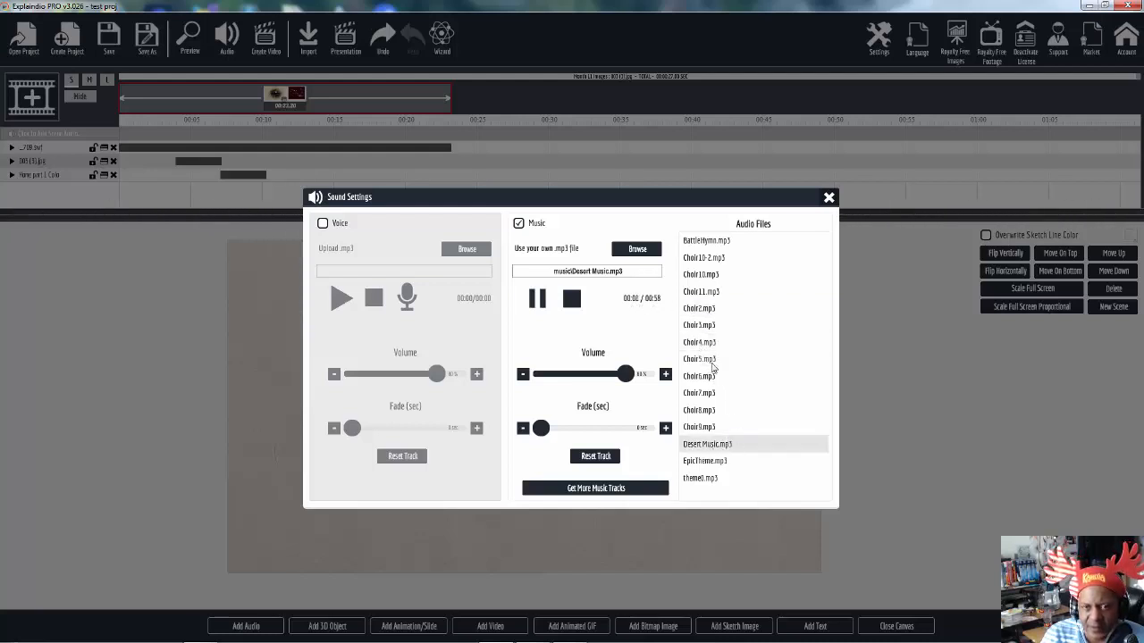
{"action": "left_click", "coordinate": [705, 258]}
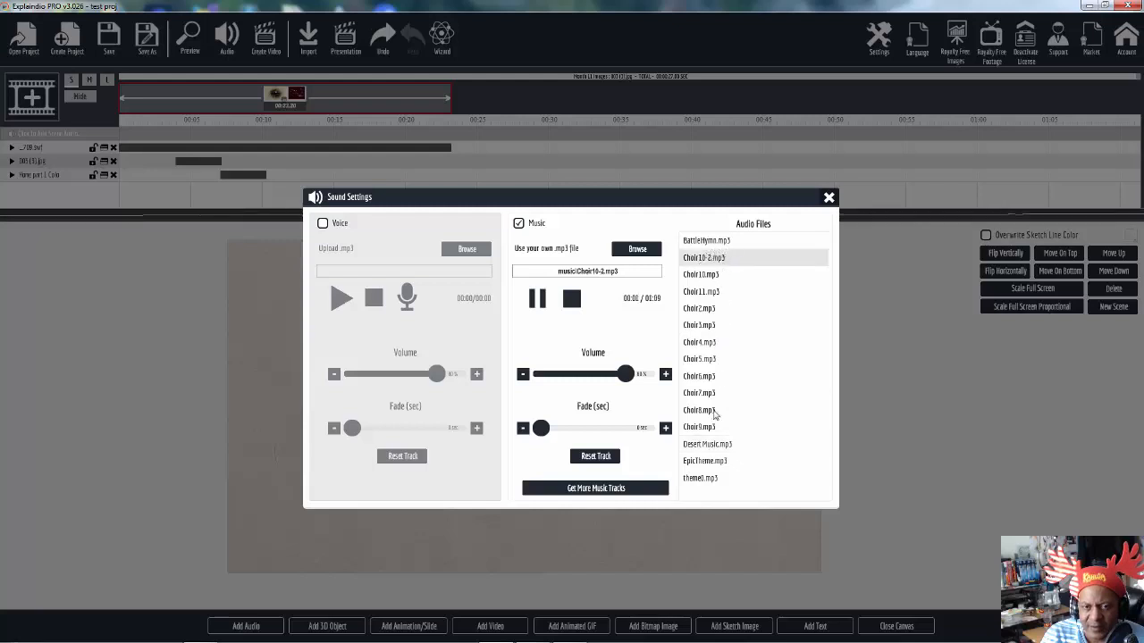
{"action": "left_click", "coordinate": [706, 461]}
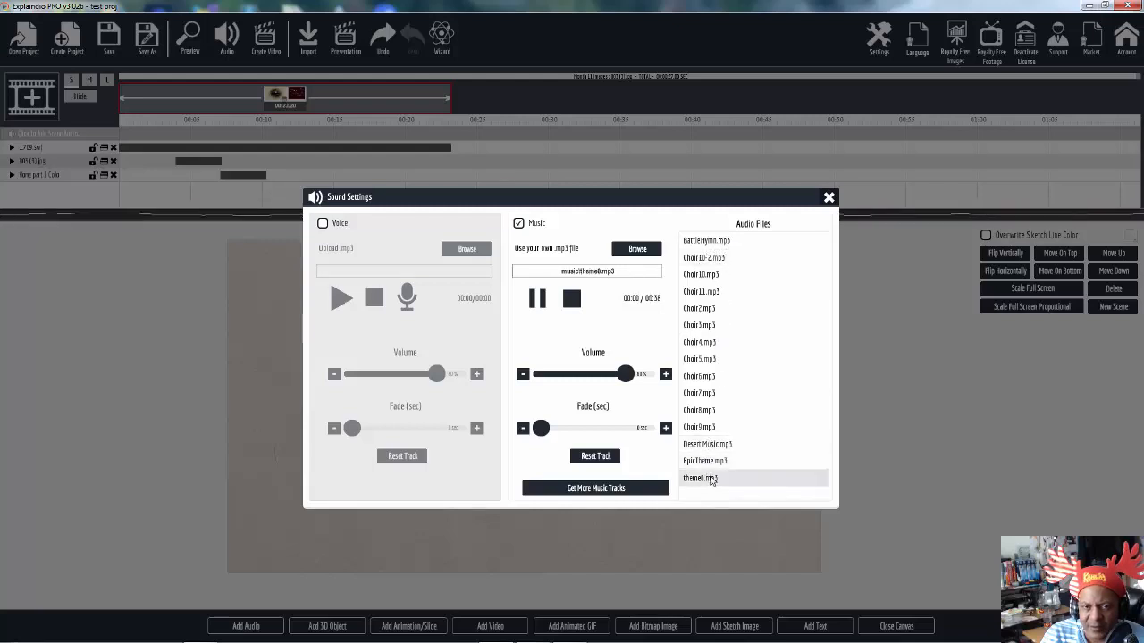
Choose Choir11.mp3 as the music track, stop its playback and close the sound settings.
{"action": "left_click", "coordinate": [701, 291]}
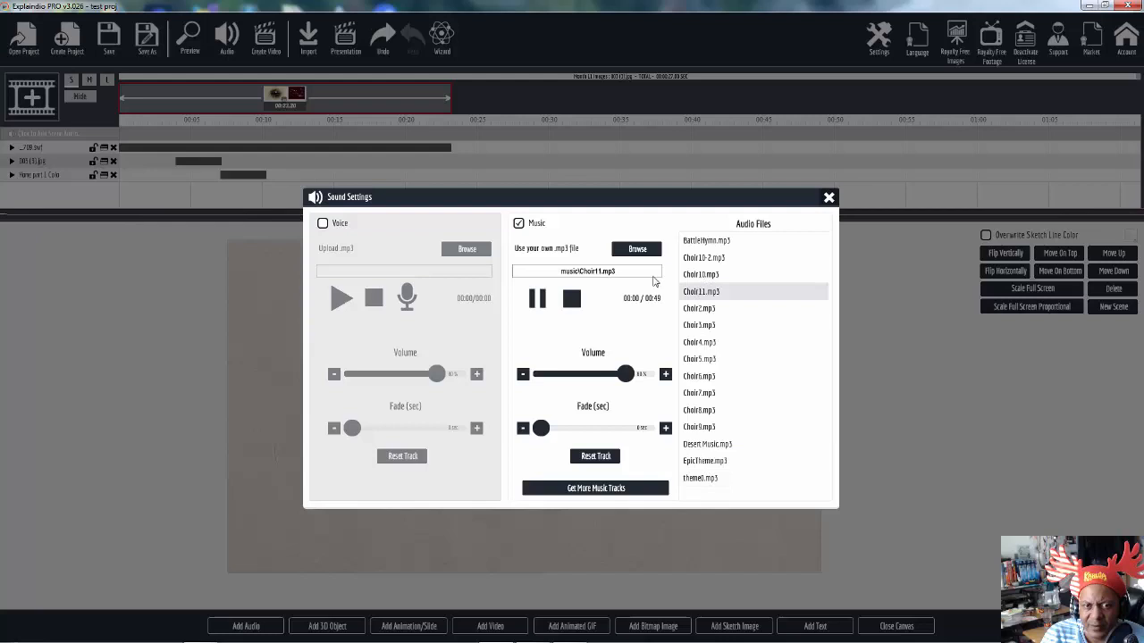
{"action": "left_click", "coordinate": [572, 304]}
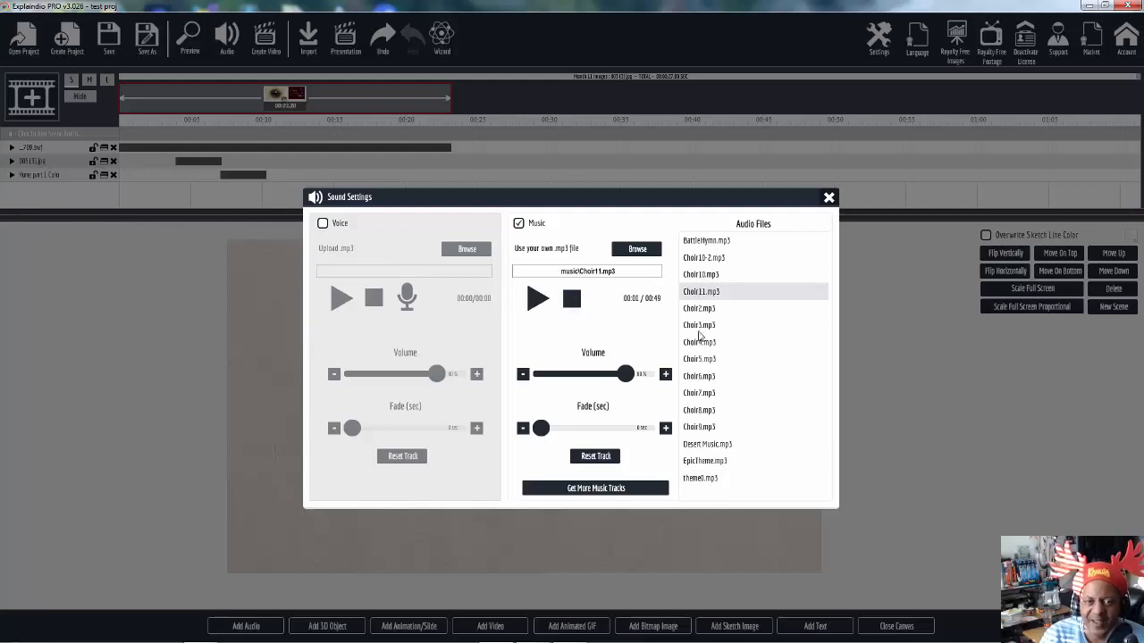
{"action": "left_click", "coordinate": [829, 198]}
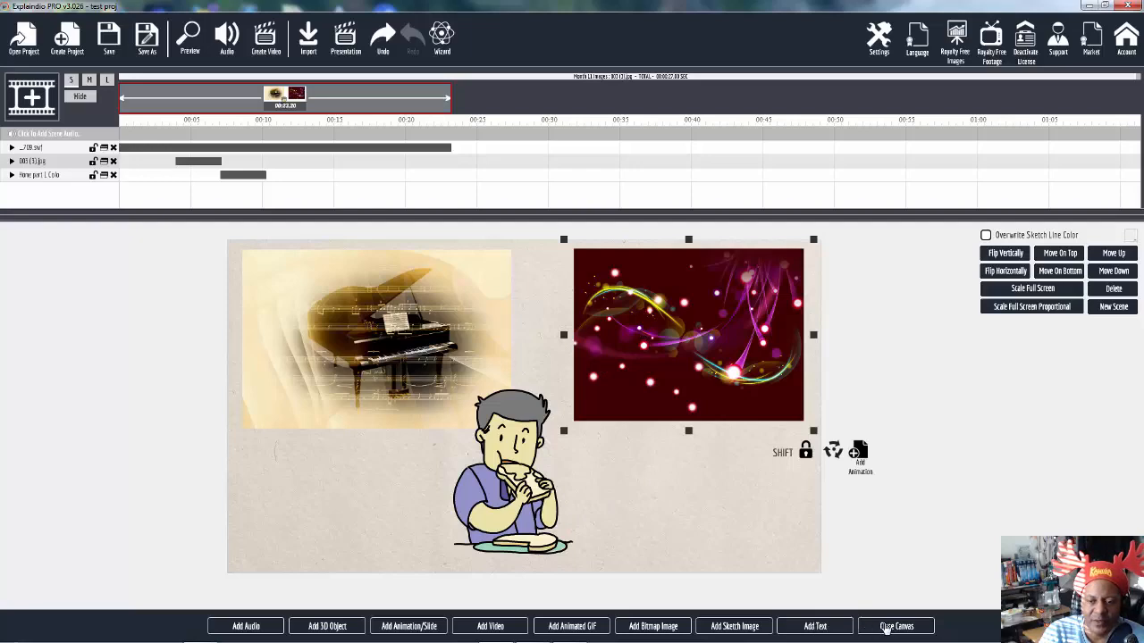
Close the canvas and start exporting the project as a video with the export speed set to Stable.
{"action": "left_click", "coordinate": [887, 627]}
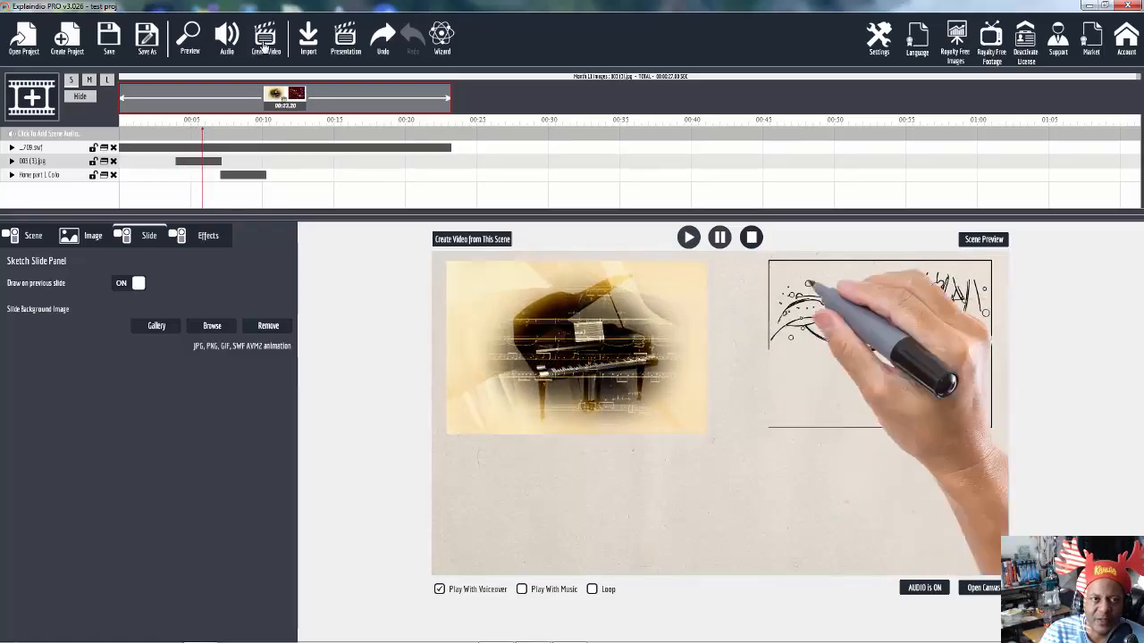
{"action": "left_click", "coordinate": [266, 48]}
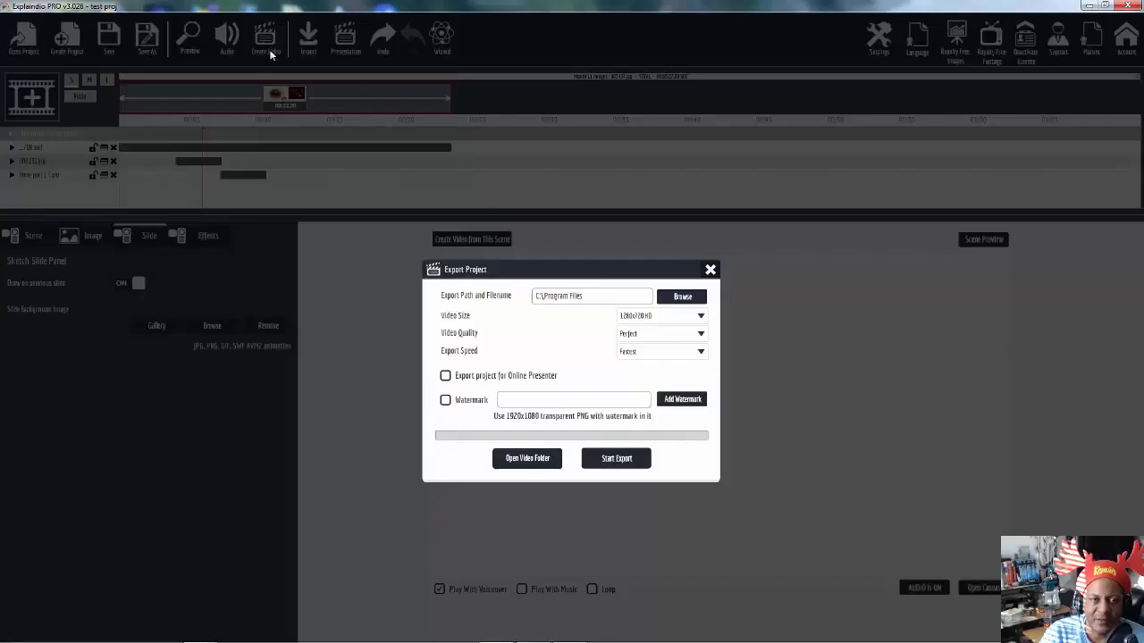
{"action": "left_click", "coordinate": [645, 354]}
{"action": "left_click", "coordinate": [640, 367]}
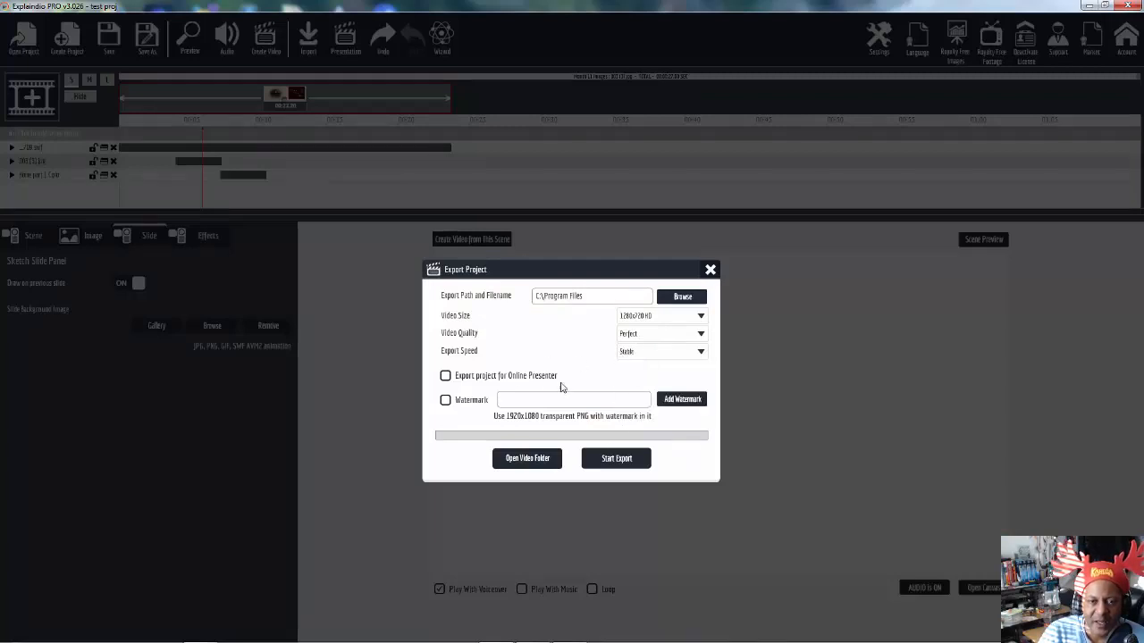
{"action": "left_click", "coordinate": [616, 460]}
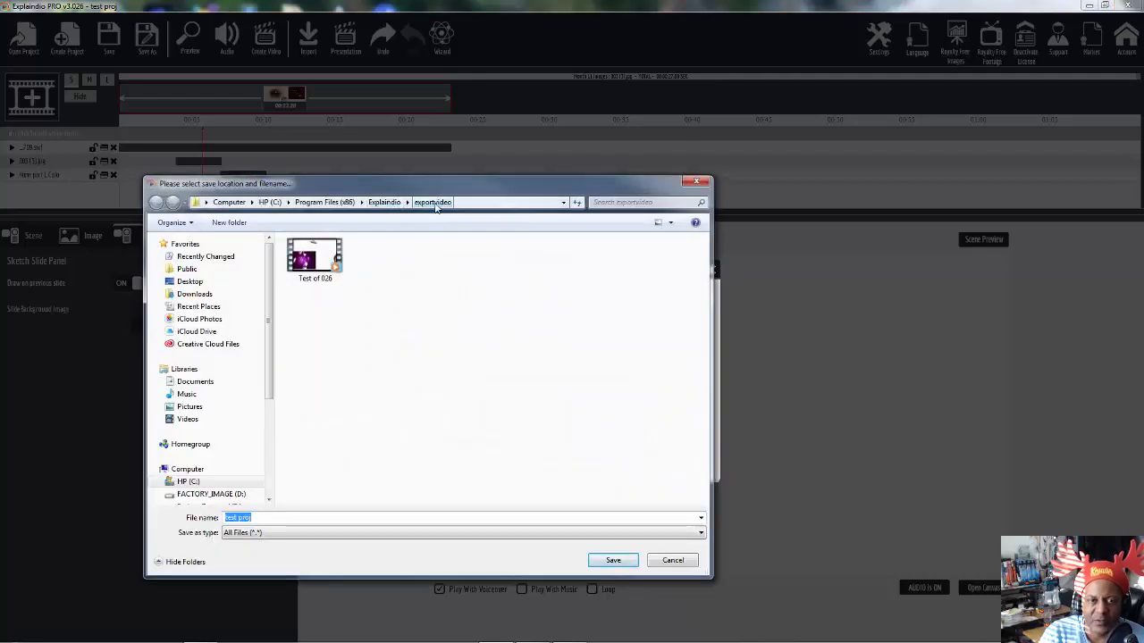
Examine the exportvideo folder inside the Explaindio program folder in a separate Windows Explorer window.
{"action": "left_click_drag", "start_coordinate": [1143, 161], "coordinate": [705, 155]}
{"action": "left_click", "coordinate": [724, 168]}
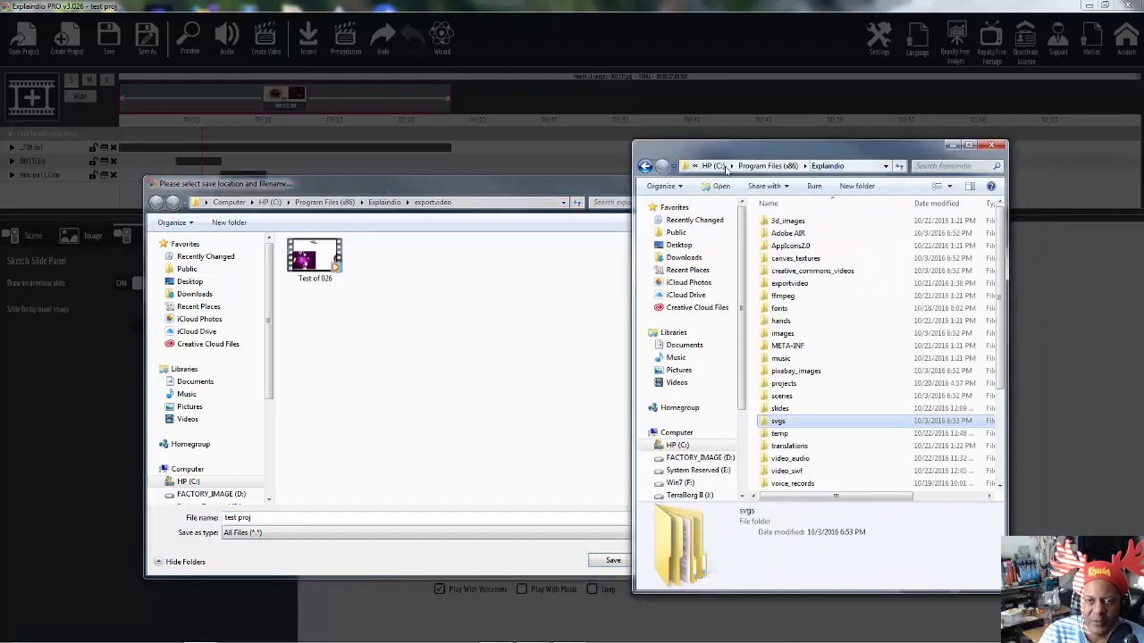
{"action": "double_click", "coordinate": [791, 285]}
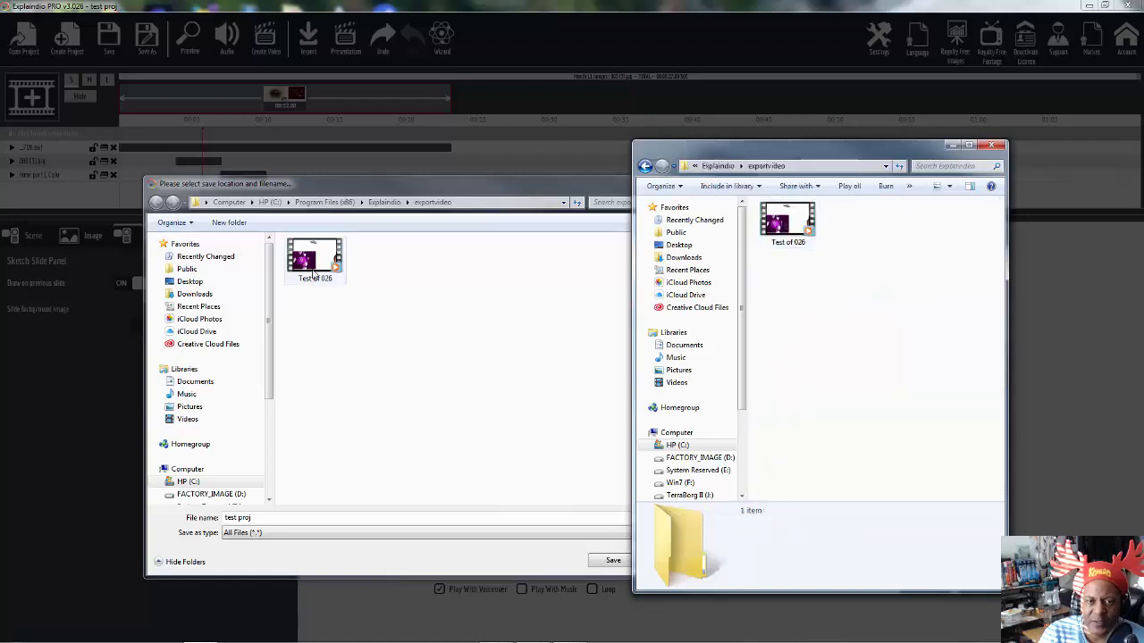
{"action": "left_click_drag", "start_coordinate": [705, 158], "coordinate": [1142, 159]}
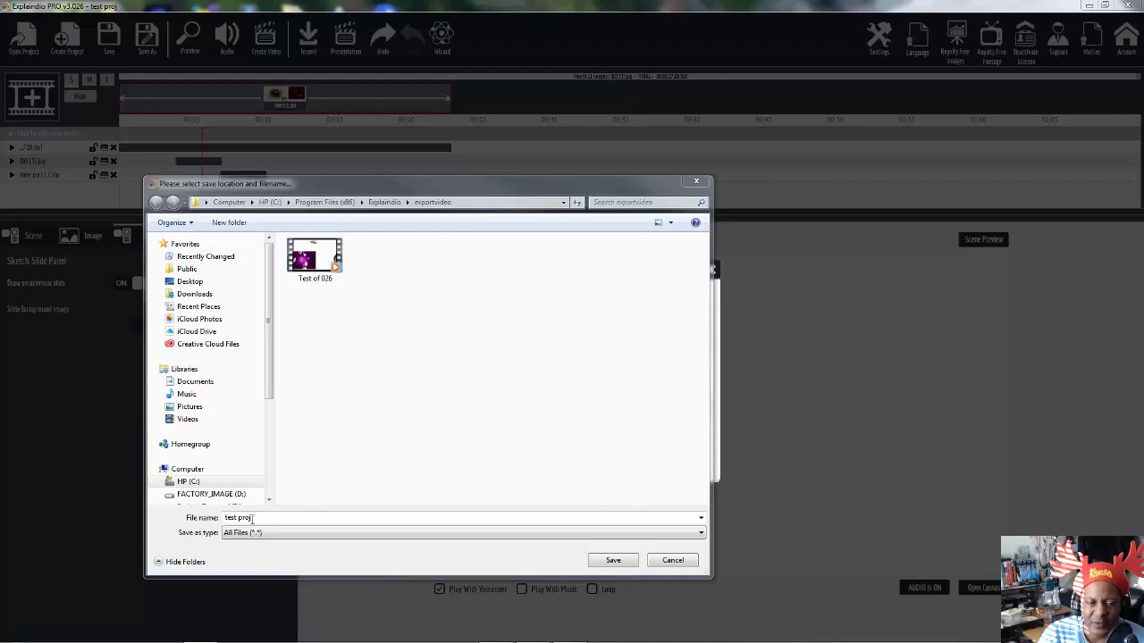
Export the video as My Test in the exportvideo folder and close the export dialog once rendering finishes.
{"action": "left_click", "coordinate": [213, 519]}
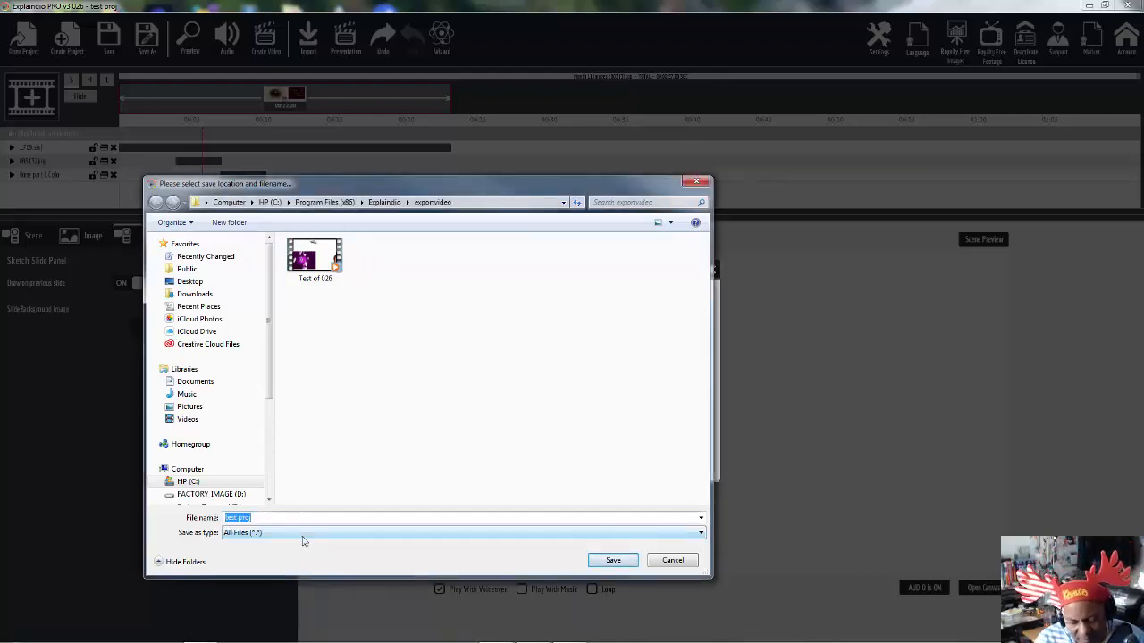
{"action": "type", "text": "My Test"}
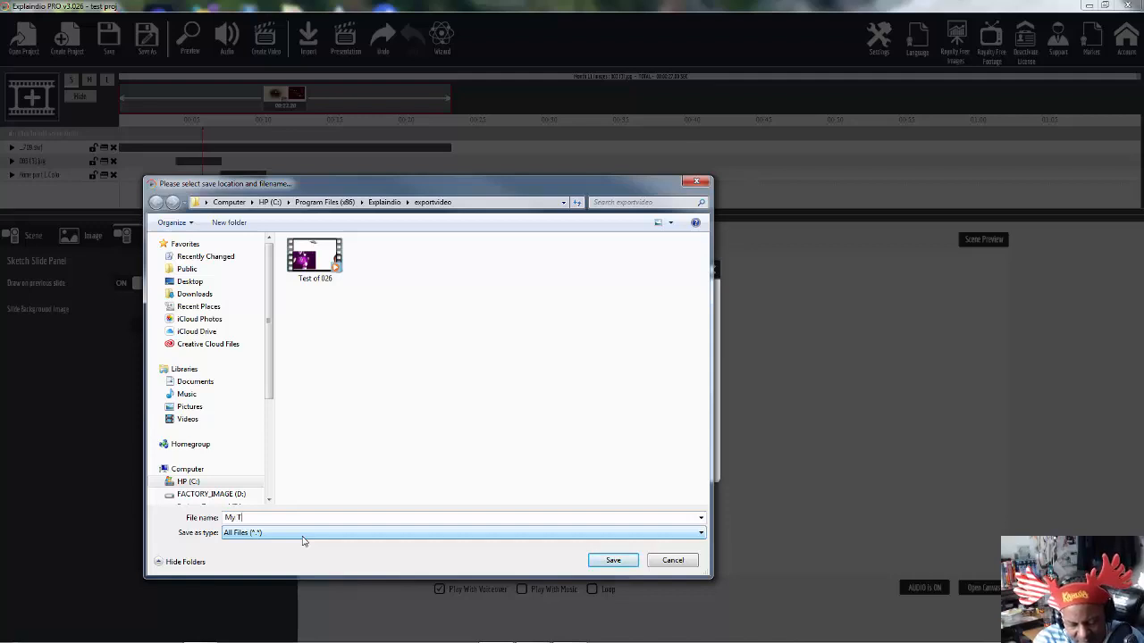
{"action": "left_click", "coordinate": [612, 561]}
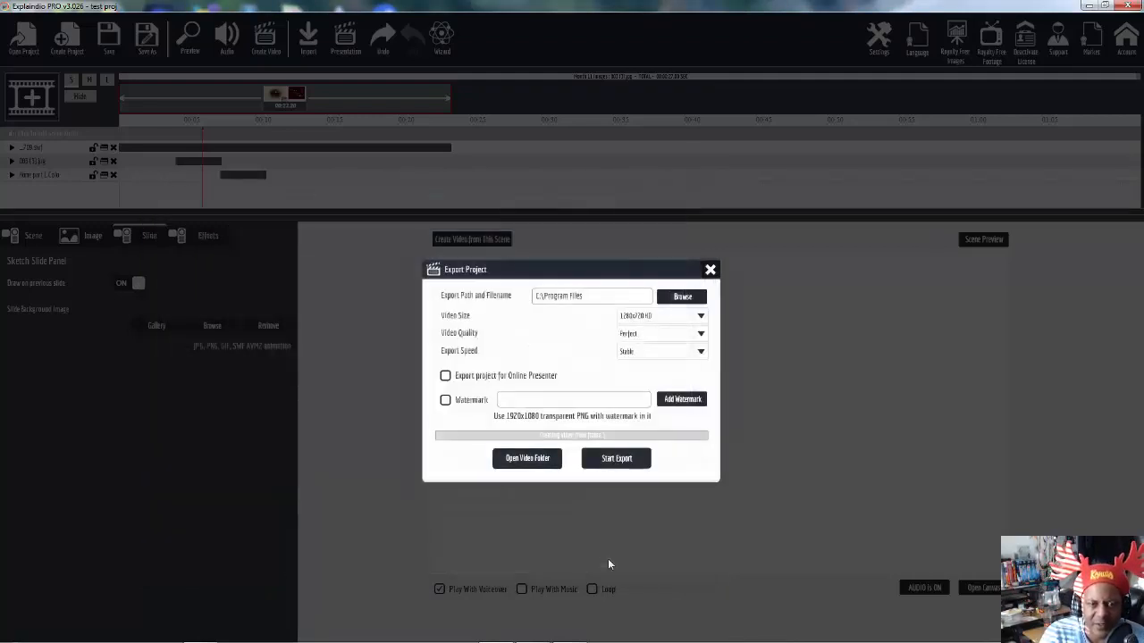
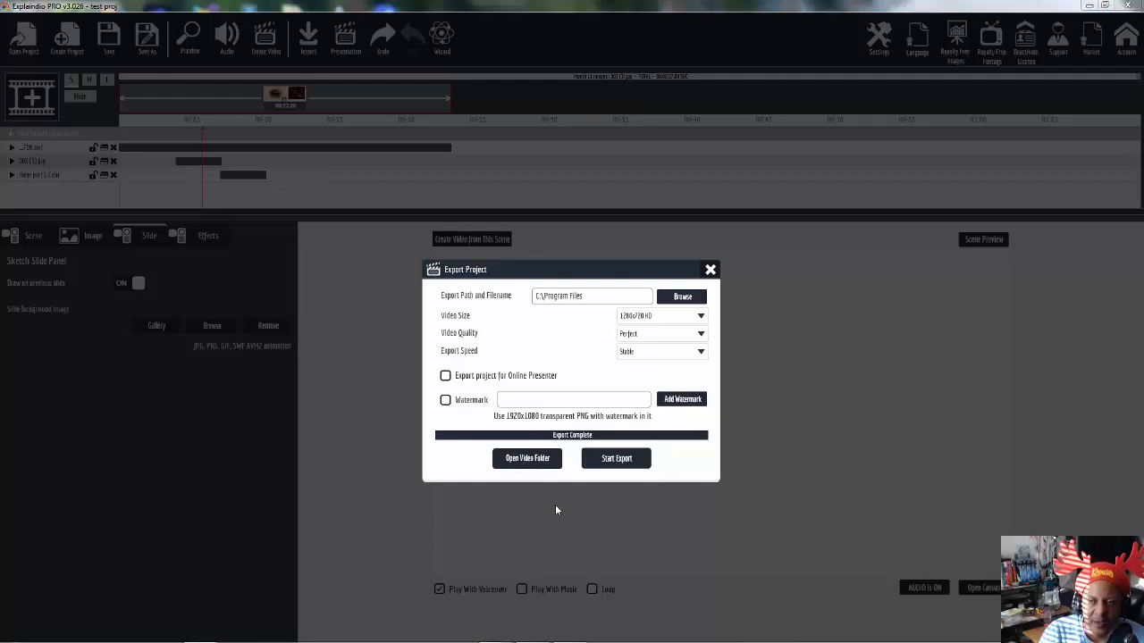
{"action": "left_click", "coordinate": [710, 270]}
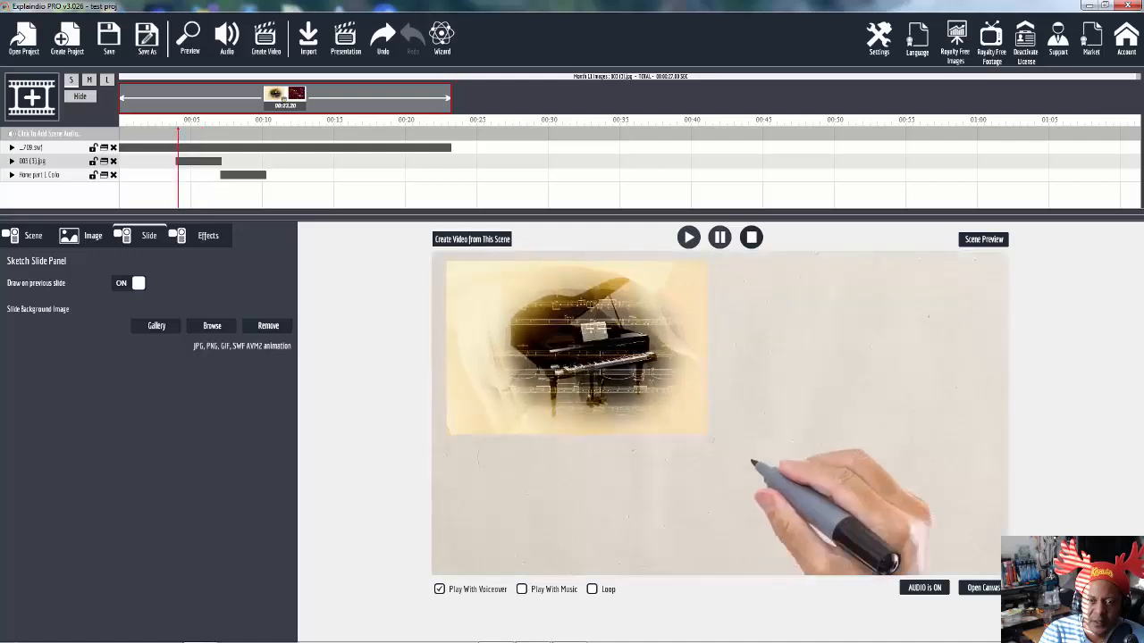
Play the exported My Test video from the exportvideo folder to review it, and put the player and folder windows away.
{"action": "left_click_drag", "start_coordinate": [1143, 152], "coordinate": [703, 155]}
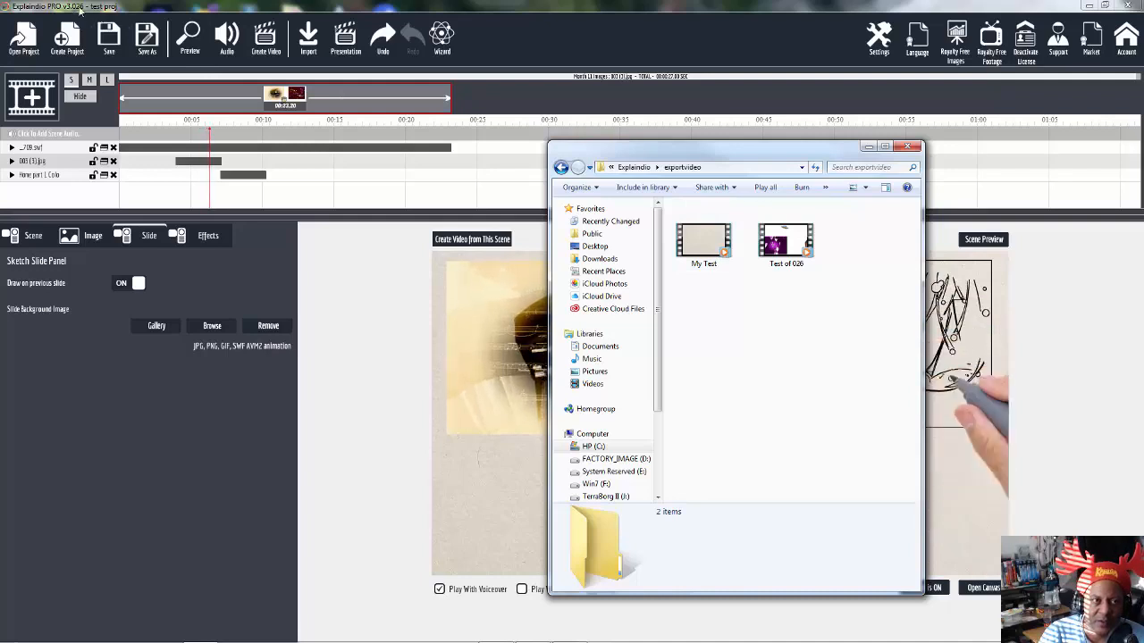
{"action": "left_click", "coordinate": [701, 254]}
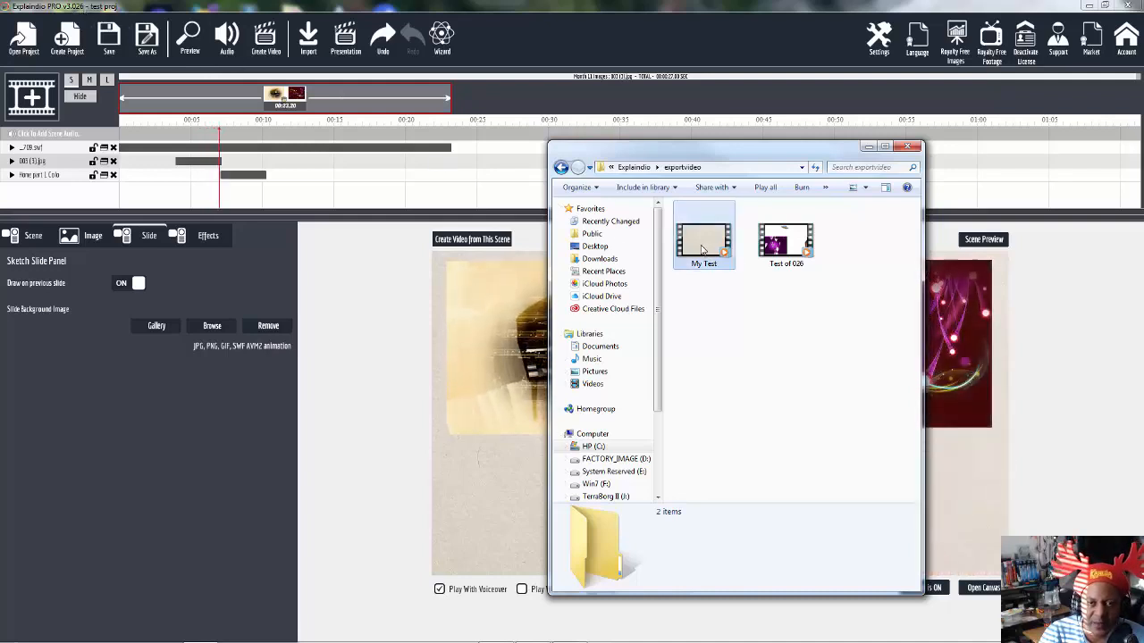
{"action": "left_click", "coordinate": [630, 188]}
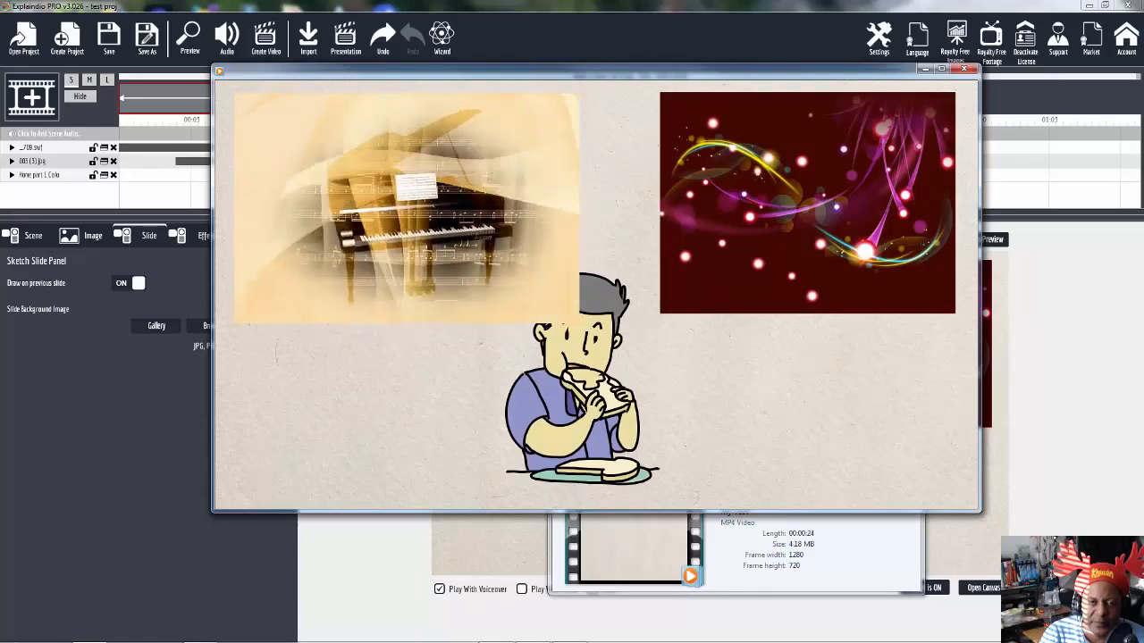
{"action": "mouse_move", "coordinate": [593, 491]}
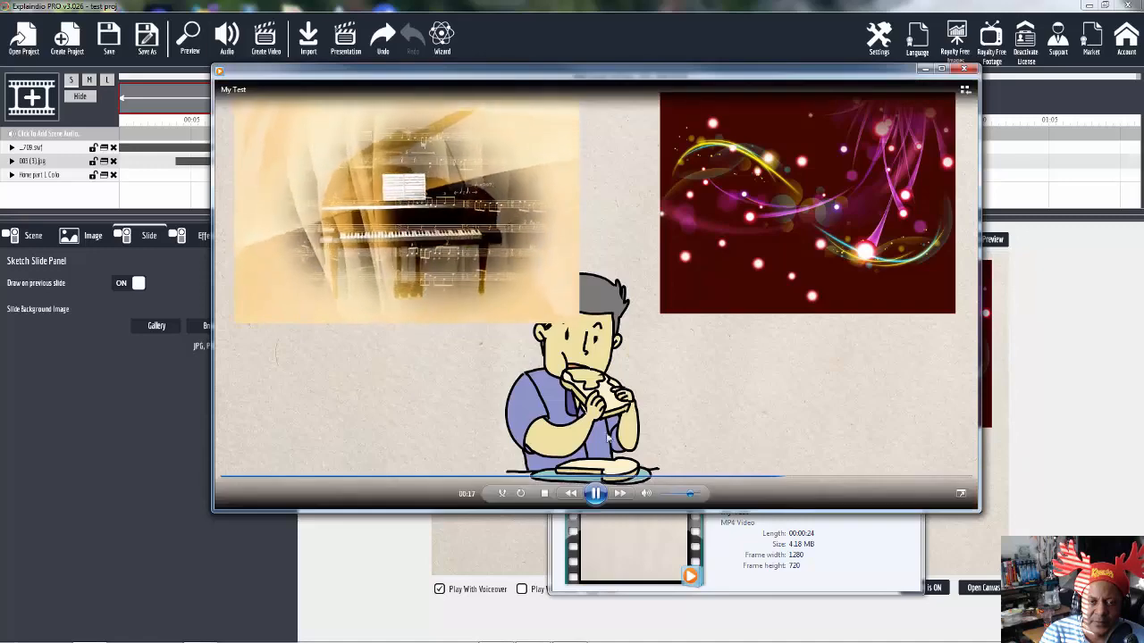
{"action": "left_click", "coordinate": [596, 494]}
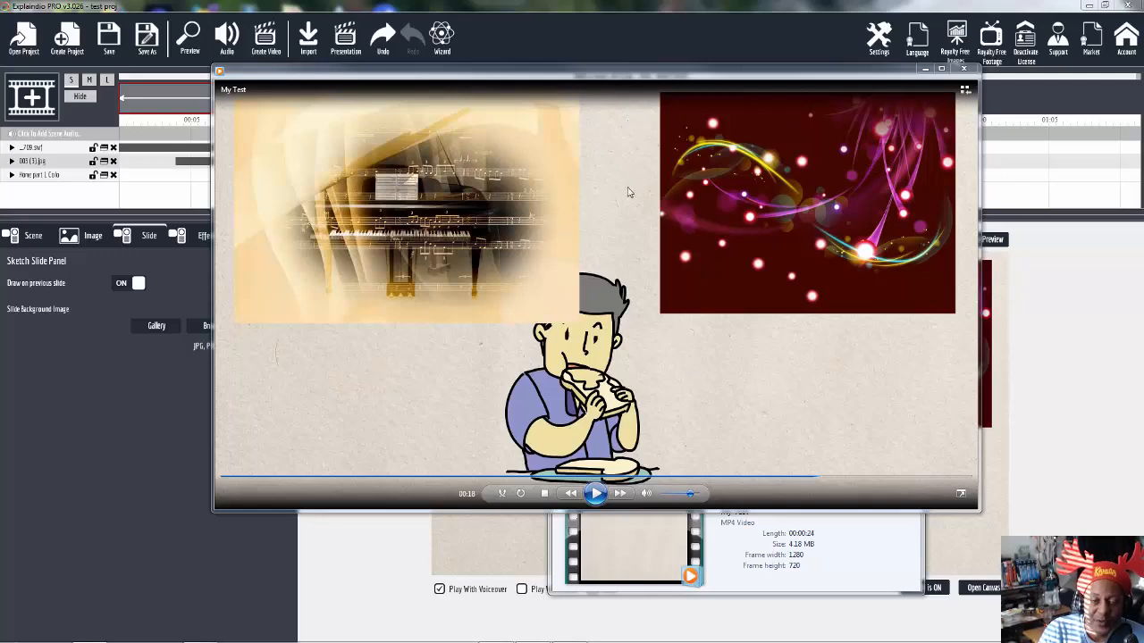
{"action": "left_click", "coordinate": [968, 72]}
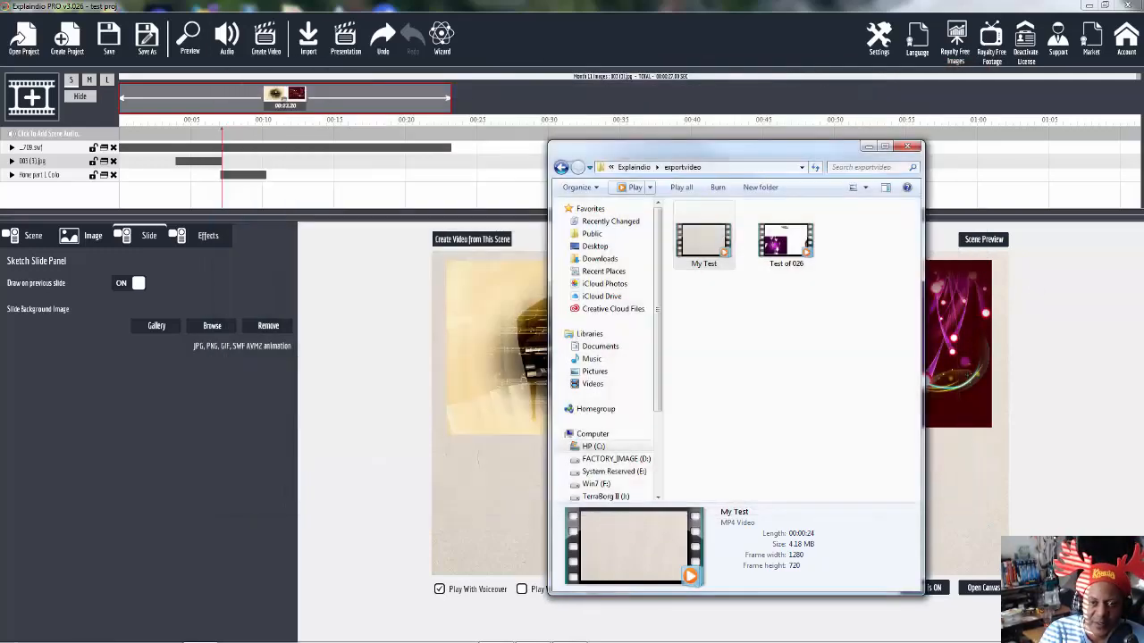
{"action": "left_click_drag", "start_coordinate": [687, 152], "coordinate": [1143, 143]}
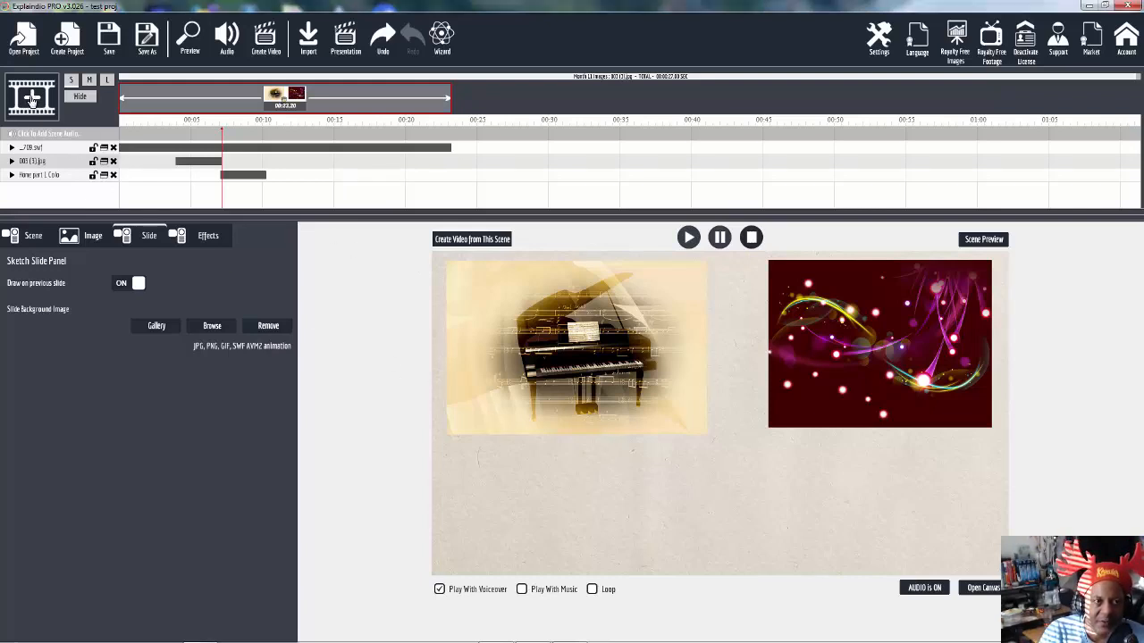
Create a new scene after the existing one, add a default text element and move it to the canvas's upper area.
{"action": "left_click", "coordinate": [31, 101]}
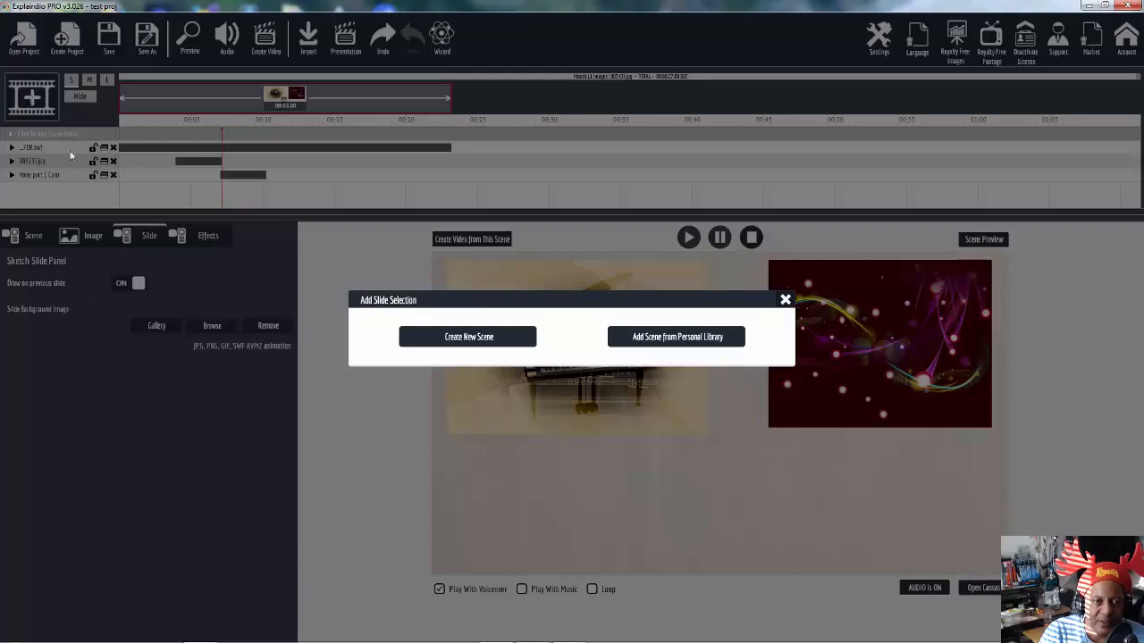
{"action": "left_click", "coordinate": [483, 344]}
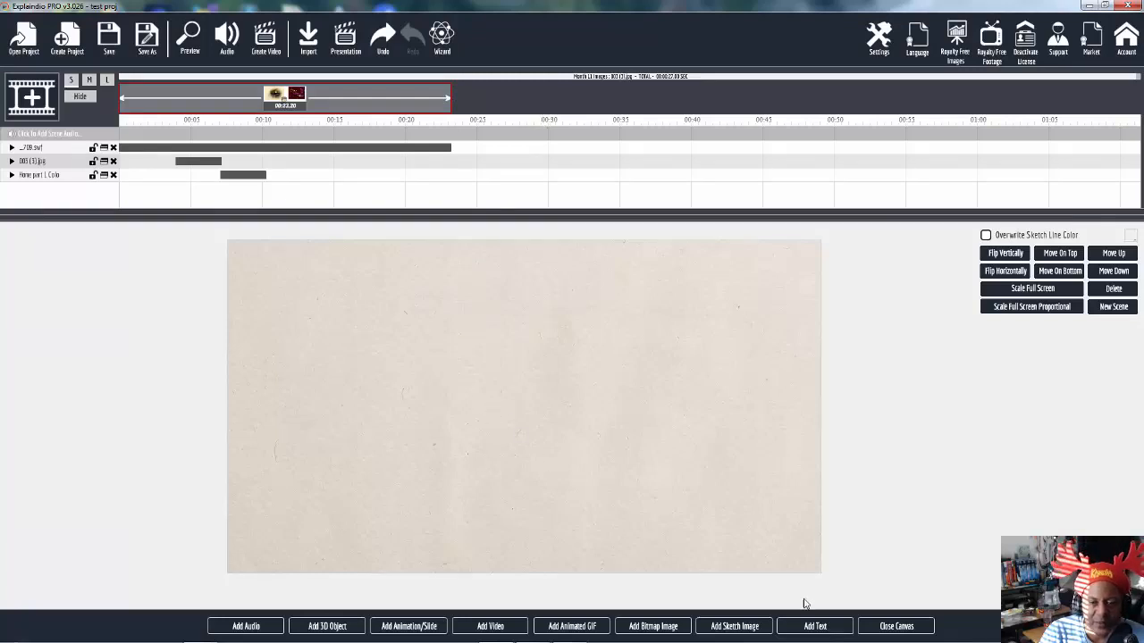
{"action": "left_click", "coordinate": [815, 626]}
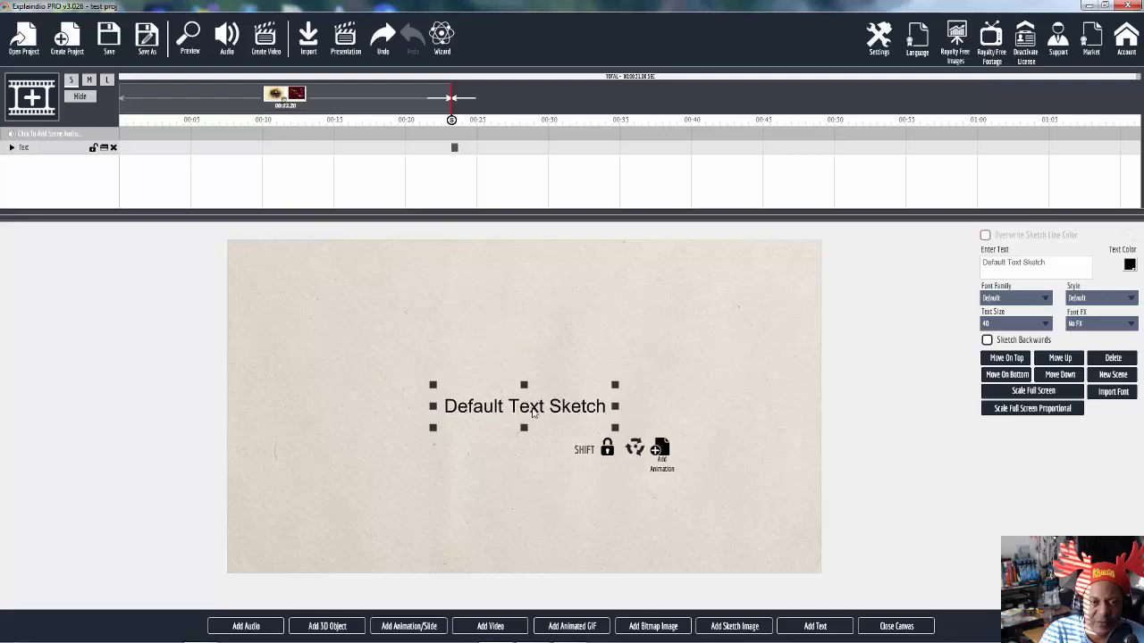
{"action": "mouse_move", "coordinate": [534, 400]}
{"action": "left_mouse_down"}
{"action": "mouse_move", "coordinate": [537, 335]}
{"action": "mouse_move", "coordinate": [496, 313]}
{"action": "left_mouse_up"}
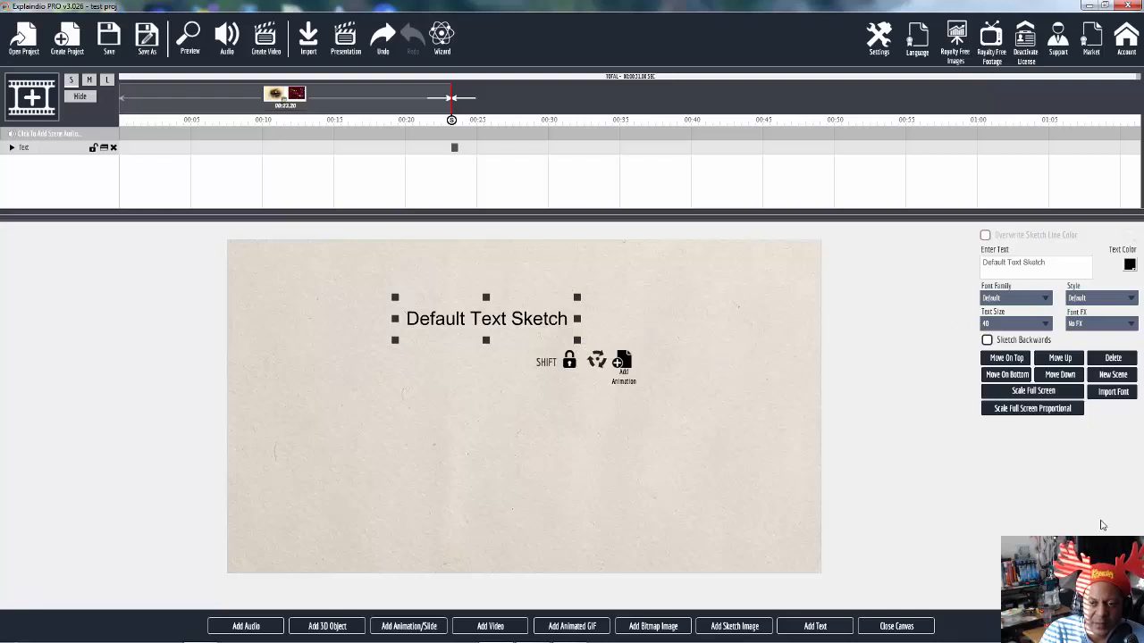
Set the text's font family to Alfa Slab One and close the canvas.
{"action": "left_click", "coordinate": [1024, 300]}
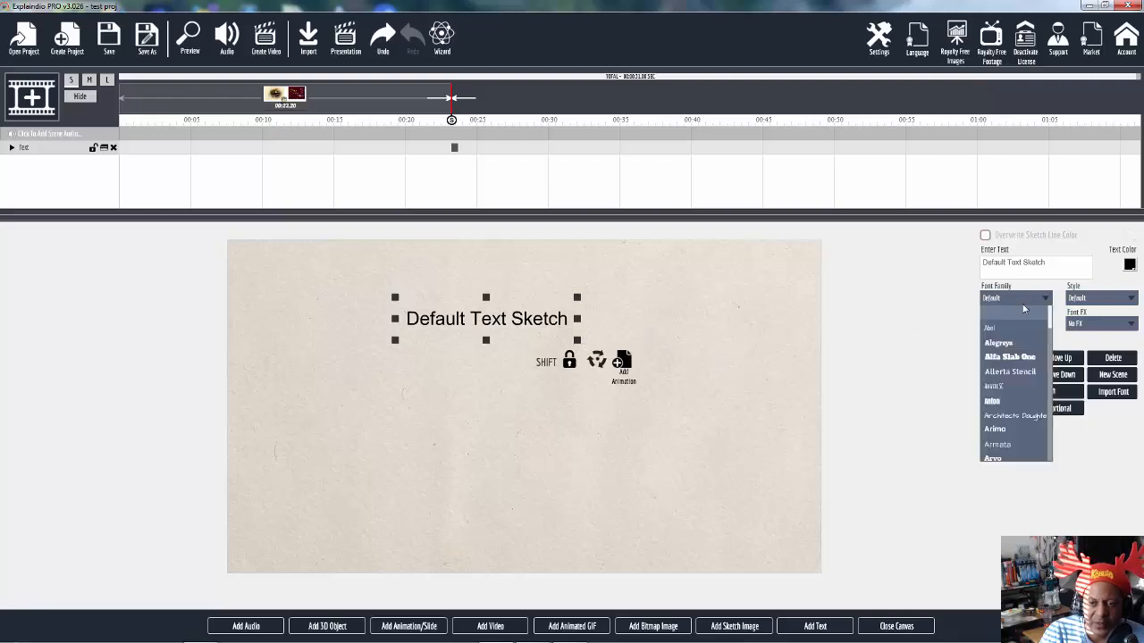
{"action": "left_click", "coordinate": [1022, 358]}
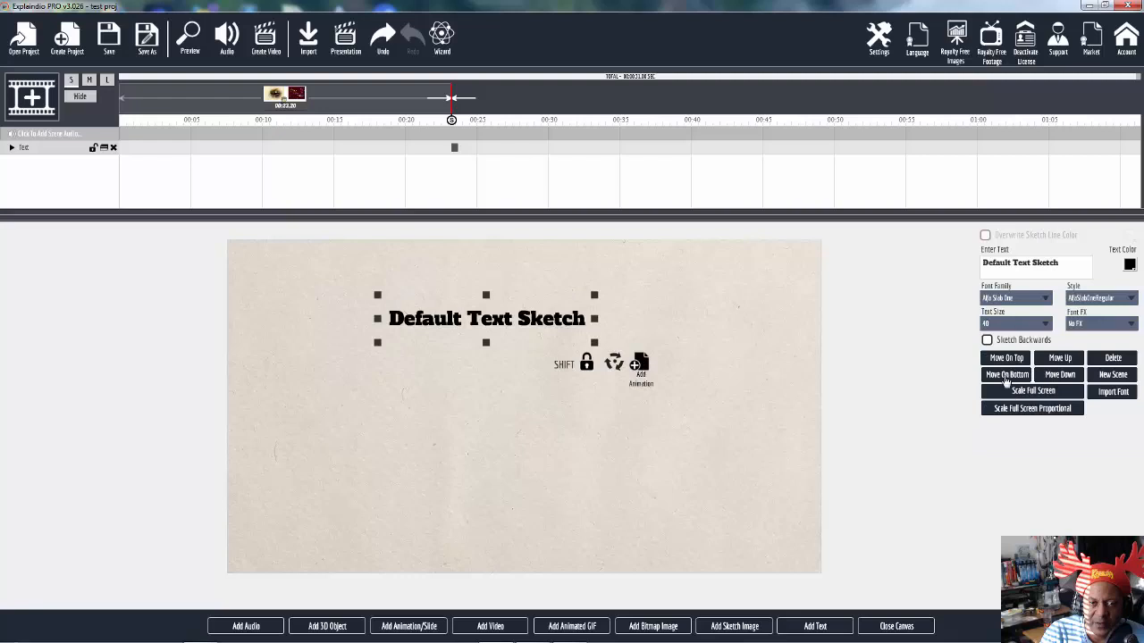
{"action": "left_click", "coordinate": [896, 626]}
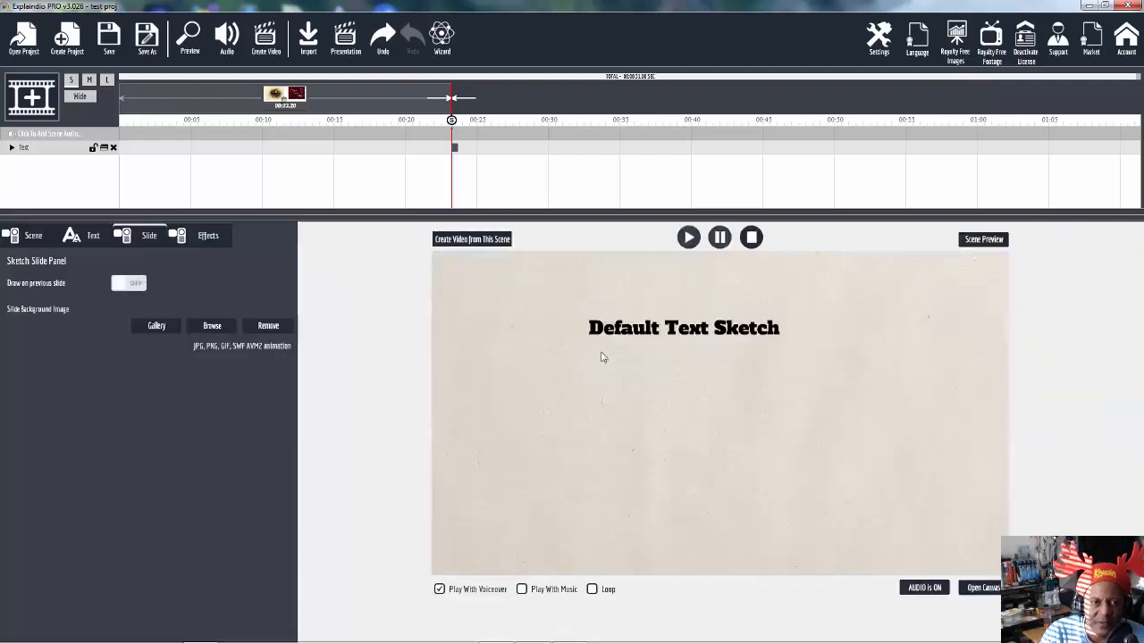
Add a Sketch By Hand effect to the text element in the new scene.
{"action": "left_click", "coordinate": [11, 148]}
{"action": "left_click", "coordinate": [36, 161]}
{"action": "mouse_move", "coordinate": [136, 173]}
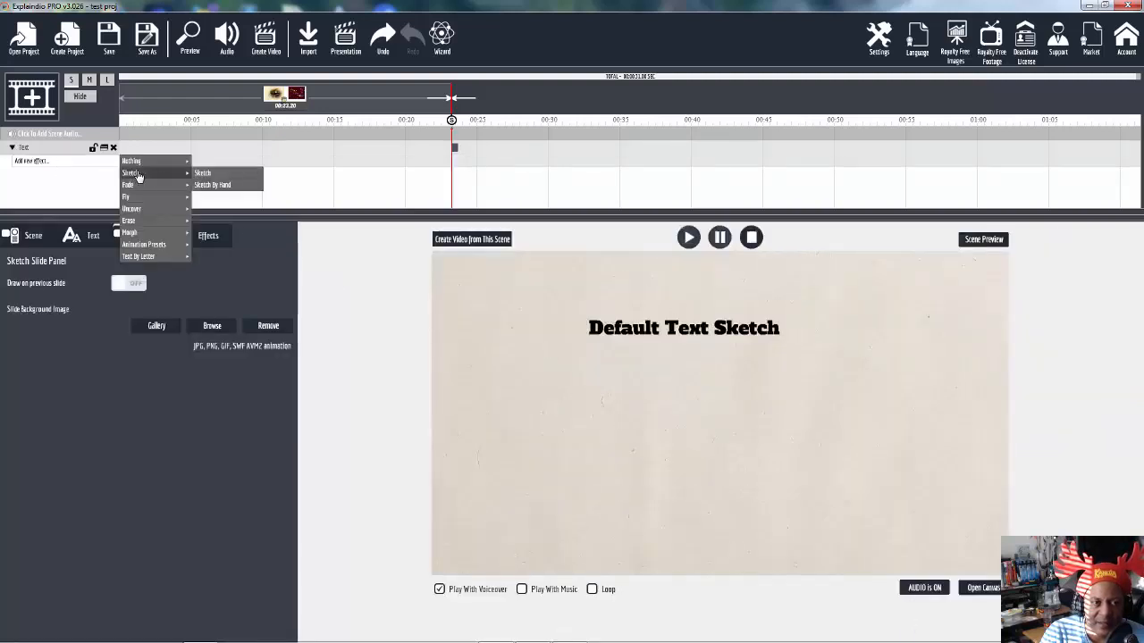
{"action": "left_click", "coordinate": [223, 186]}
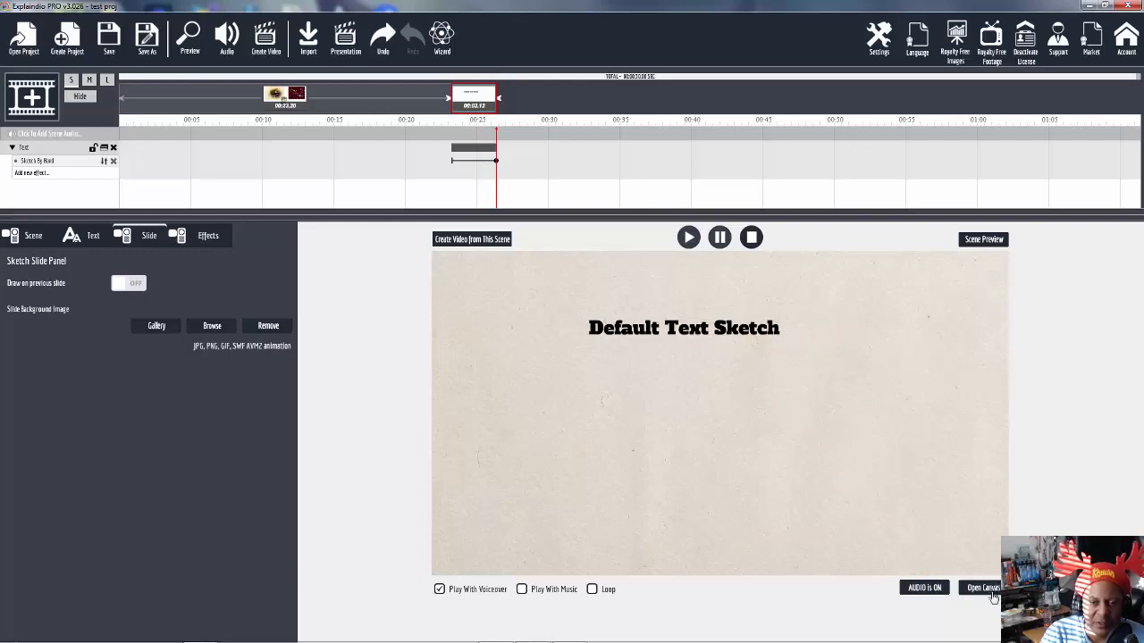
Set the first scene's action after scene to Shift Down.
{"action": "left_click", "coordinate": [34, 239]}
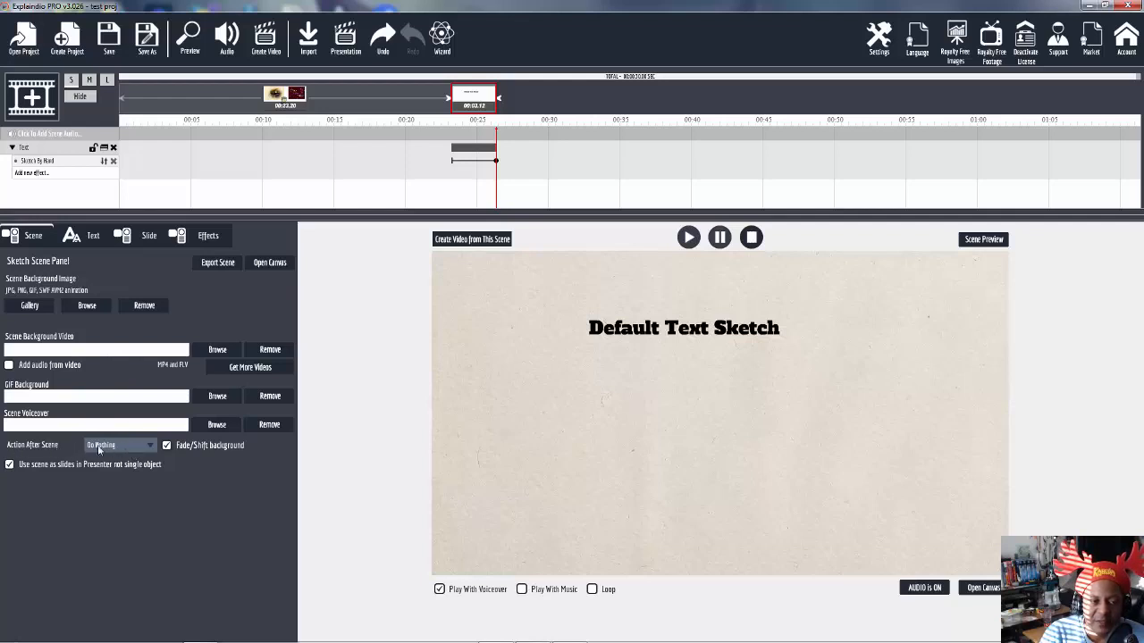
{"action": "left_click", "coordinate": [288, 99]}
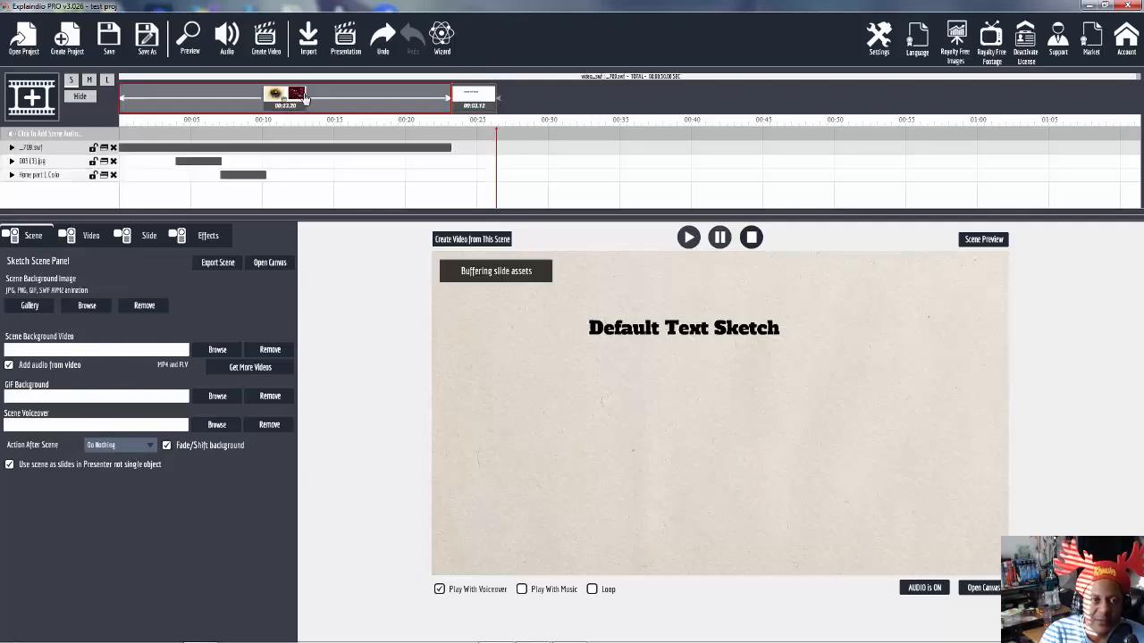
{"action": "left_click", "coordinate": [126, 445]}
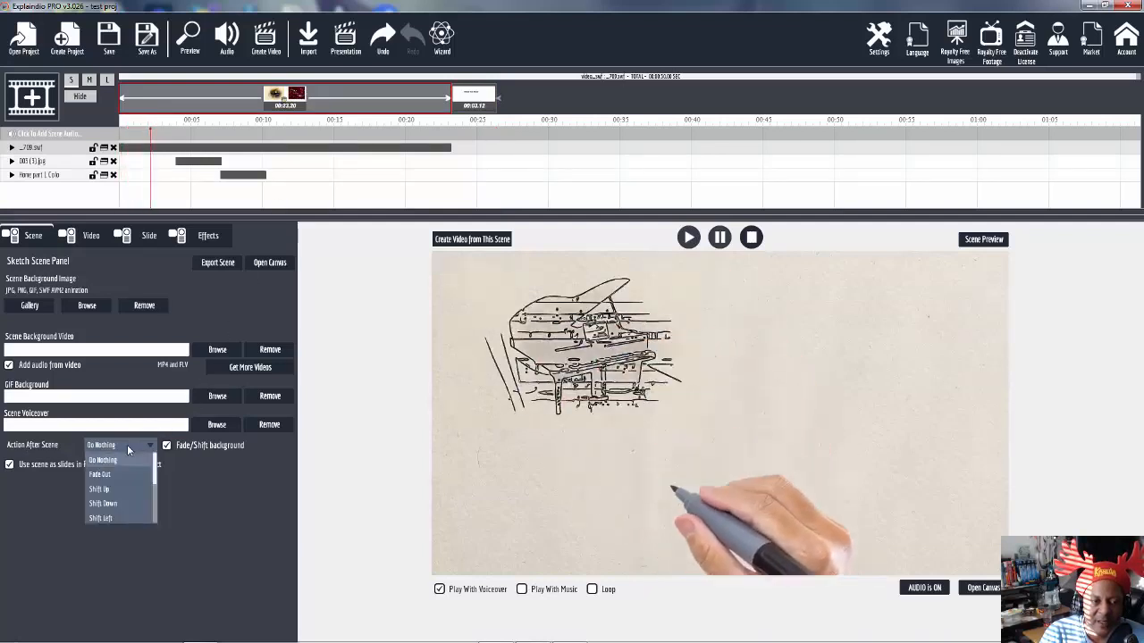
{"action": "left_click", "coordinate": [118, 503]}
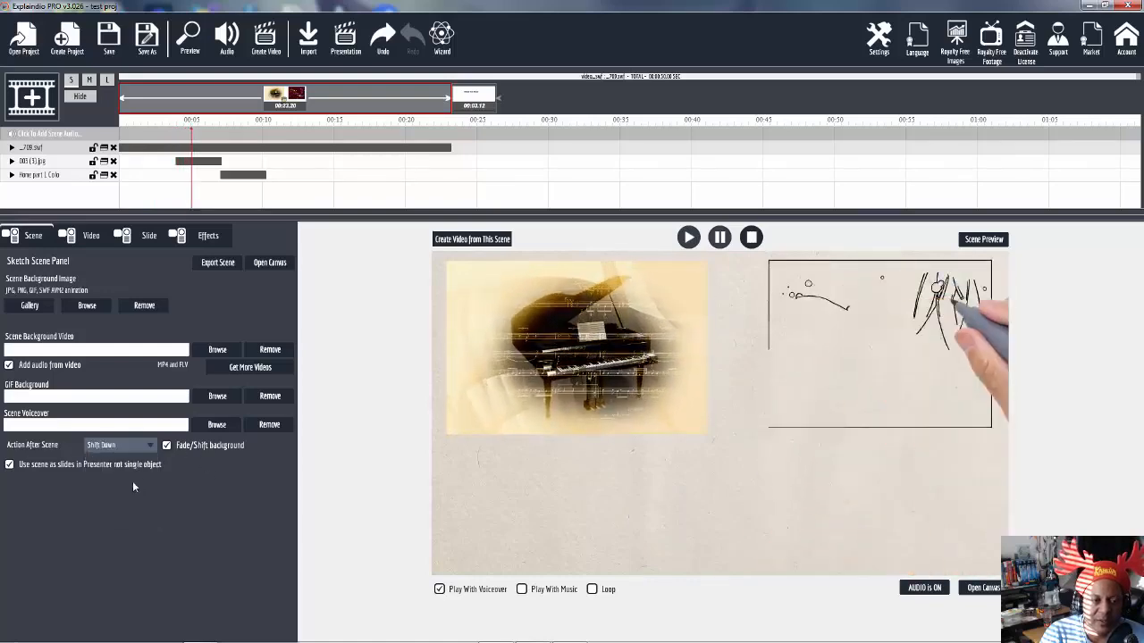
Set the text scene's action after scene to Fade Out, preview that scene and close the preview.
{"action": "left_click", "coordinate": [475, 105]}
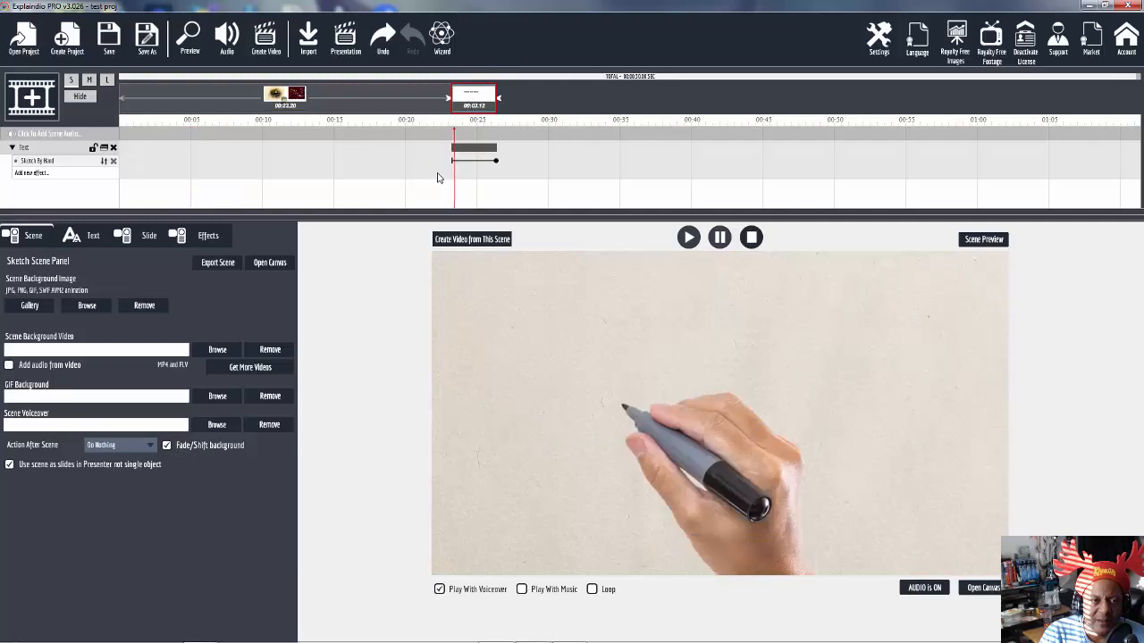
{"action": "left_click", "coordinate": [119, 445]}
{"action": "left_click", "coordinate": [120, 474]}
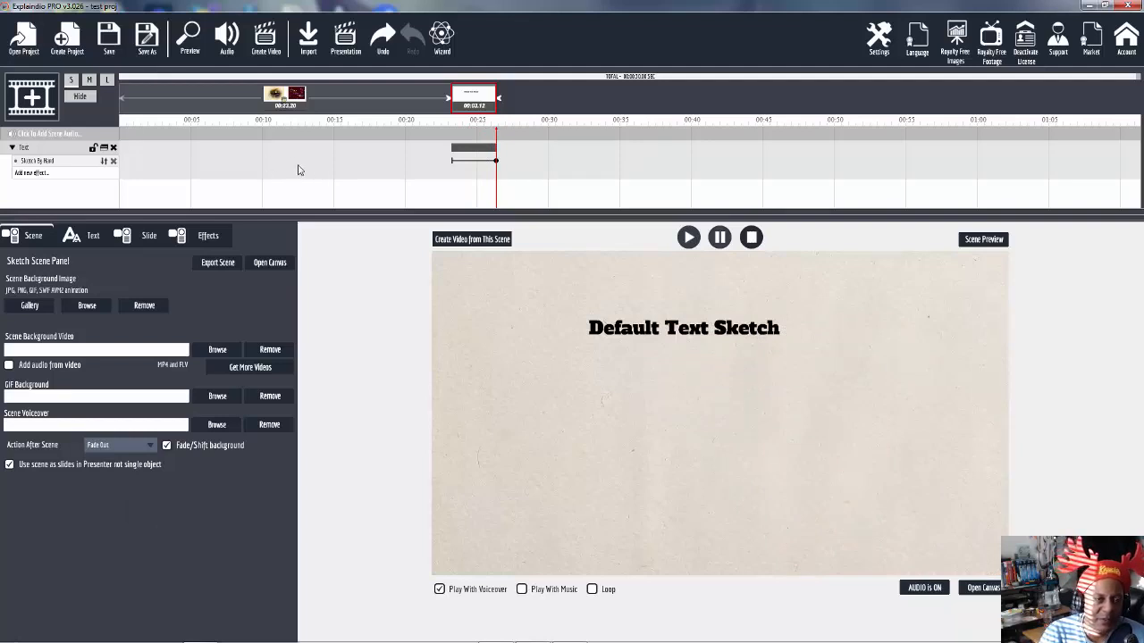
{"action": "left_click", "coordinate": [986, 239]}
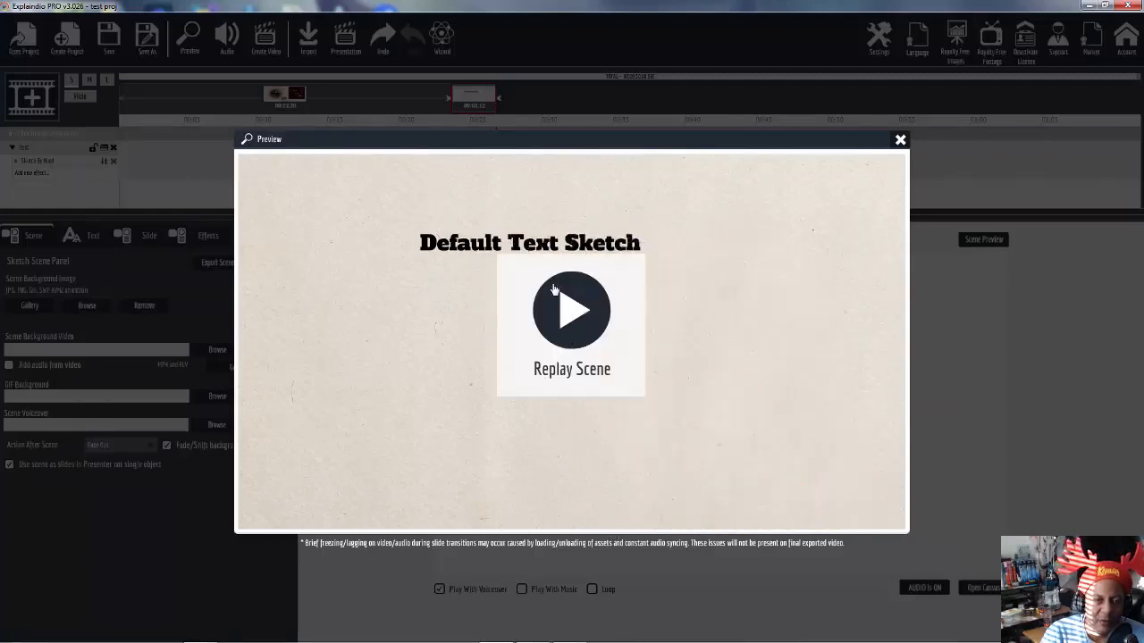
{"action": "left_click", "coordinate": [901, 145]}
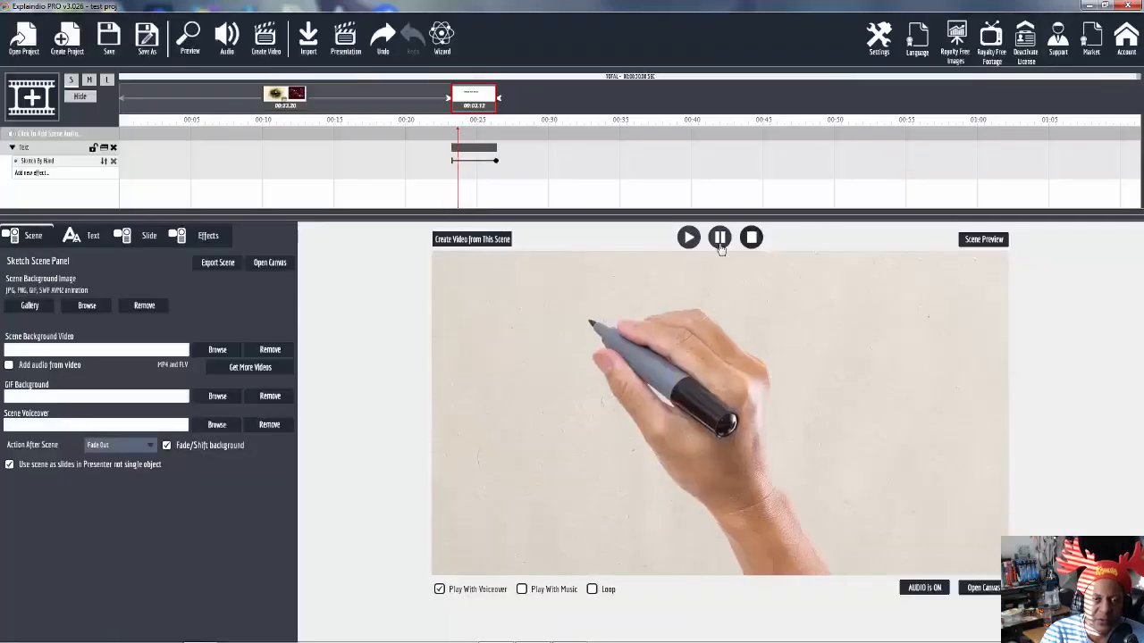
Export only the text scene to the exportvideo folder at Stable speed under the suggested file name, and close the export dialog and video player.
{"action": "left_click", "coordinate": [471, 240]}
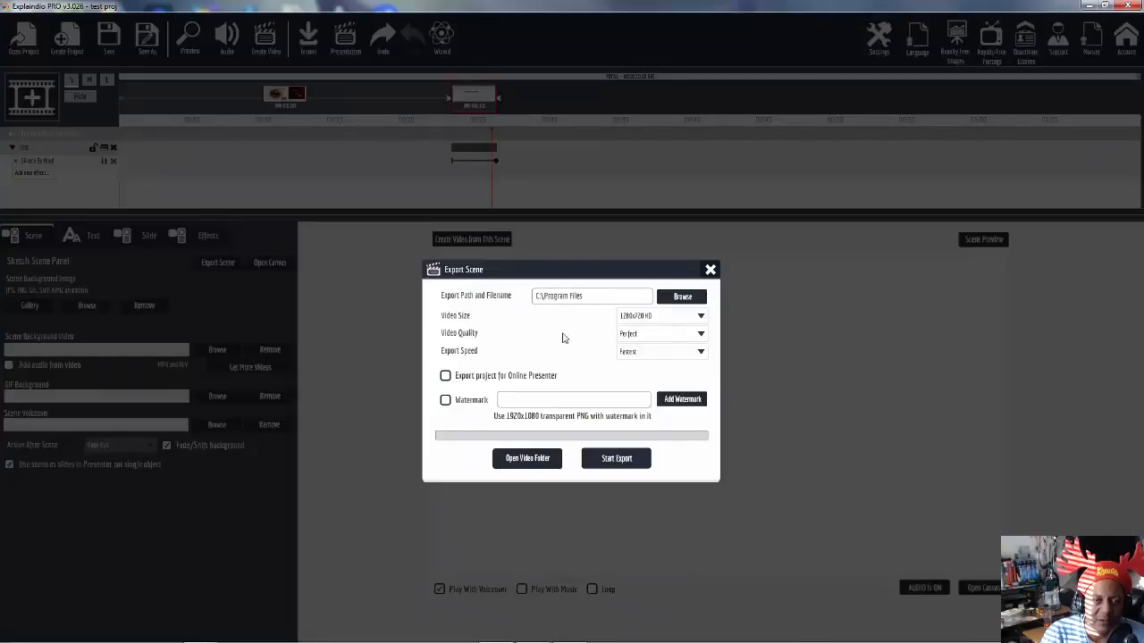
{"action": "left_click", "coordinate": [648, 355]}
{"action": "left_click", "coordinate": [644, 379]}
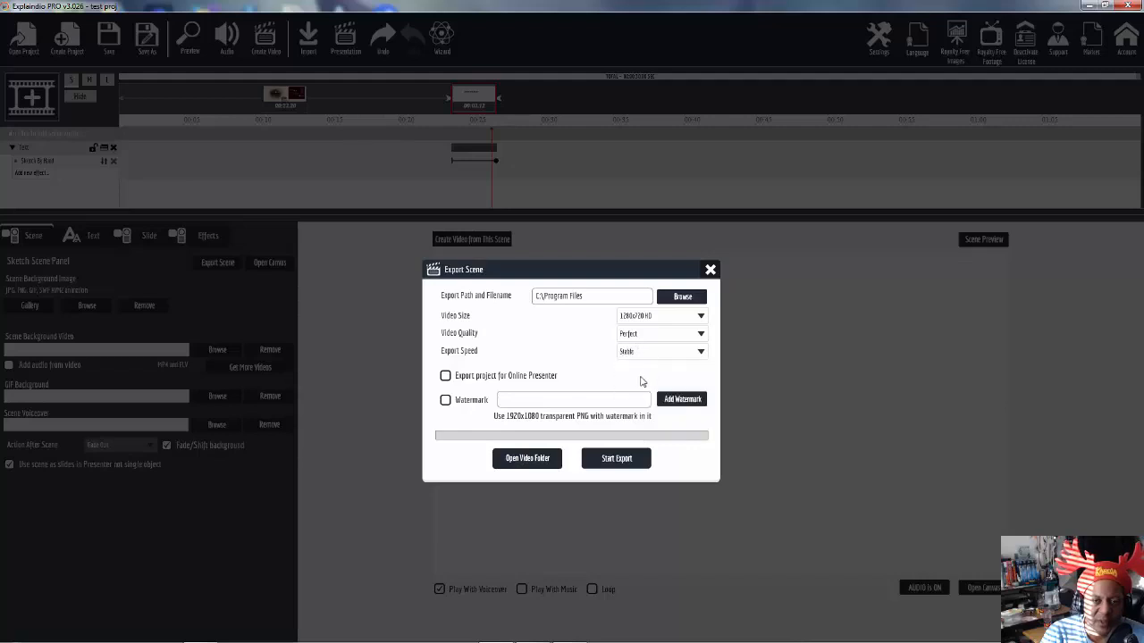
{"action": "left_click", "coordinate": [614, 459]}
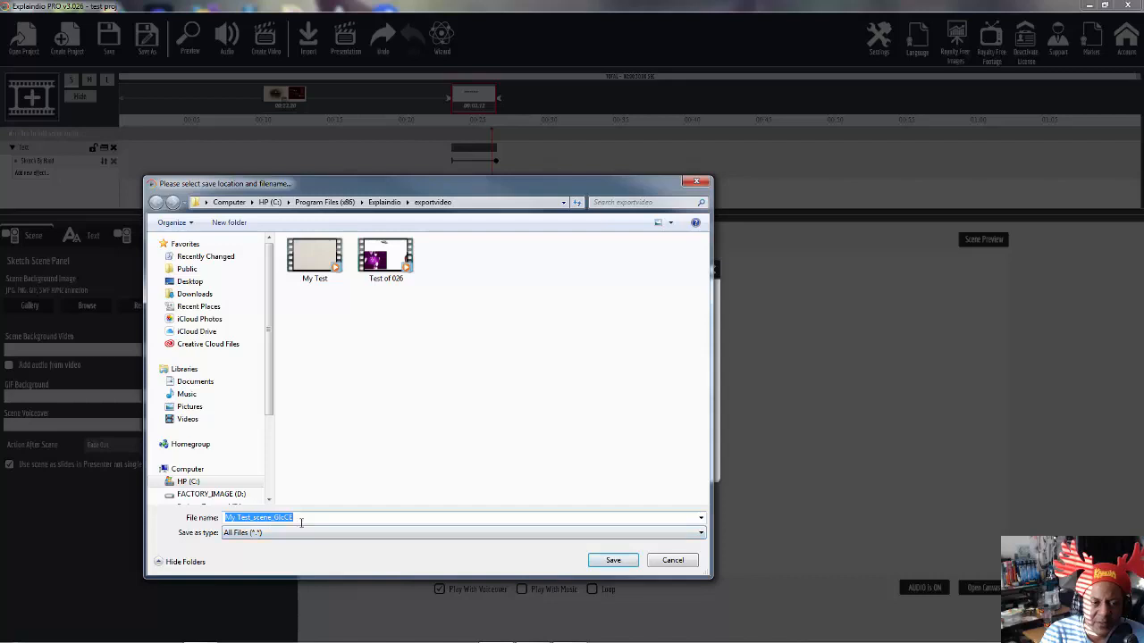
{"action": "left_click", "coordinate": [613, 561]}
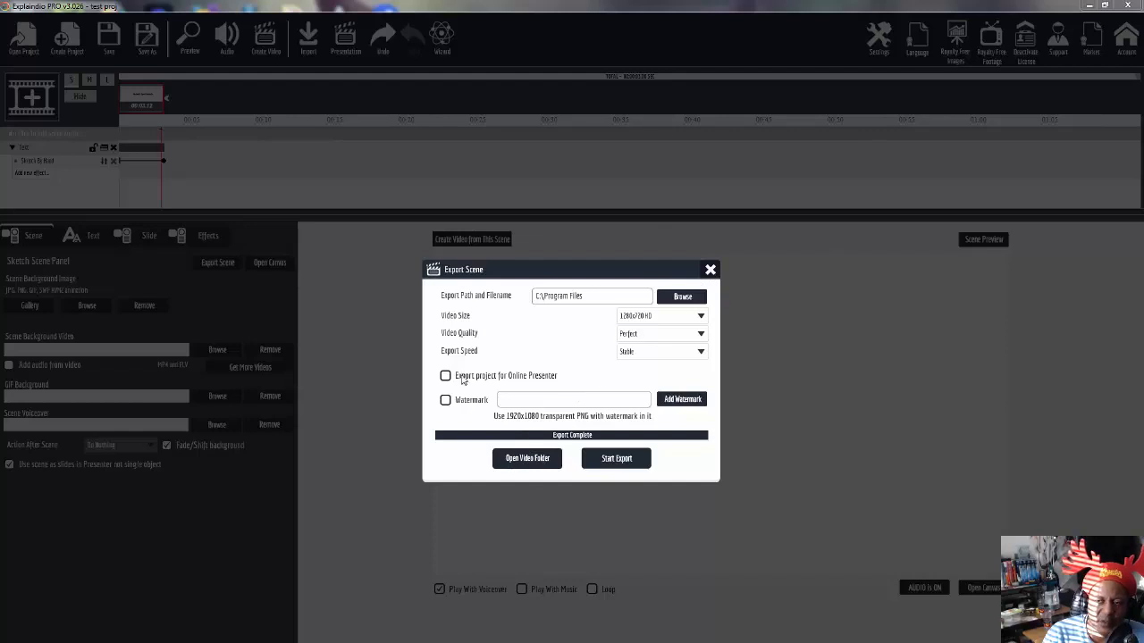
{"action": "left_click", "coordinate": [711, 270]}
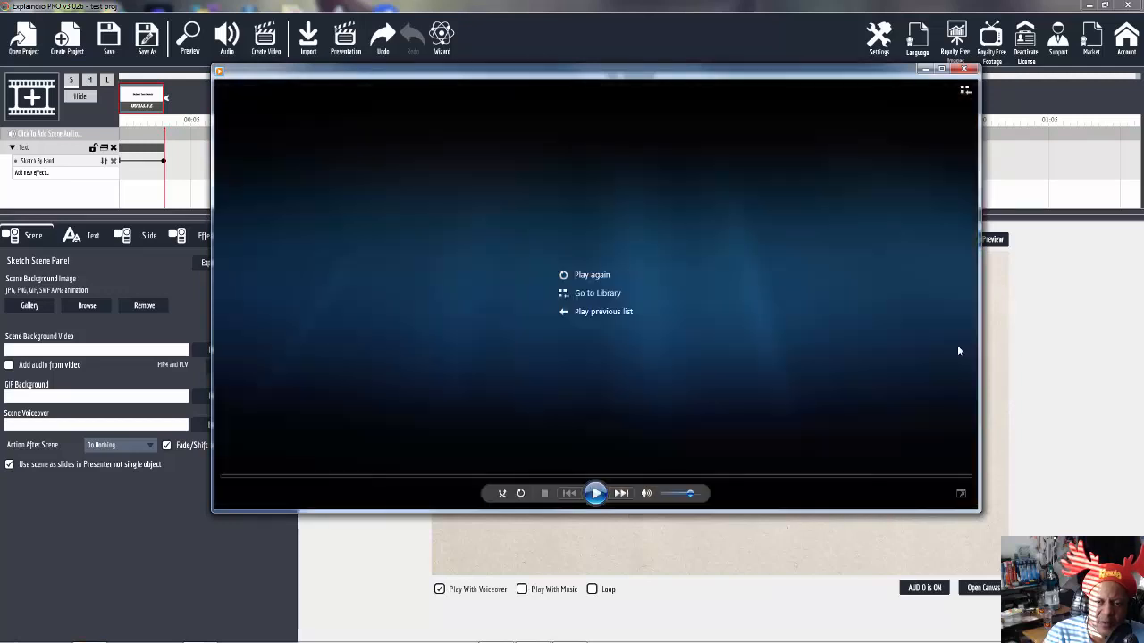
{"action": "left_click", "coordinate": [963, 69]}
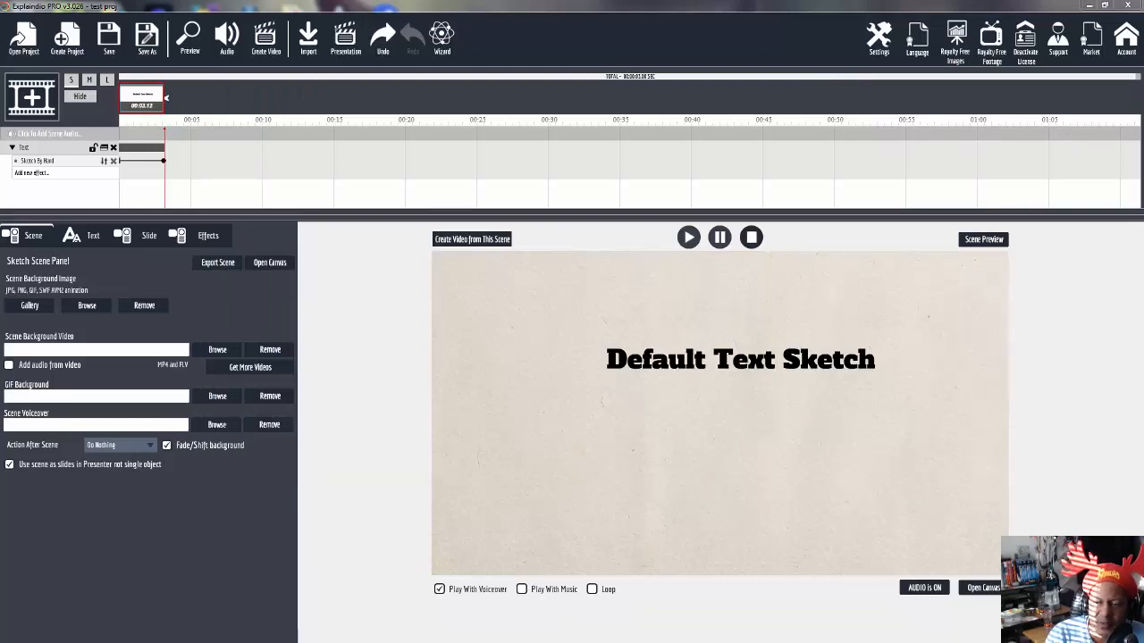
Compare the export options for the whole project with those for the single scene, closing both without exporting.
{"action": "left_click", "coordinate": [11, 147]}
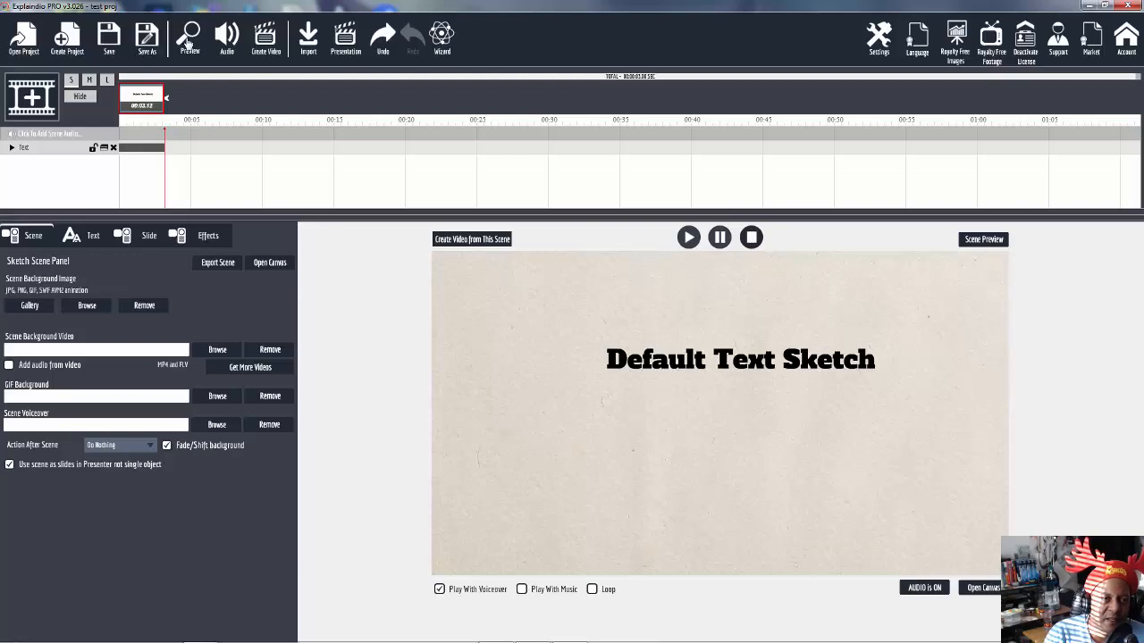
{"action": "left_click", "coordinate": [265, 40]}
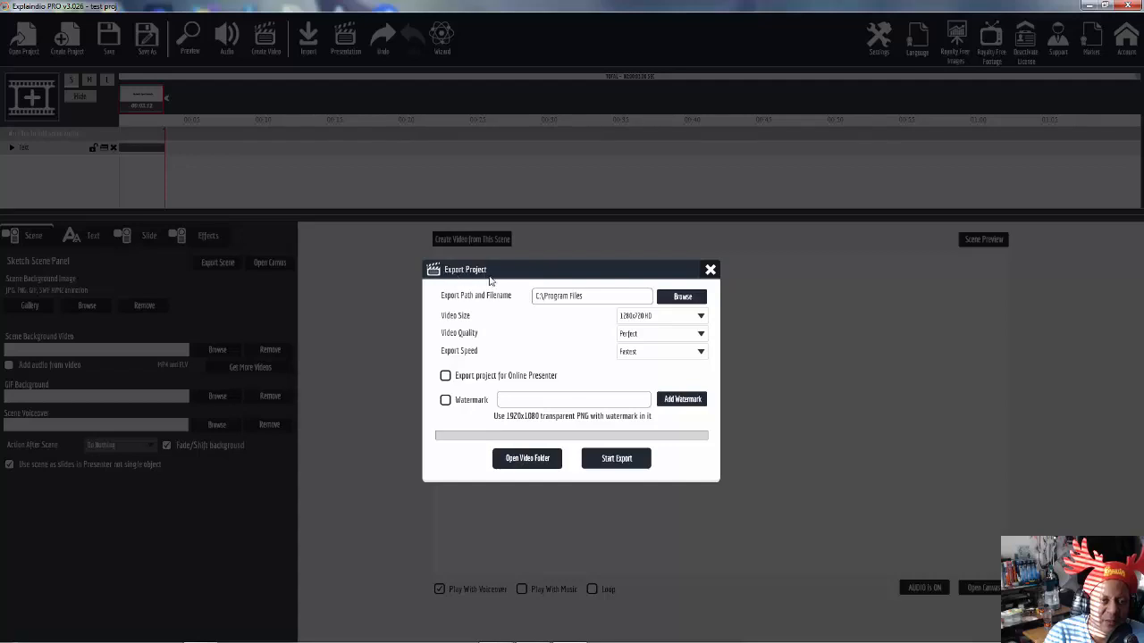
{"action": "left_click", "coordinate": [710, 271]}
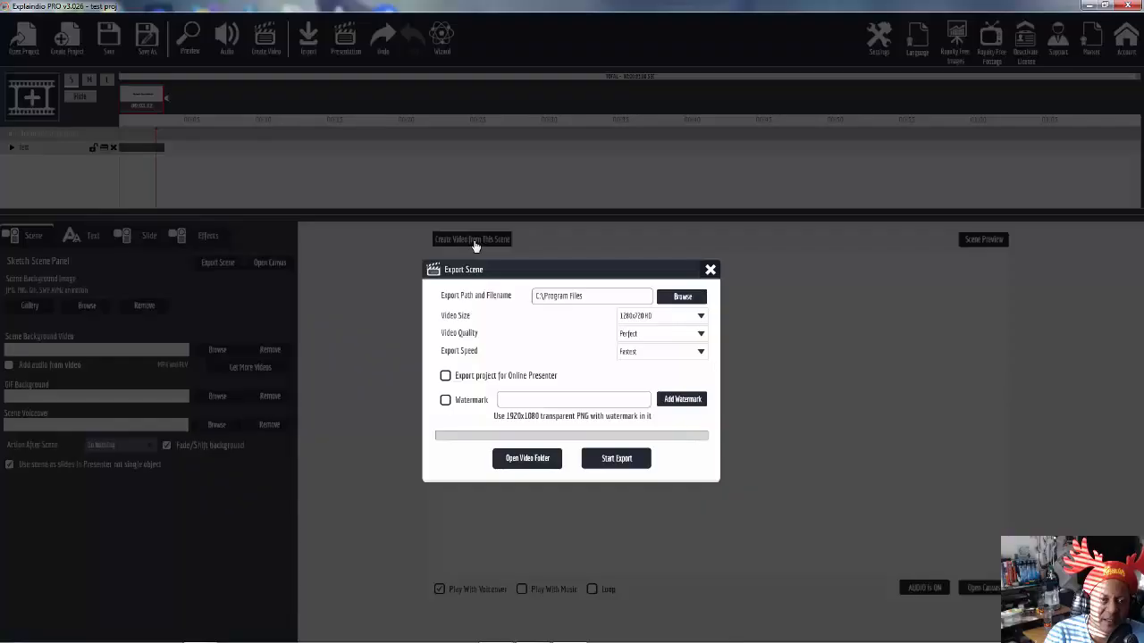
{"action": "left_click", "coordinate": [475, 243]}
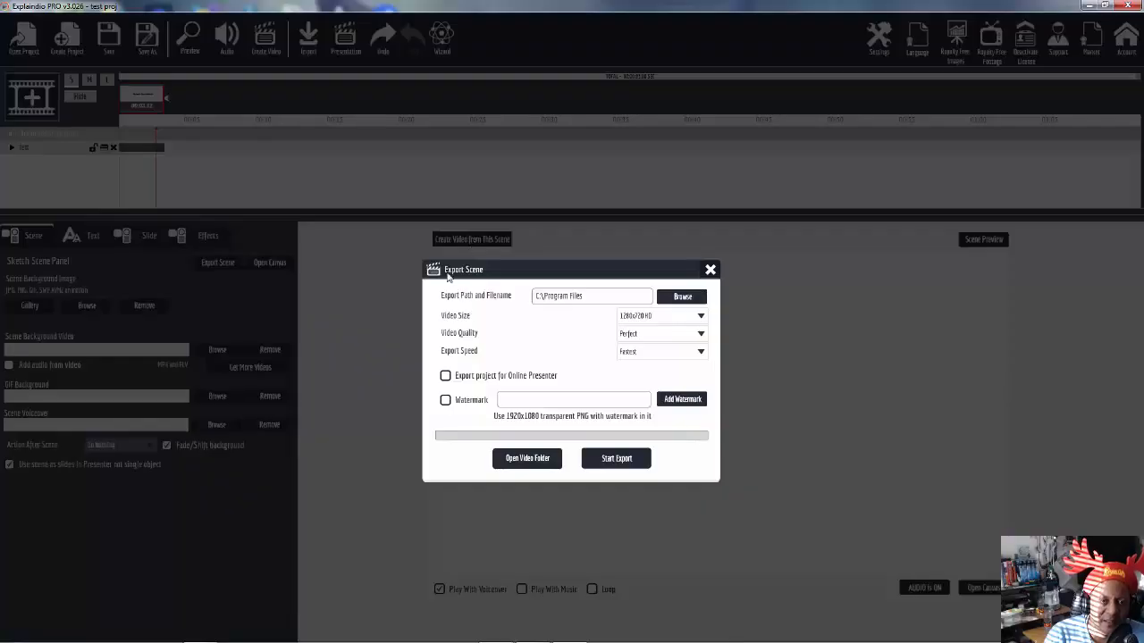
{"action": "left_click", "coordinate": [710, 271]}
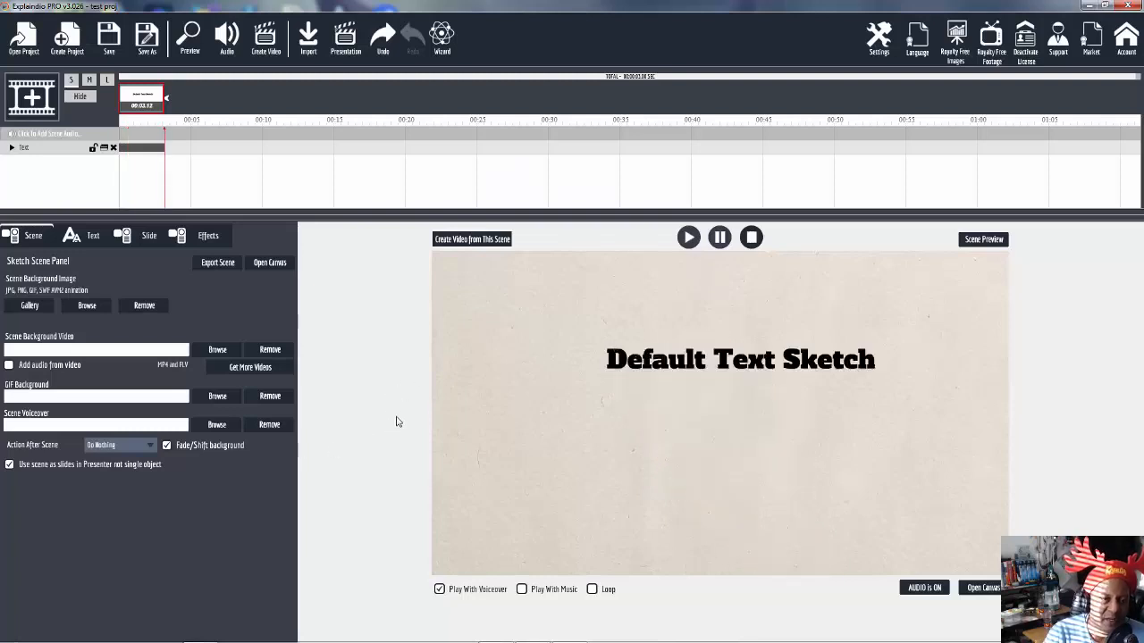
Review the slide and text settings, and delete the default text element from the scene in the canvas.
{"action": "left_click", "coordinate": [148, 237]}
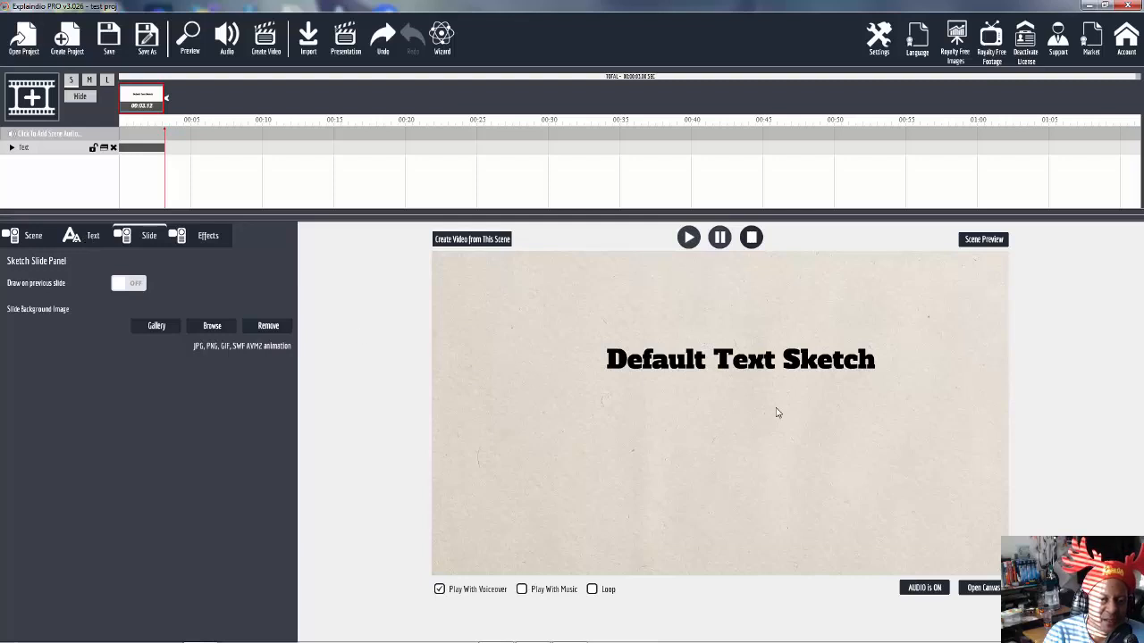
{"action": "left_click", "coordinate": [88, 239]}
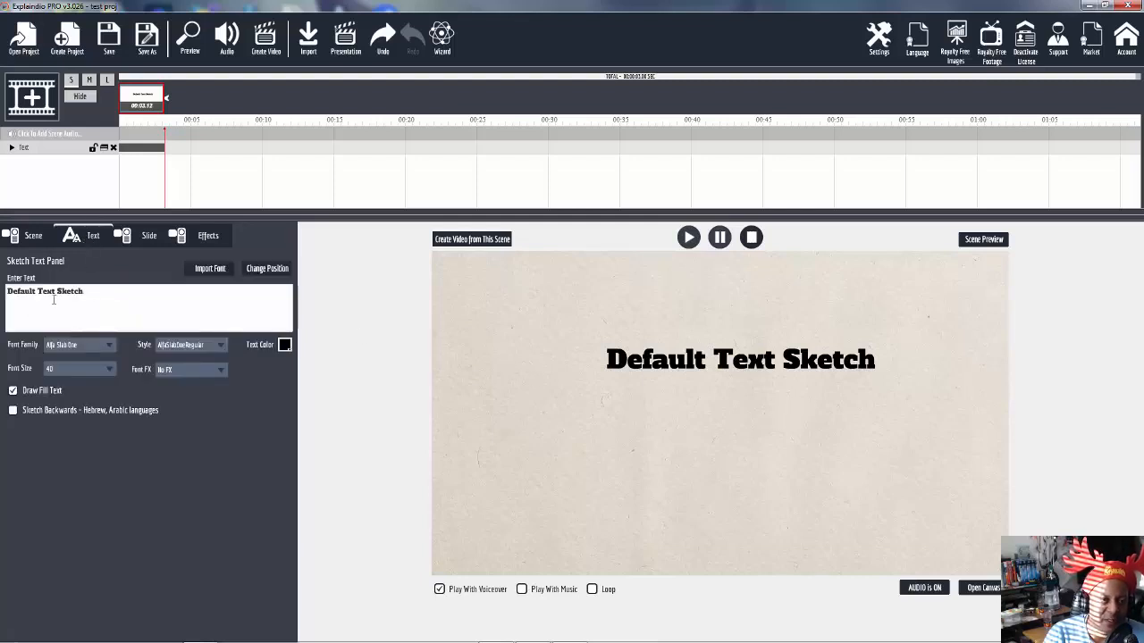
{"action": "left_click", "coordinate": [984, 588]}
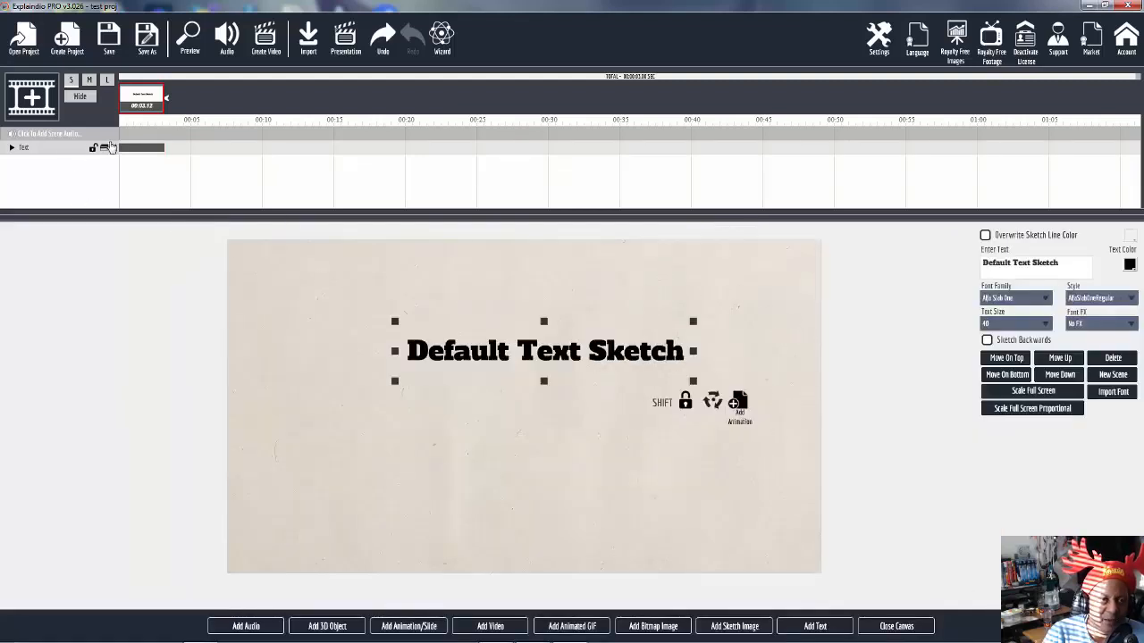
{"action": "left_click", "coordinate": [108, 146]}
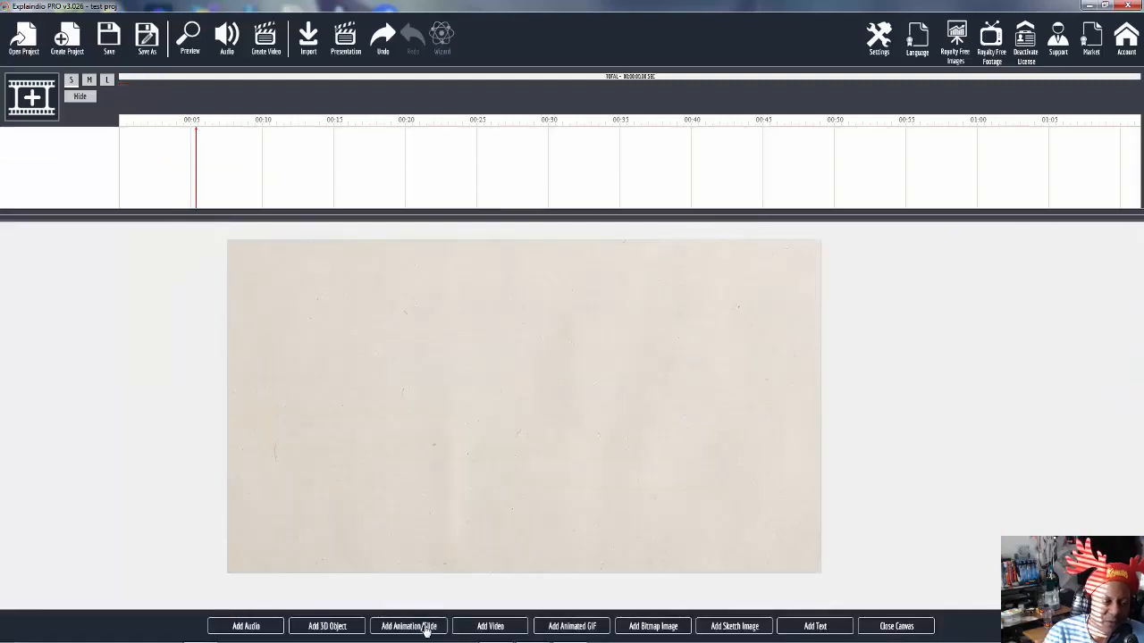
Add the Explaindio slide 07.vfs from the Kinetic Typography 1 pack to the scene and close the canvas.
{"action": "left_click", "coordinate": [426, 627]}
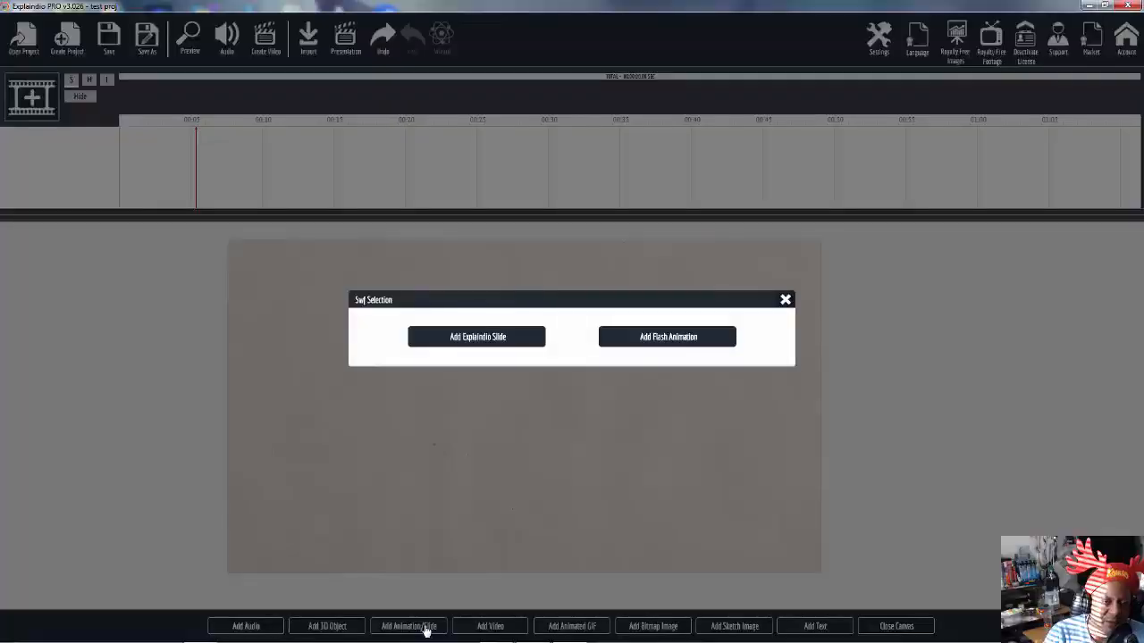
{"action": "left_click", "coordinate": [485, 339]}
{"action": "left_click_drag", "start_coordinate": [465, 325], "coordinate": [480, 401]}
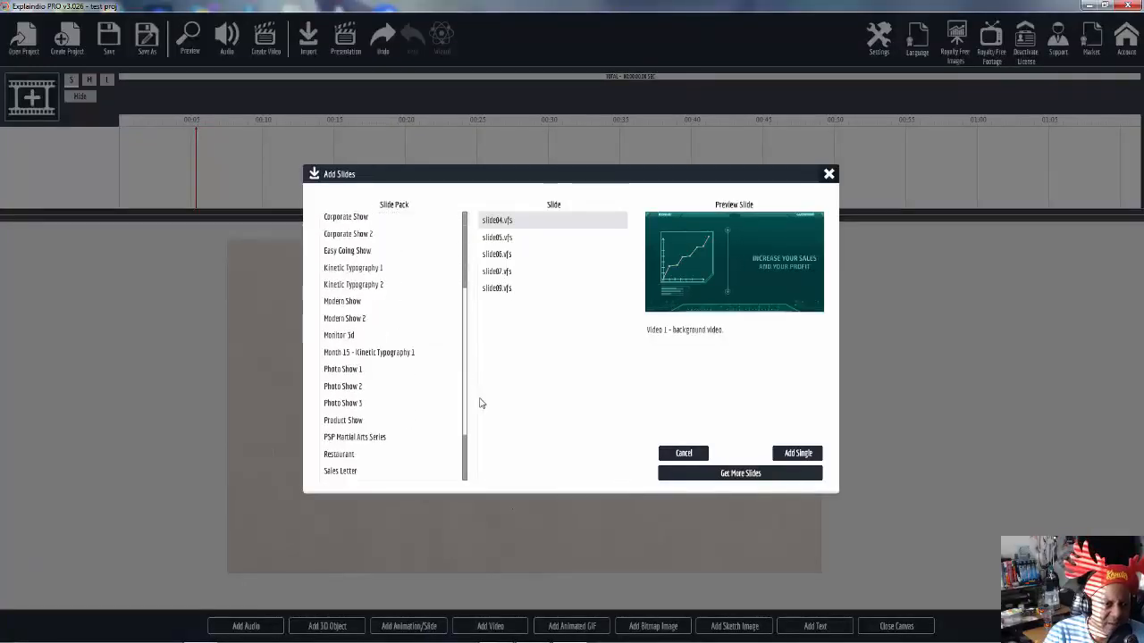
{"action": "left_click", "coordinate": [376, 268]}
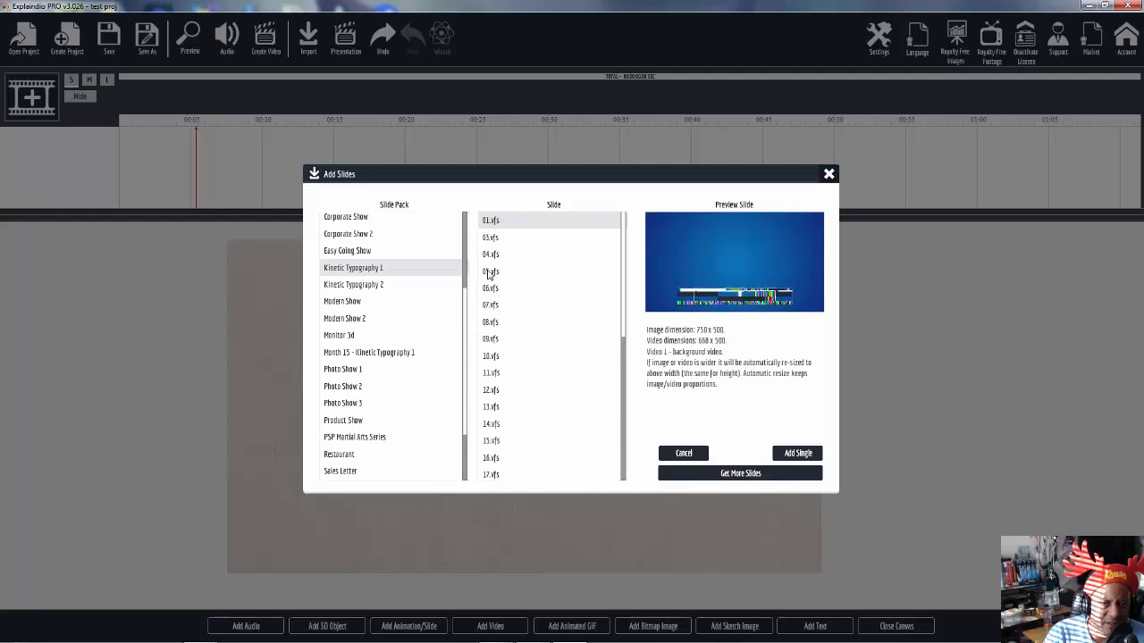
{"action": "left_click", "coordinate": [490, 273]}
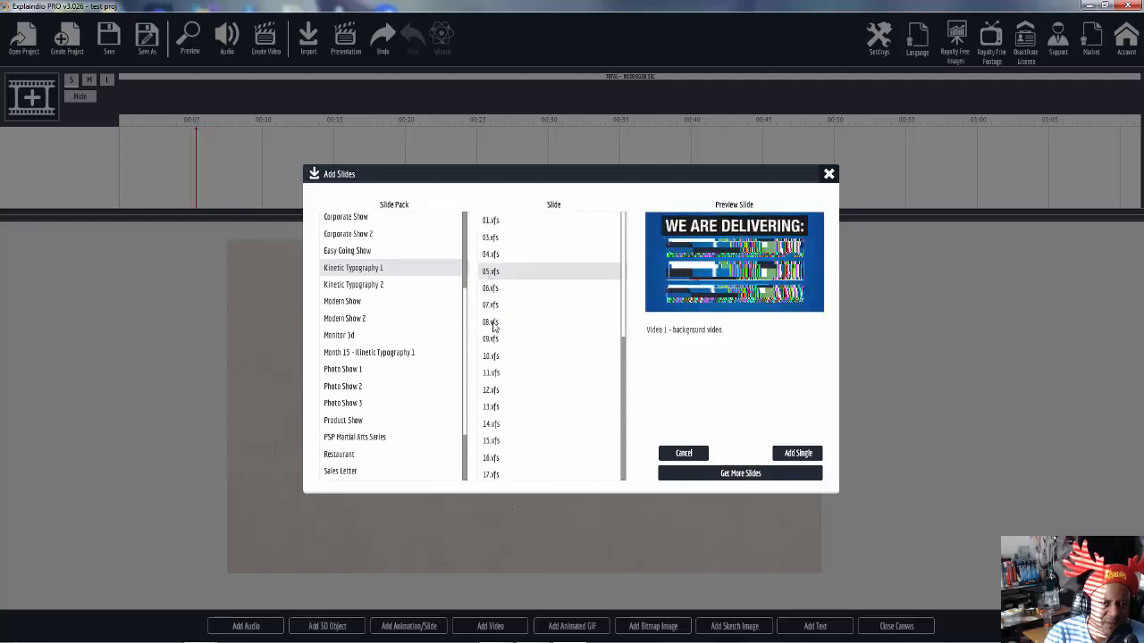
{"action": "left_click", "coordinate": [491, 305]}
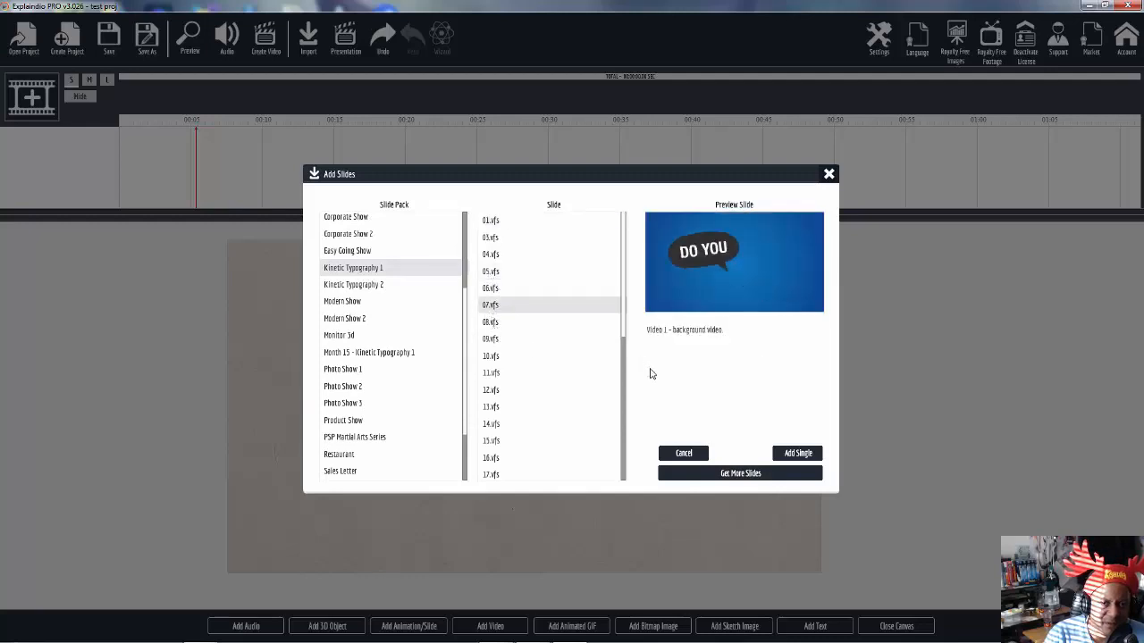
{"action": "left_click", "coordinate": [803, 454]}
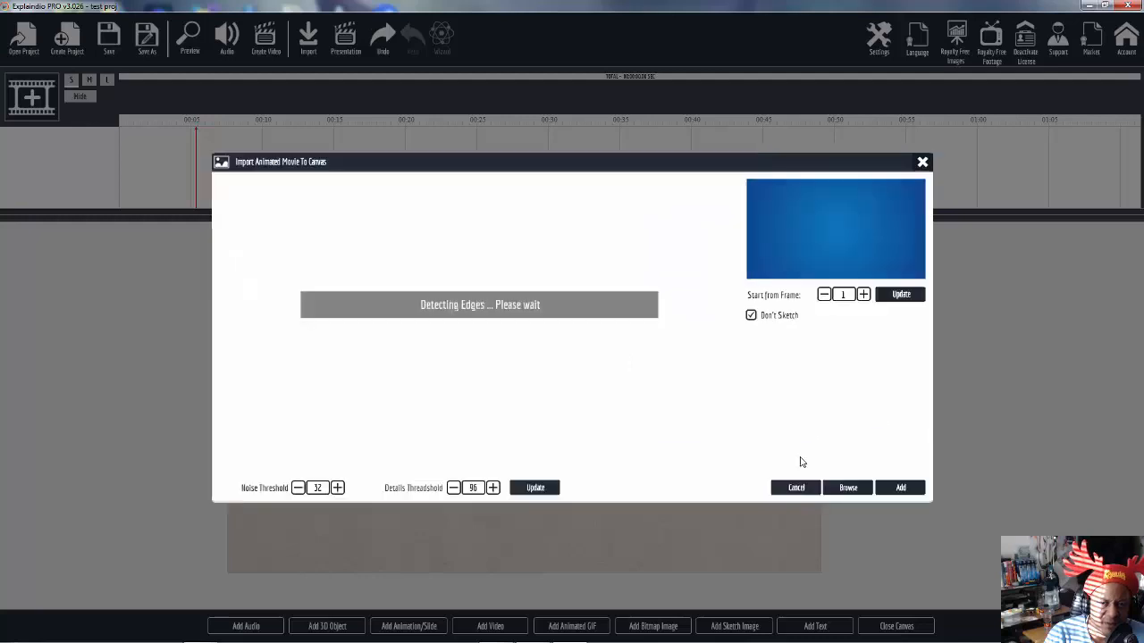
{"action": "left_click", "coordinate": [901, 489]}
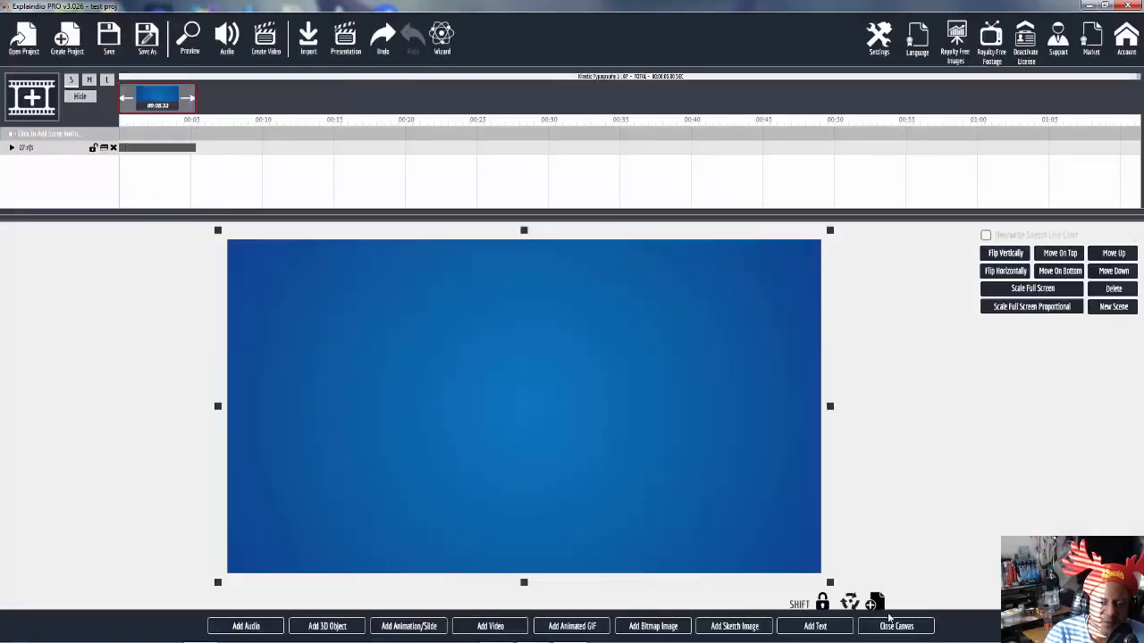
{"action": "left_click", "coordinate": [895, 626]}
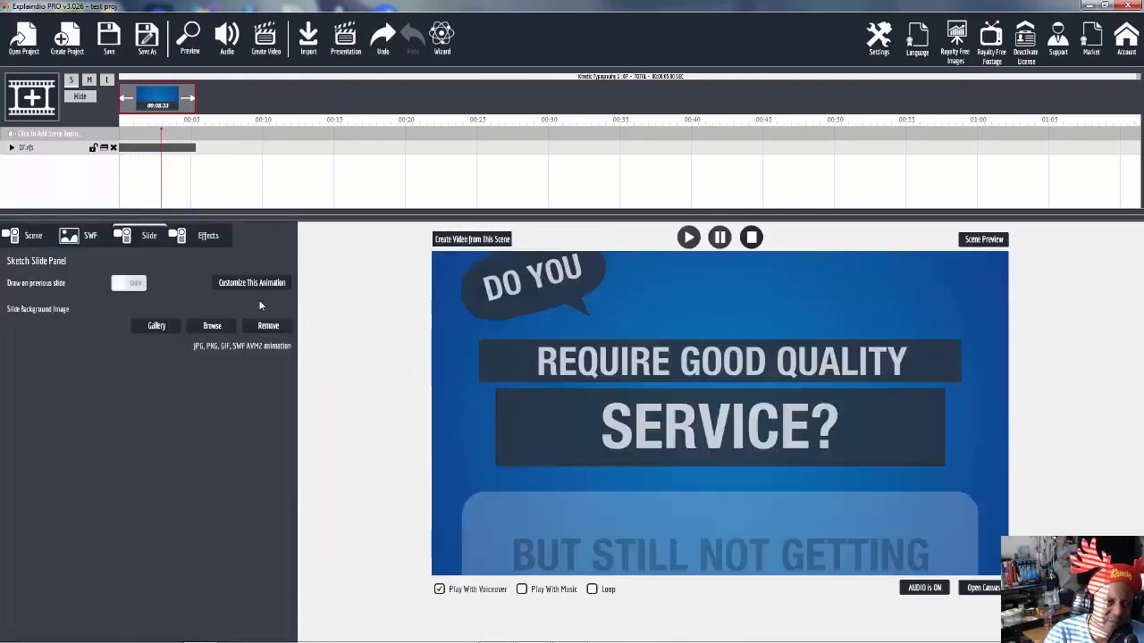
Review the slide's customizable text and images, and load the My Test video from the exportvideo folder into Video Area 1.
{"action": "left_click", "coordinate": [251, 284]}
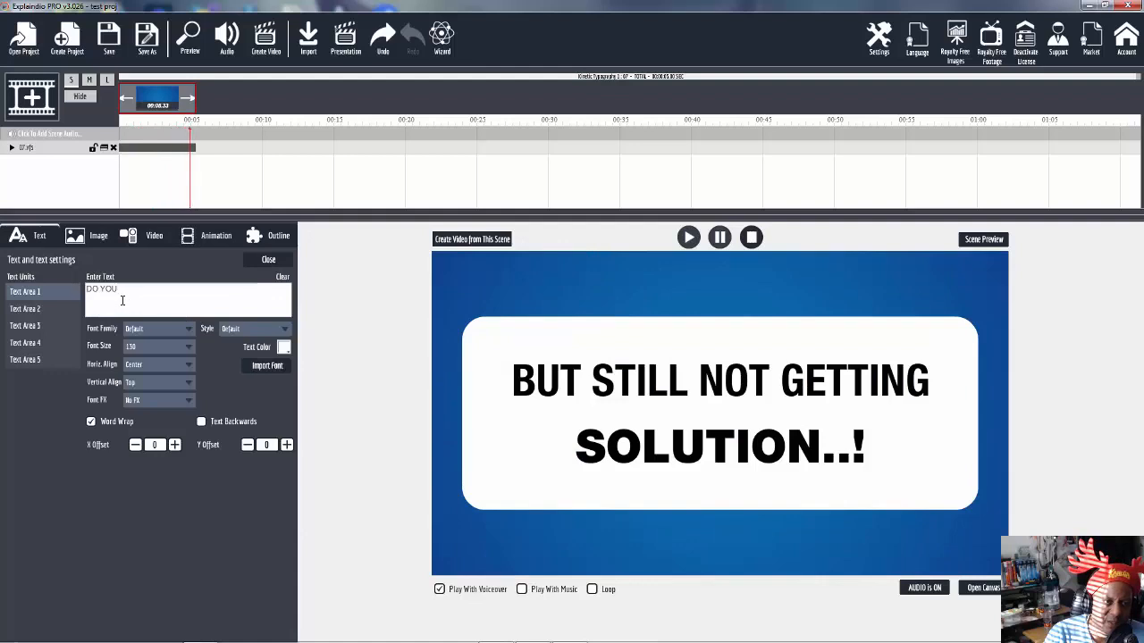
{"action": "left_click", "coordinate": [96, 241]}
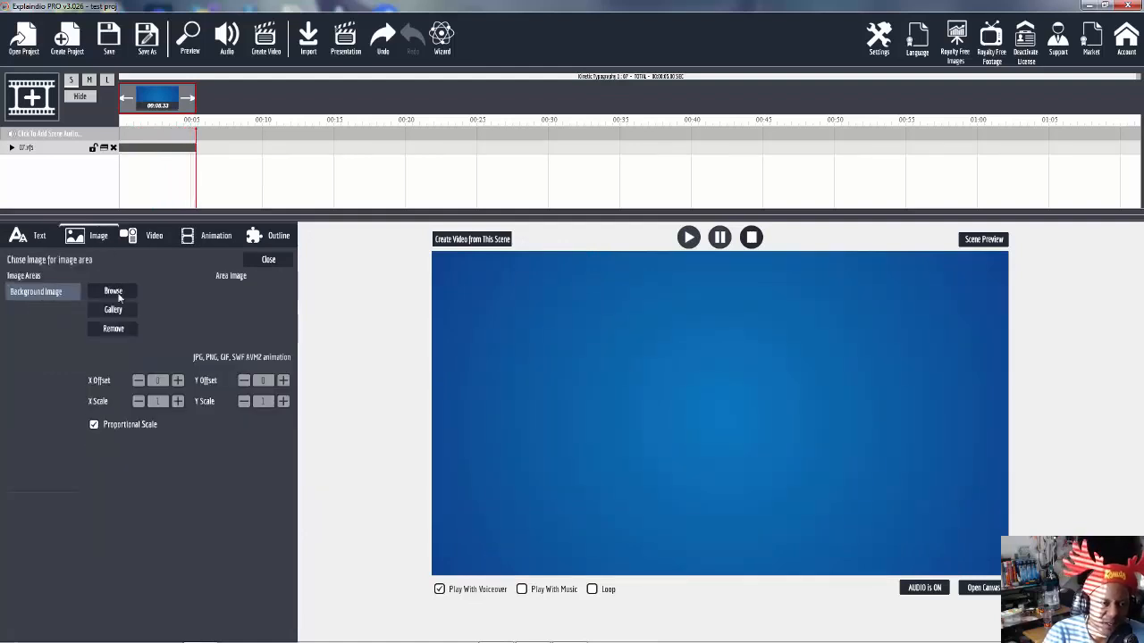
{"action": "left_click", "coordinate": [155, 236]}
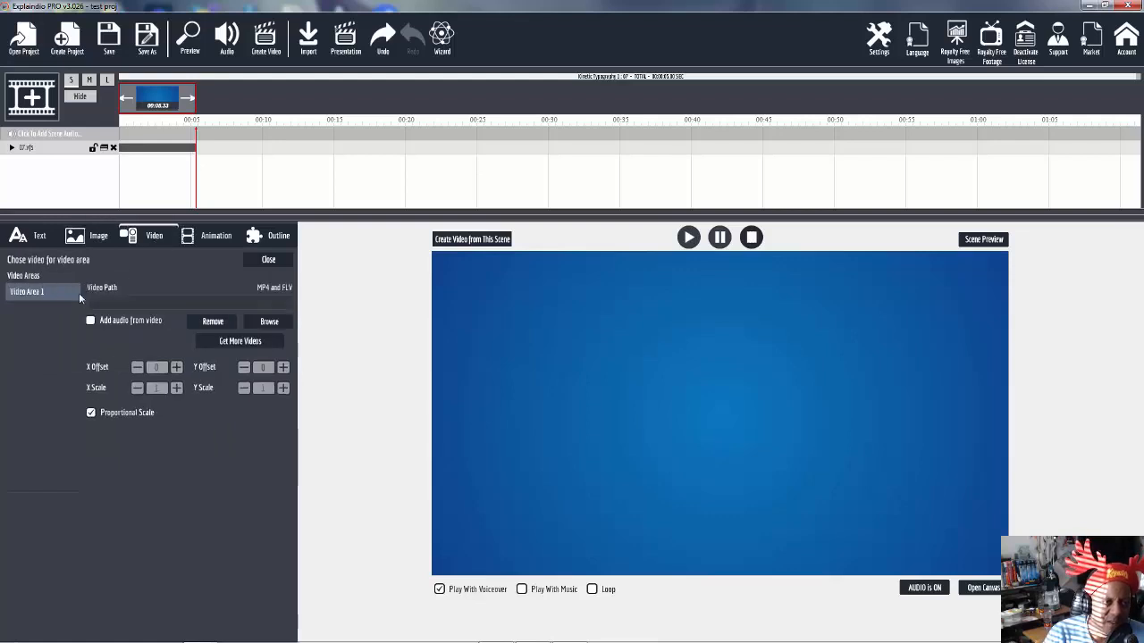
{"action": "left_click", "coordinate": [269, 322]}
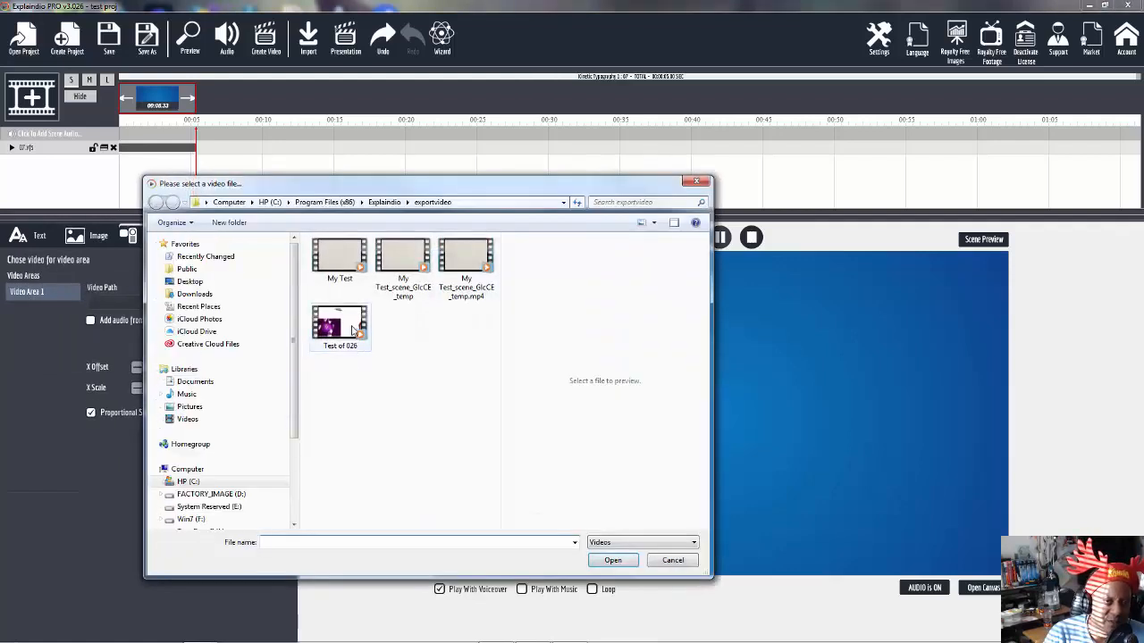
{"action": "left_click", "coordinate": [345, 265]}
{"action": "left_click", "coordinate": [615, 563]}
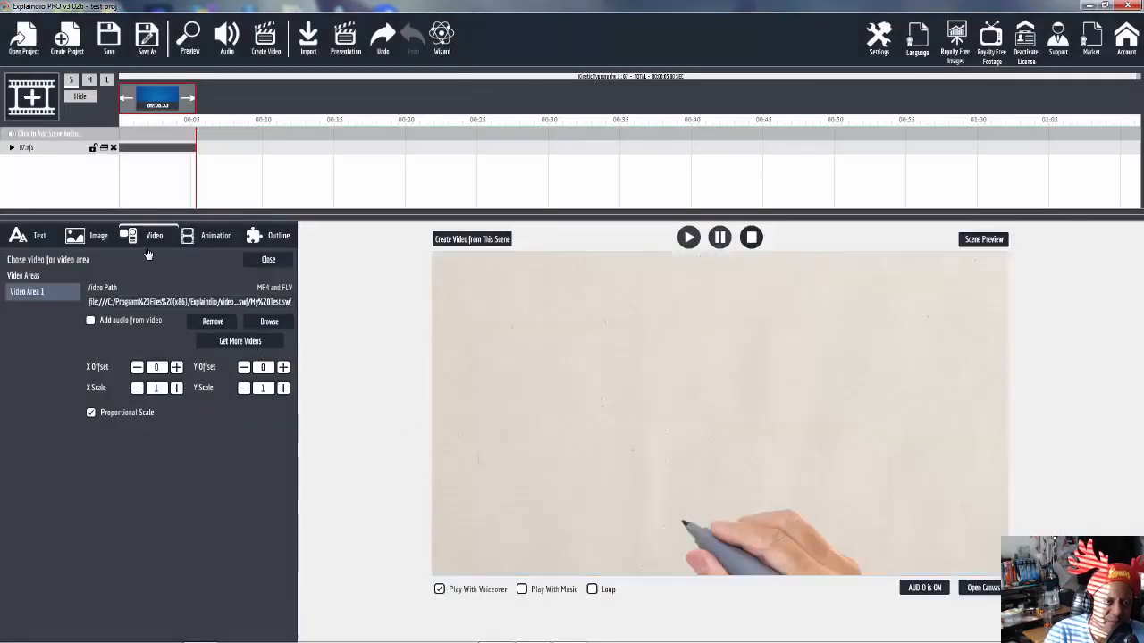
Play the slide with its inserted video, and remove the video from Video Area 1.
{"action": "left_click", "coordinate": [64, 154]}
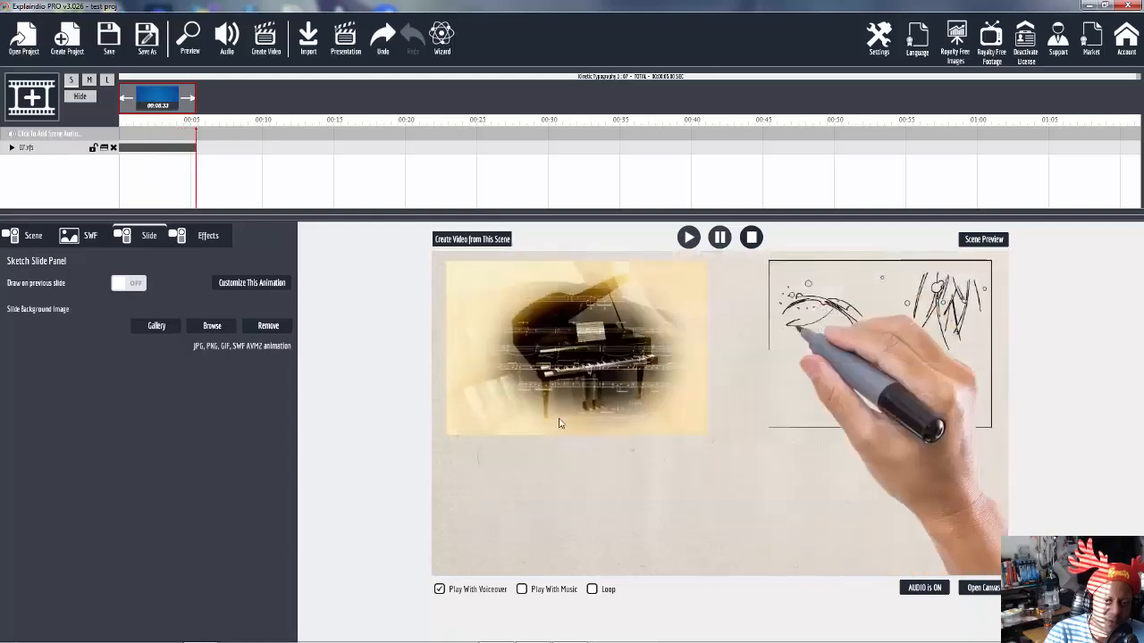
{"action": "left_click", "coordinate": [252, 284]}
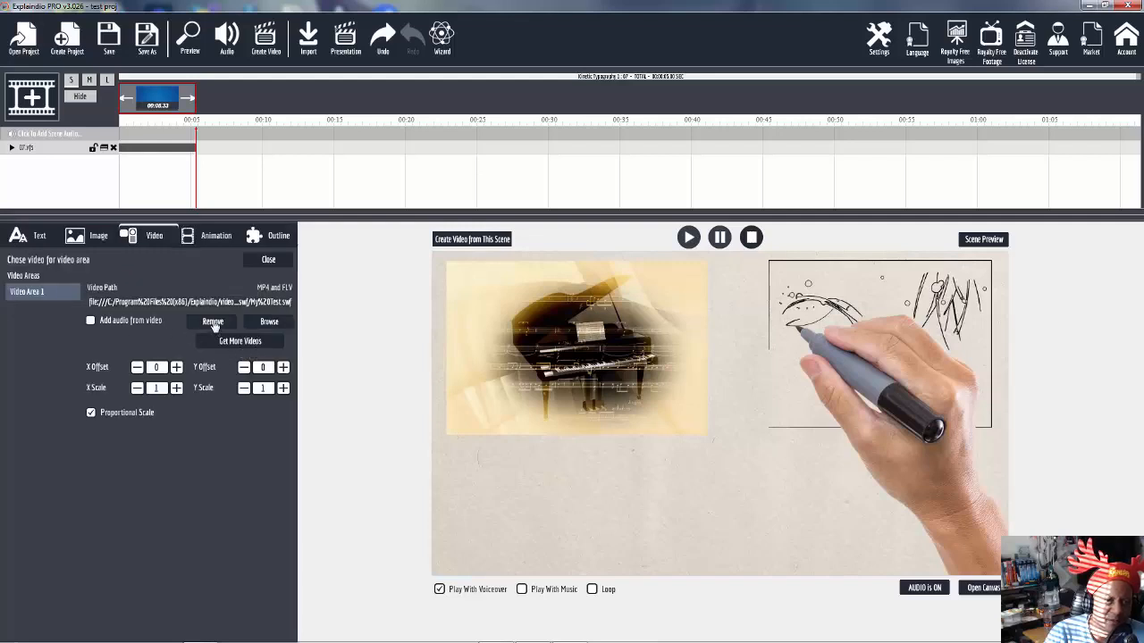
{"action": "left_click", "coordinate": [216, 327]}
Try toggling Animation 1 and Outline Area1 in the slide's customization, returning both to their original settings.
{"action": "left_click", "coordinate": [198, 240]}
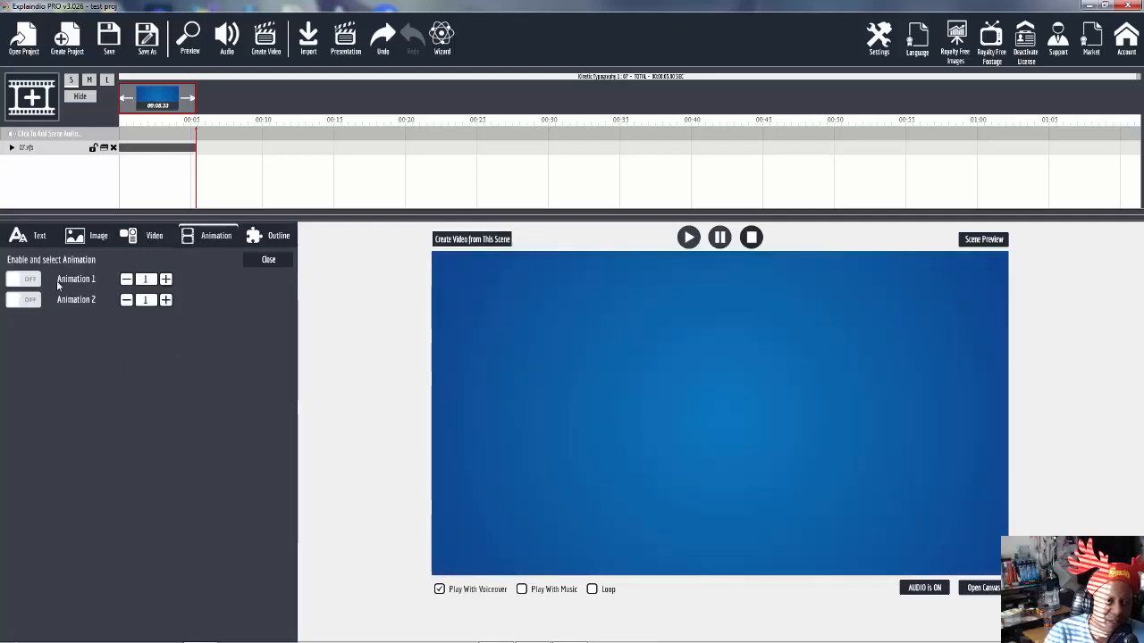
{"action": "left_click", "coordinate": [16, 279]}
{"action": "left_click", "coordinate": [16, 280]}
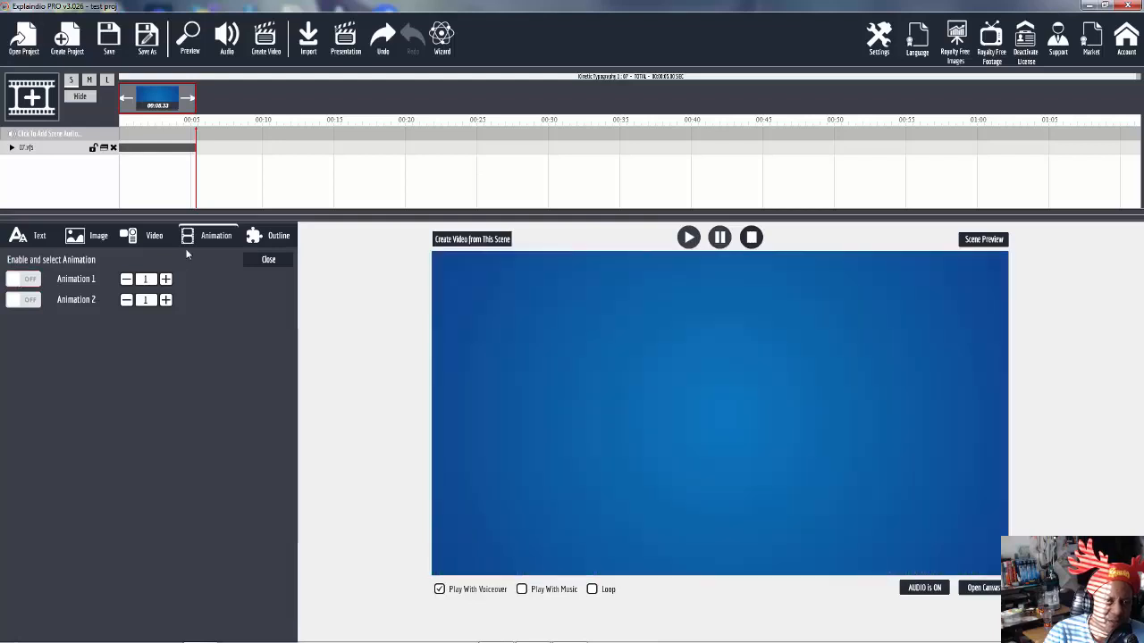
{"action": "left_click", "coordinate": [274, 237]}
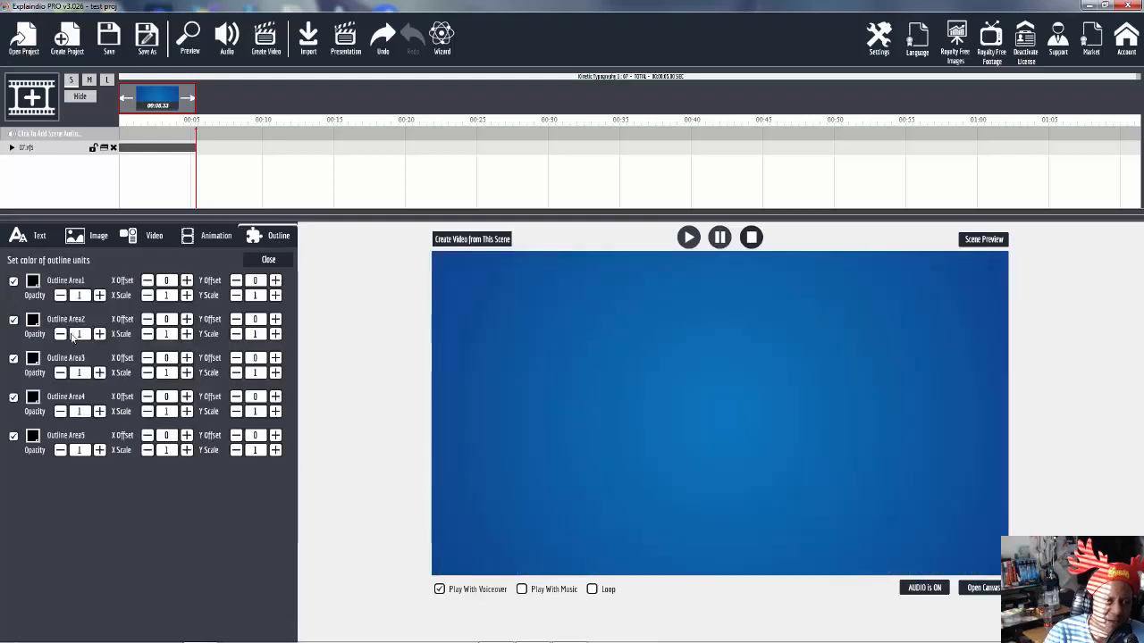
{"action": "left_click", "coordinate": [14, 283]}
{"action": "left_click", "coordinate": [13, 283]}
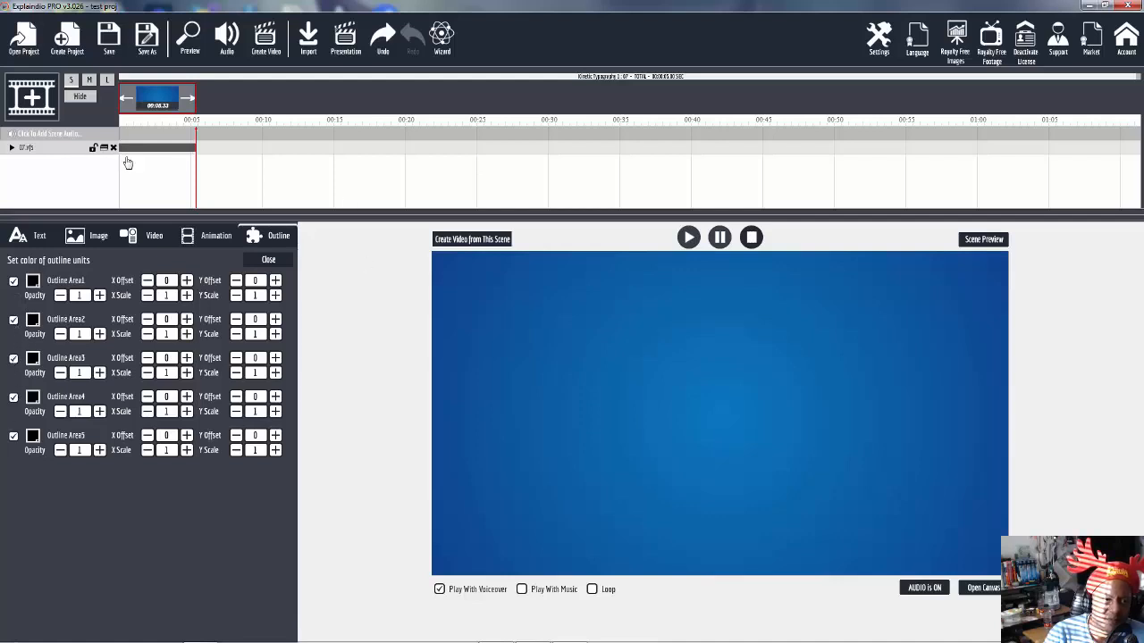
Replay the slide, pause it at the REQUIRE GOOD QUALITY text, and turn off Outline Area1 in its customization.
{"action": "left_click", "coordinate": [123, 153]}
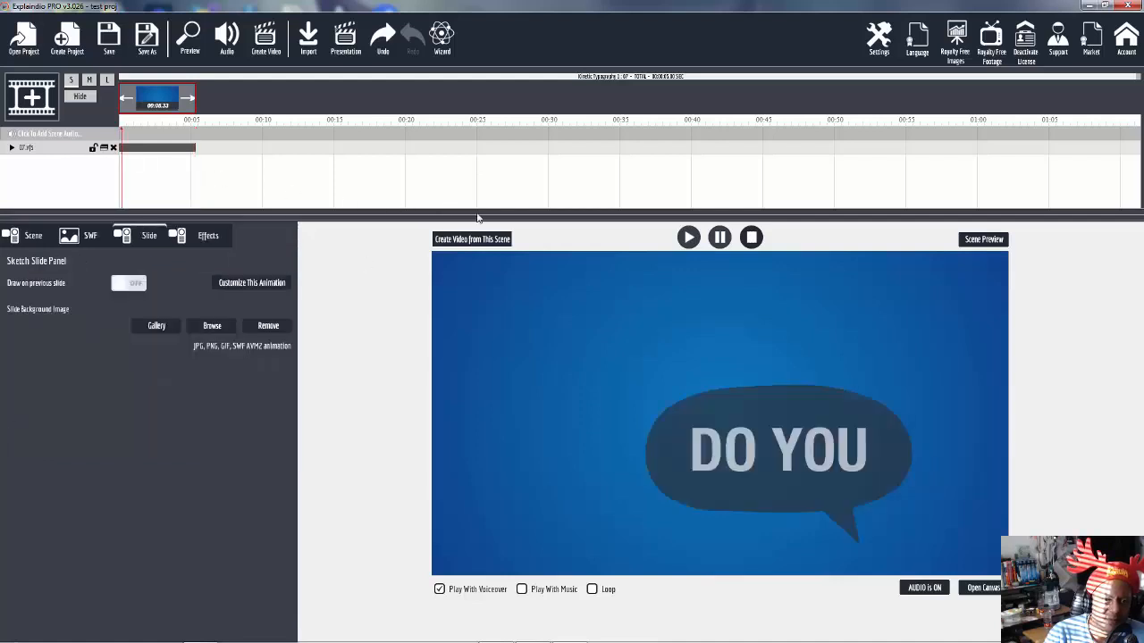
{"action": "left_click", "coordinate": [720, 238]}
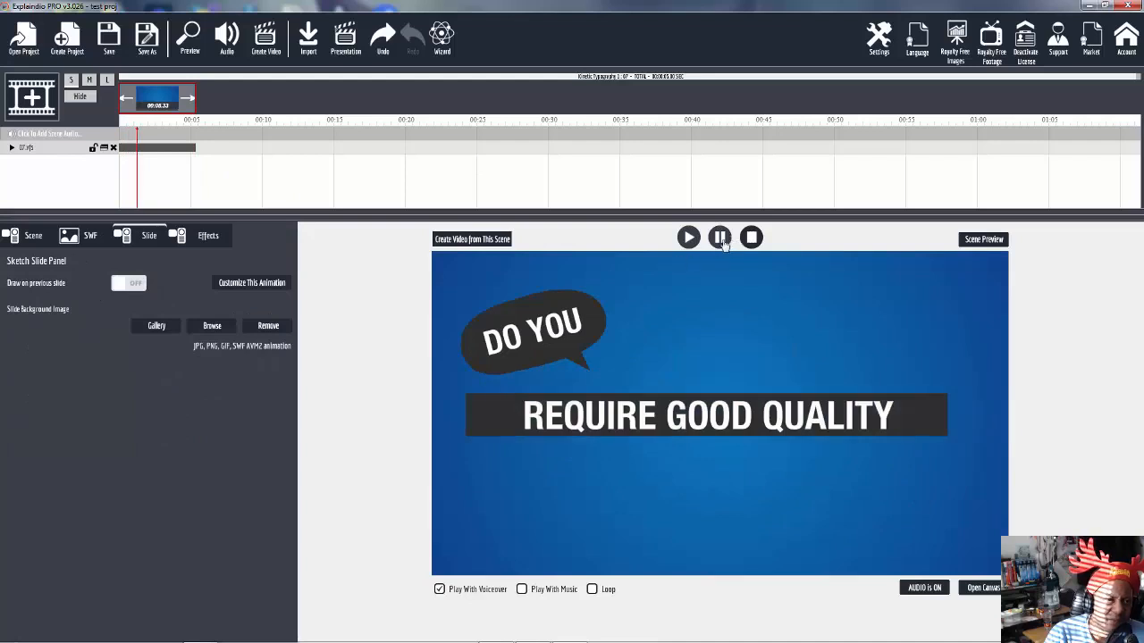
{"action": "left_click", "coordinate": [208, 235]}
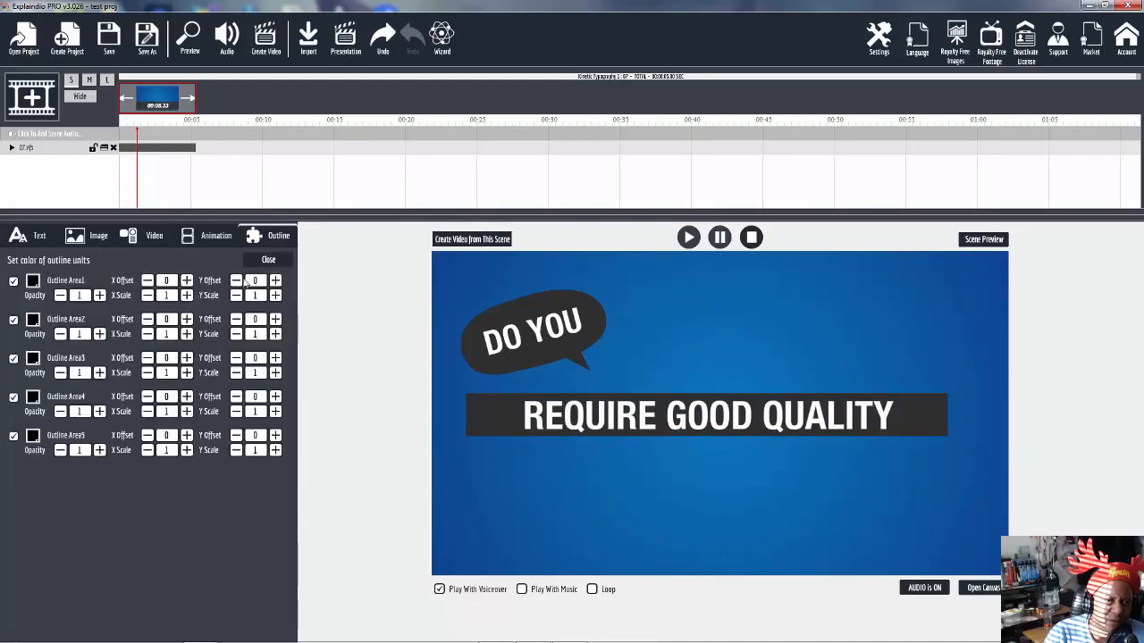
{"action": "left_click", "coordinate": [14, 320]}
{"action": "left_click", "coordinate": [14, 320]}
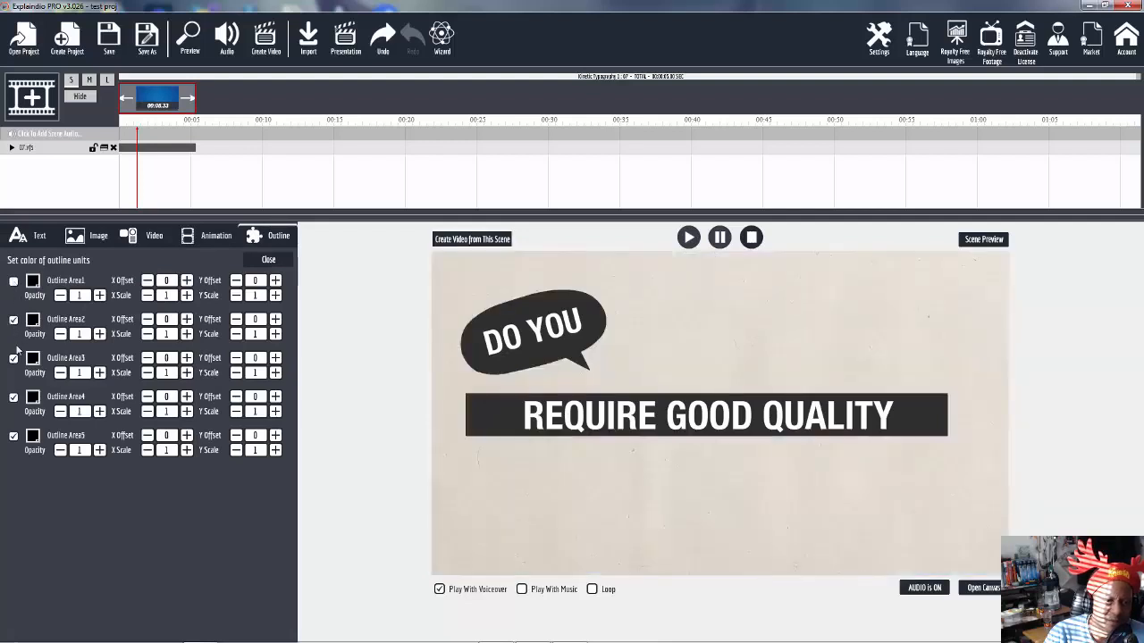
Try hiding Outline Area5 and Outline Area4, and turn both back on.
{"action": "left_click", "coordinate": [13, 435]}
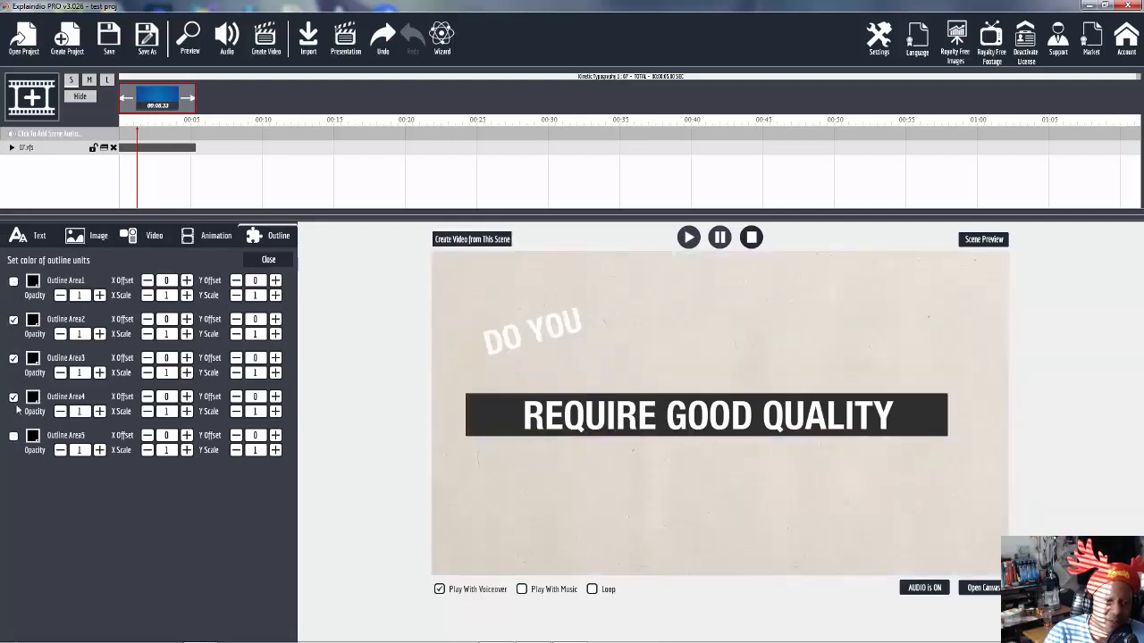
{"action": "left_click", "coordinate": [13, 397]}
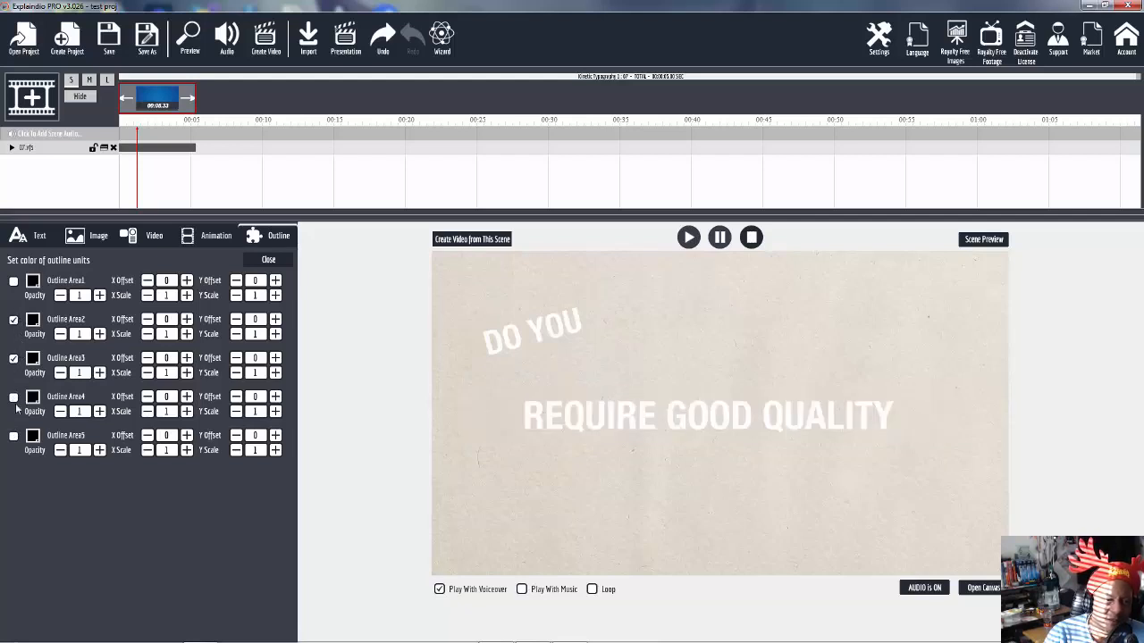
{"action": "left_click", "coordinate": [14, 397]}
{"action": "left_click", "coordinate": [13, 436]}
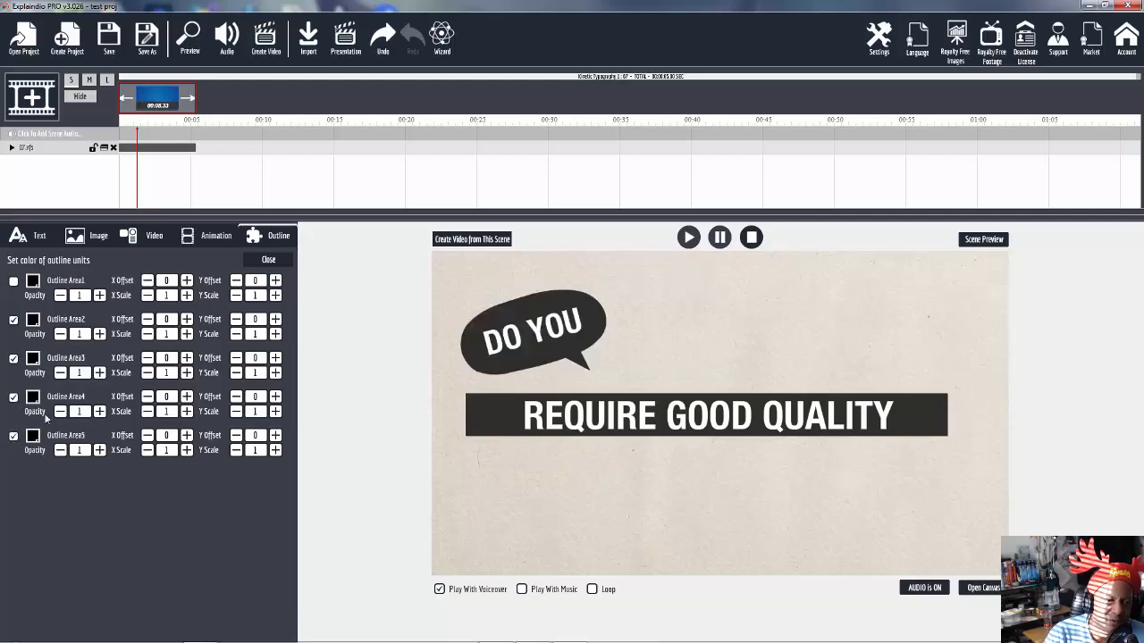
Color Outline Area4, the bar behind REQUIRE GOOD QUALITY, light blue and Outline Area5, the speech bubble, muted teal.
{"action": "left_click", "coordinate": [35, 400]}
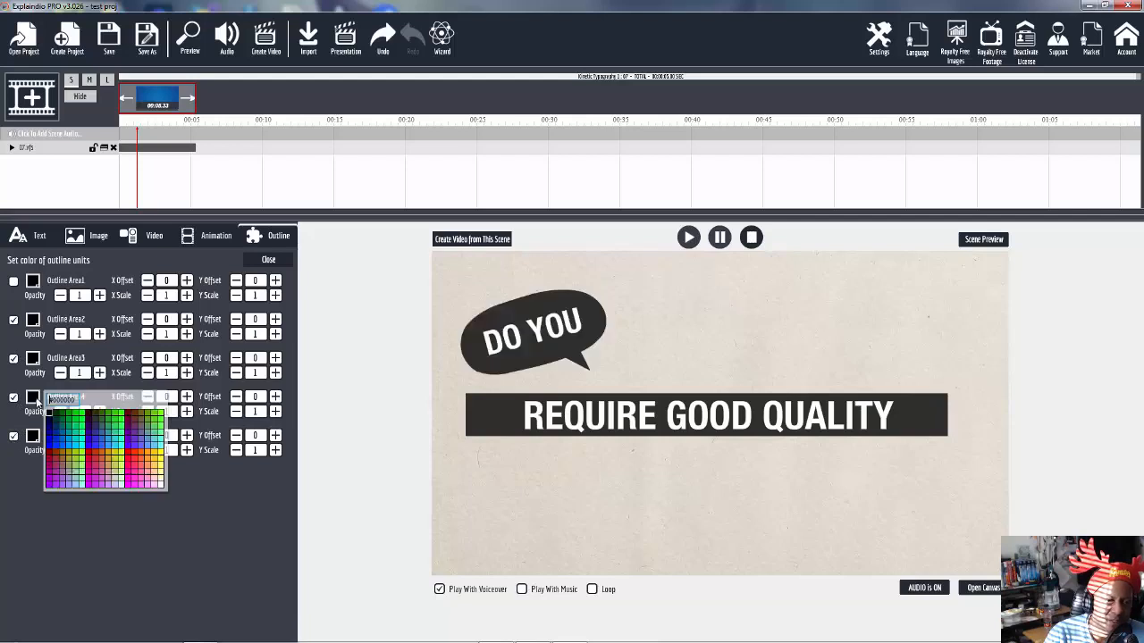
{"action": "left_click", "coordinate": [114, 447]}
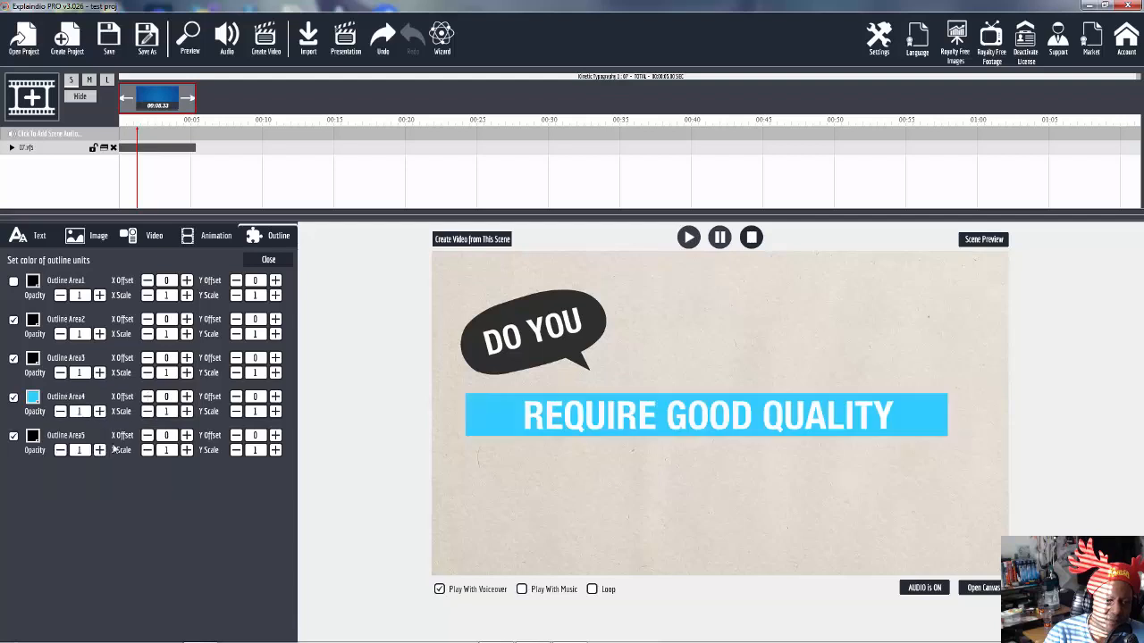
{"action": "left_click", "coordinate": [35, 437]}
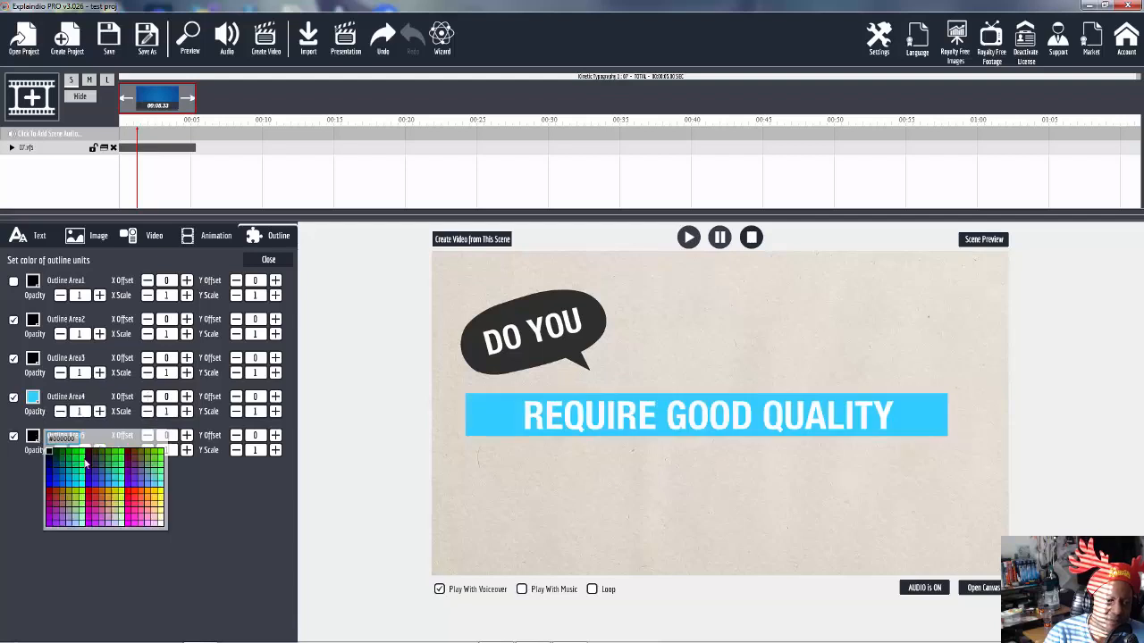
{"action": "left_click", "coordinate": [101, 471]}
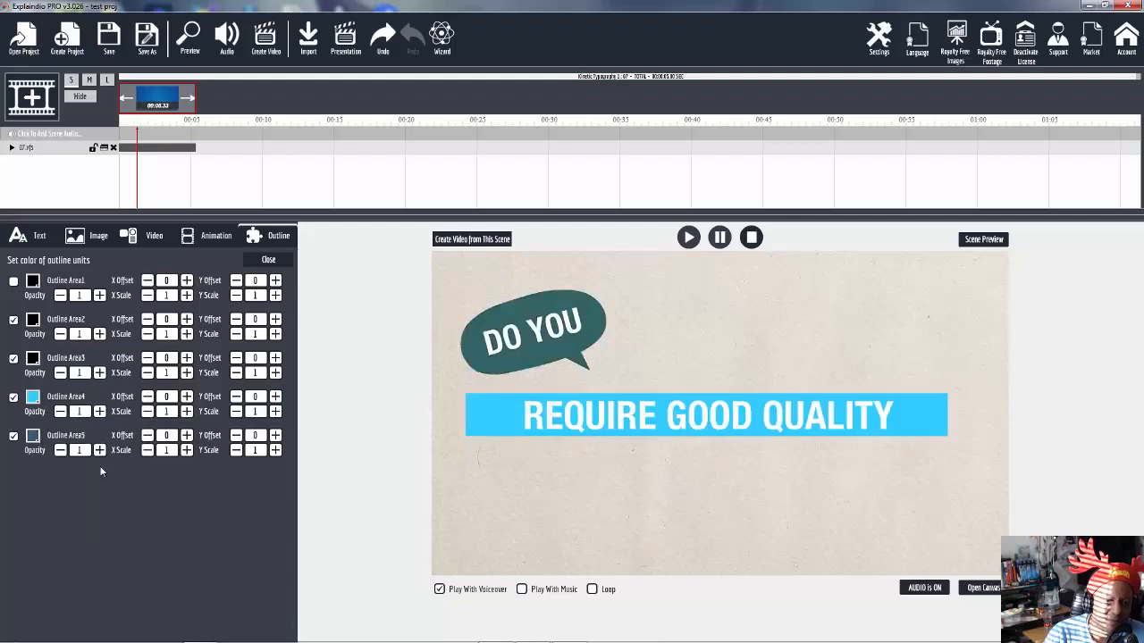
{"action": "left_click", "coordinate": [34, 437]}
{"action": "left_click", "coordinate": [149, 478]}
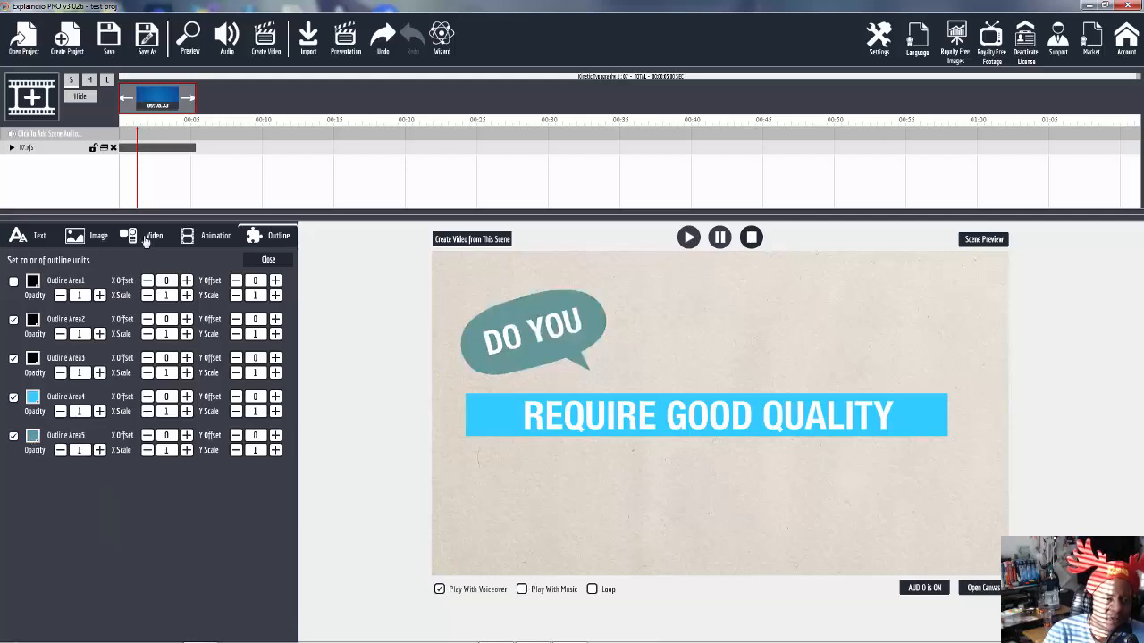
Set the text color of Text Area 1 (DO YOU) to red and Text Area 2 (REQUIRE GOOD QUALITY) to yellow.
{"action": "left_click", "coordinate": [39, 238]}
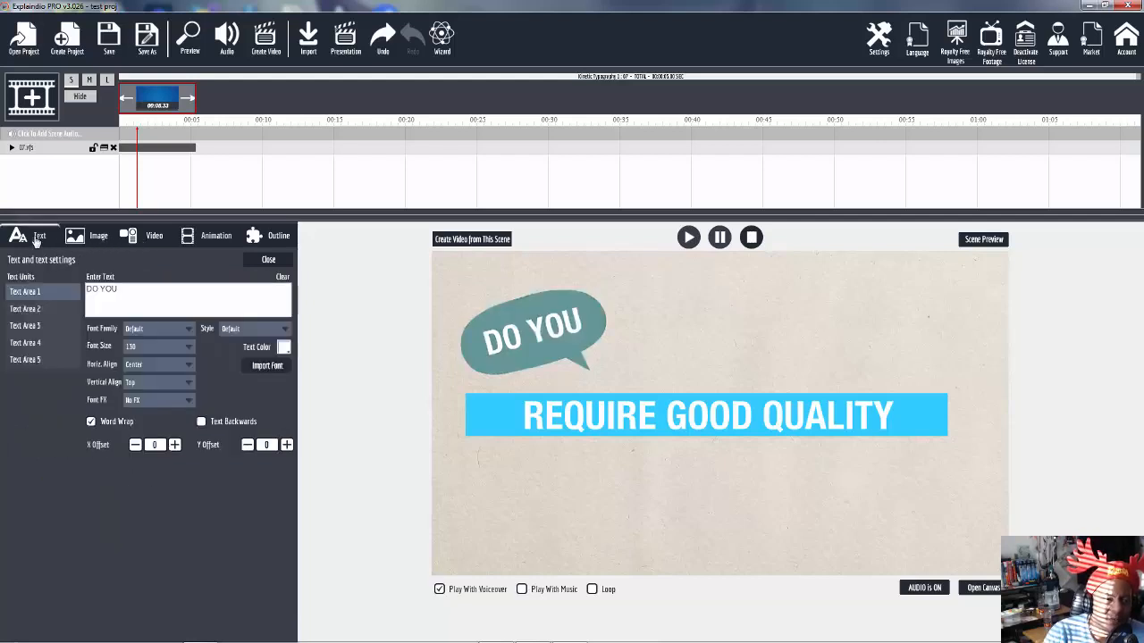
{"action": "left_click", "coordinate": [283, 348]}
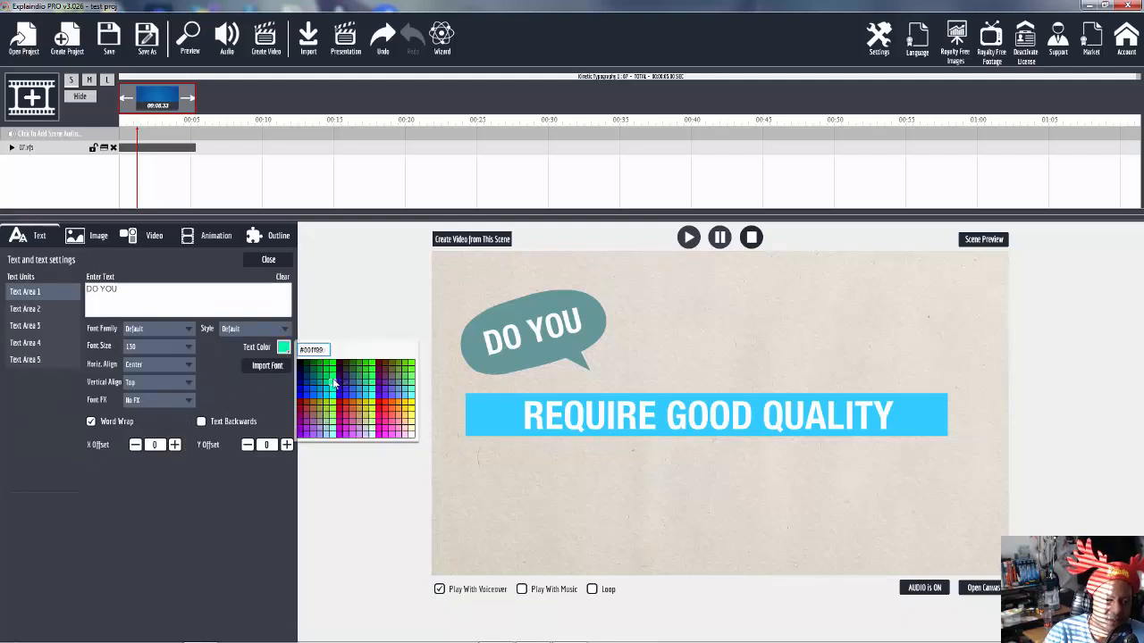
{"action": "left_click", "coordinate": [379, 411]}
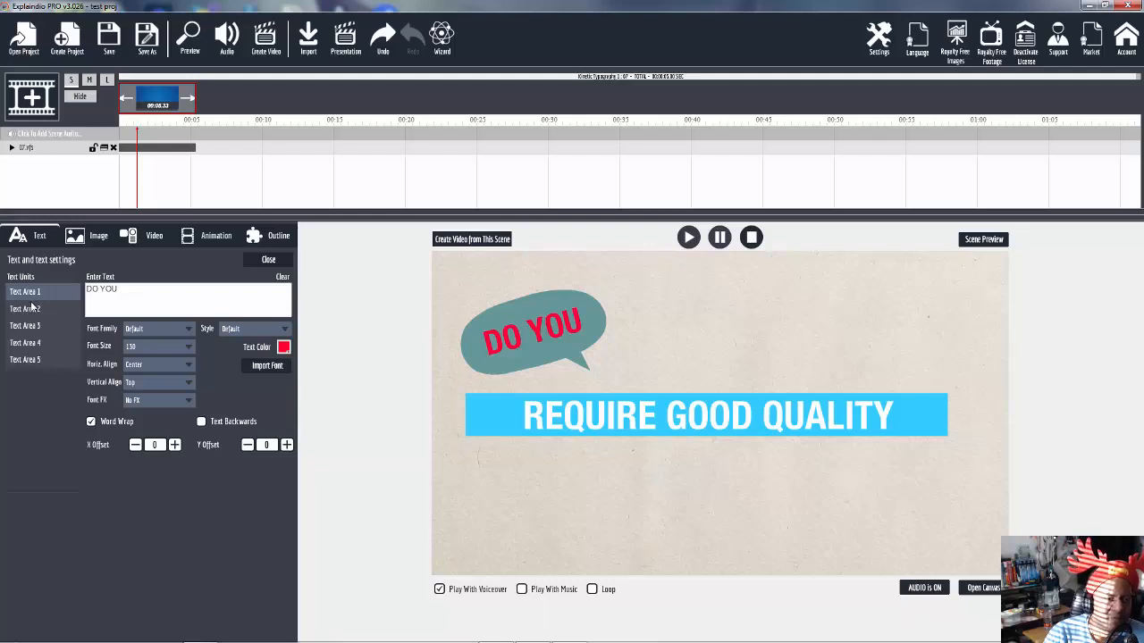
{"action": "left_click", "coordinate": [34, 309]}
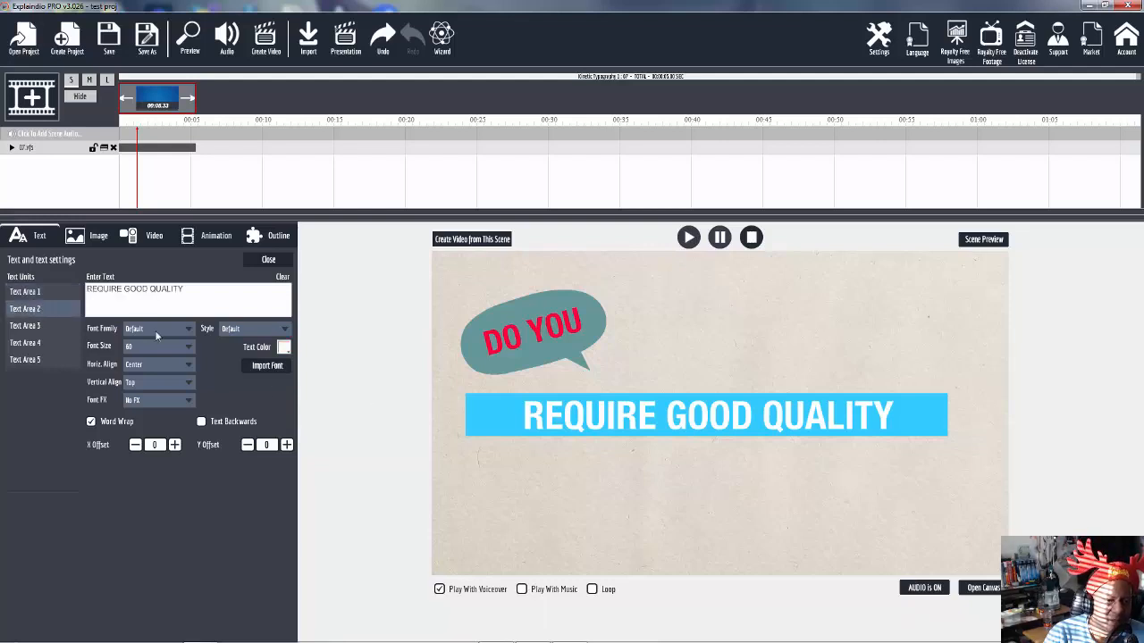
{"action": "left_click", "coordinate": [283, 348]}
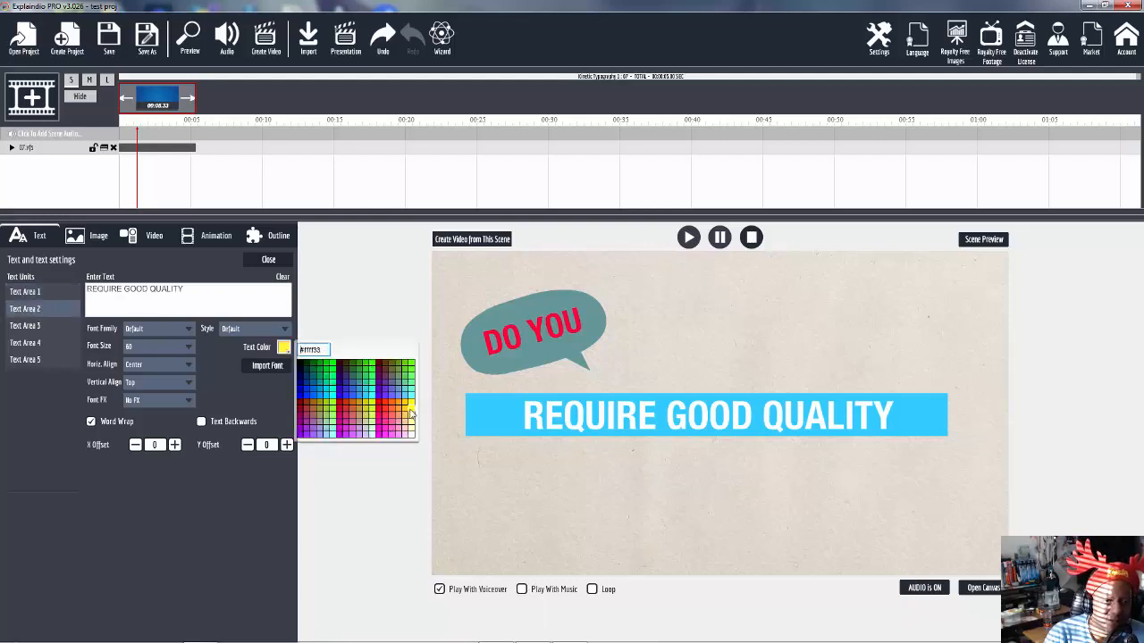
{"action": "left_click", "coordinate": [409, 412]}
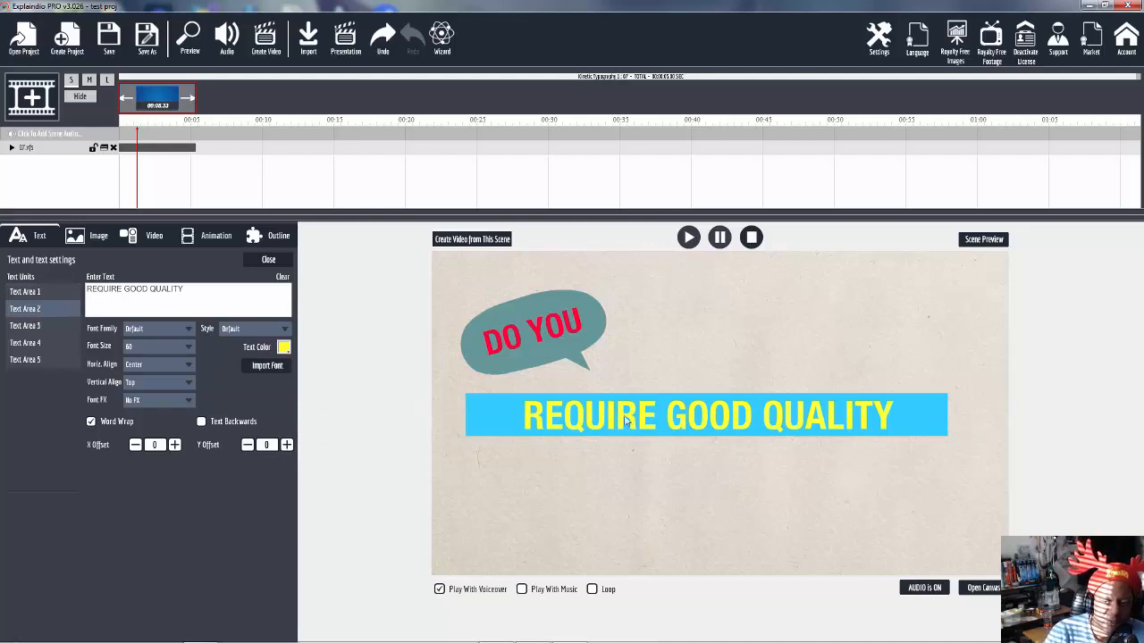